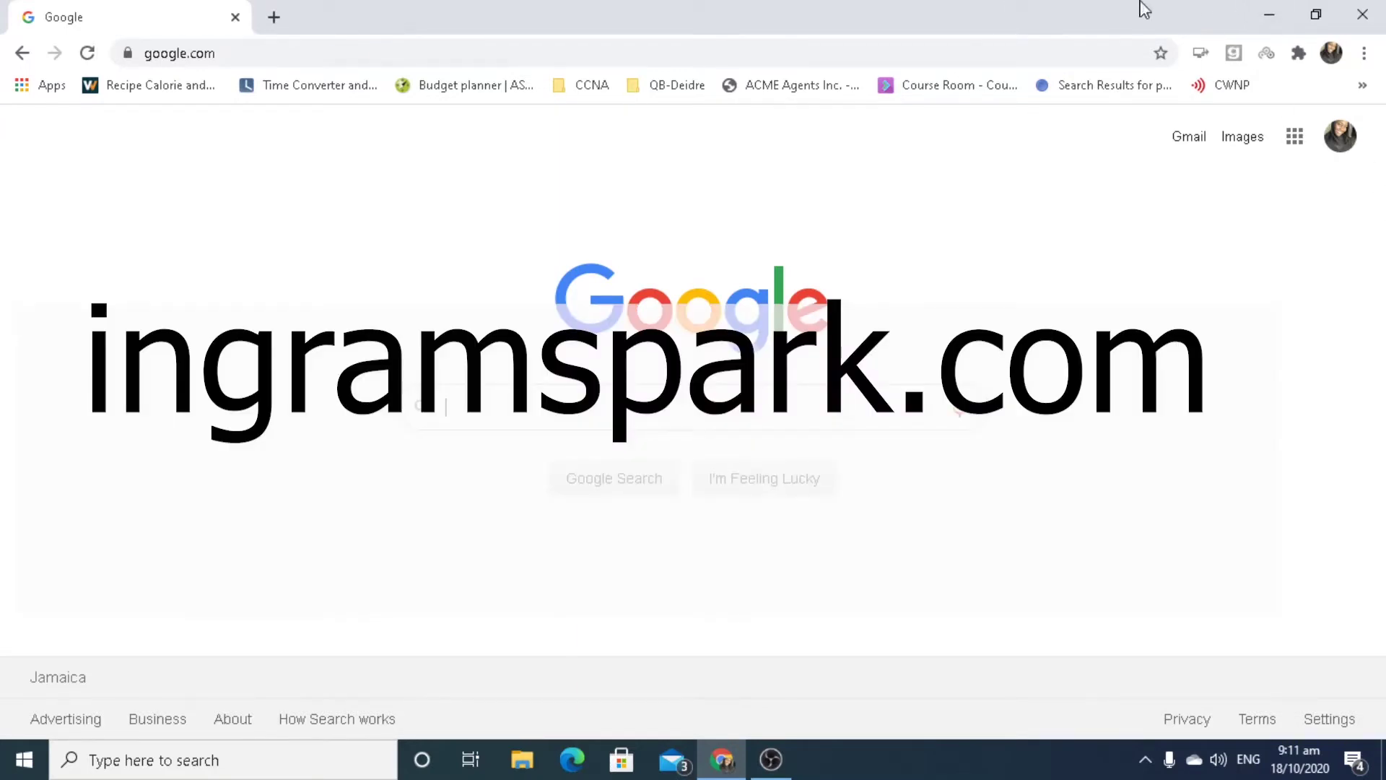
Replace the Chrome address with ingramspark.com.
click(687, 64)
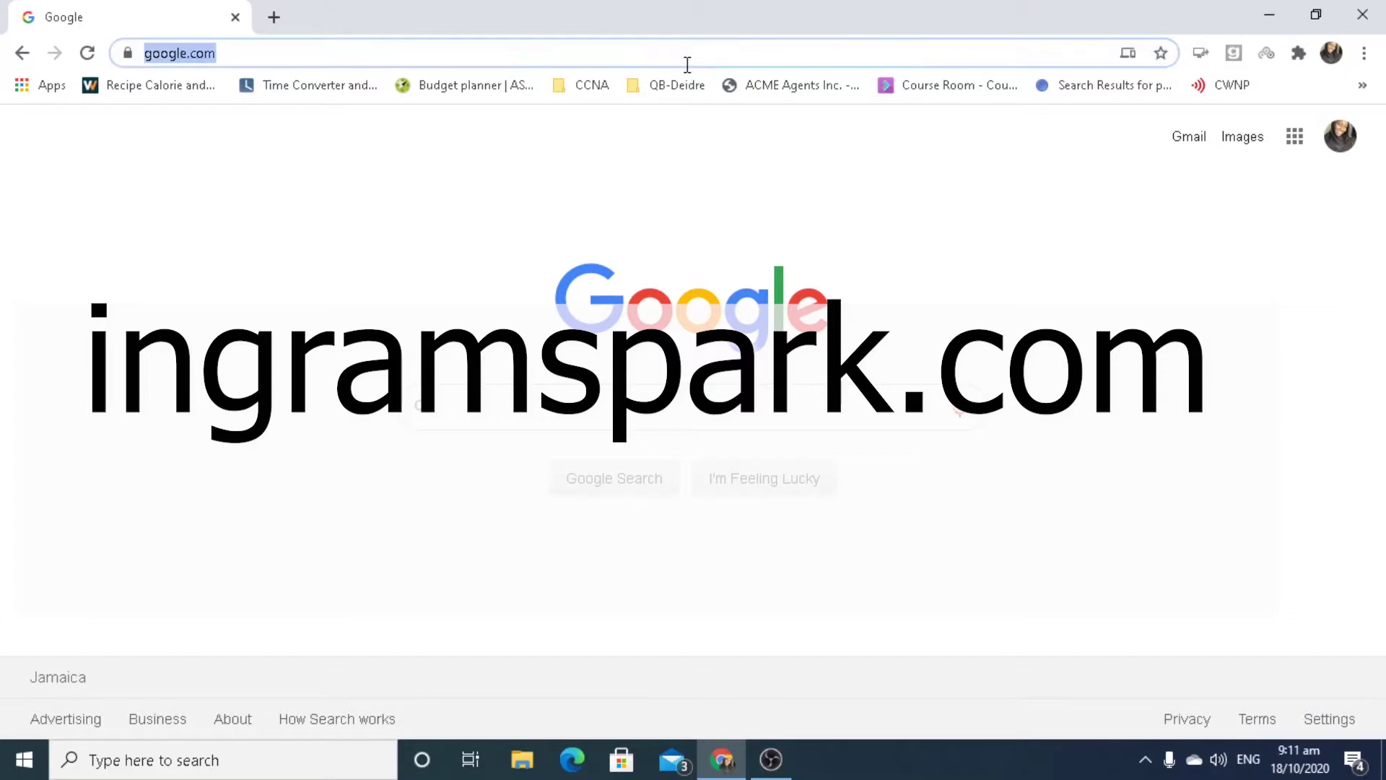
text(in)
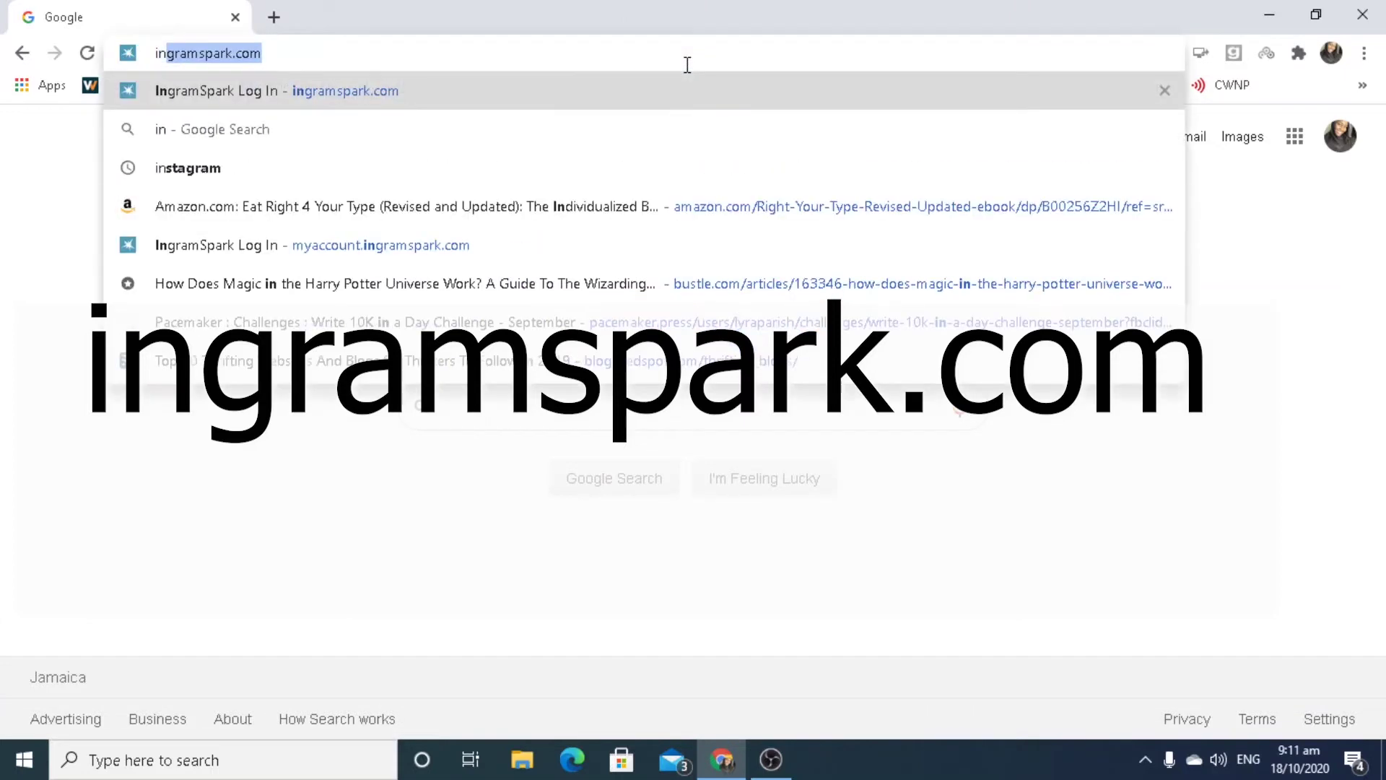
text(gra)
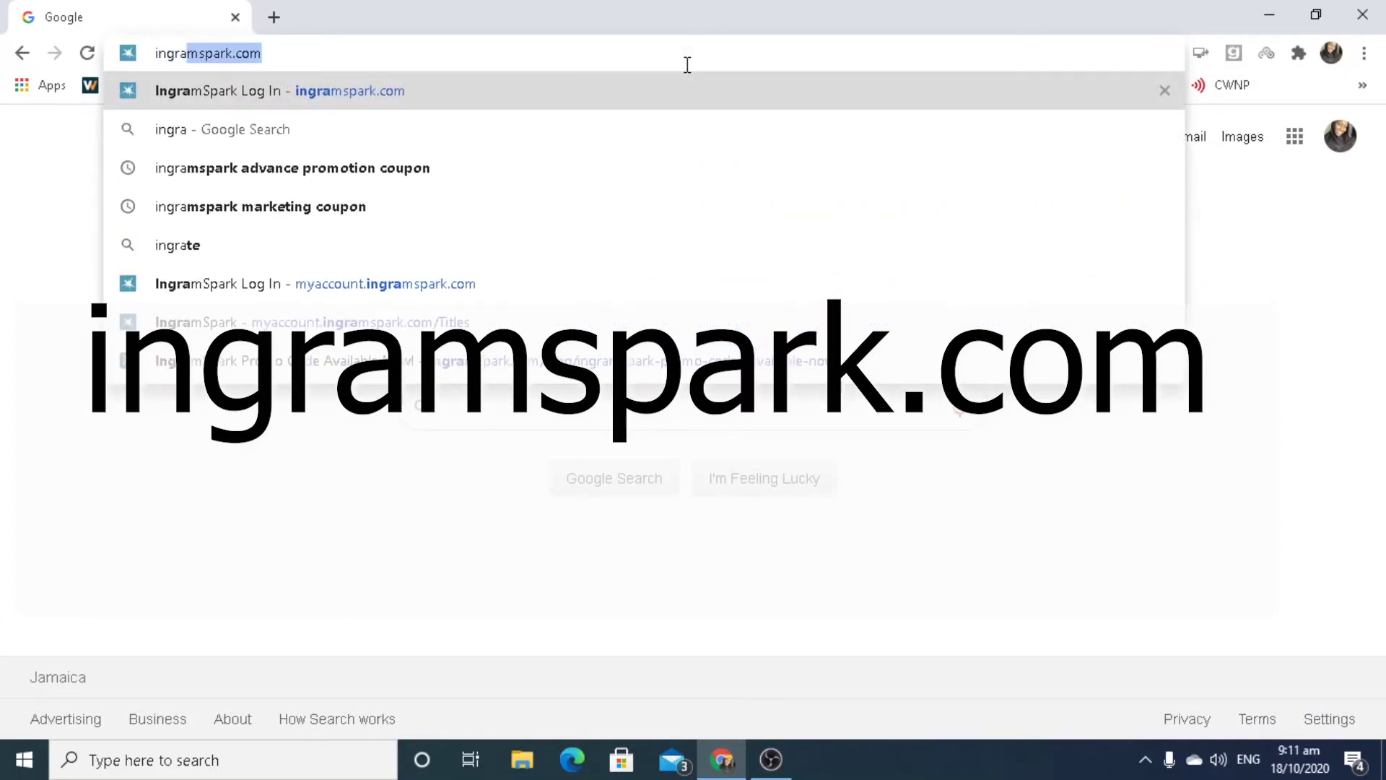
text(mspark.c)
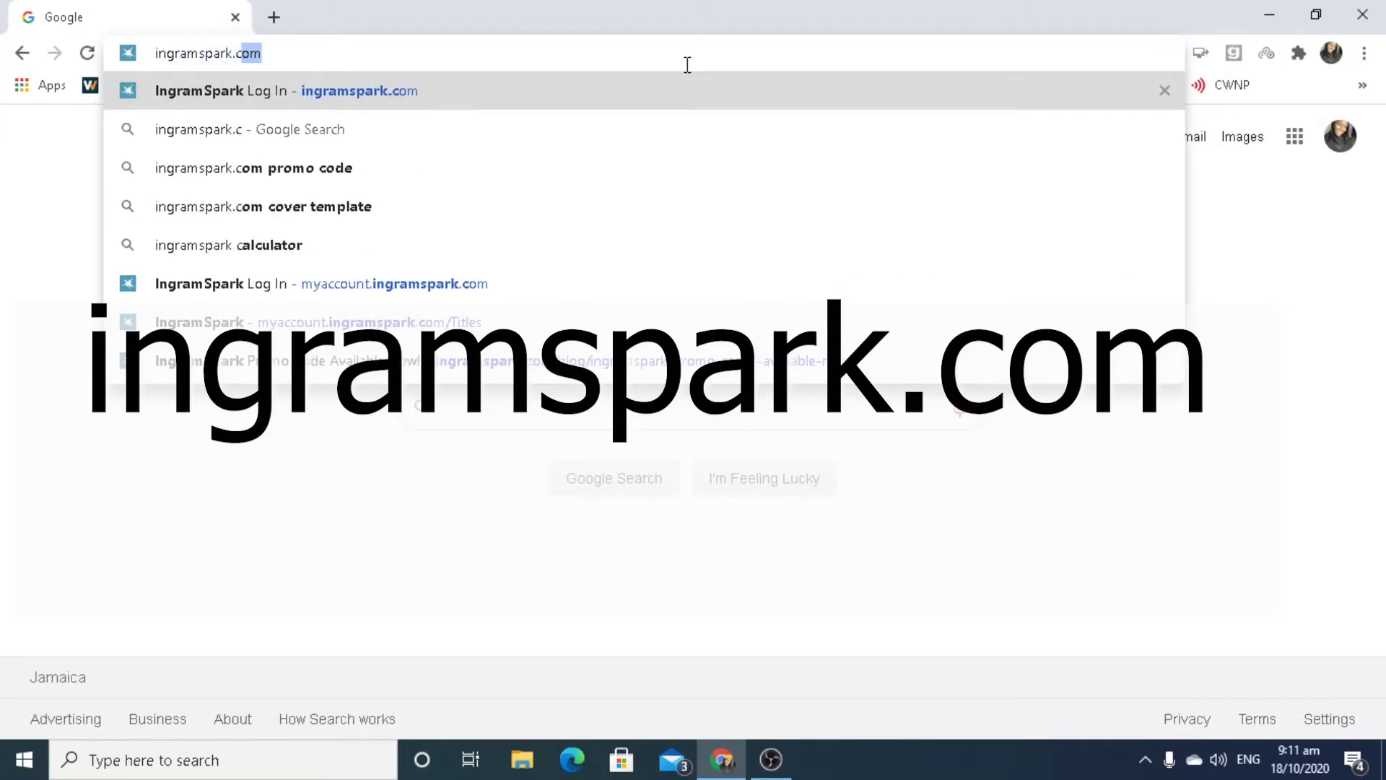
text(om)
Load the IngramSpark site and submit the account e-mail and password to sign in.
key(Return)
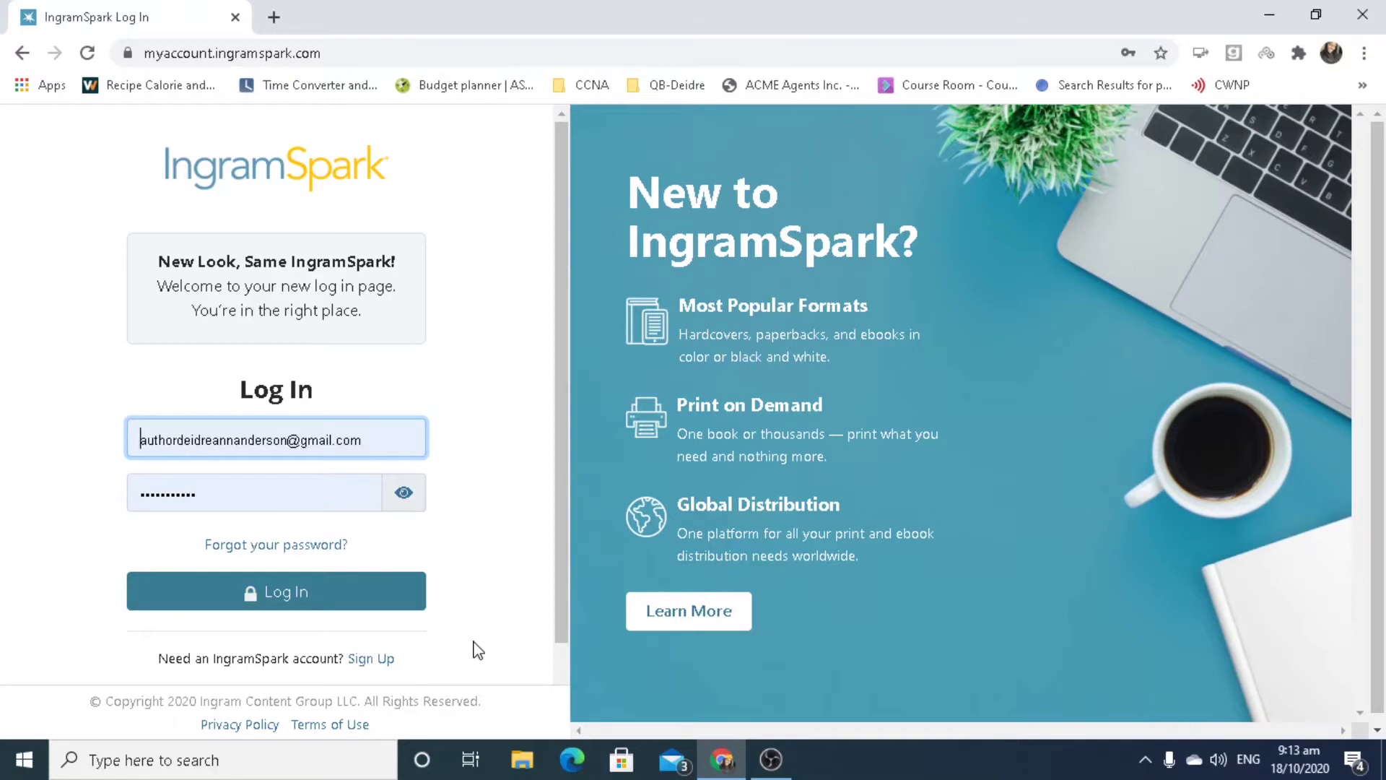
key(Return)
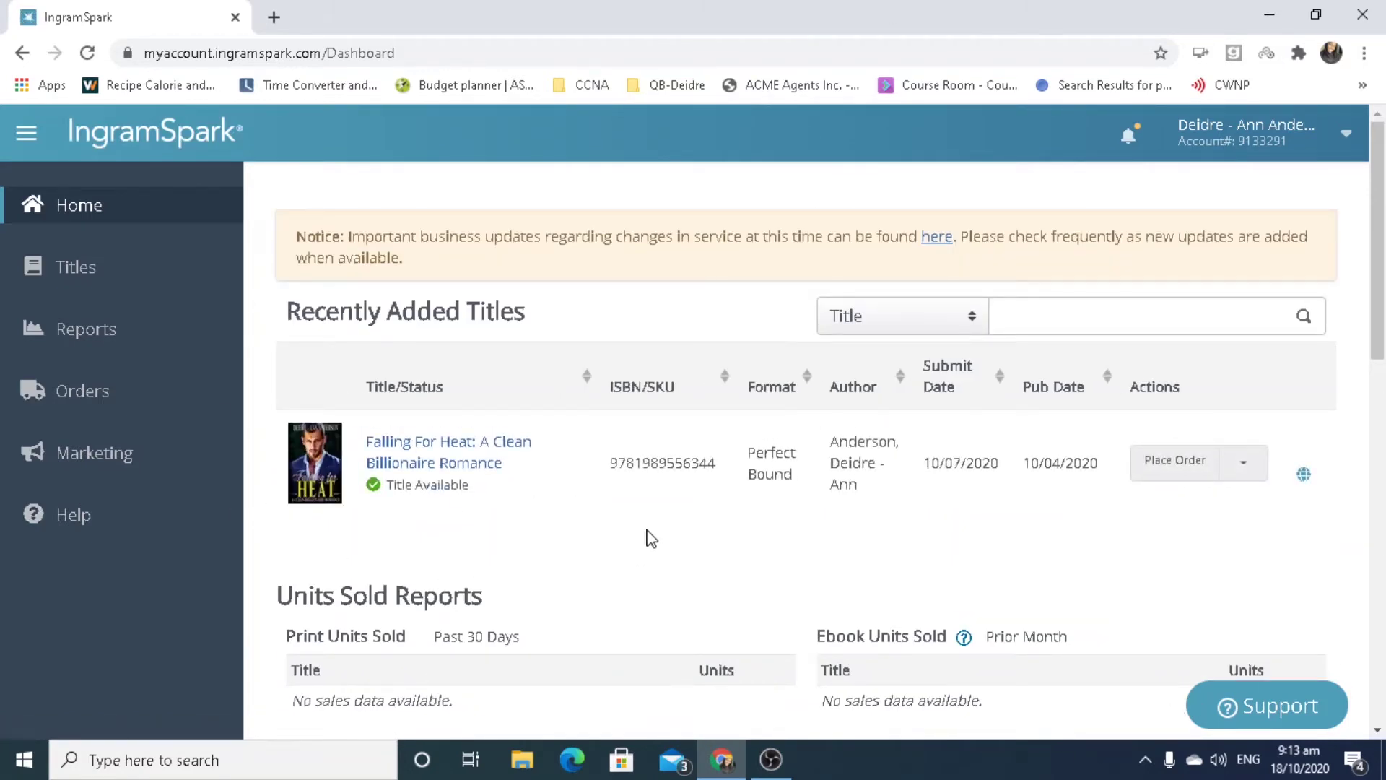
Open All Titles from the sidebar and scroll down to the Upload a Title options.
click(121, 273)
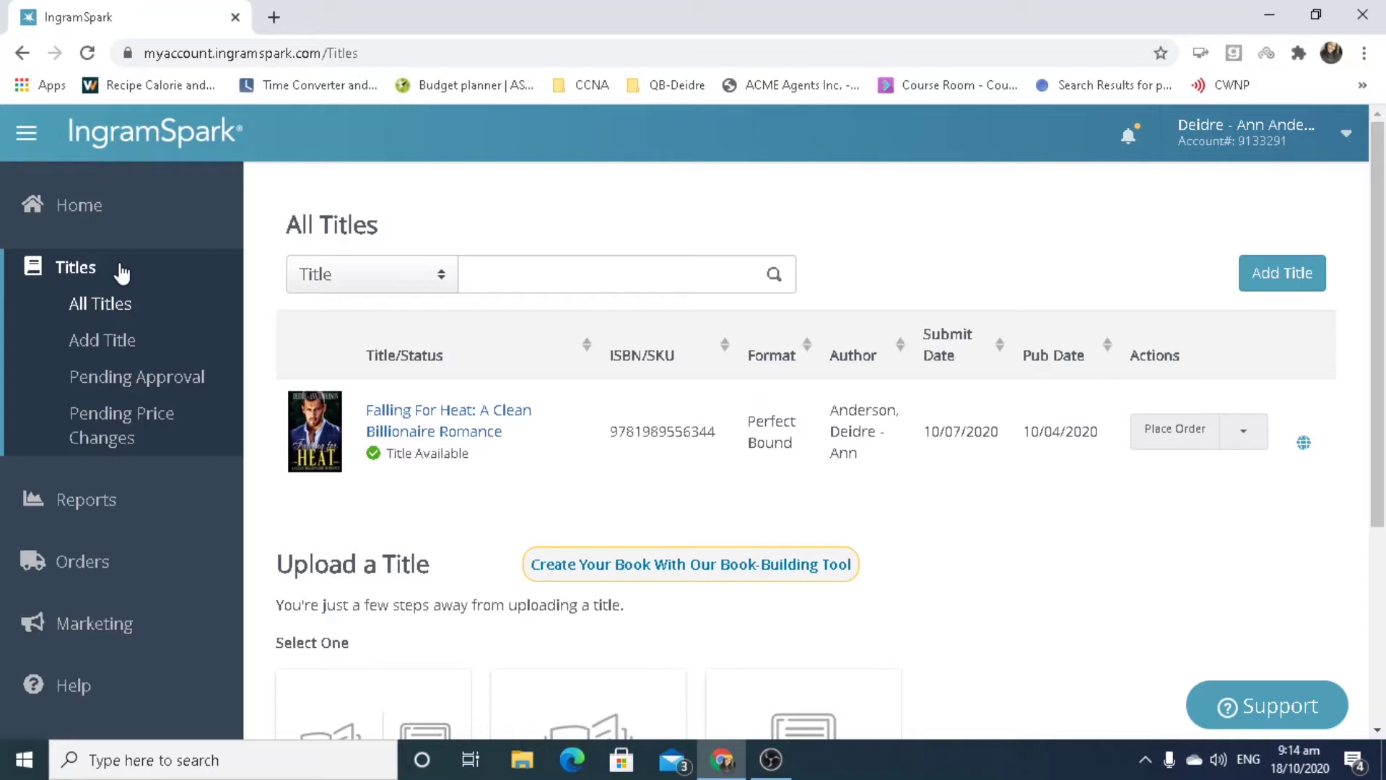
scroll(121, 272, down, 4)
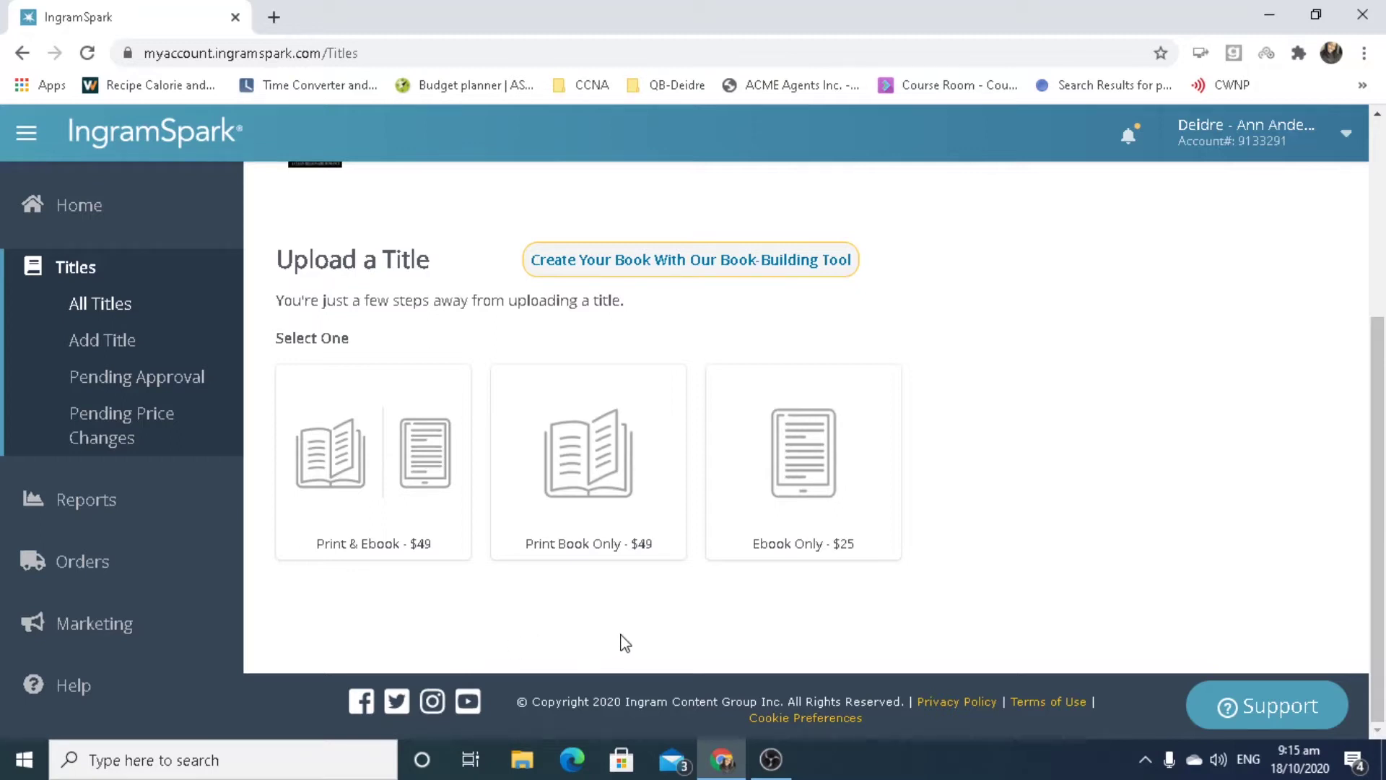
Choose Print Book Only ($49) and scroll to 'Do you have files ready to upload?'.
click(640, 461)
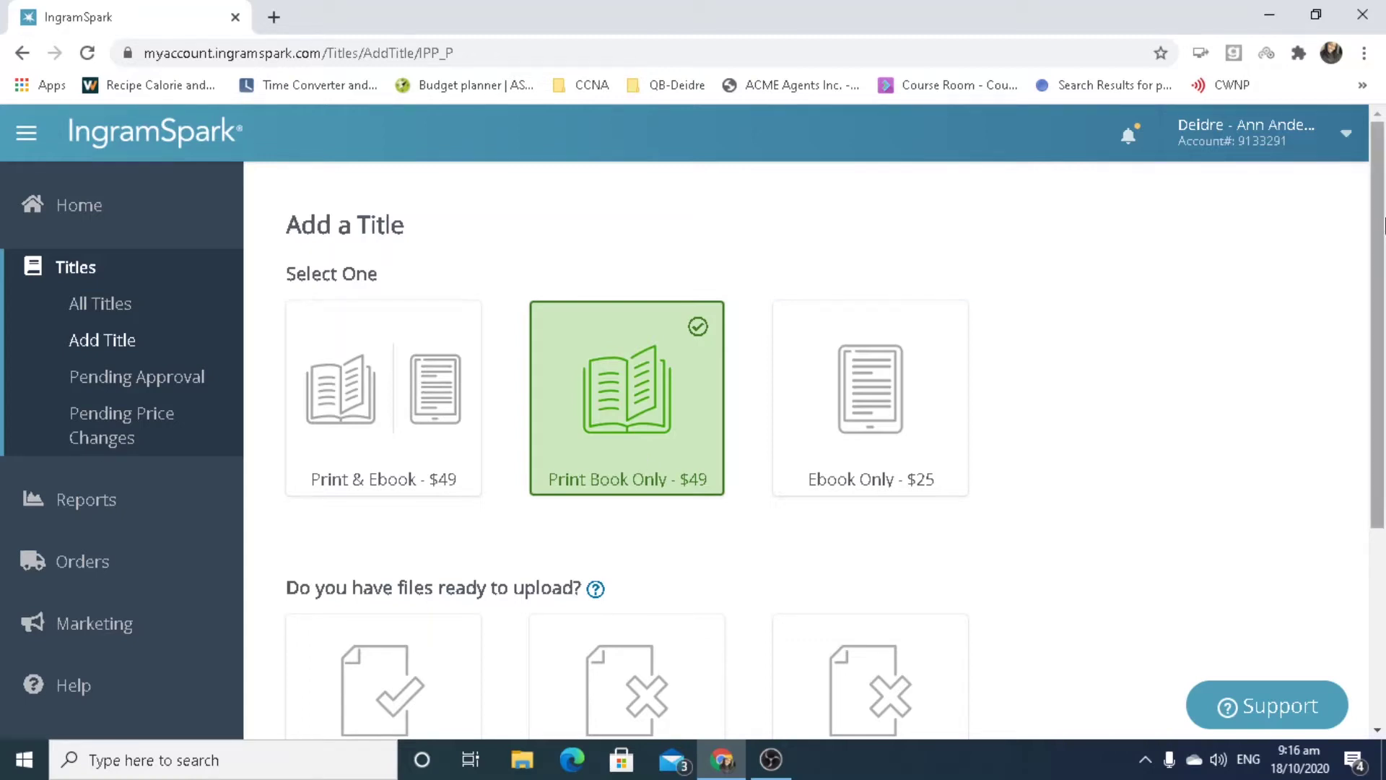
scroll(1383, 307, down, 2)
drag(1383, 307, 1383, 368)
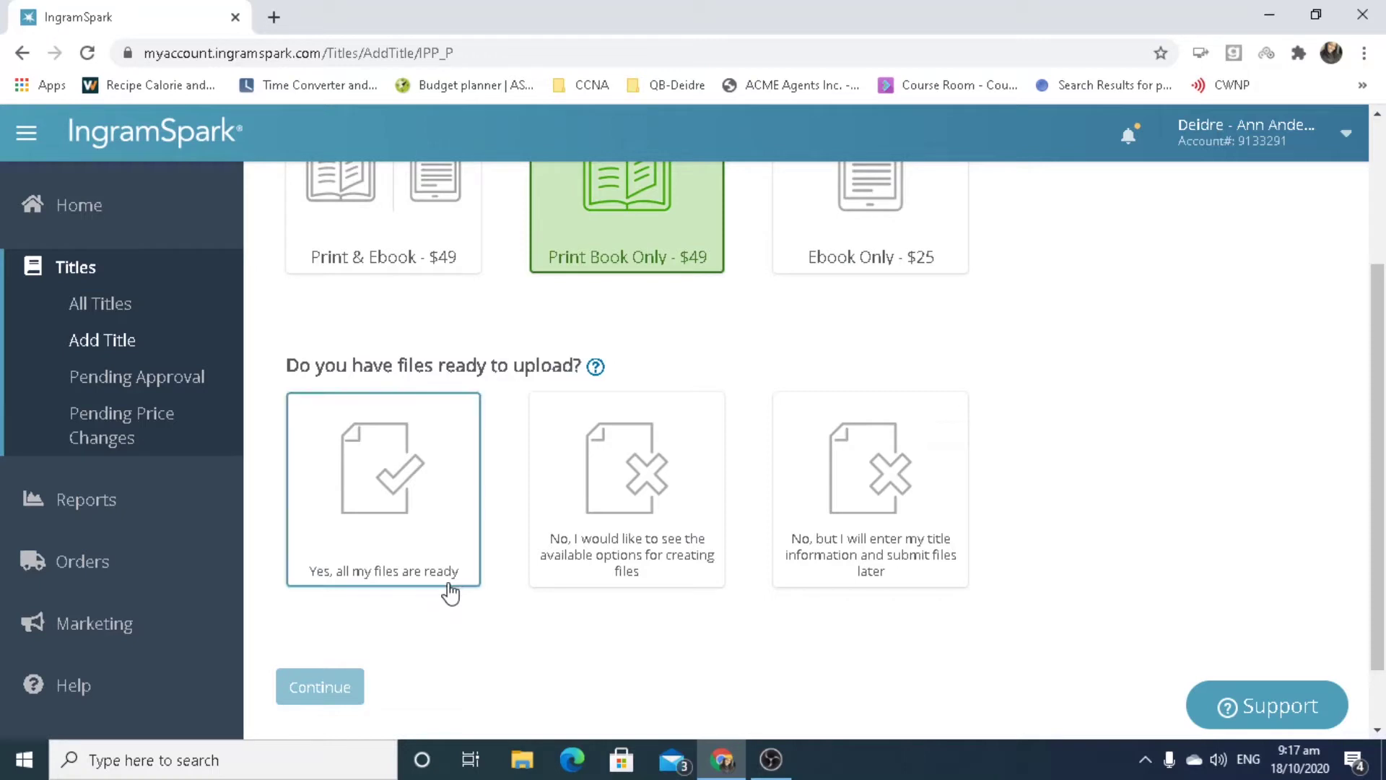
Mark all files ready, tick both PDF boxes, choose 'Print, distribute, and sell book', and continue.
click(453, 517)
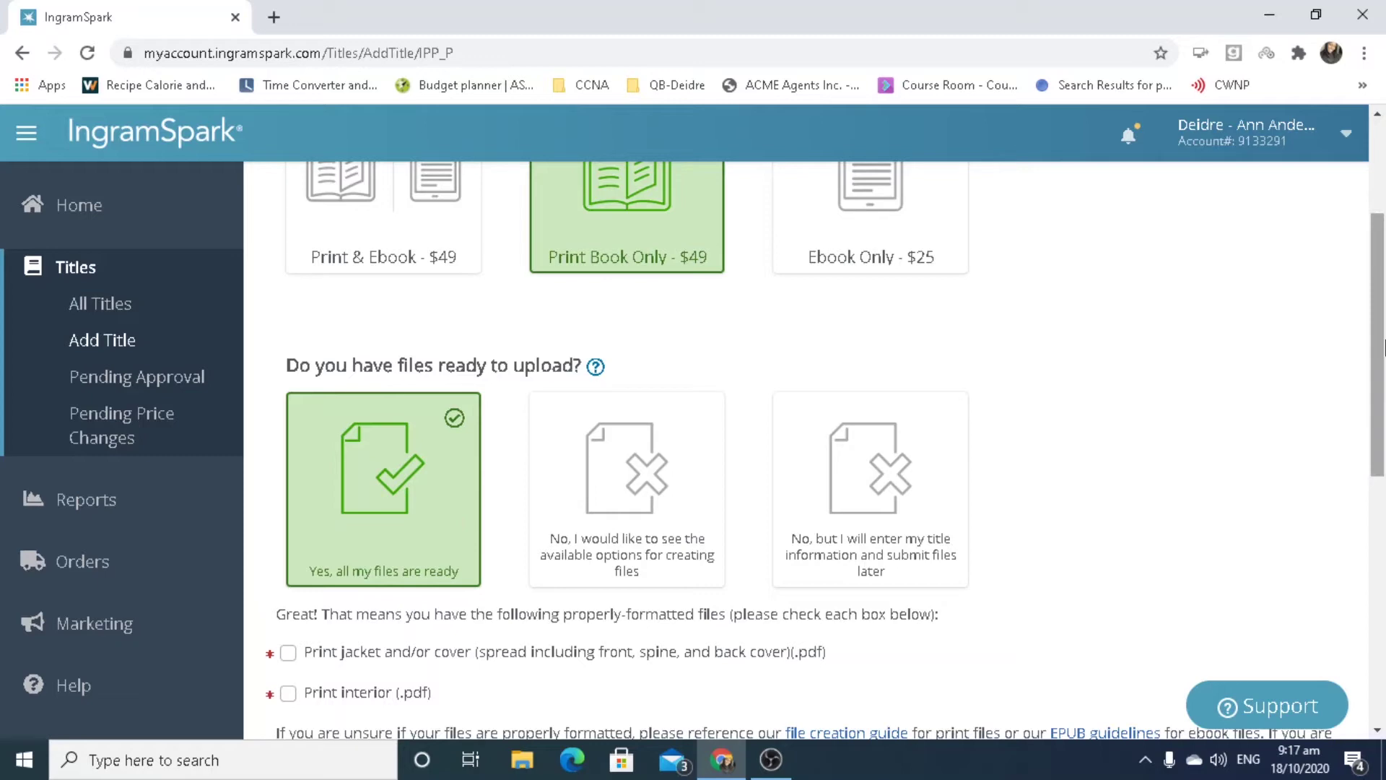
drag(1383, 348, 1383, 464)
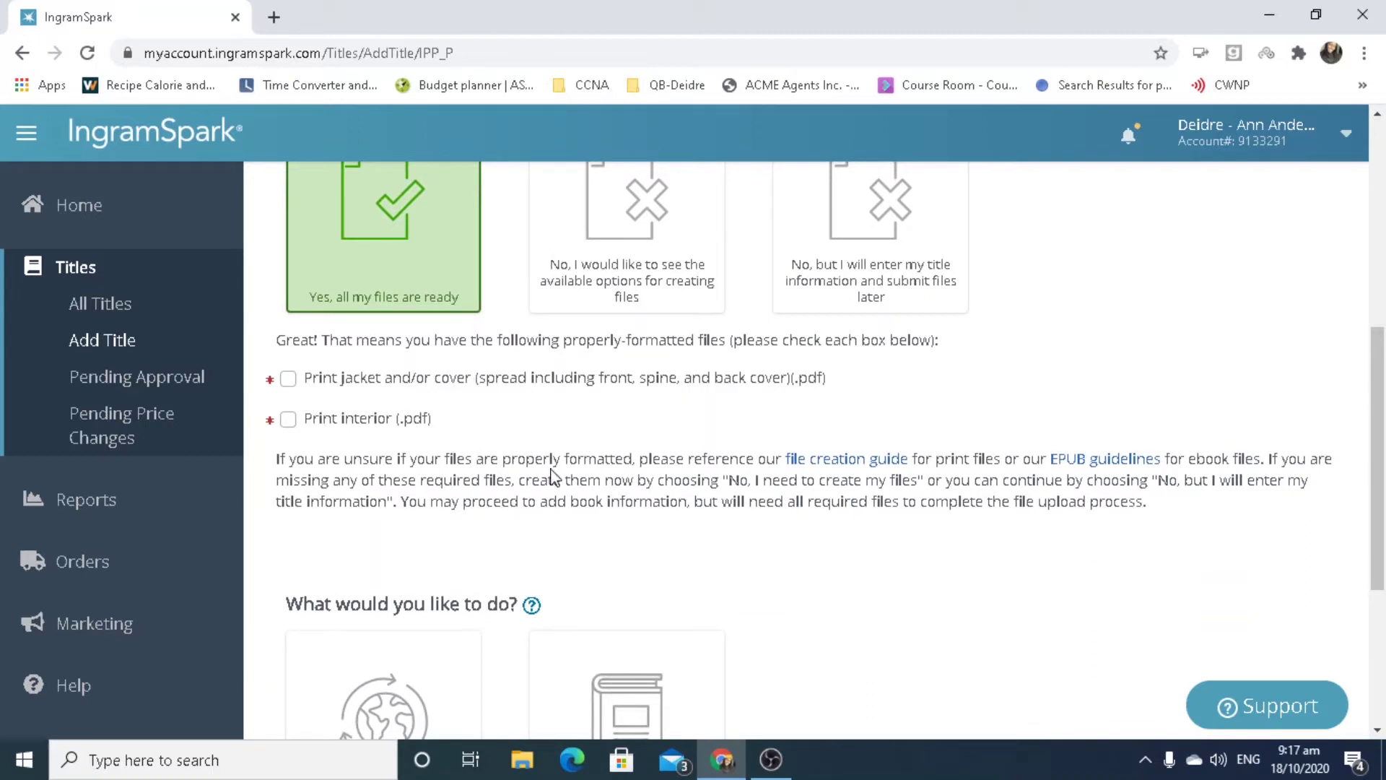
click(288, 420)
click(288, 380)
drag(1383, 446, 1384, 625)
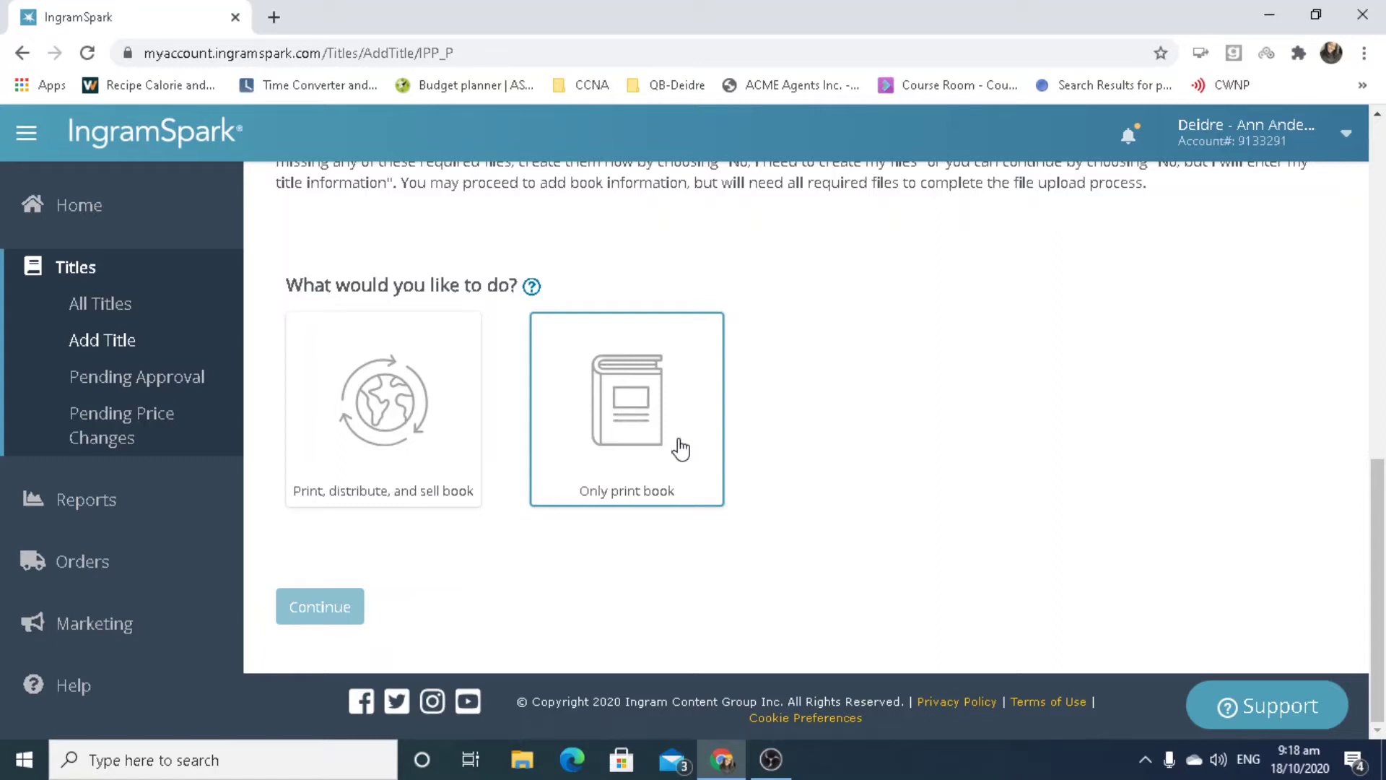
click(448, 446)
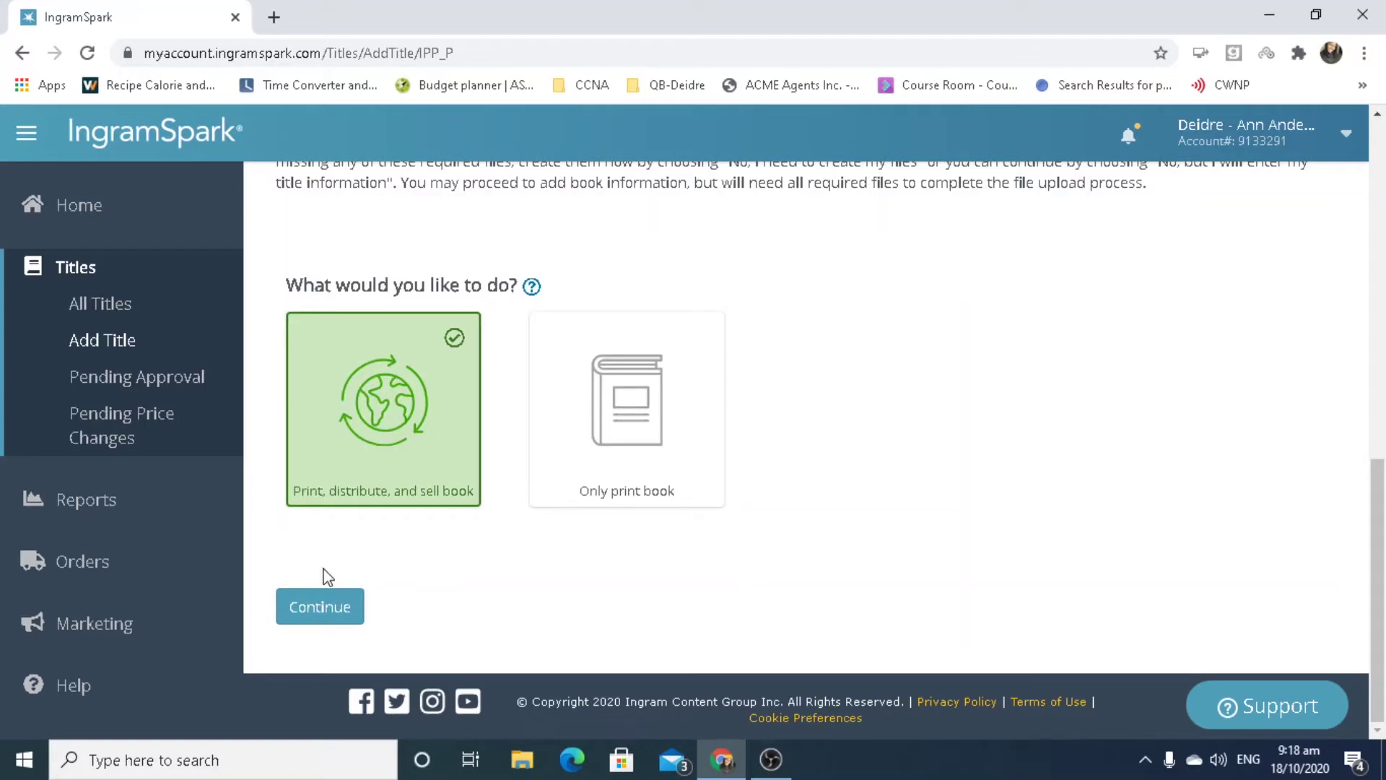
click(326, 604)
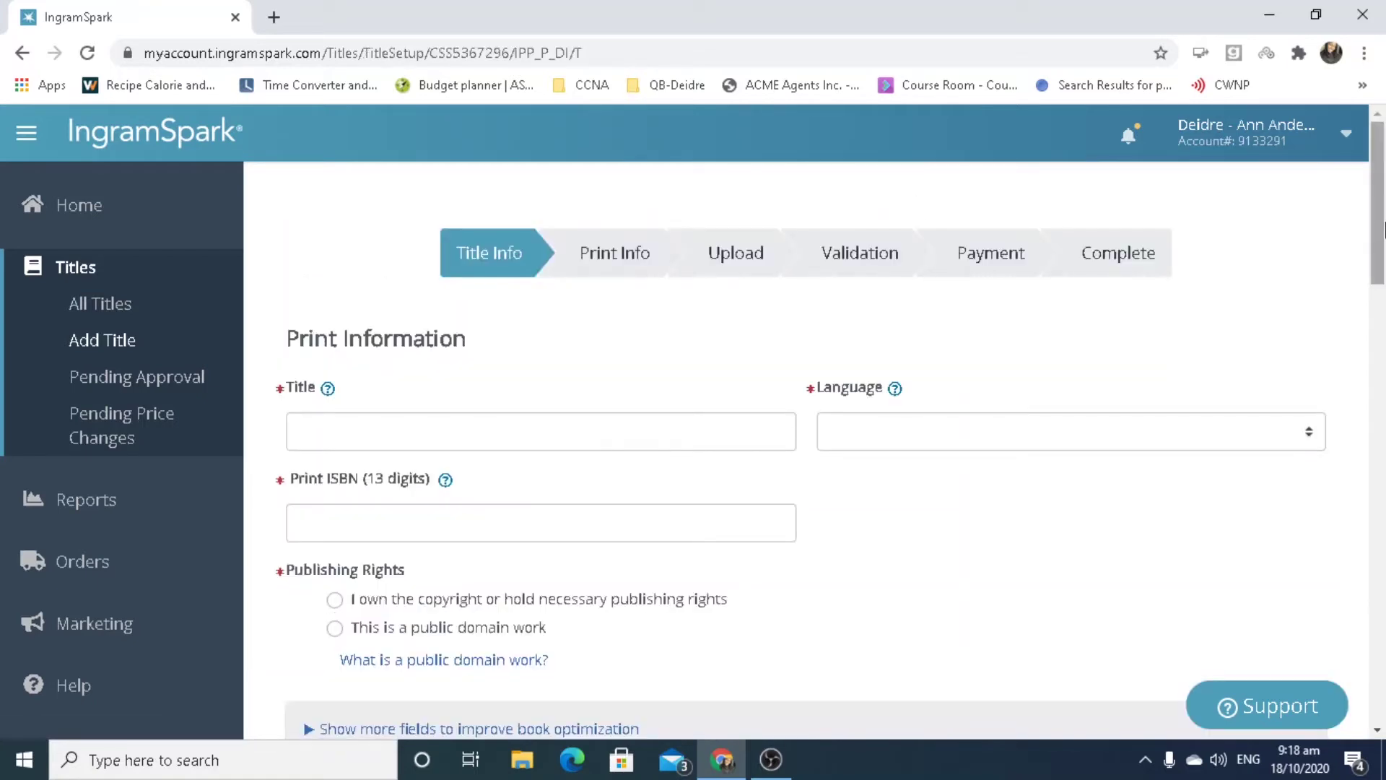
Enter the title 'Falling for Heat' and choose English as the language.
drag(1382, 242, 1383, 632)
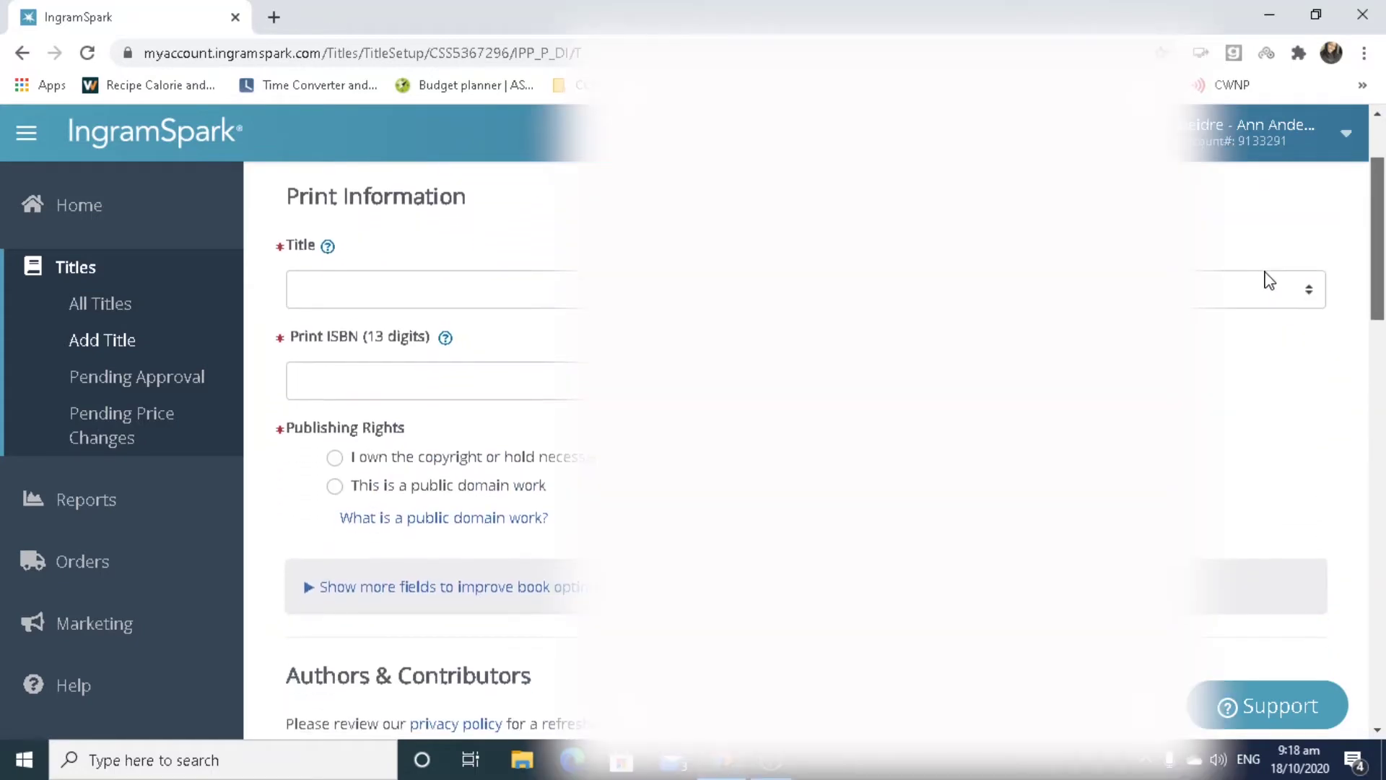
drag(1265, 272, 1263, 280)
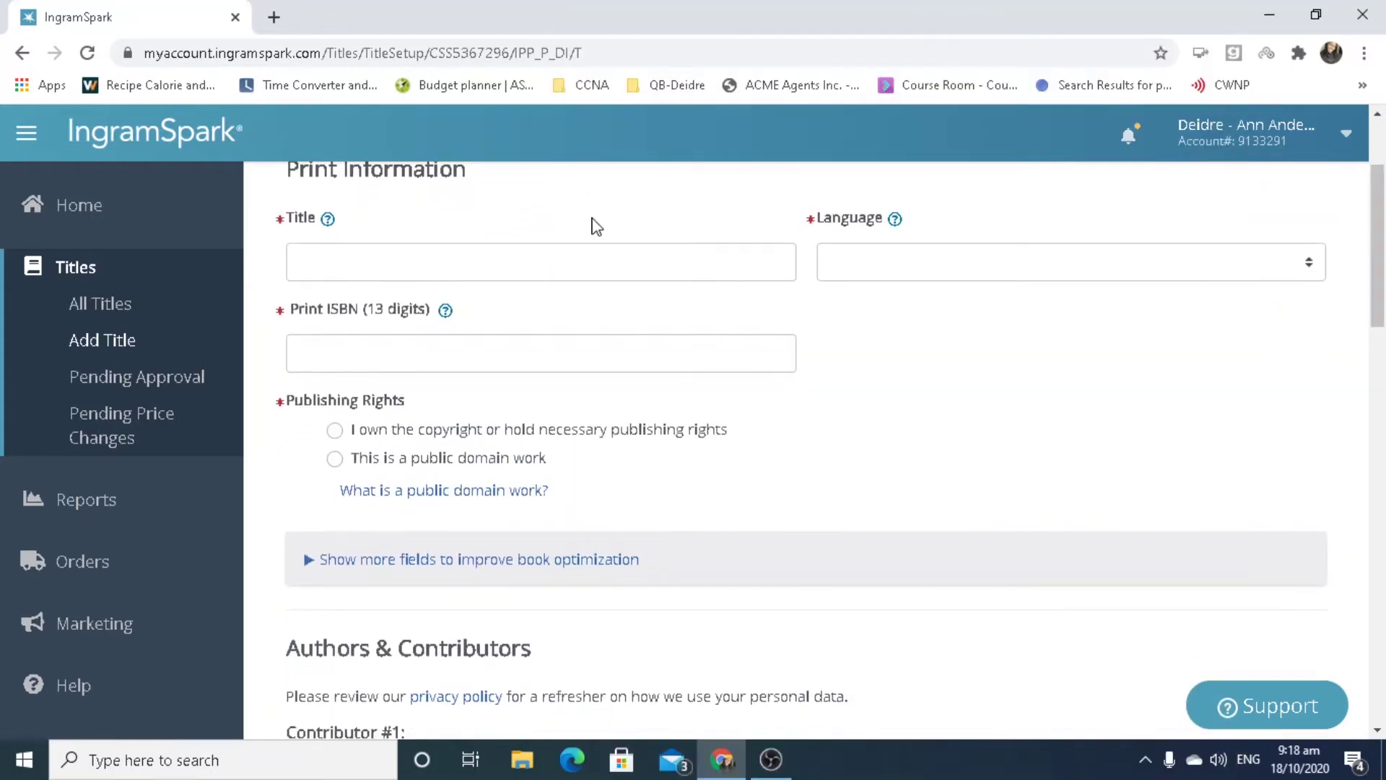
click(627, 281)
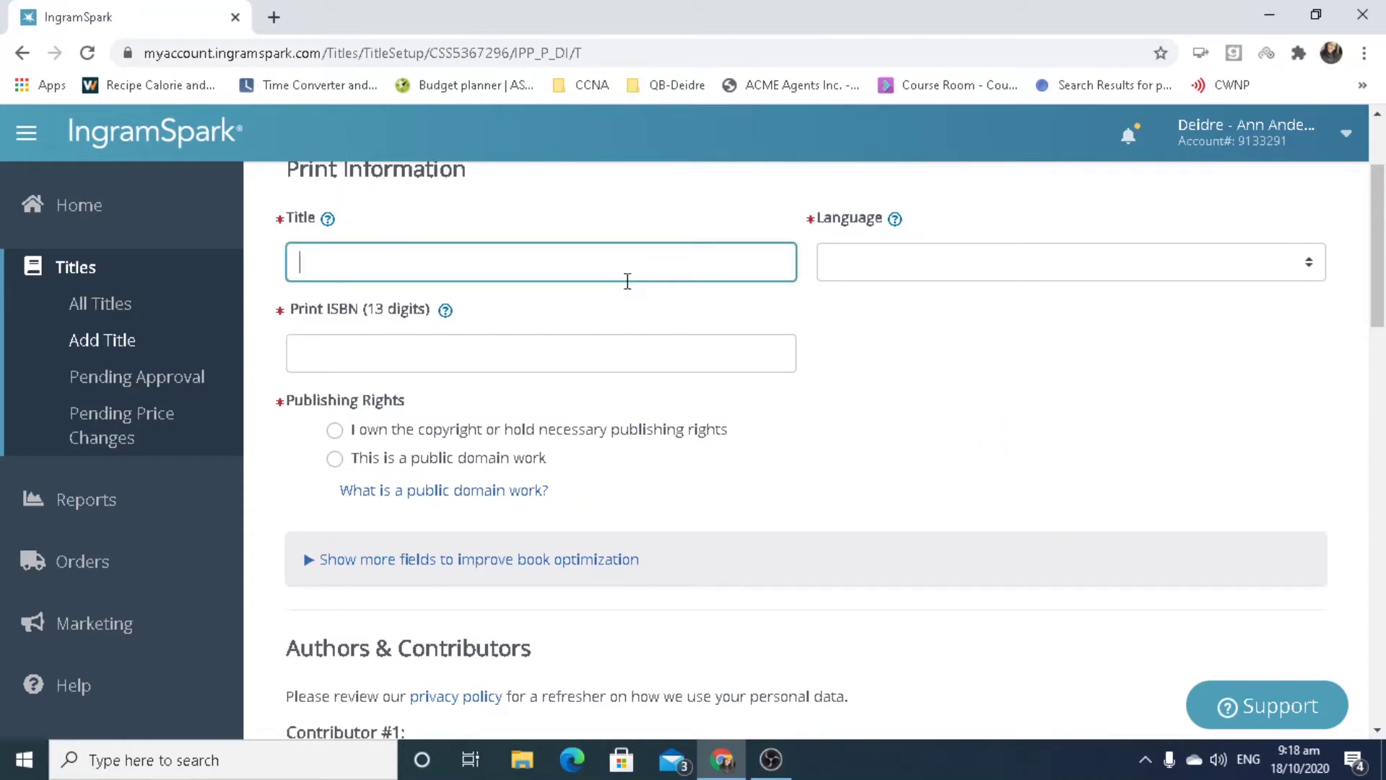
text(Falling for Heat)
key(Tab)
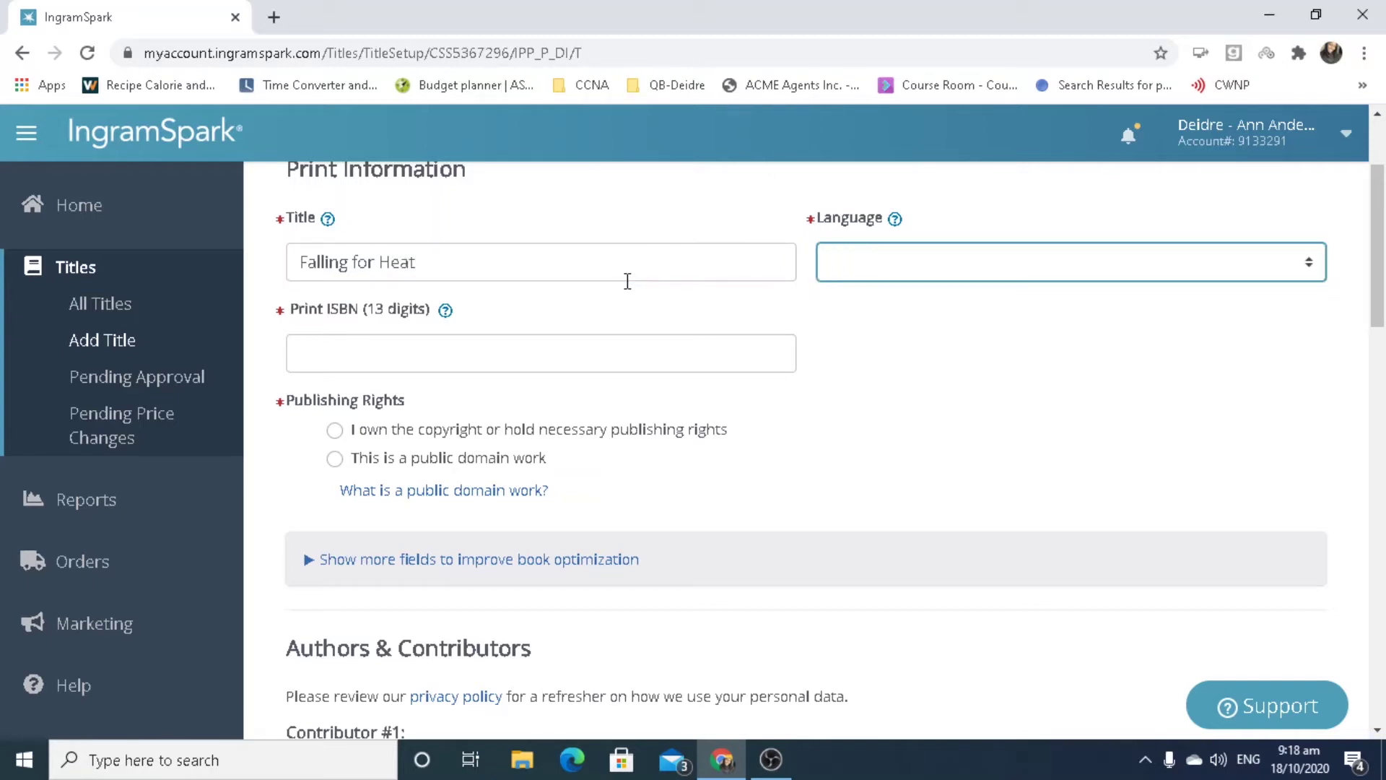
key(e)
click(581, 347)
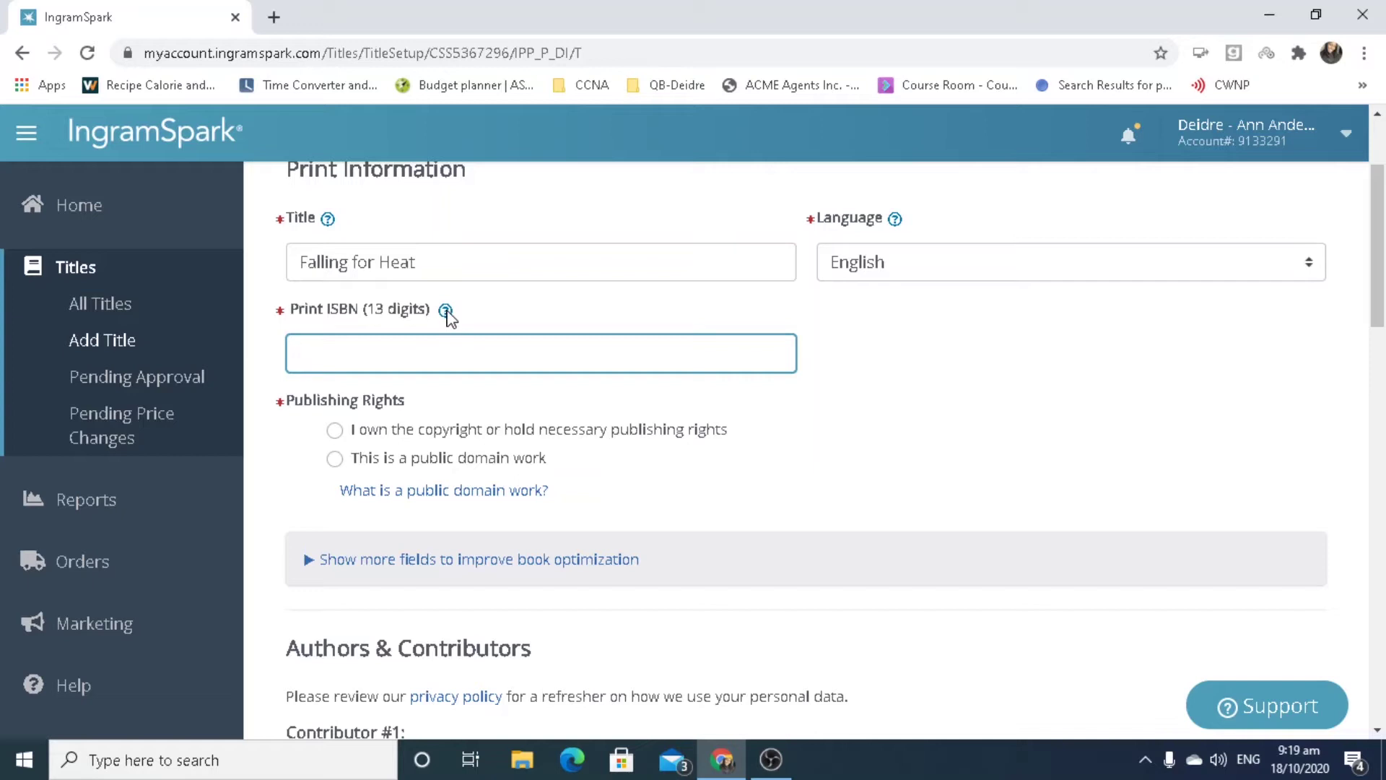
click(446, 311)
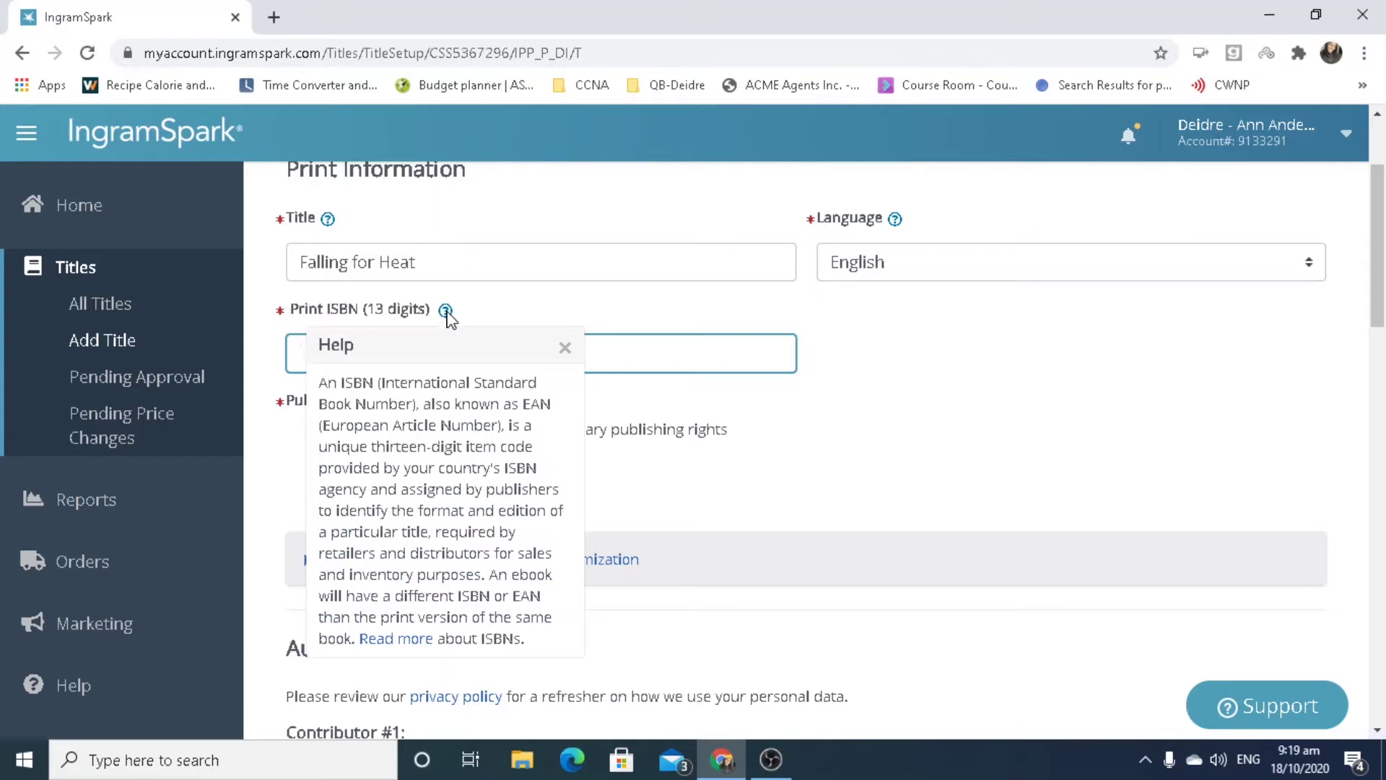
click(564, 348)
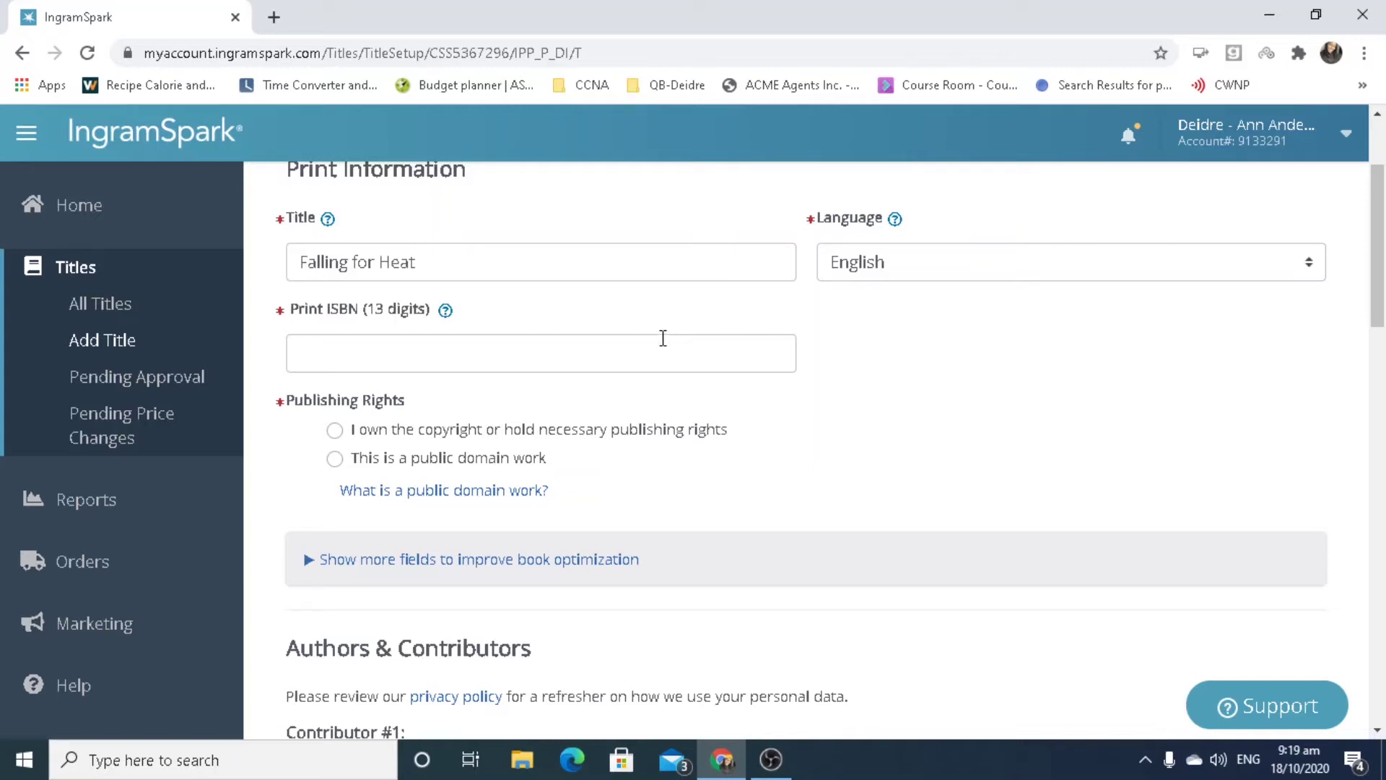
click(657, 340)
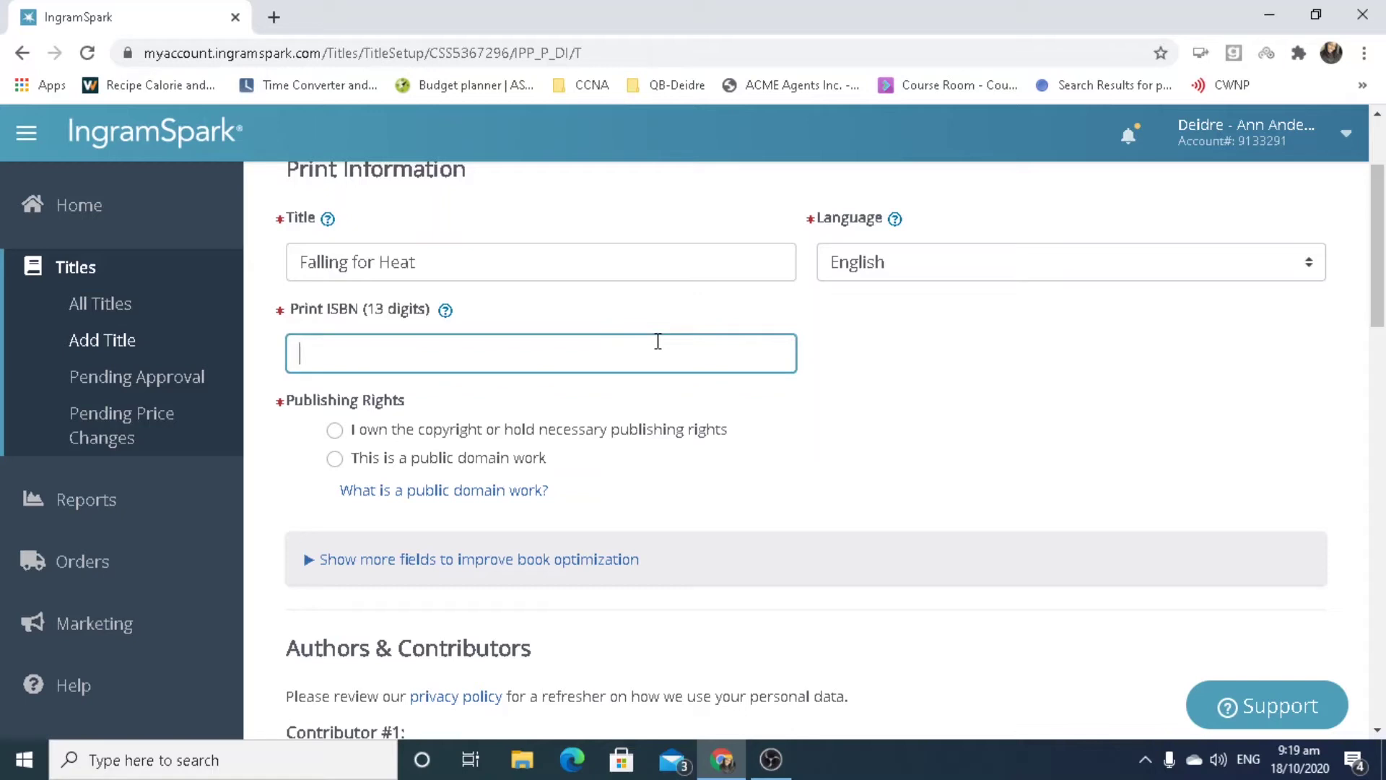
click(1013, 519)
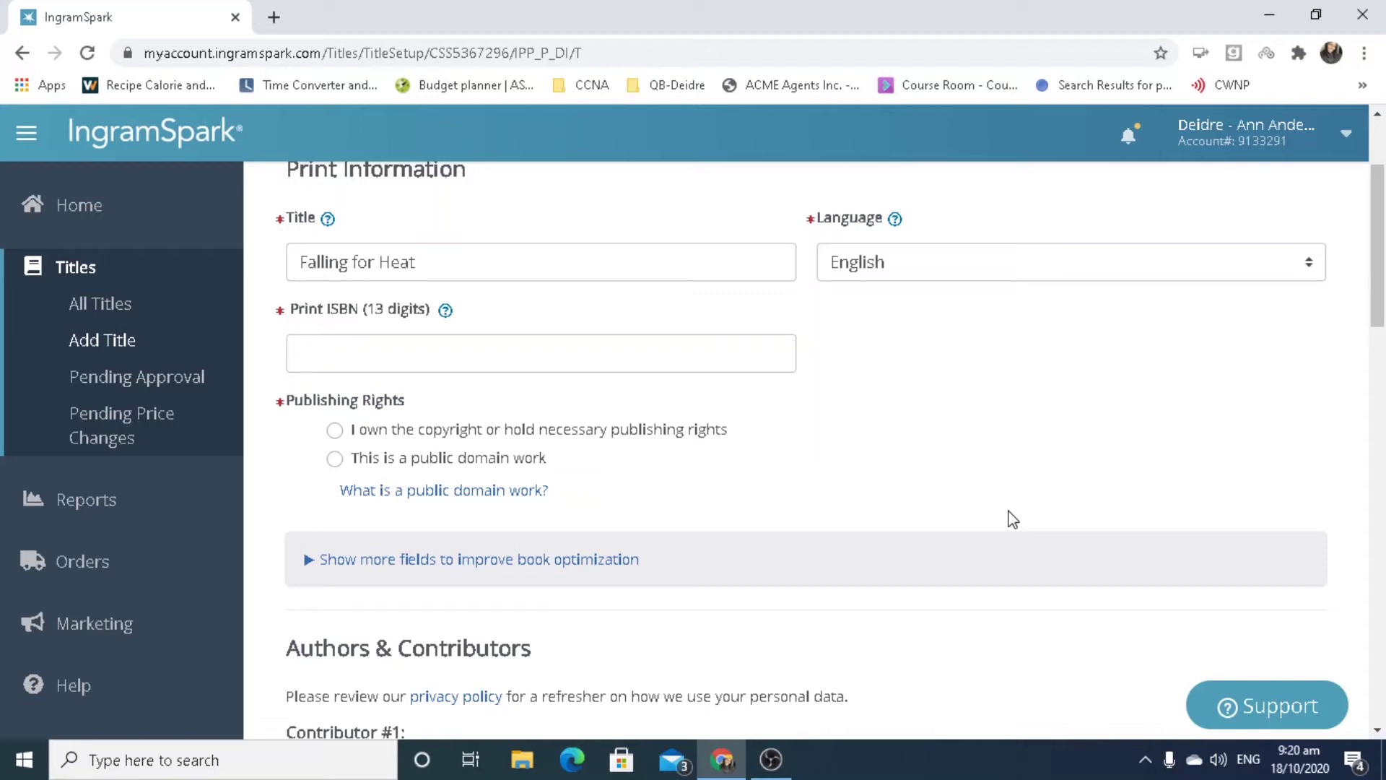
click(736, 350)
text(1657899000463)
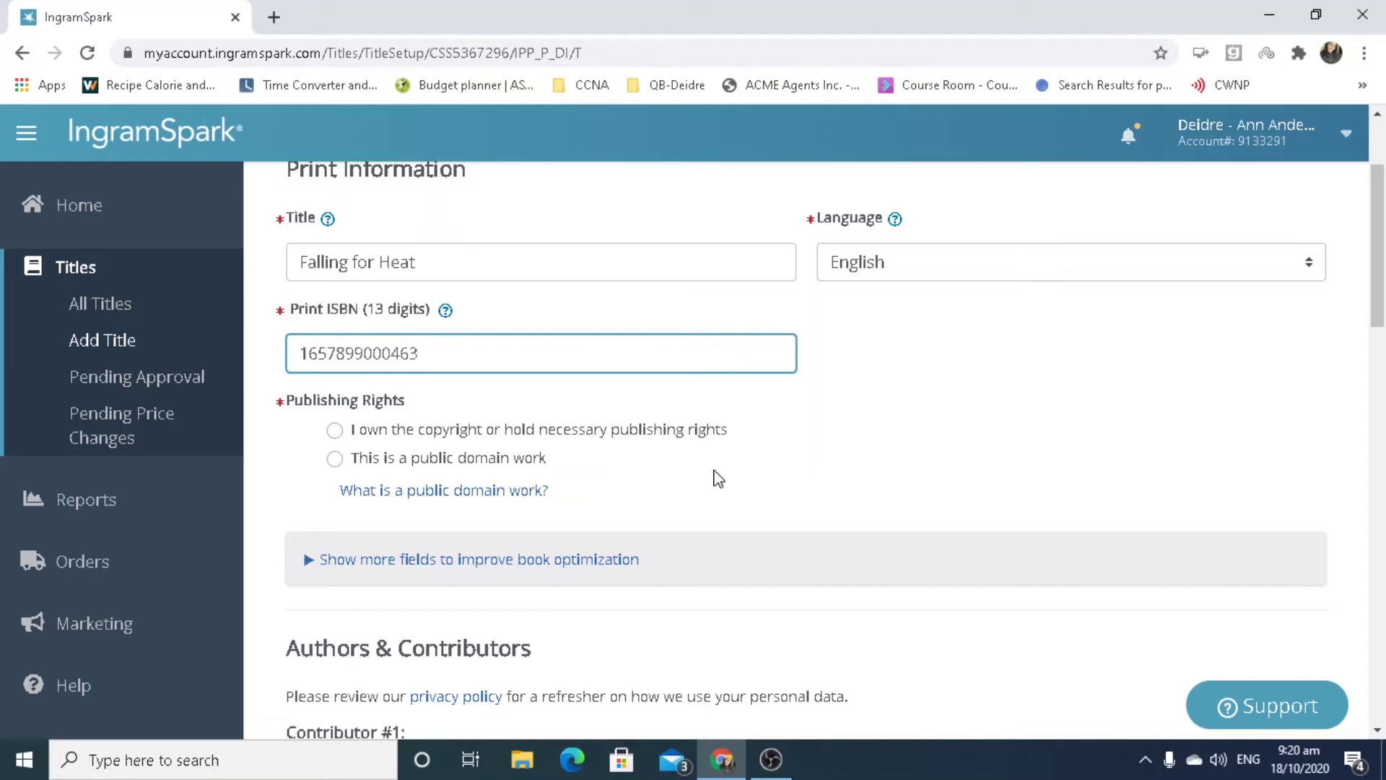
Answer 'No, my title does NOT include…' to the third-party content question and confirm.
click(415, 432)
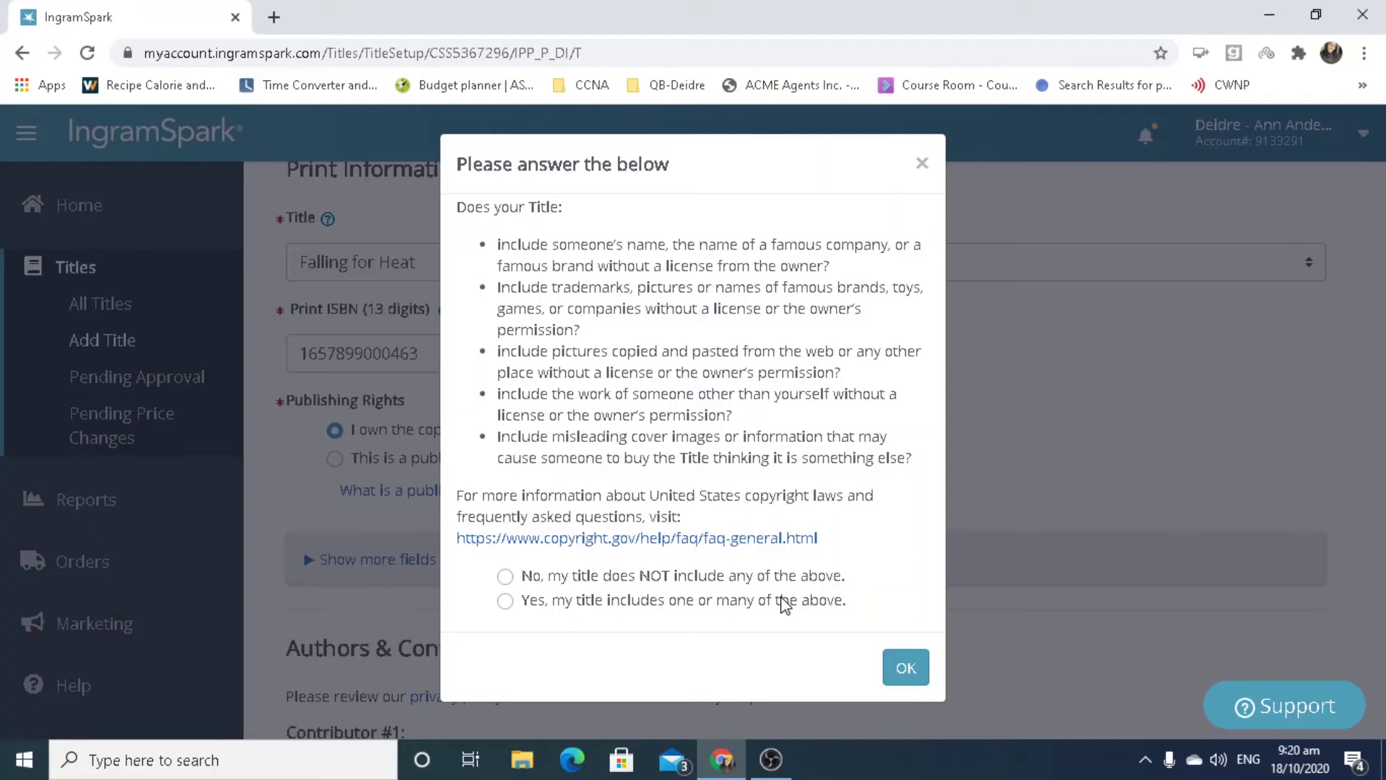
scroll(785, 605, up, 1)
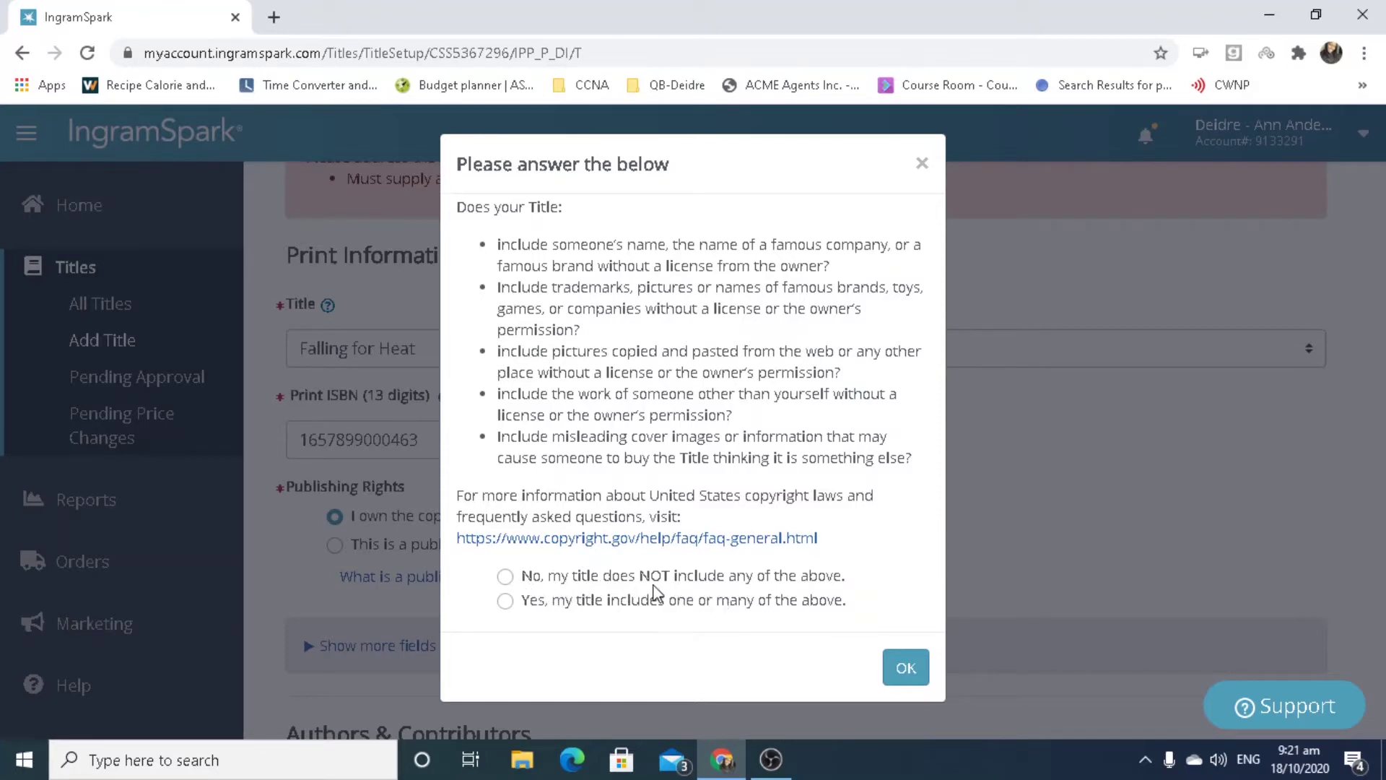
click(621, 583)
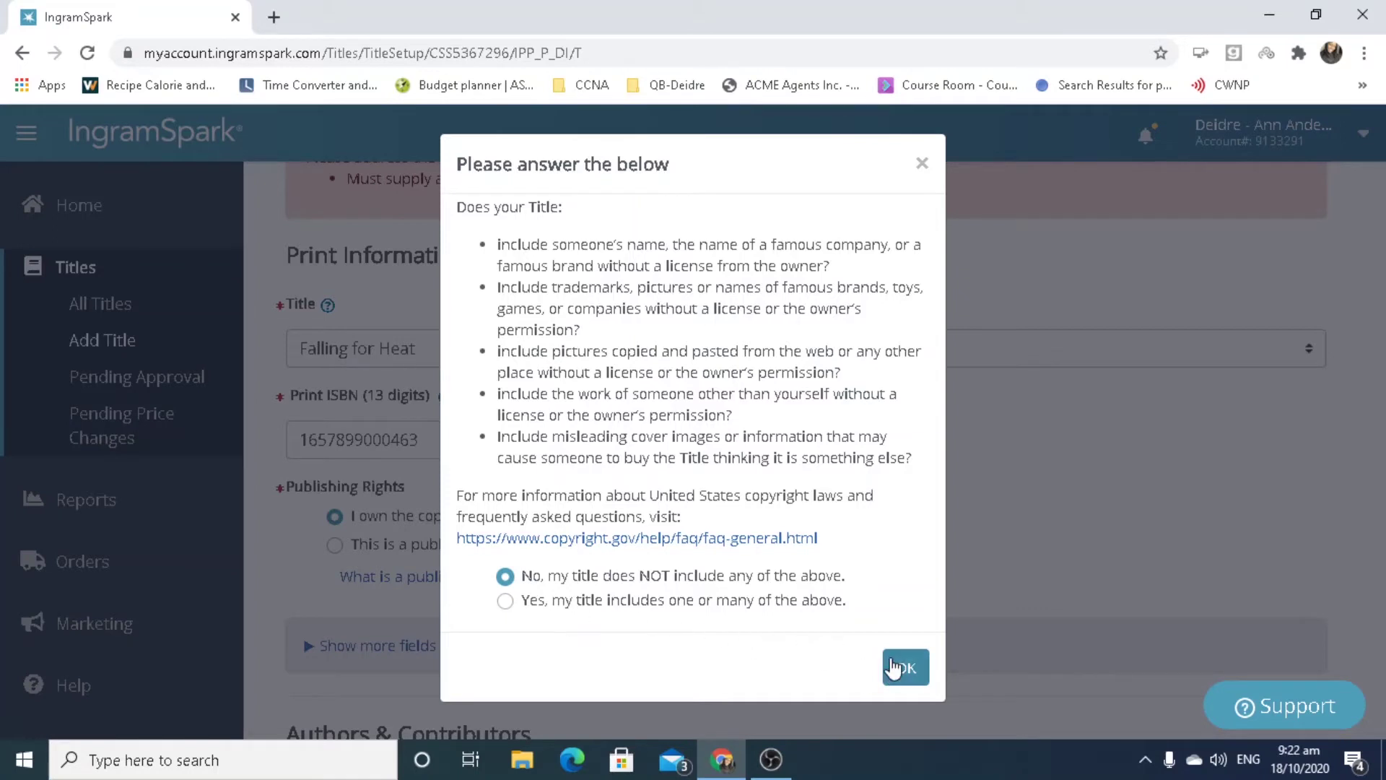
click(895, 668)
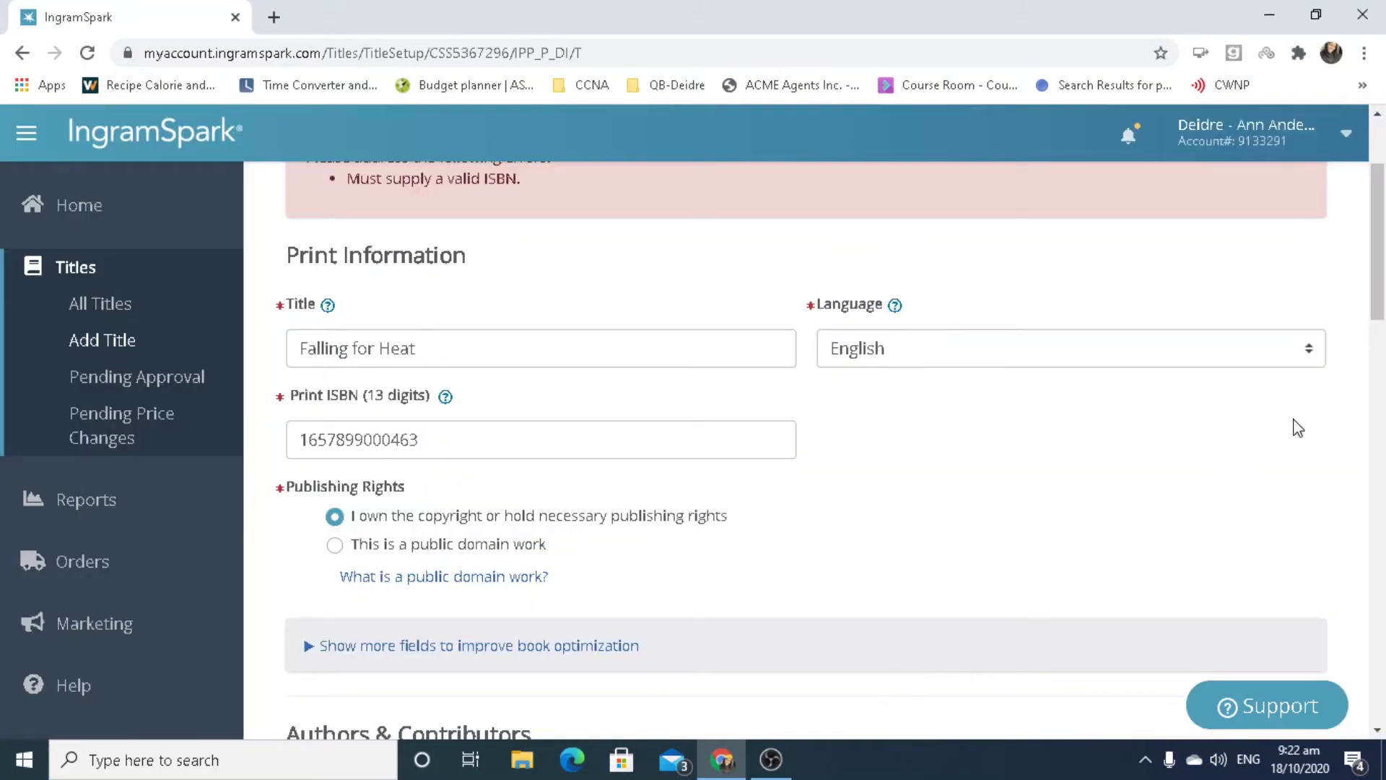
Delete the rejected ISBN from the Print ISBN field.
scroll(1376, 180, up, 3)
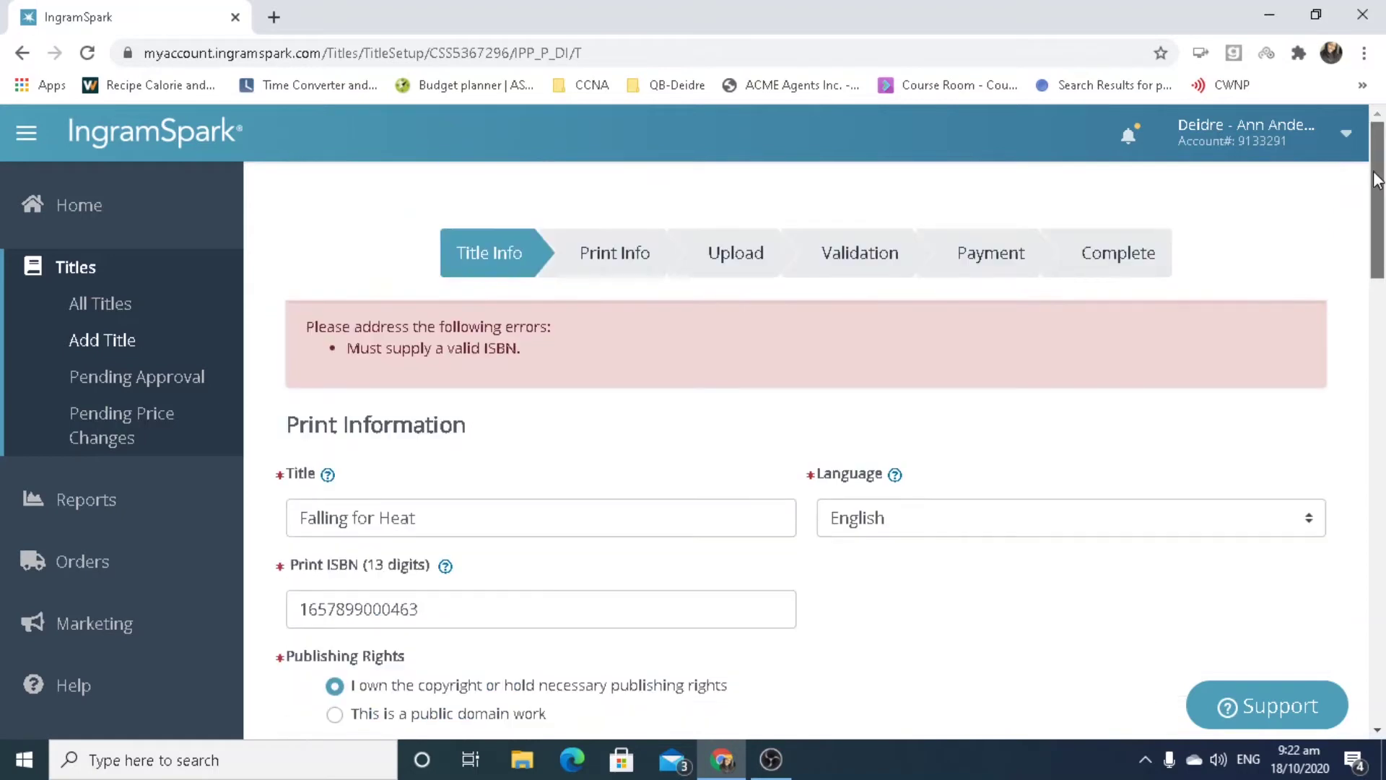
double_click(506, 605)
key(BackSpace)
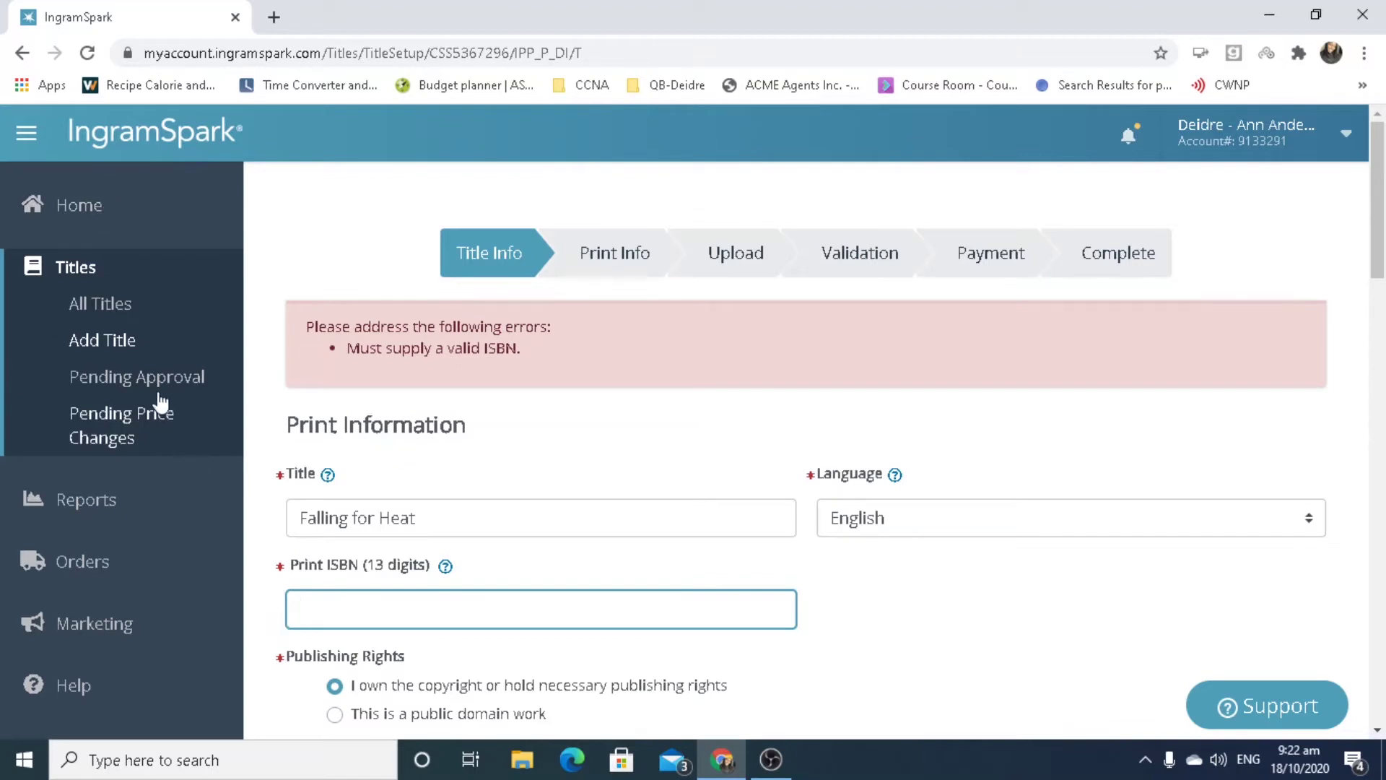
right_click(124, 310)
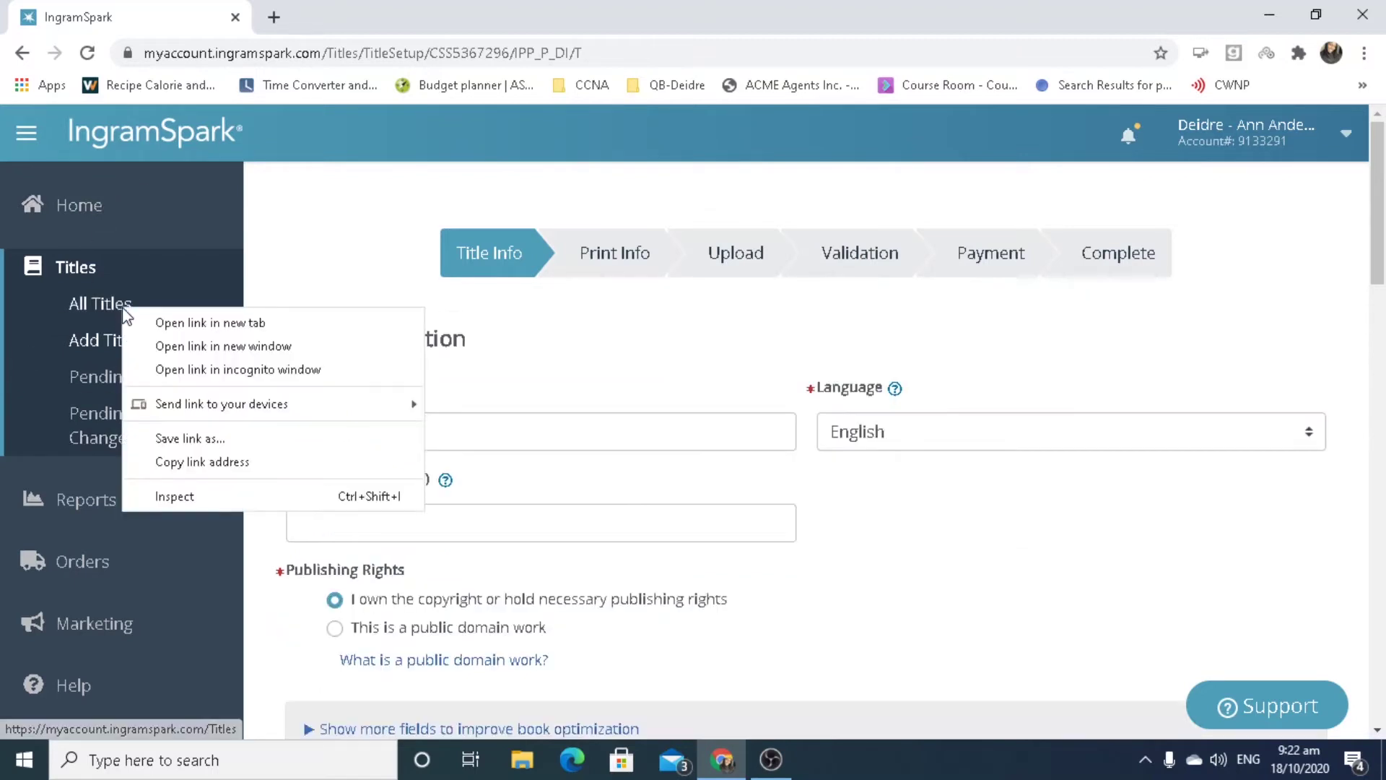
click(161, 322)
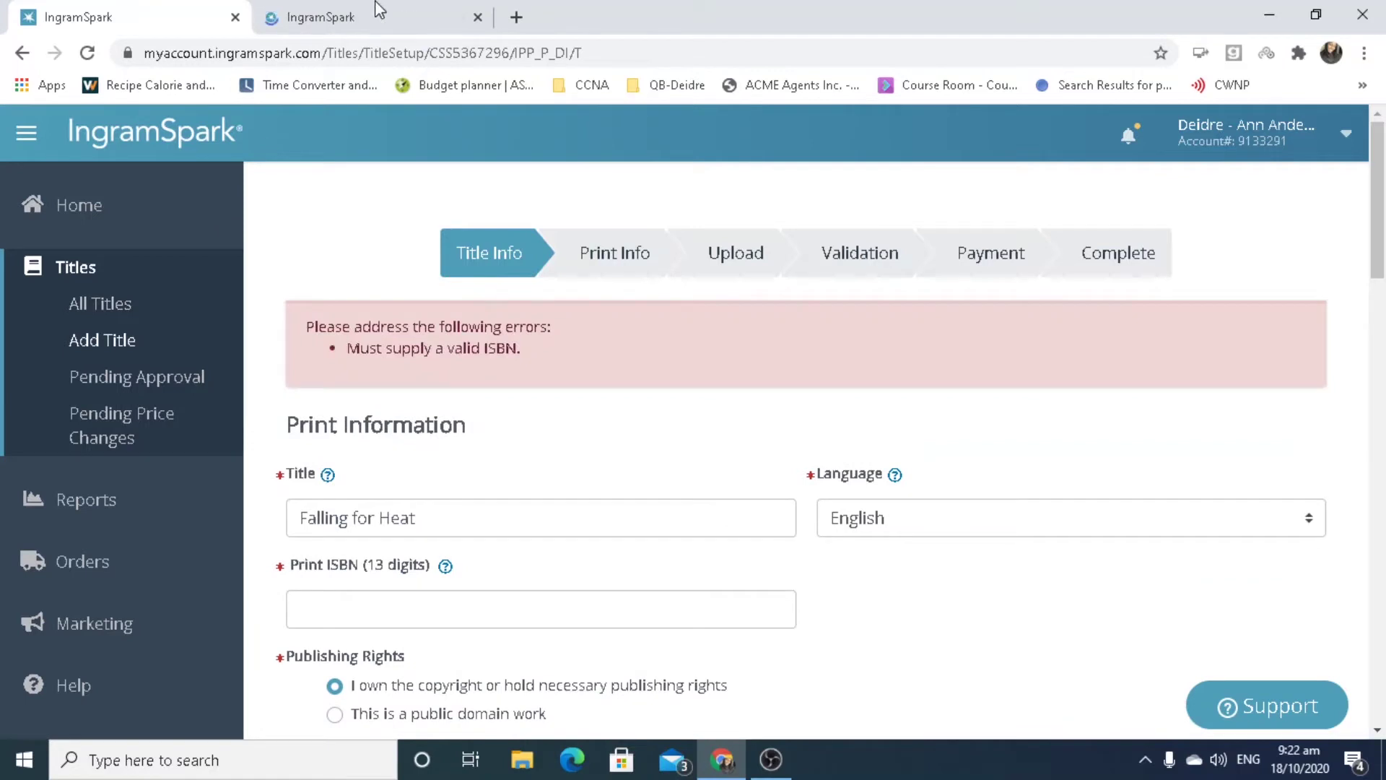
click(376, 6)
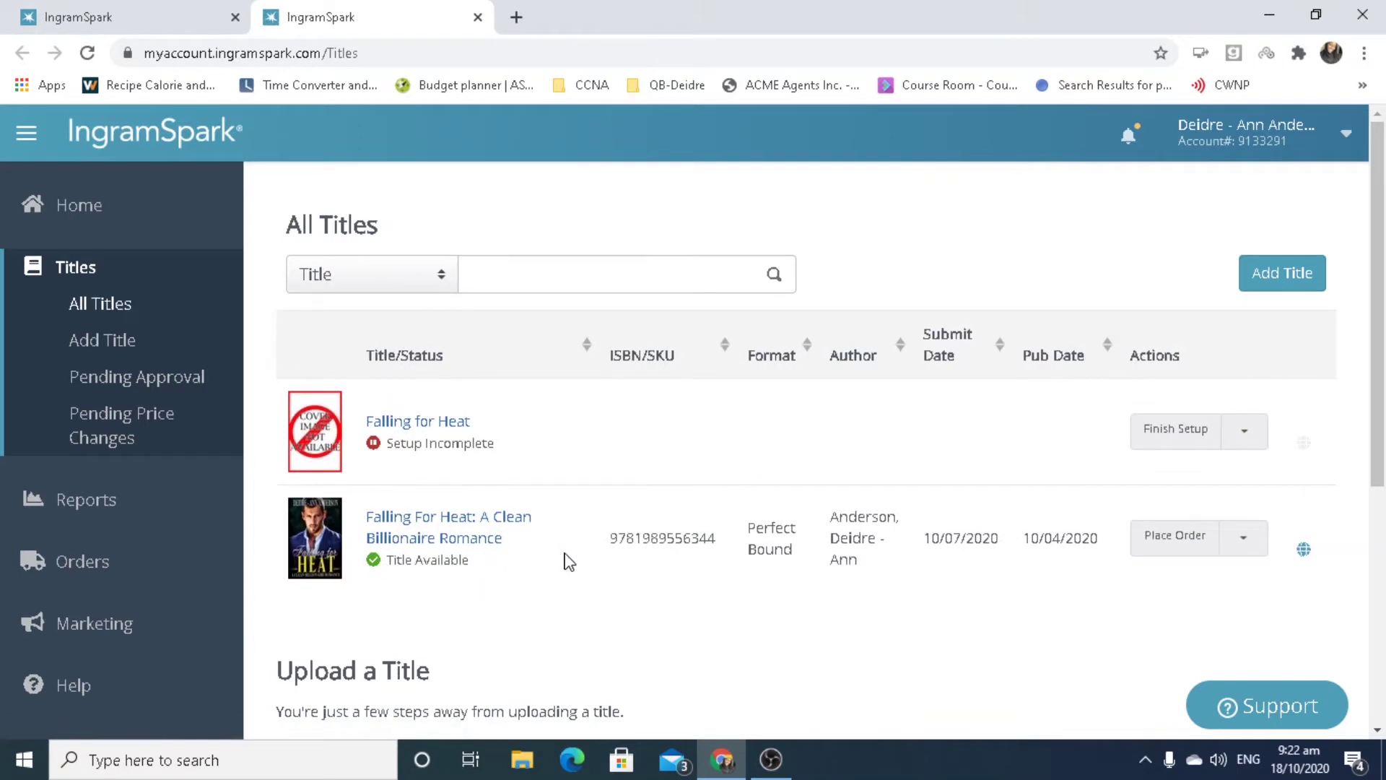
drag(717, 540, 608, 546)
key(ctrl+c)
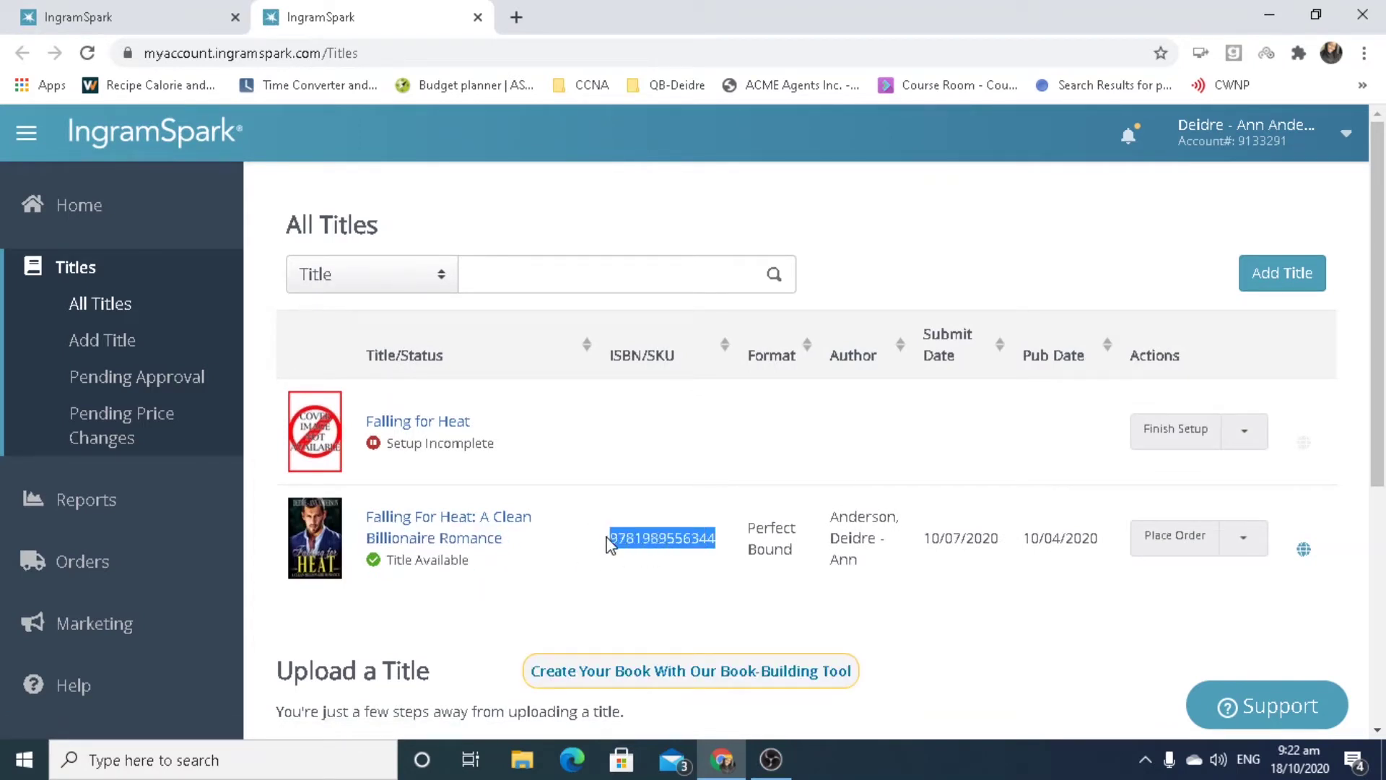
click(75, 10)
click(522, 615)
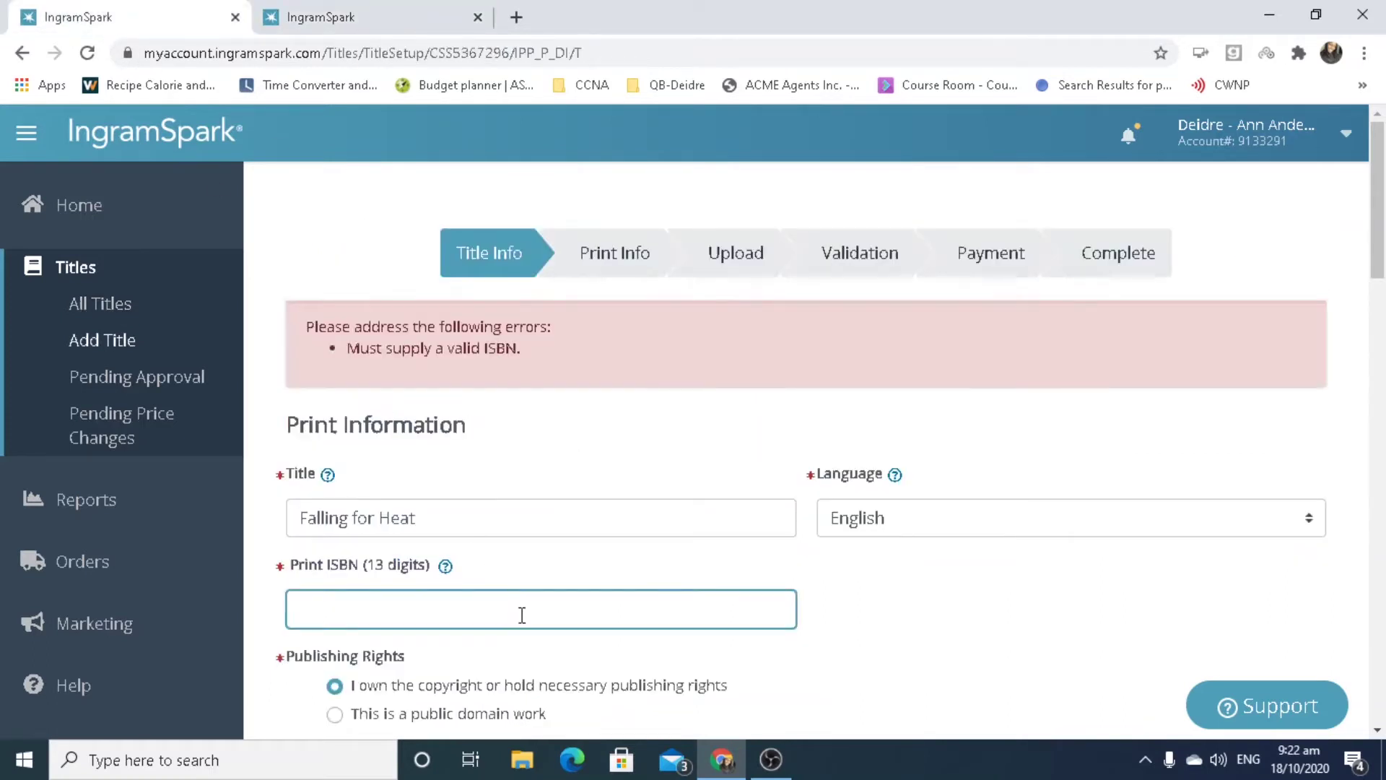
key(ctrl+v)
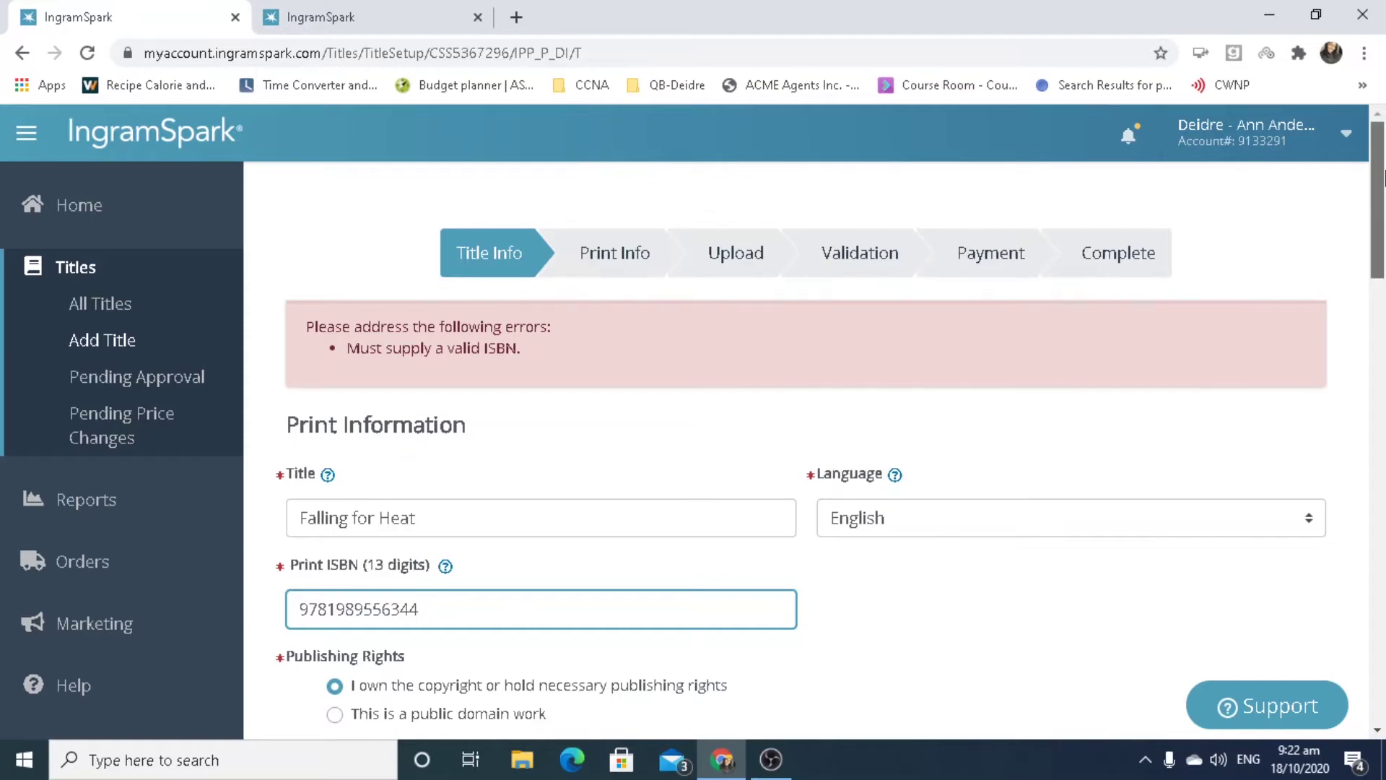
scroll(1382, 260, down, 4)
Type the author's first and last name into contributor #1's name fields.
drag(1382, 260, 1343, 256)
drag(1376, 362, 1383, 462)
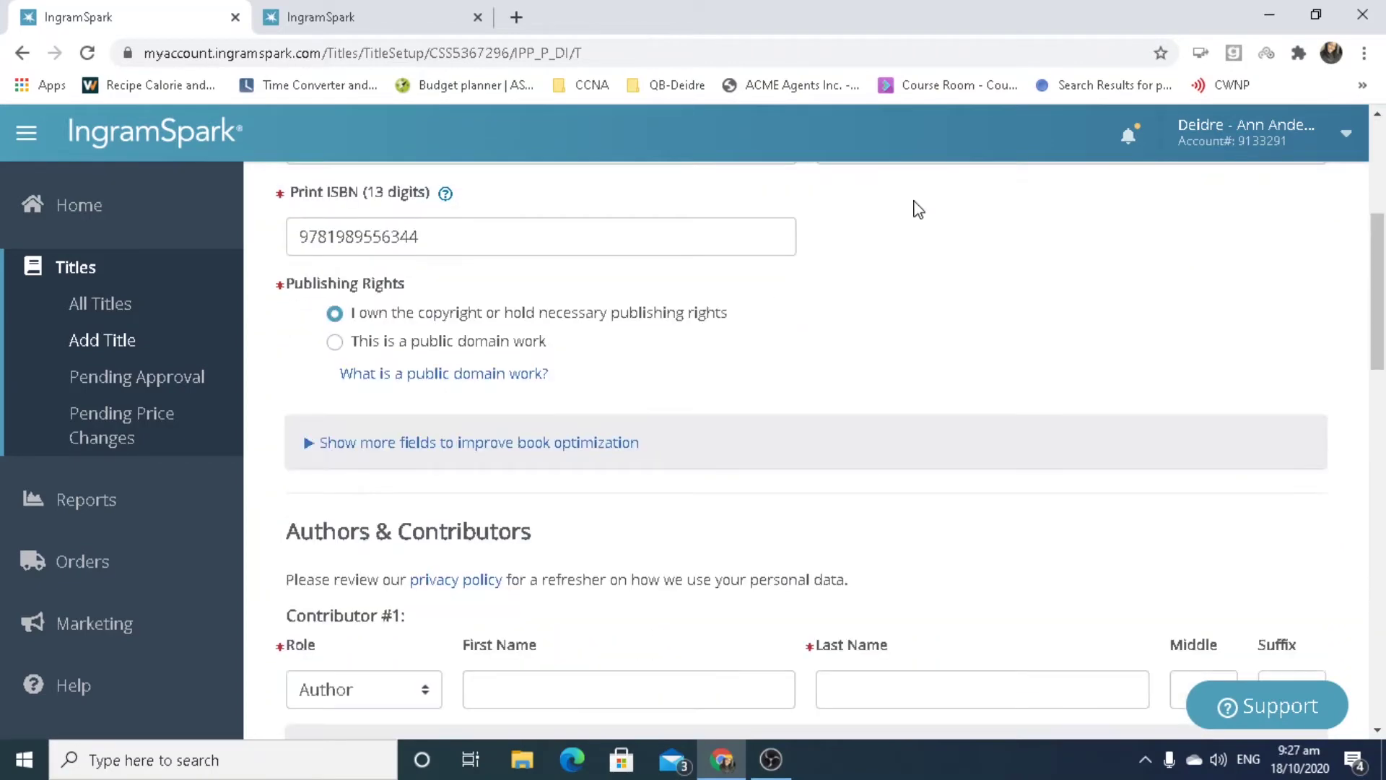
drag(1383, 274, 1383, 353)
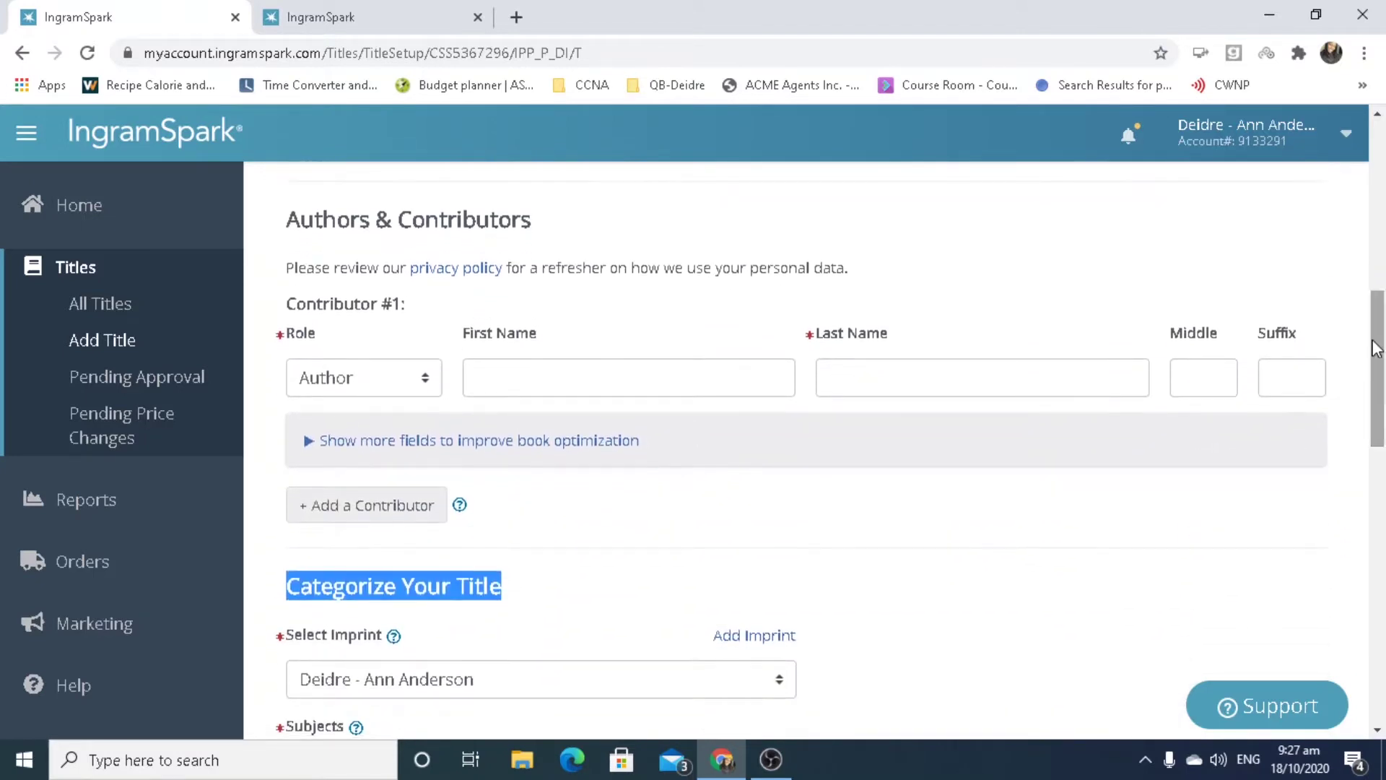
click(591, 387)
text(Deidre)
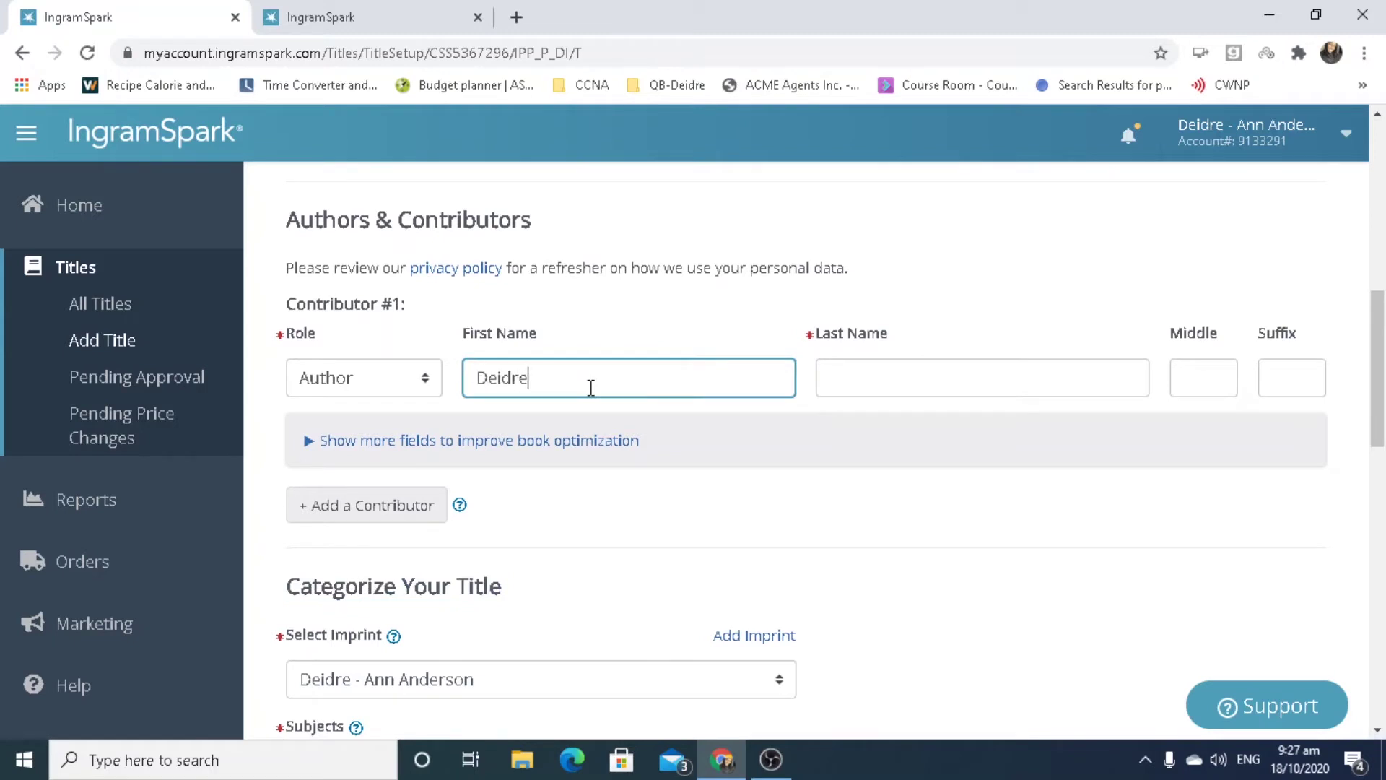
text( - Ann)
key(Tab)
text(Anderson)
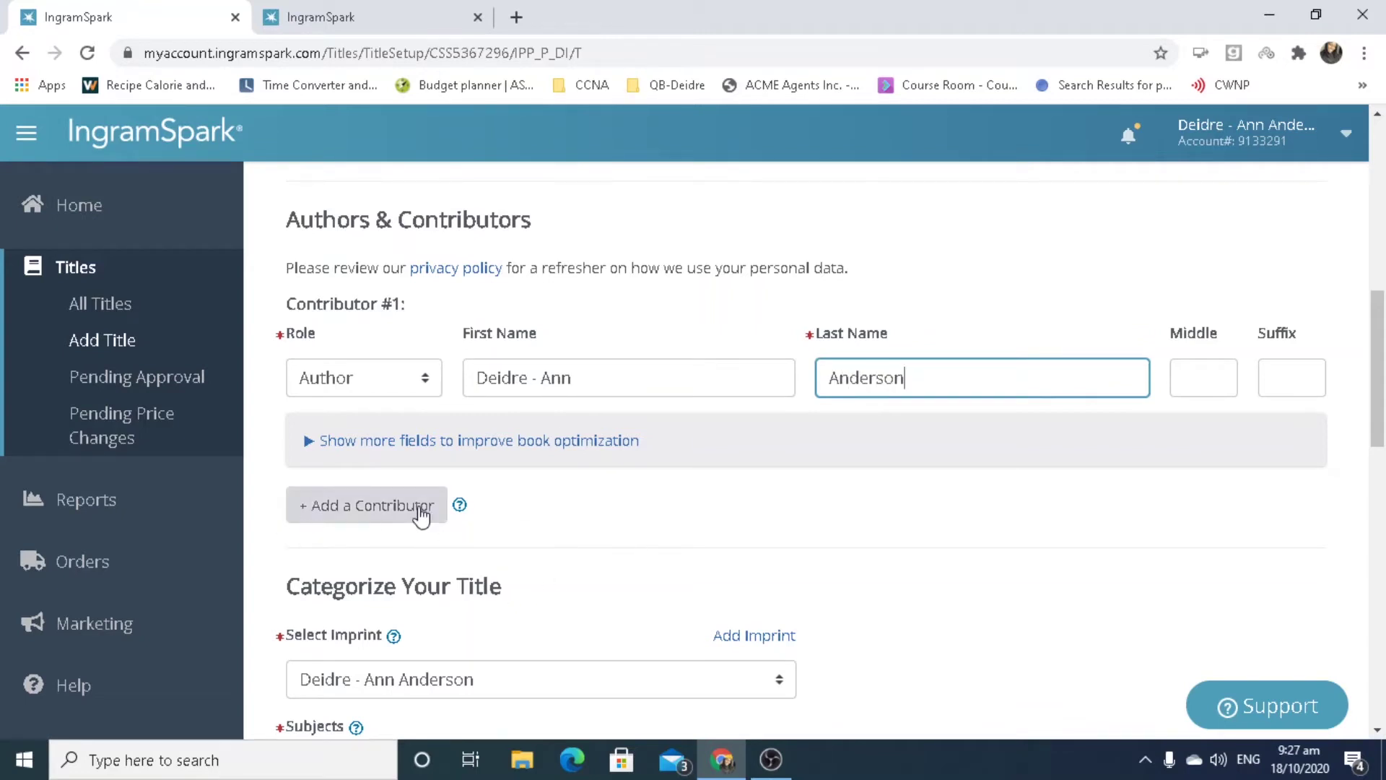
drag(1384, 382, 1383, 426)
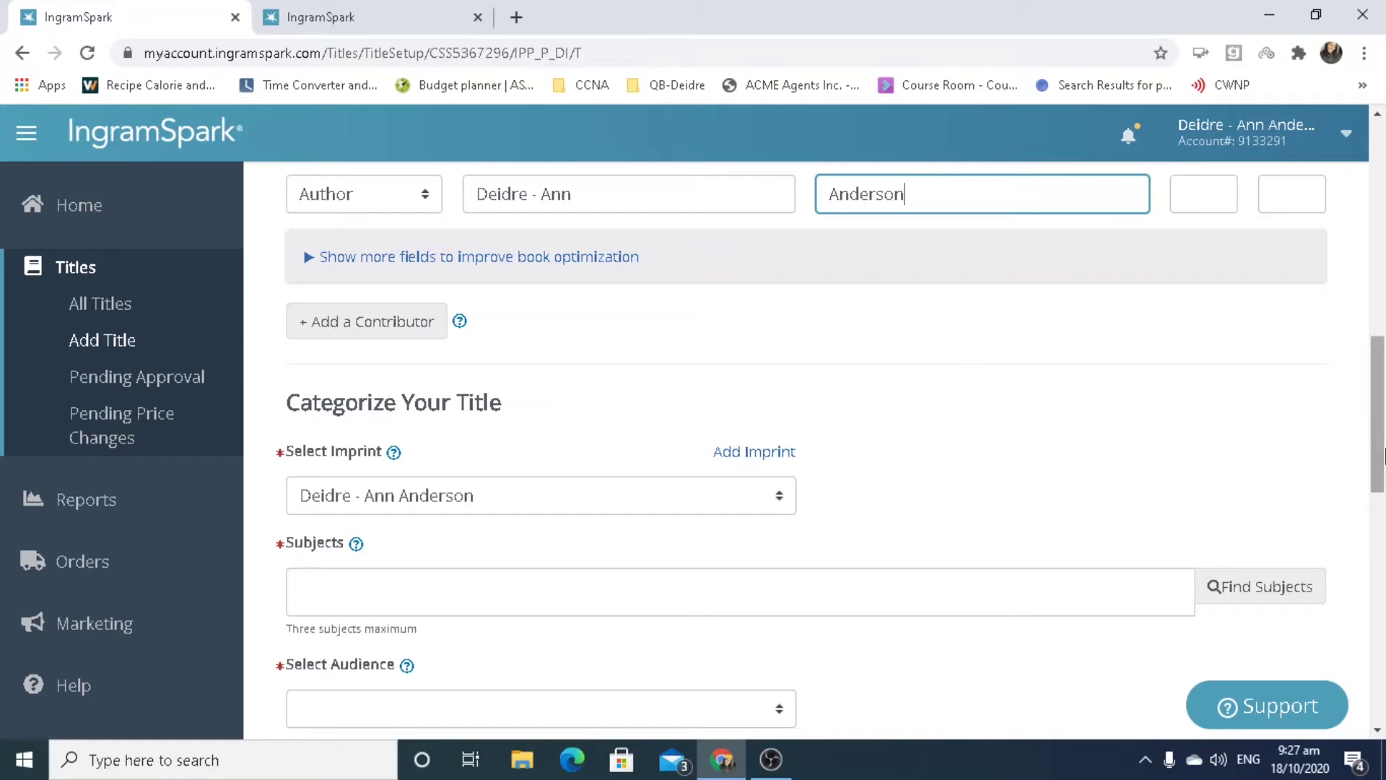
Choose DELAJEA Press as the imprint under Categorize Your Title and bring up Find Subjects.
drag(1383, 472, 1384, 533)
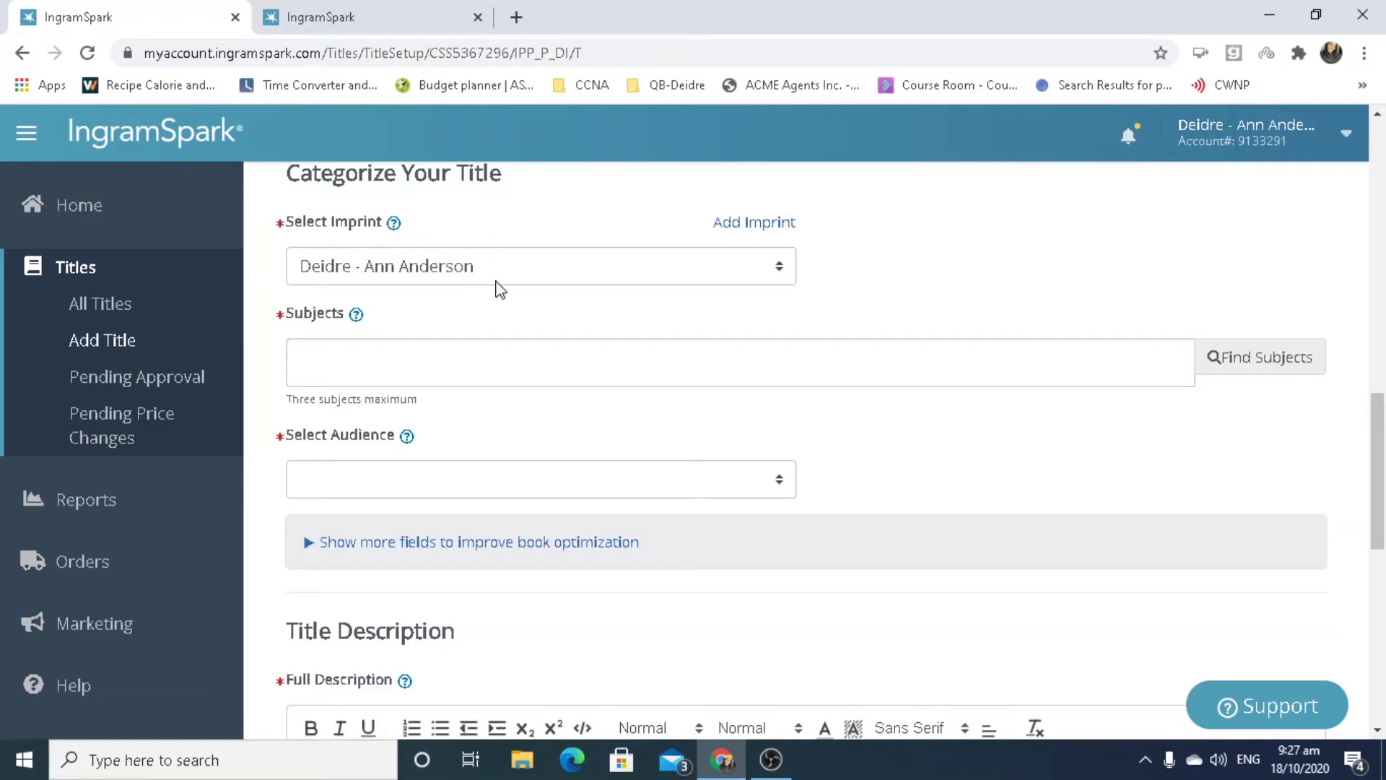
click(587, 281)
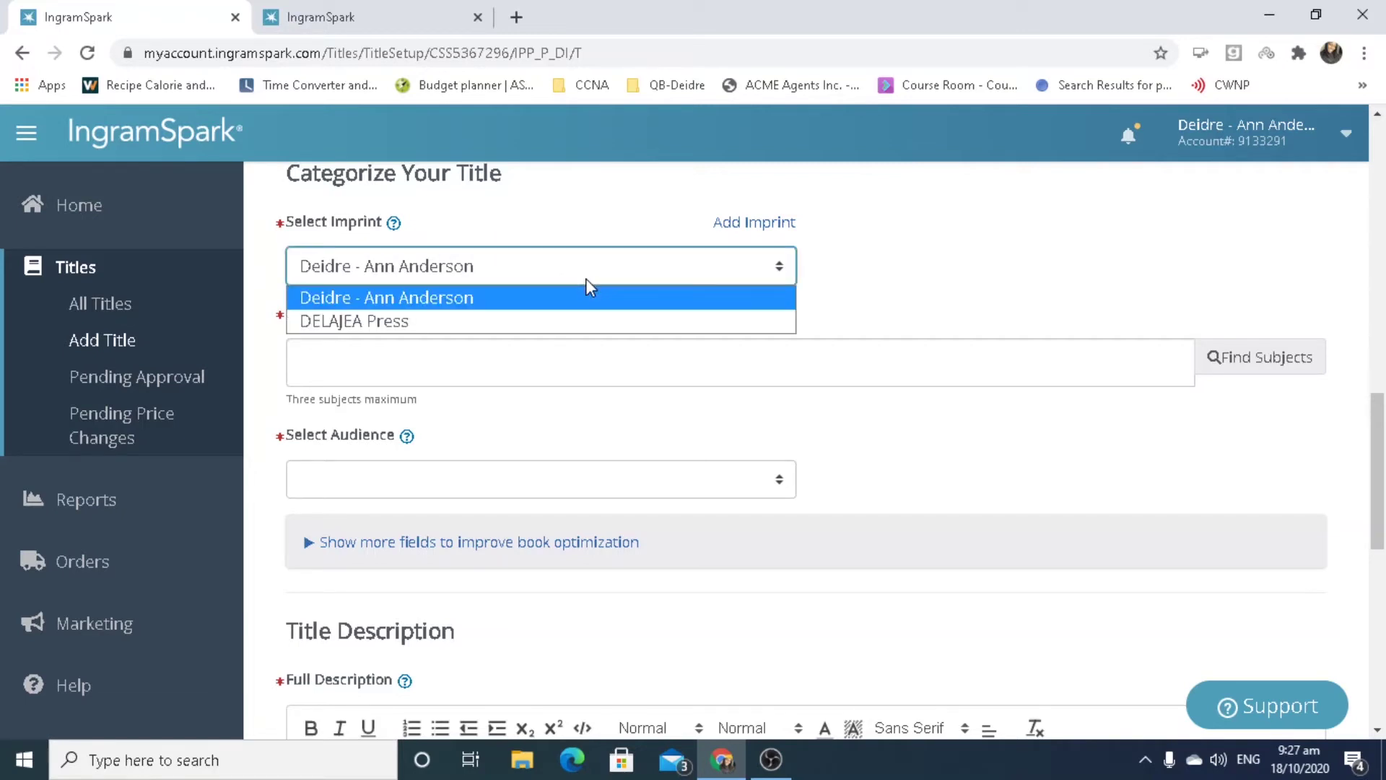
click(586, 320)
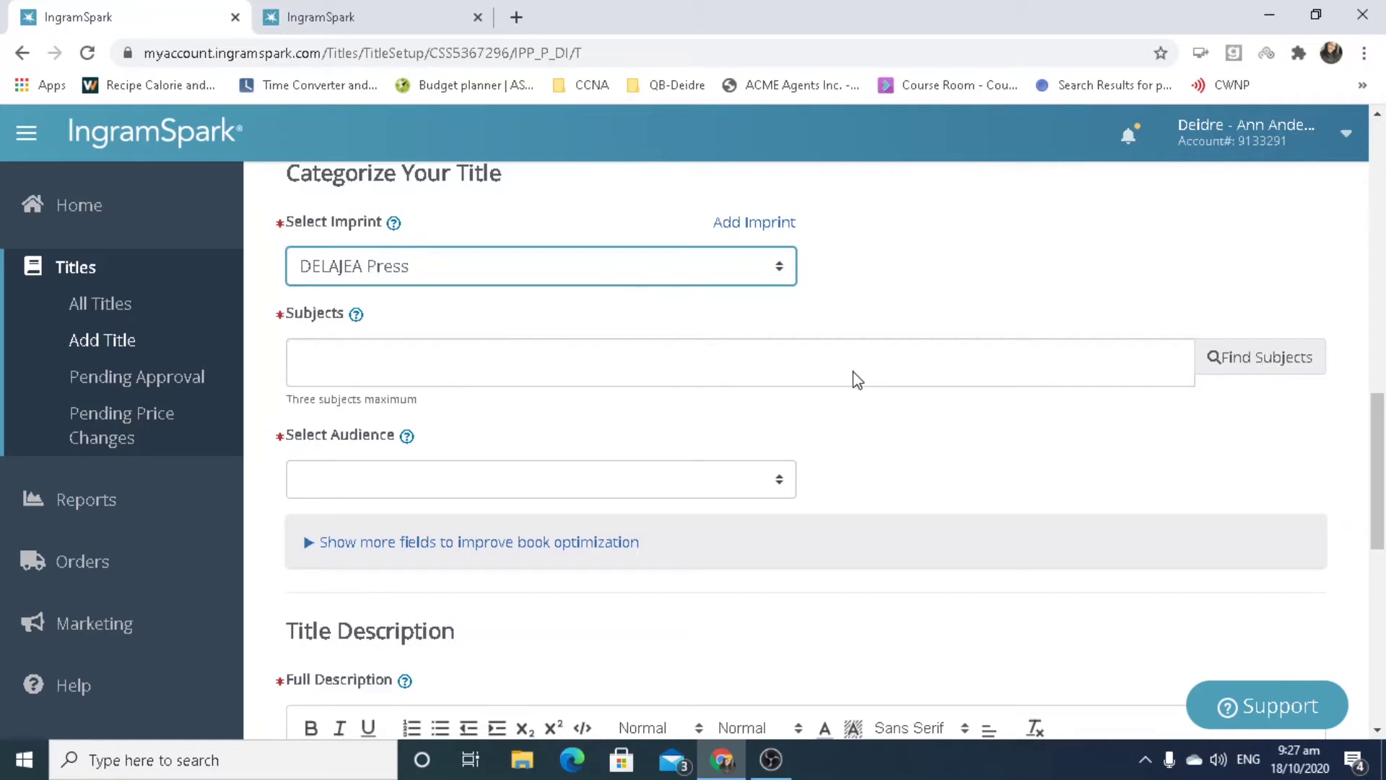
click(378, 363)
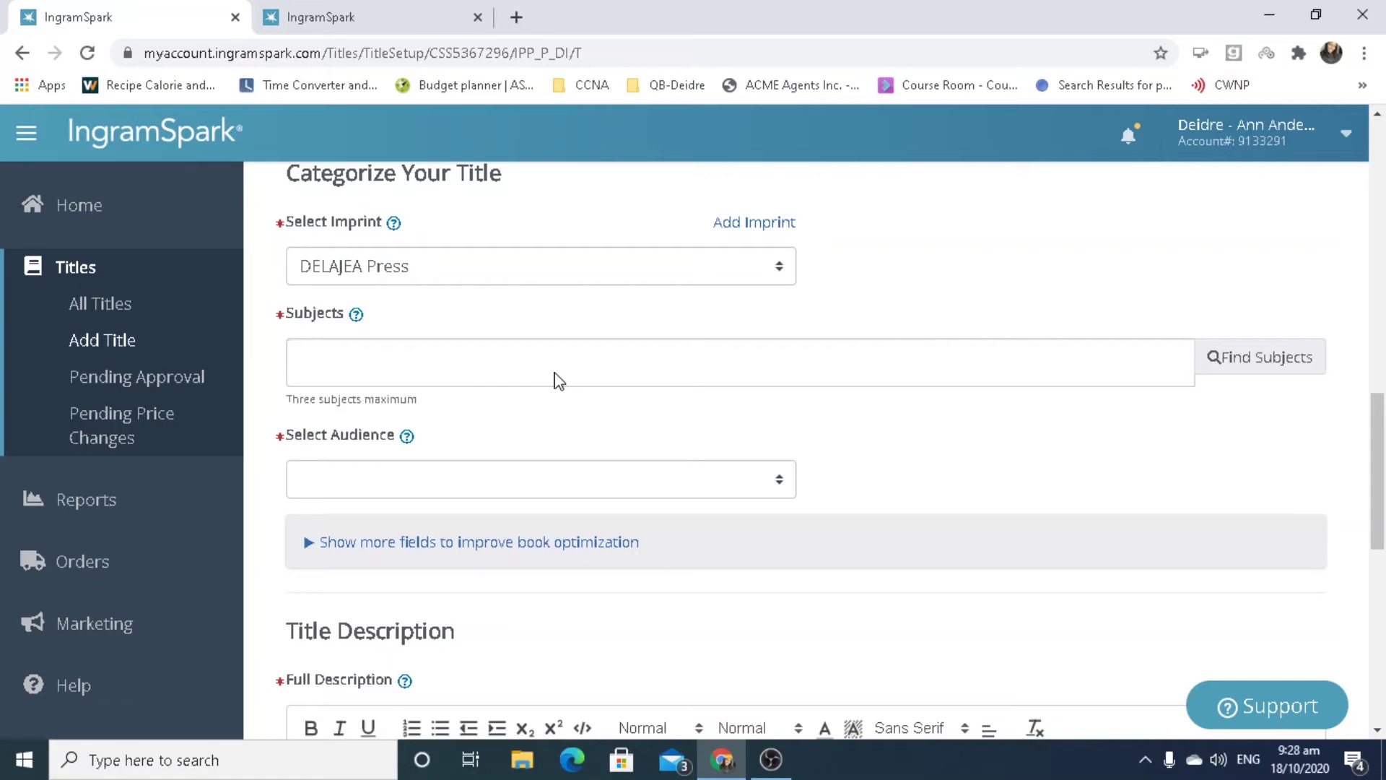
click(1224, 375)
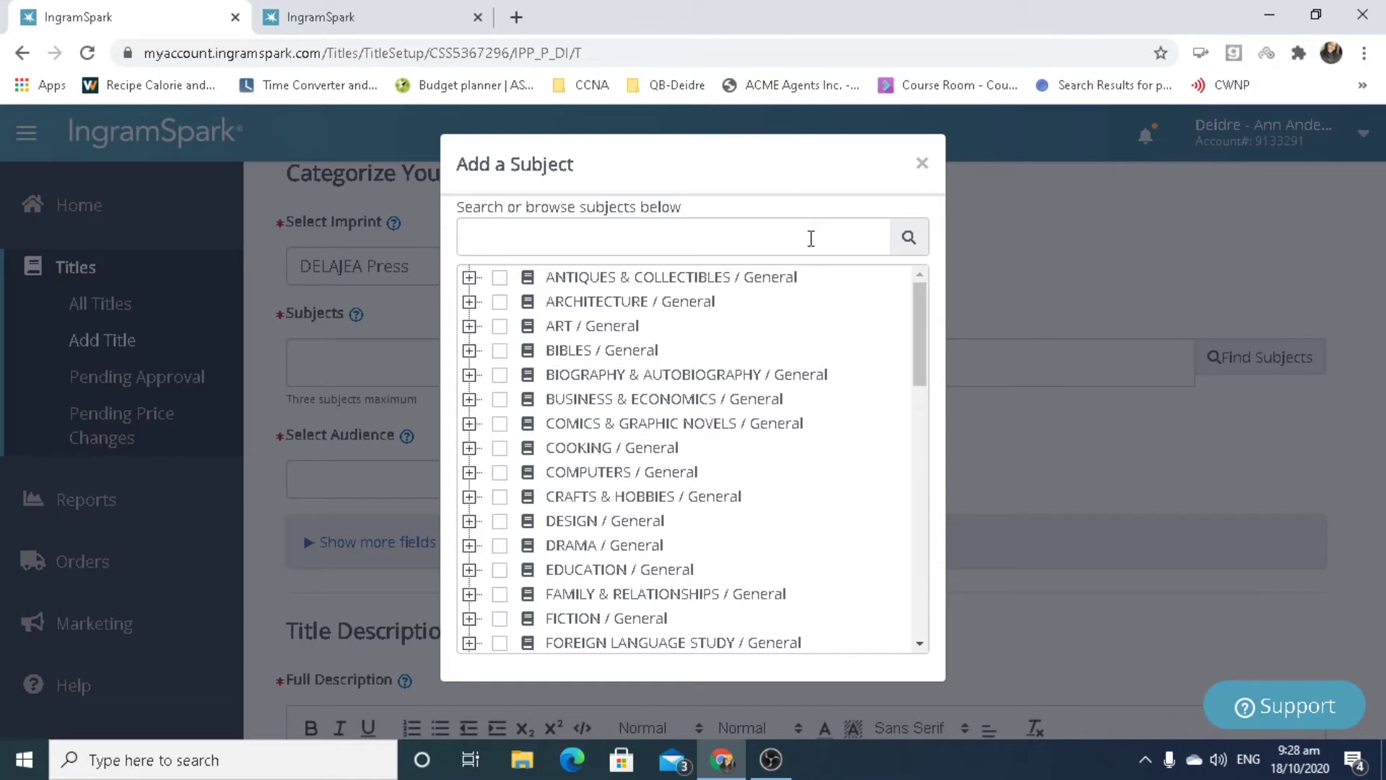
Search subjects for 'romance', then clear the search and browse the FICTION / General subjects.
text(romance)
click(923, 237)
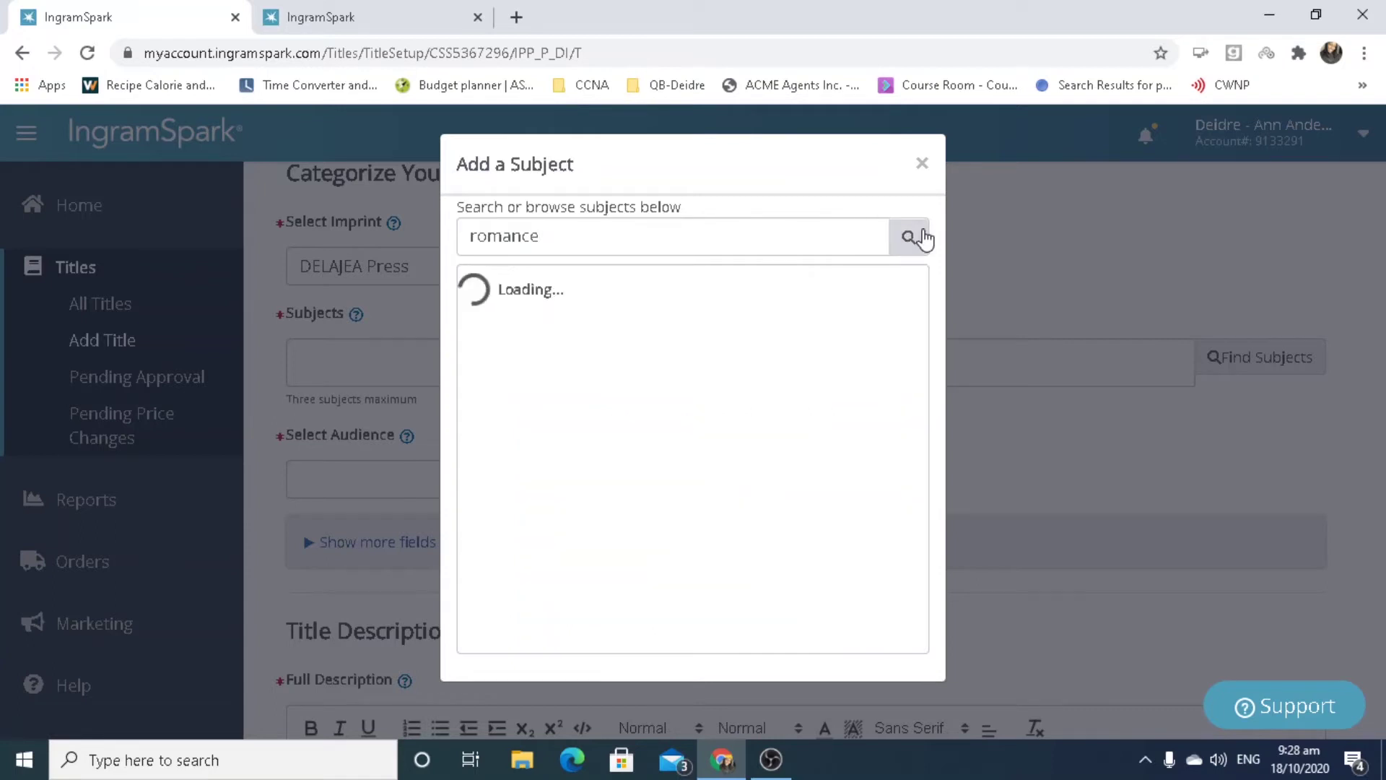
click(920, 249)
drag(795, 228, 202, 216)
key(BackSpace)
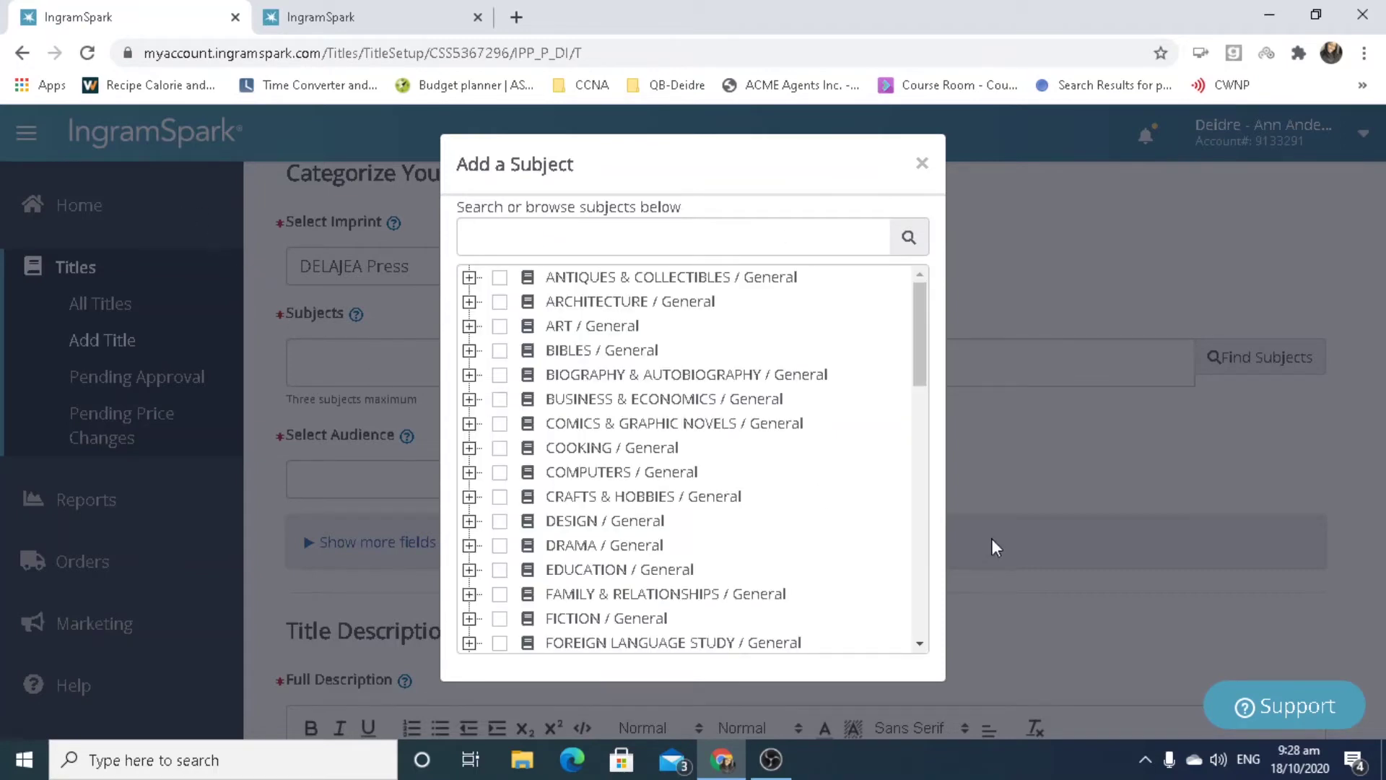
drag(929, 364, 969, 509)
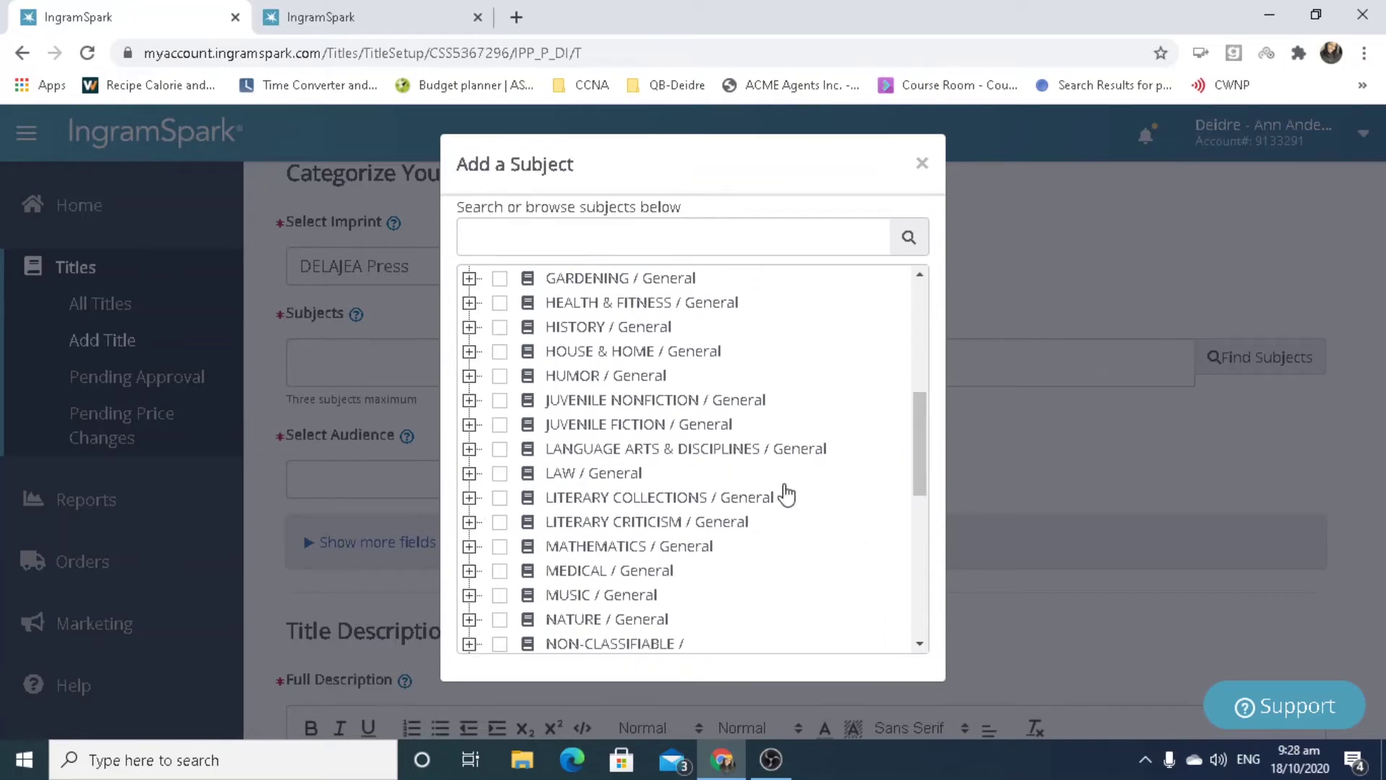
drag(929, 476, 950, 374)
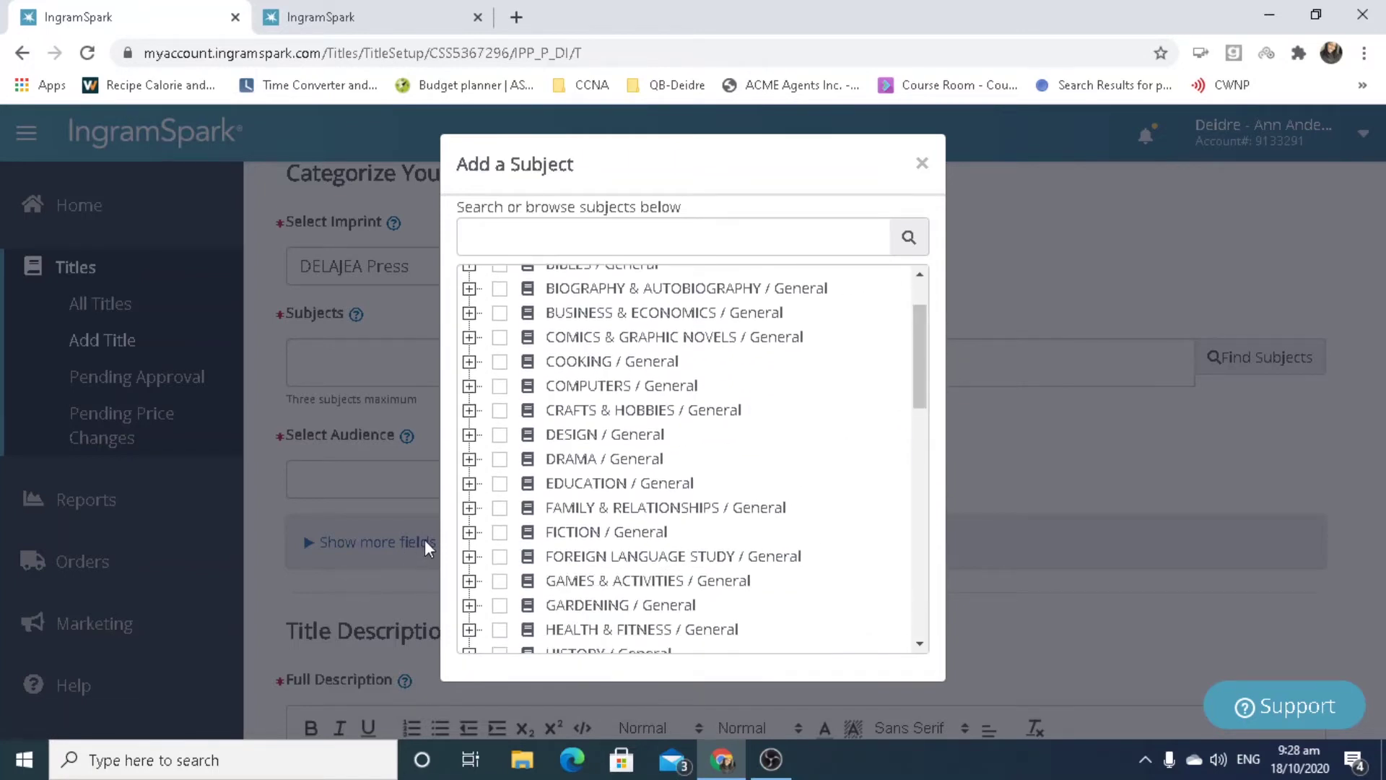
click(468, 532)
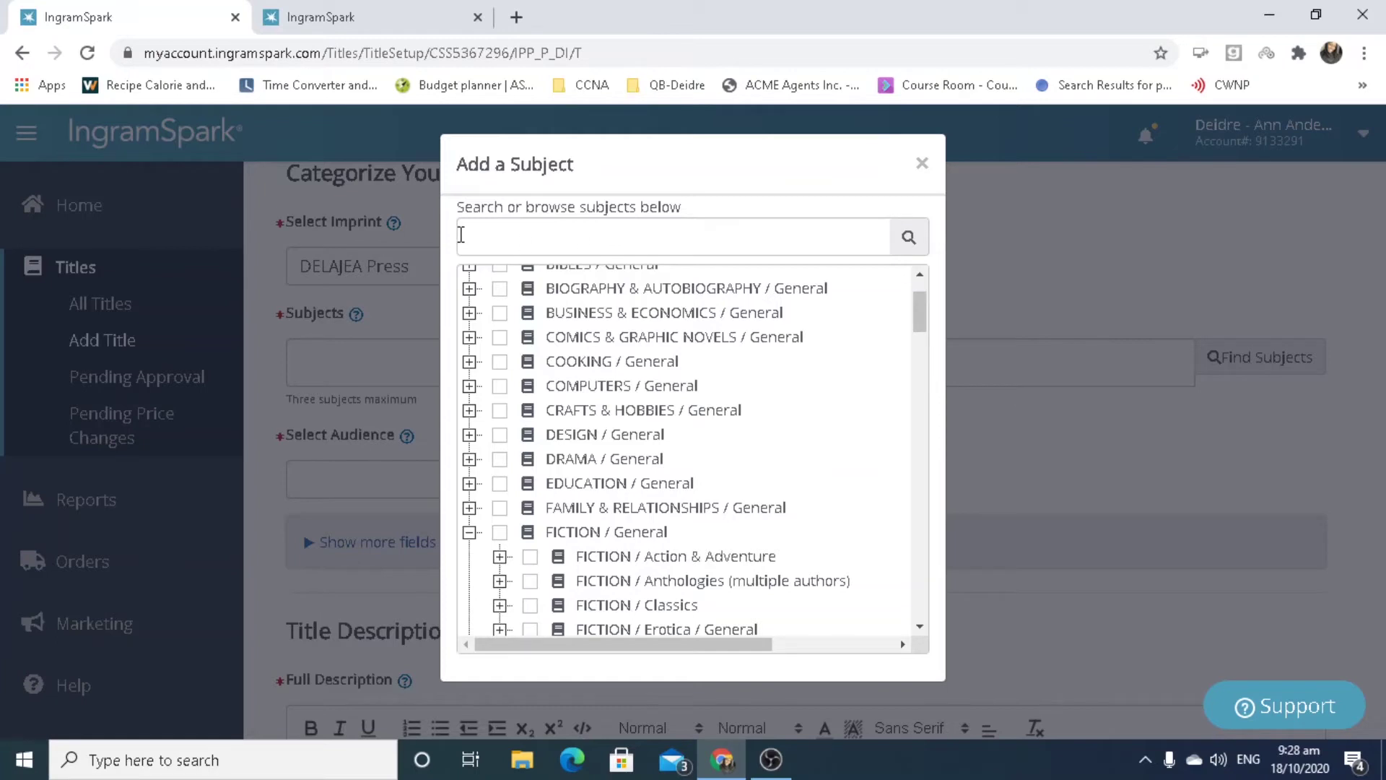
Search subjects for 'billionaire' and add FICTION / Romance / Billionaires.
click(480, 237)
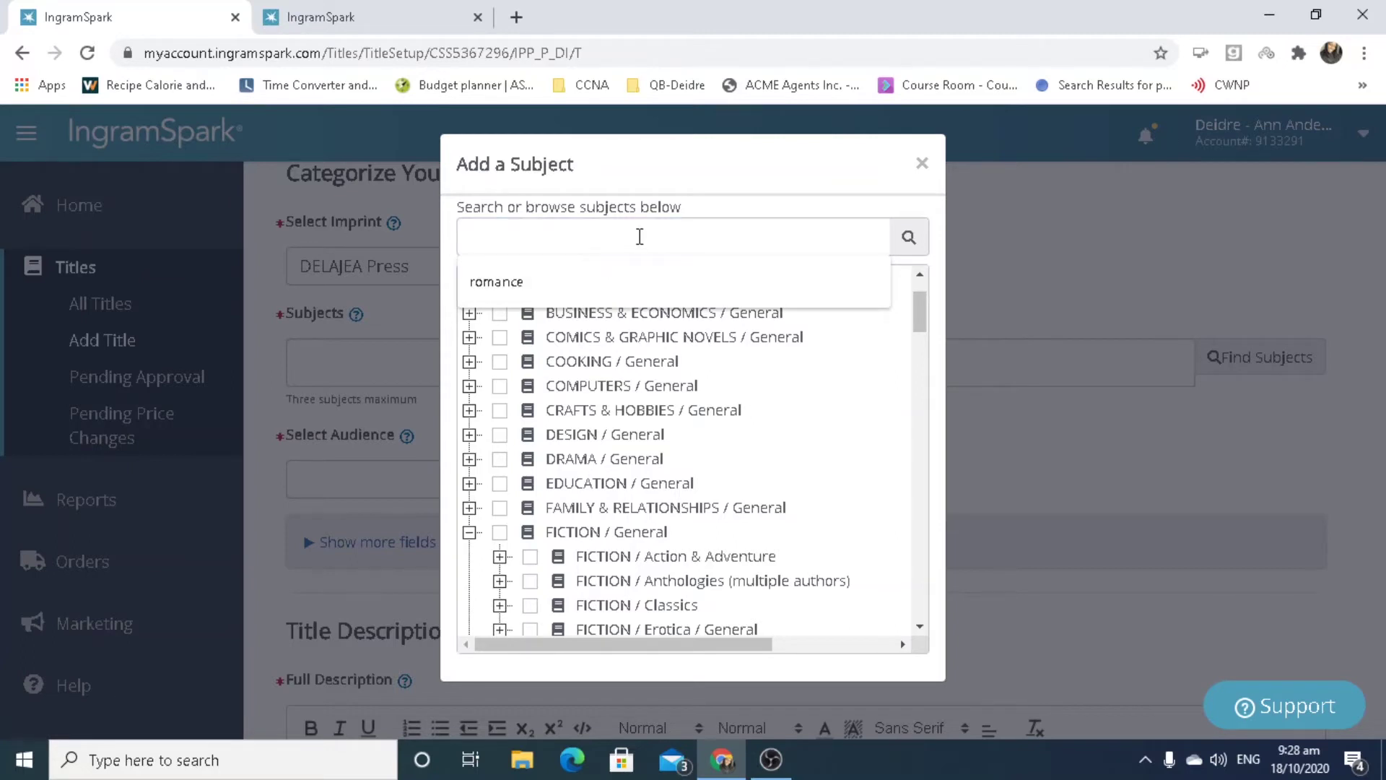
text(billionaire)
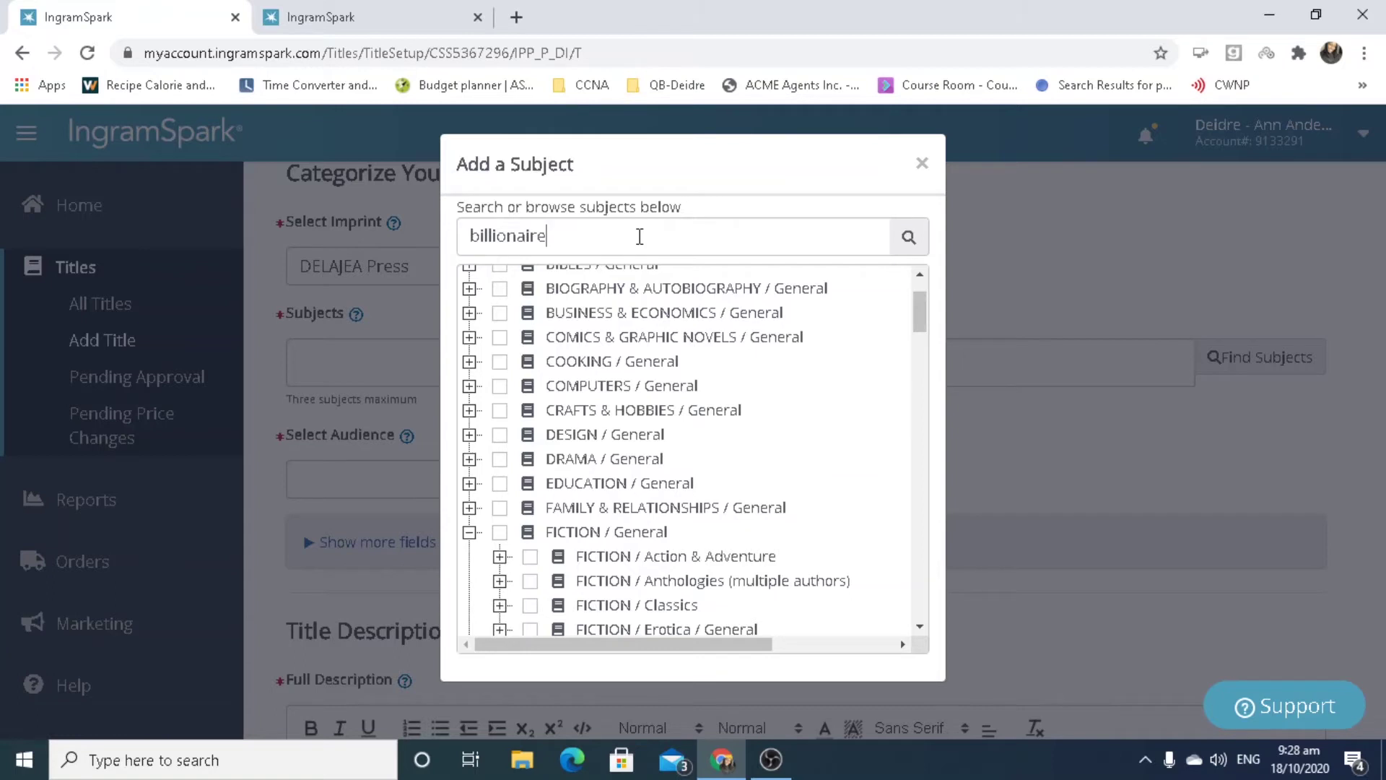
key(Return)
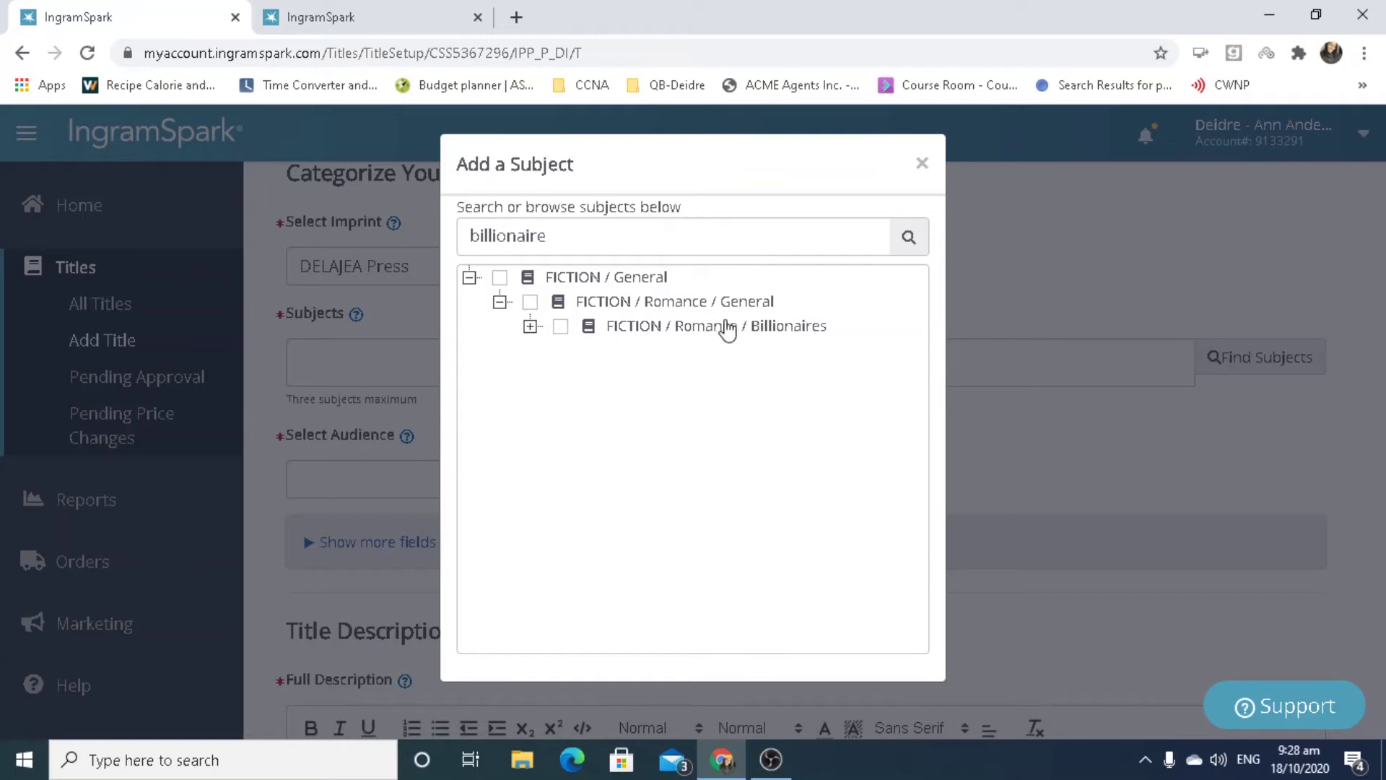
click(561, 329)
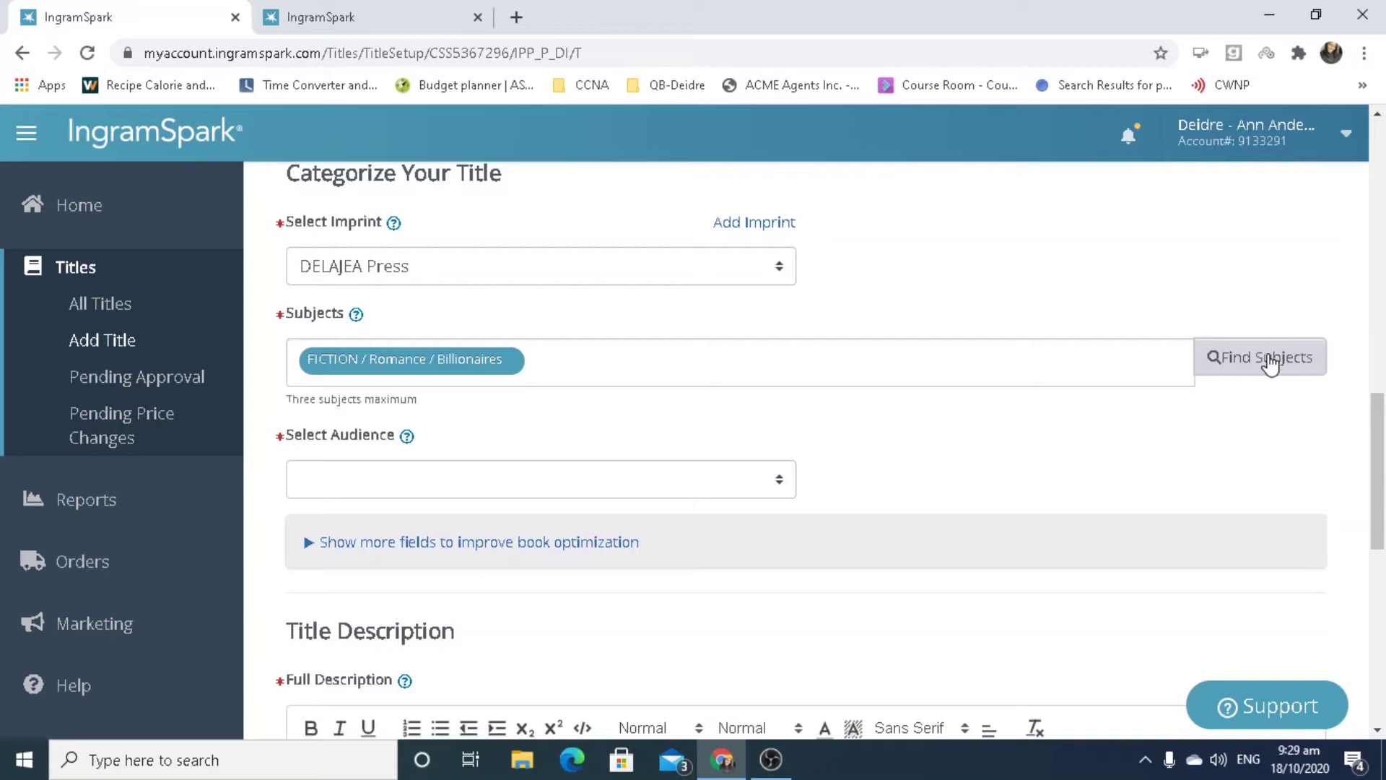
Search subjects for 'clean & wholesome' and add FICTION / Romance / Clean & Wholesome as a second subject.
click(1270, 361)
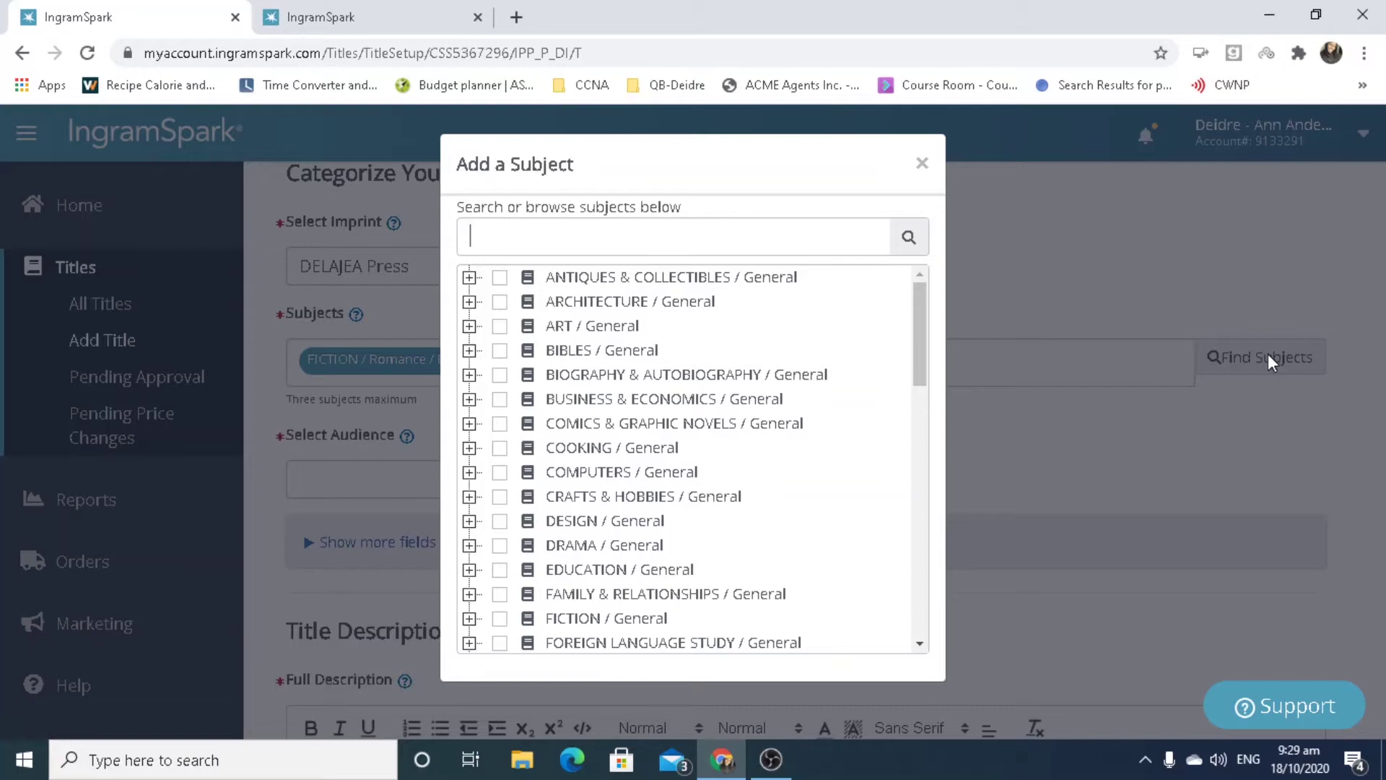
text(clean & whole)
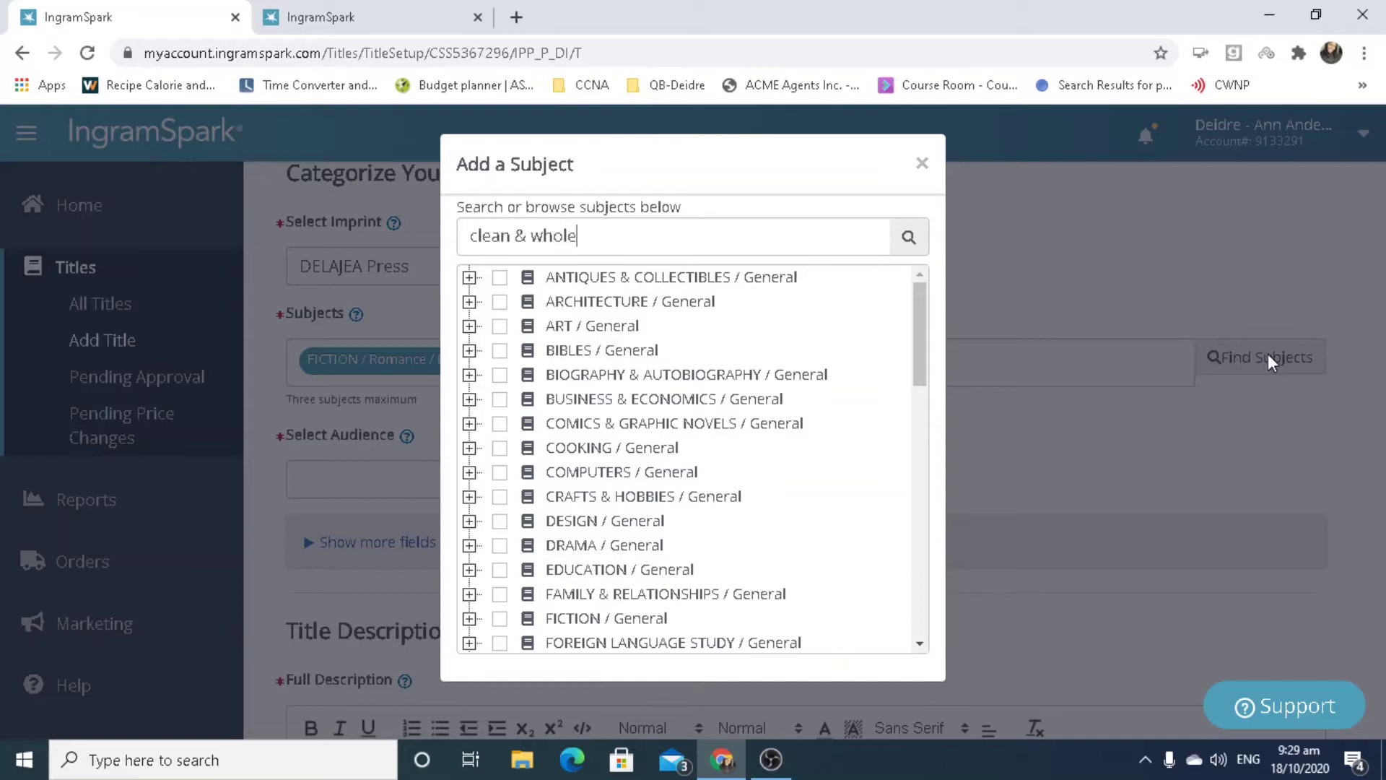
text(some)
key(Return)
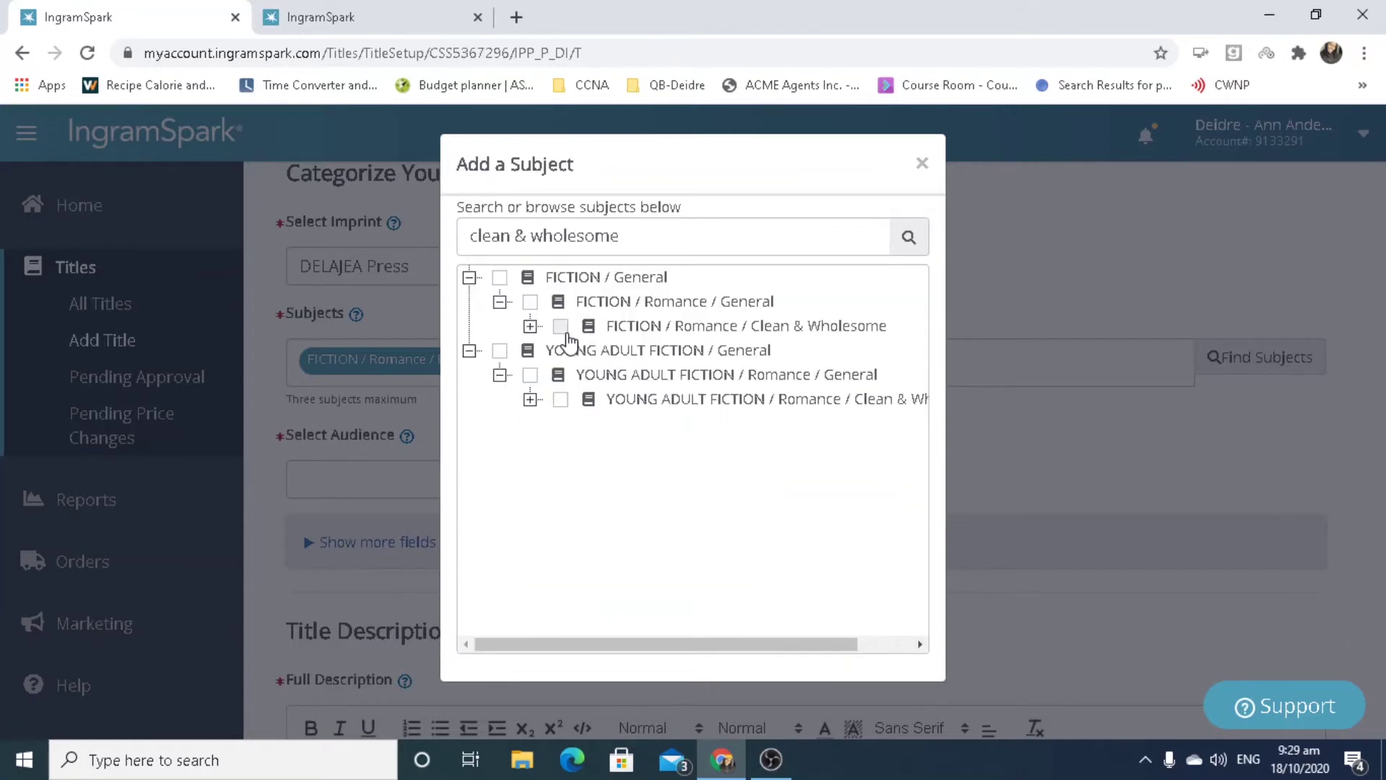
click(561, 328)
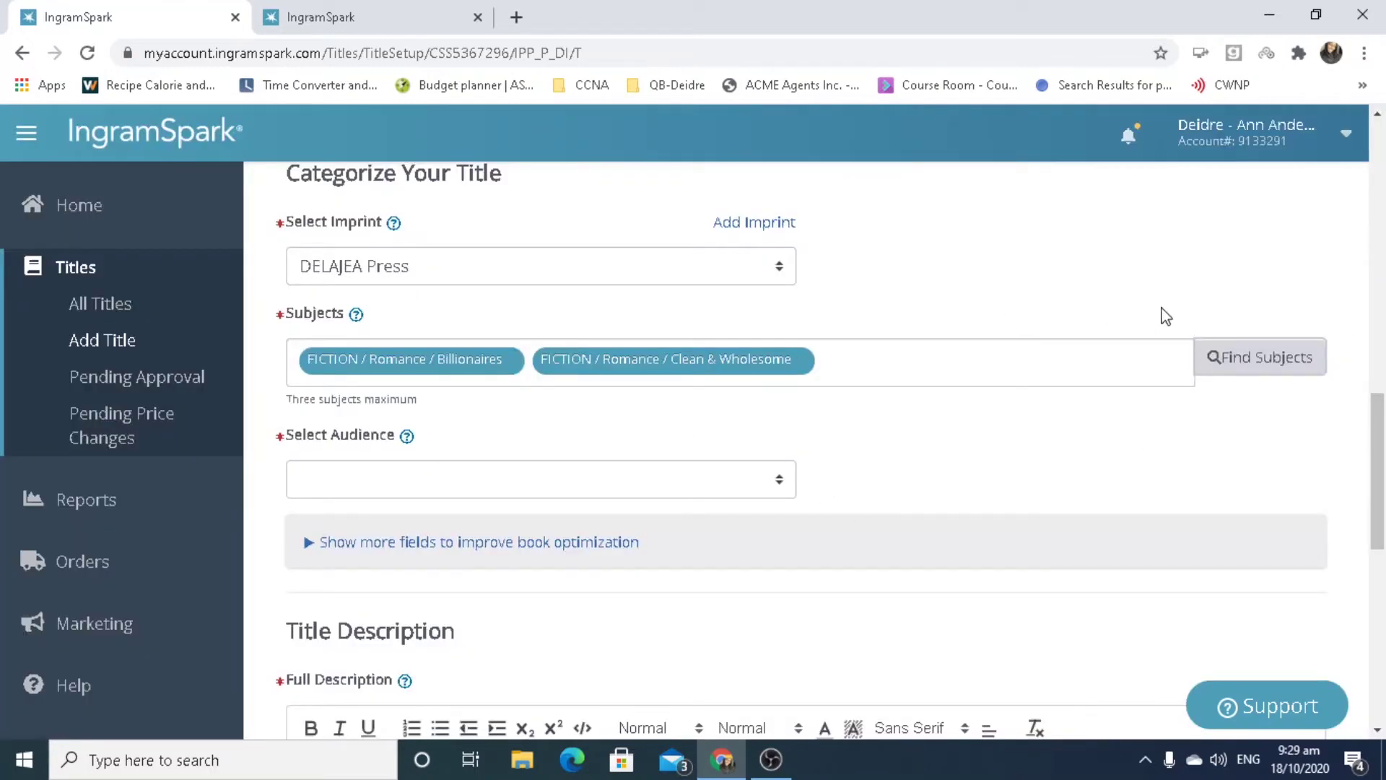
drag(1381, 413, 1382, 474)
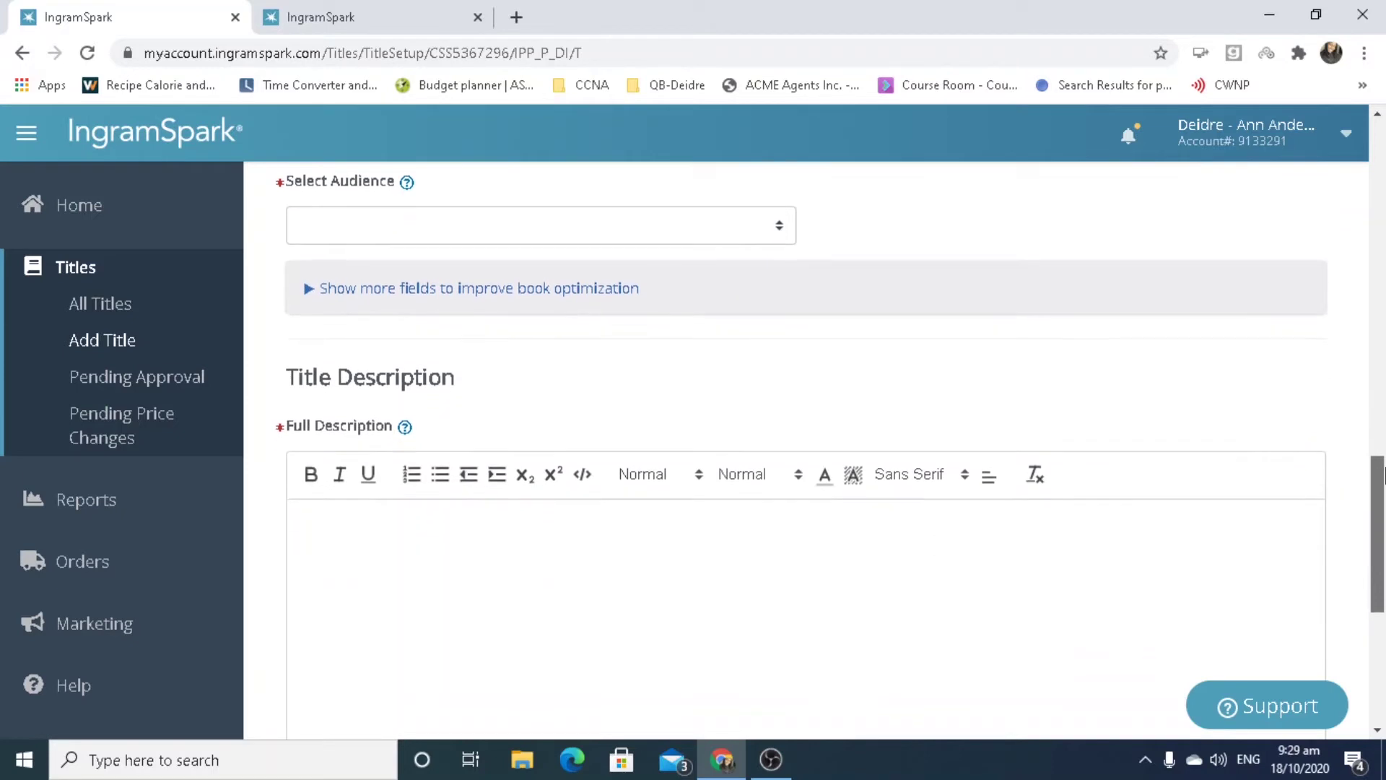
Choose Trade/General (Adult) in the Select Audience dropdown.
click(784, 237)
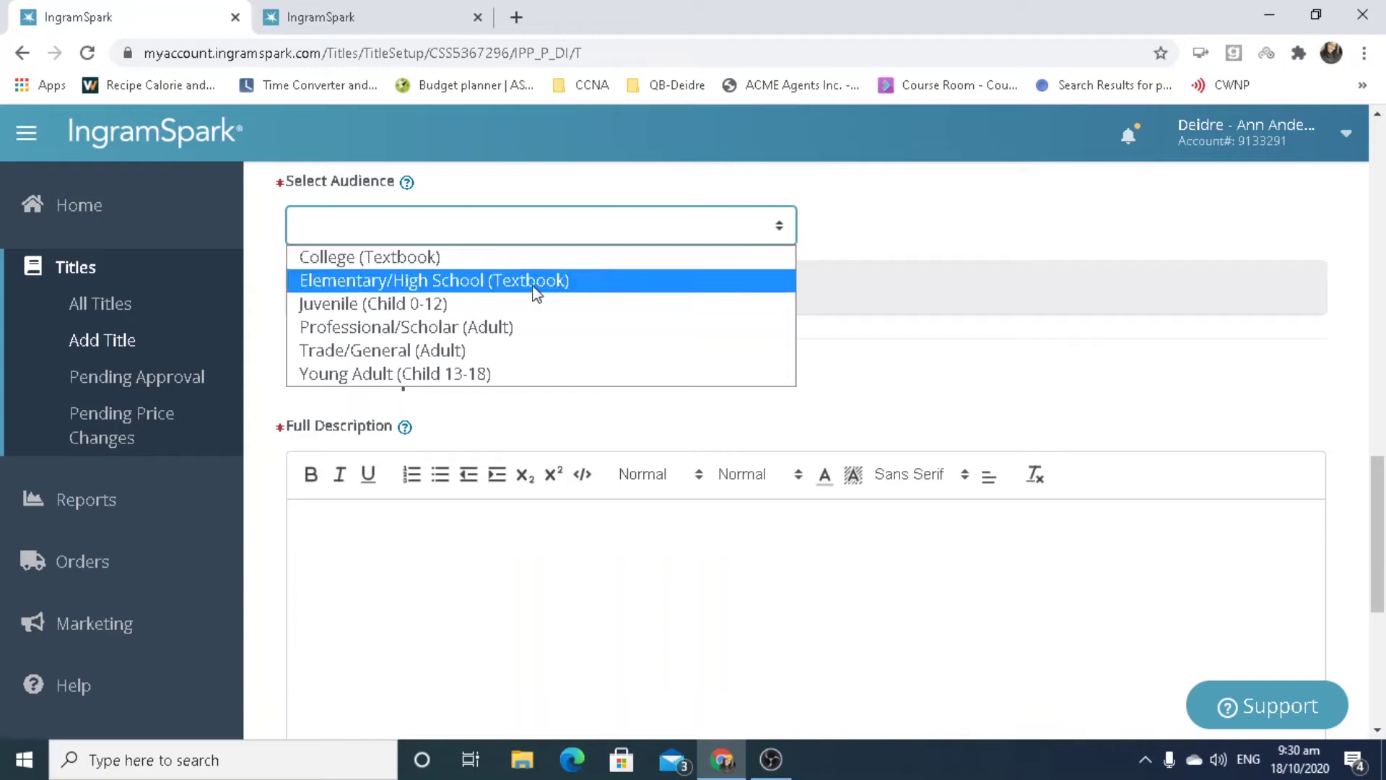
click(504, 352)
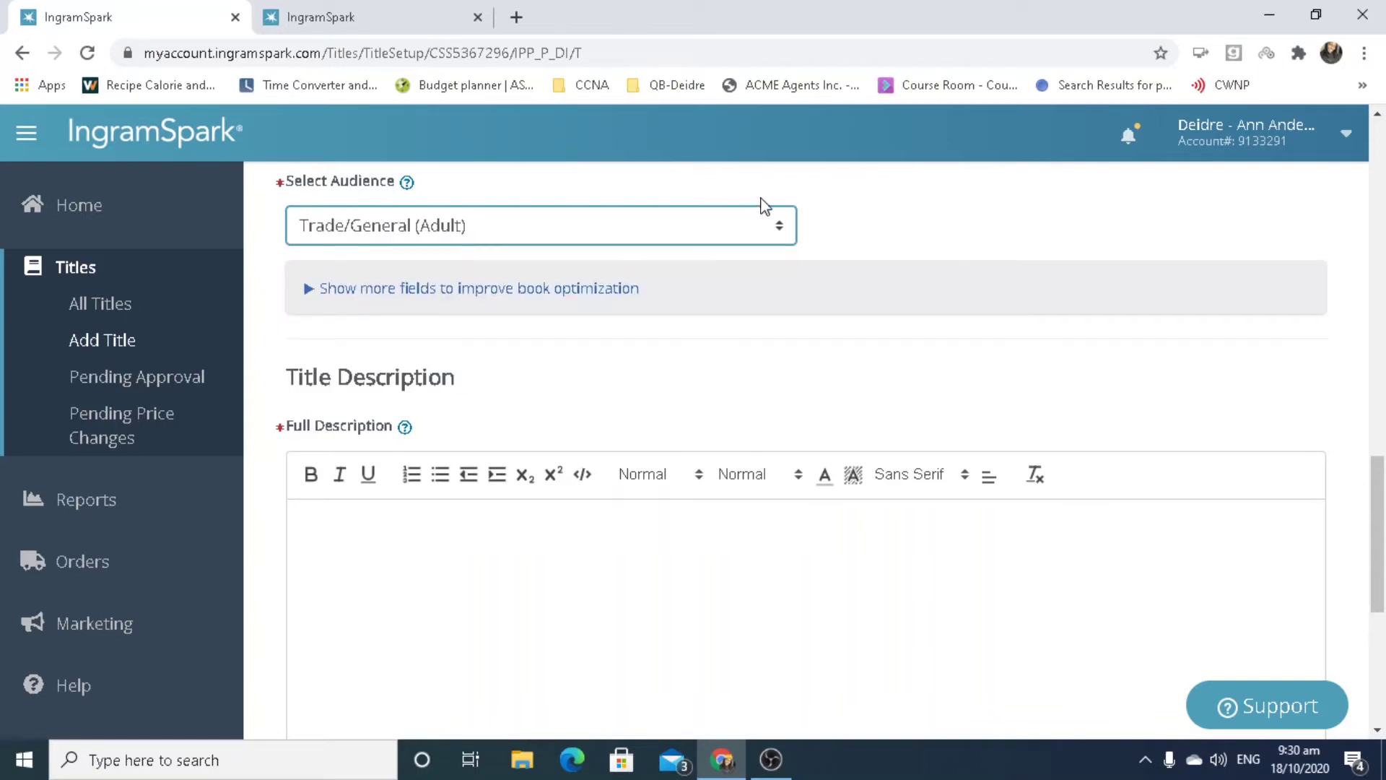
click(784, 233)
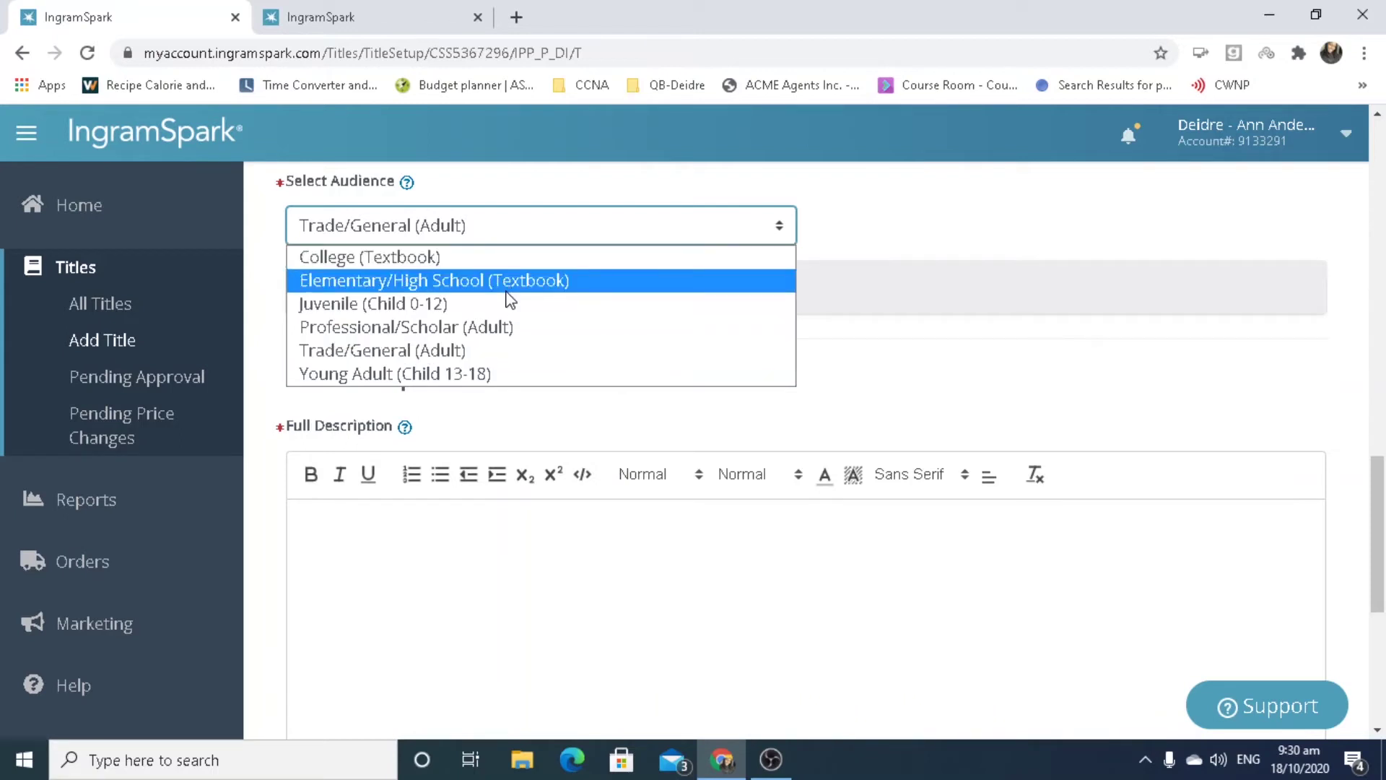
click(1043, 248)
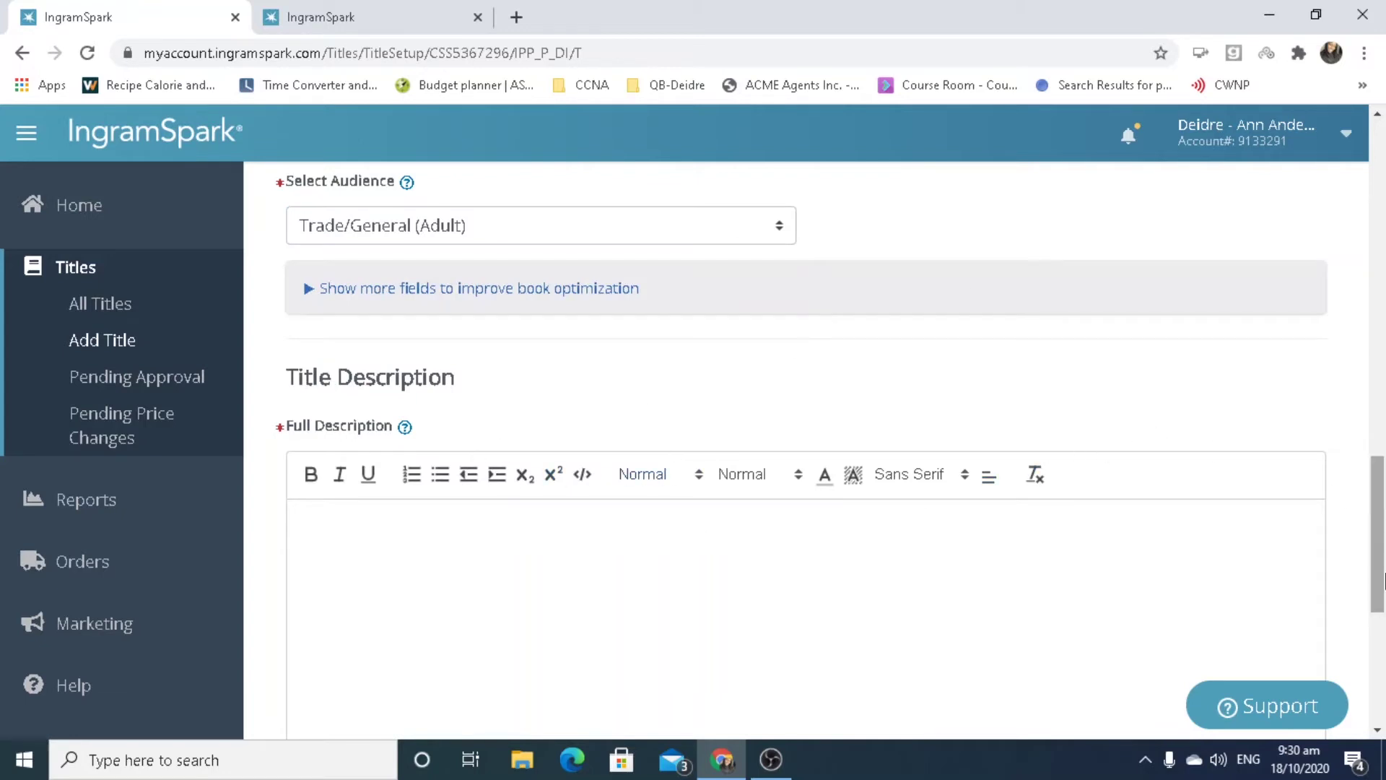
drag(1383, 577, 1383, 659)
Enter the Full Description 'This is a tutorial for self publishing through Ingramspark.' and open a new tab.
click(807, 330)
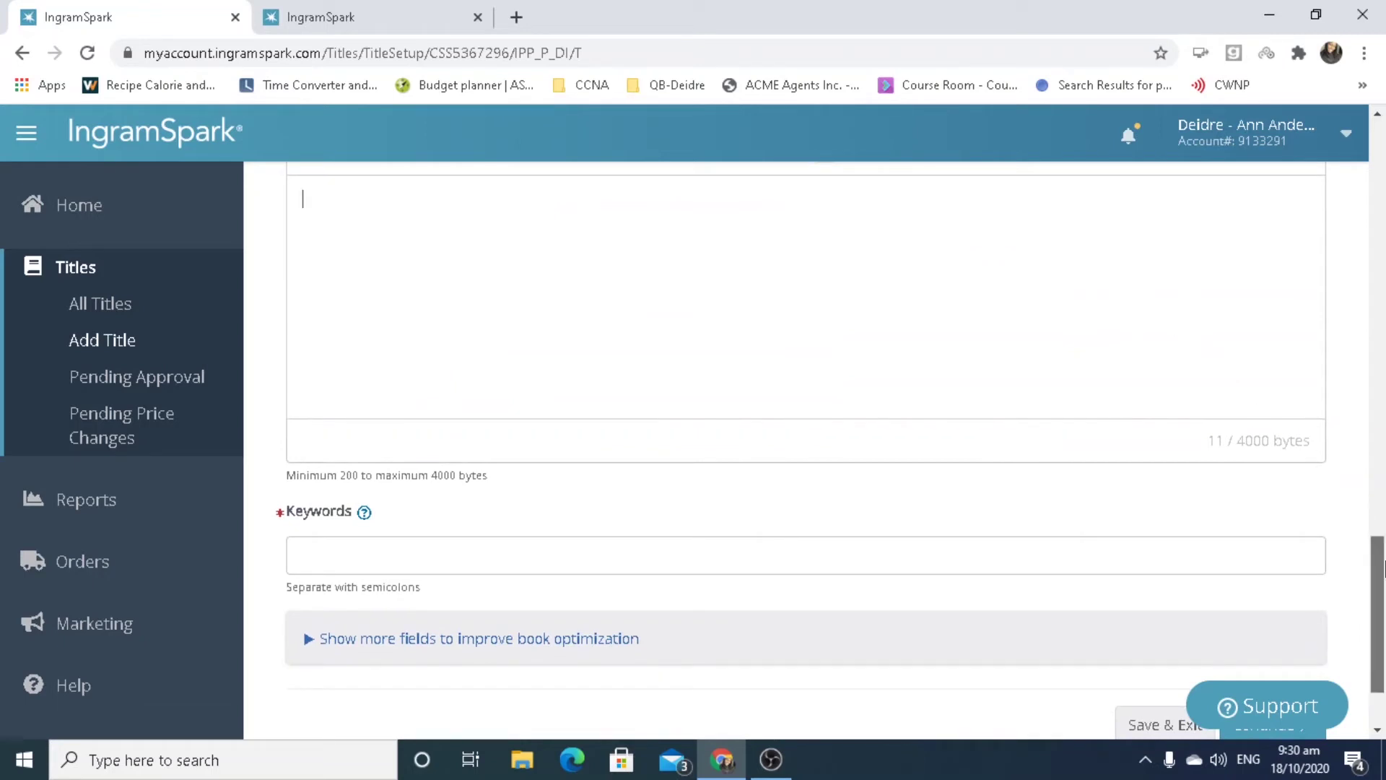
drag(1383, 566, 1383, 525)
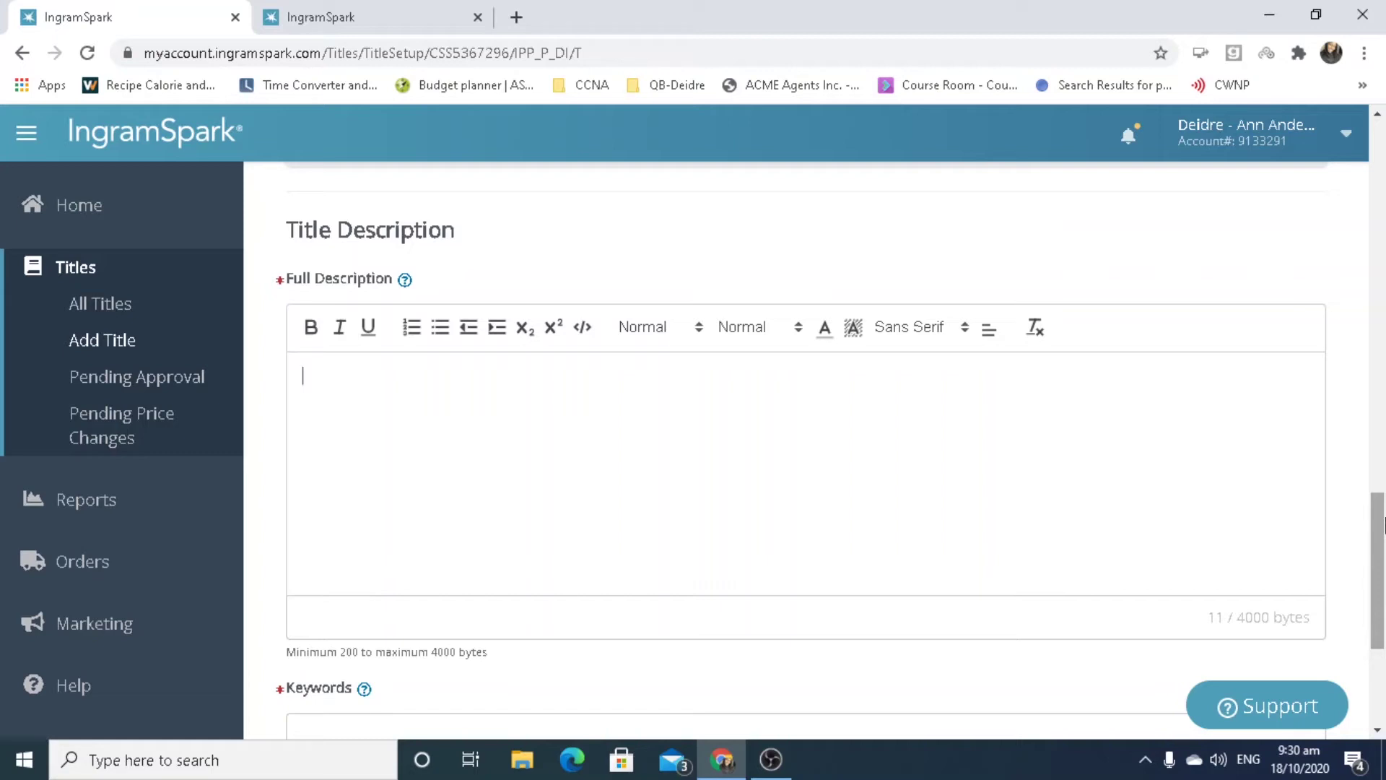
text(This is a tutorial f)
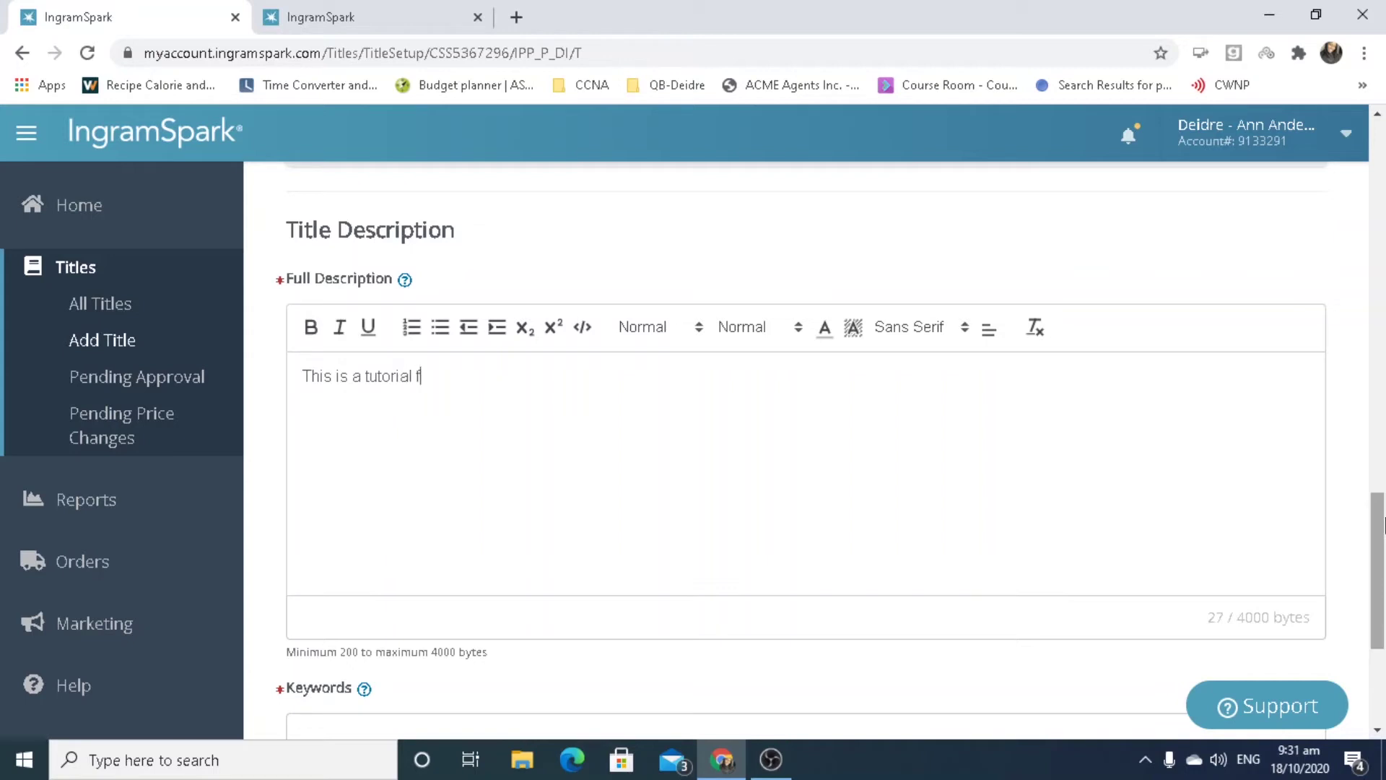
text(or self publishing)
text(thr)
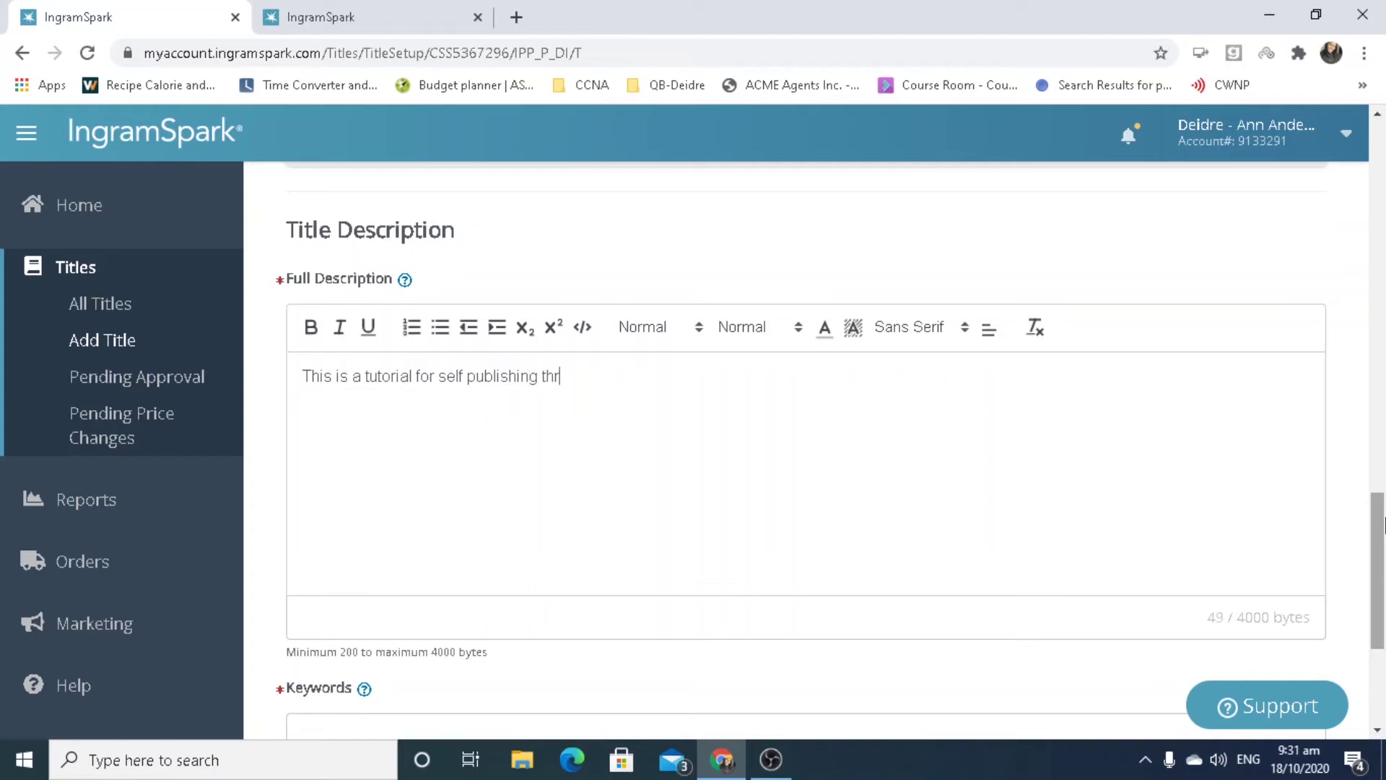
text(ough Ingramspark.)
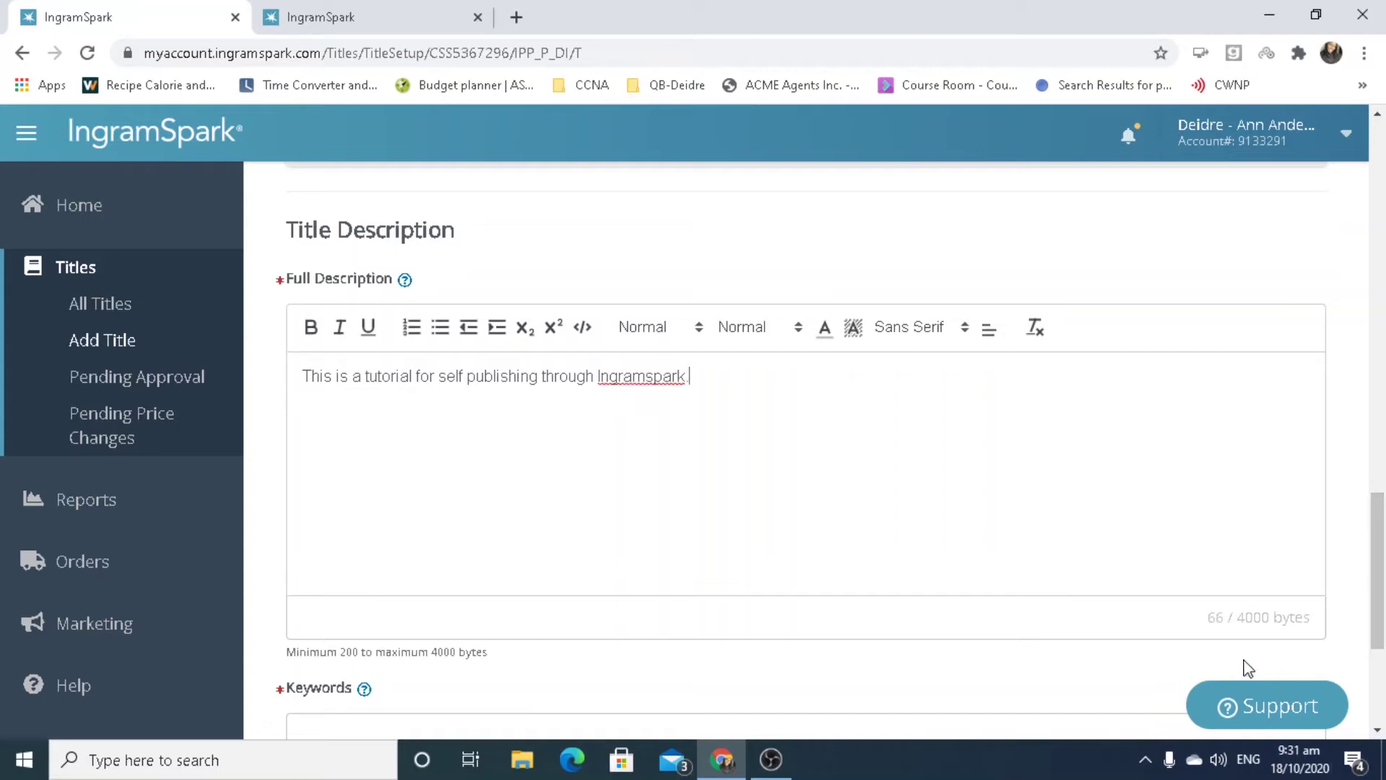
click(392, 668)
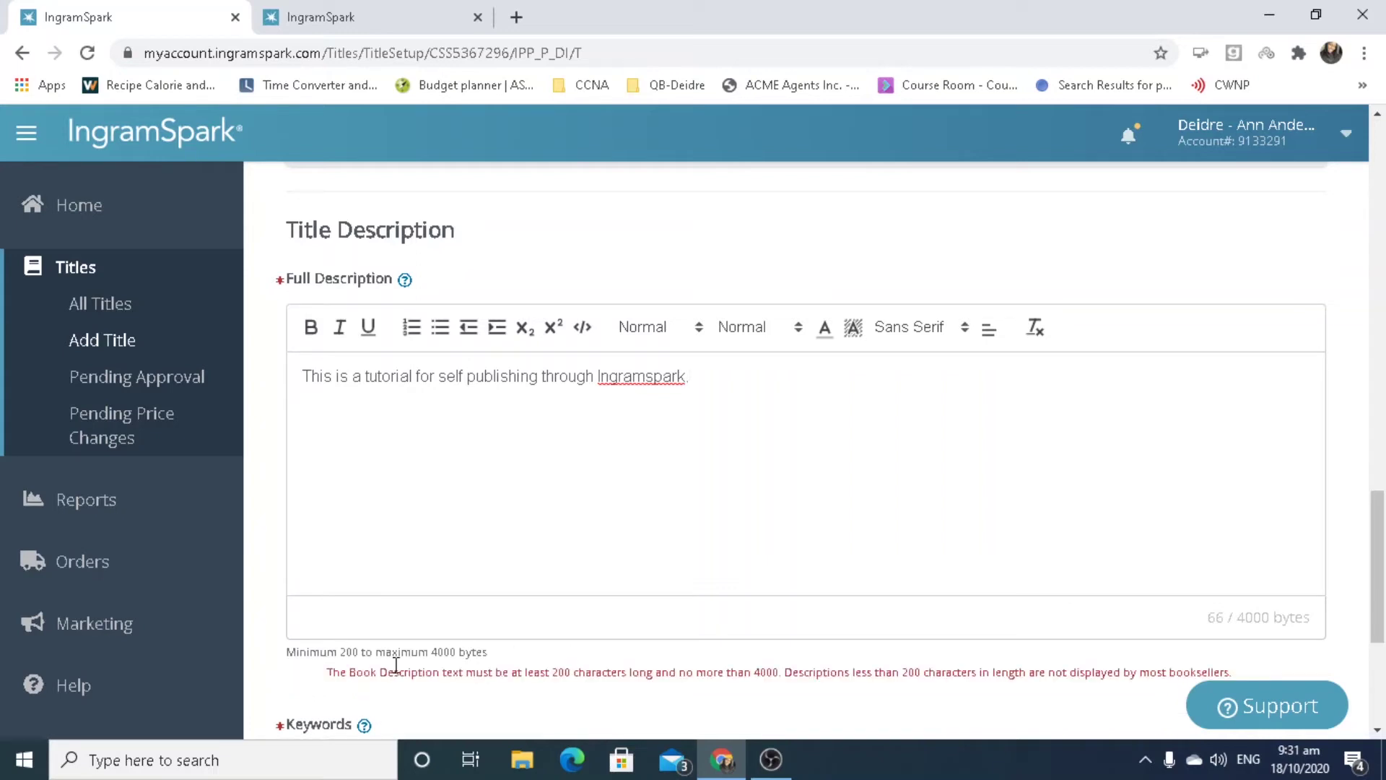
click(516, 17)
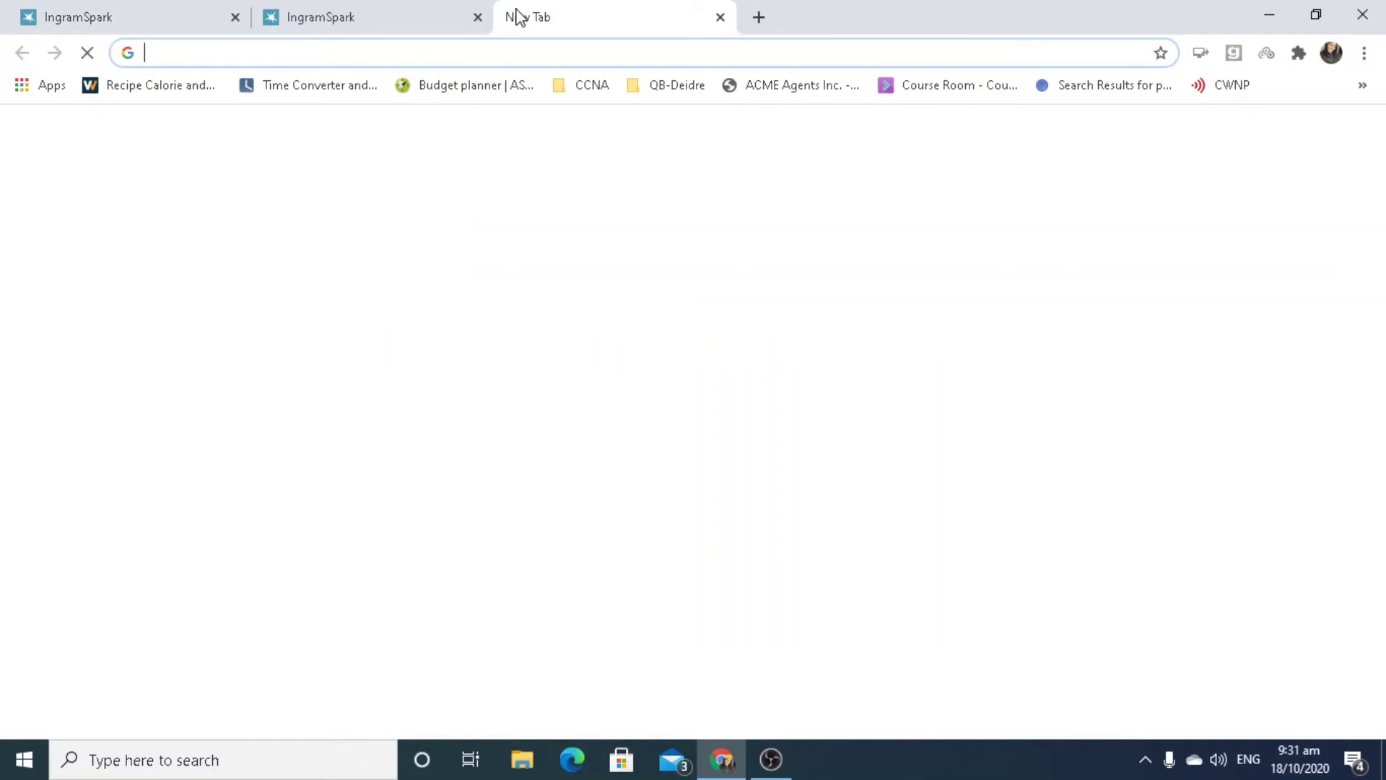
Go to amazon.com and open the Falling For Heat book page.
text(am)
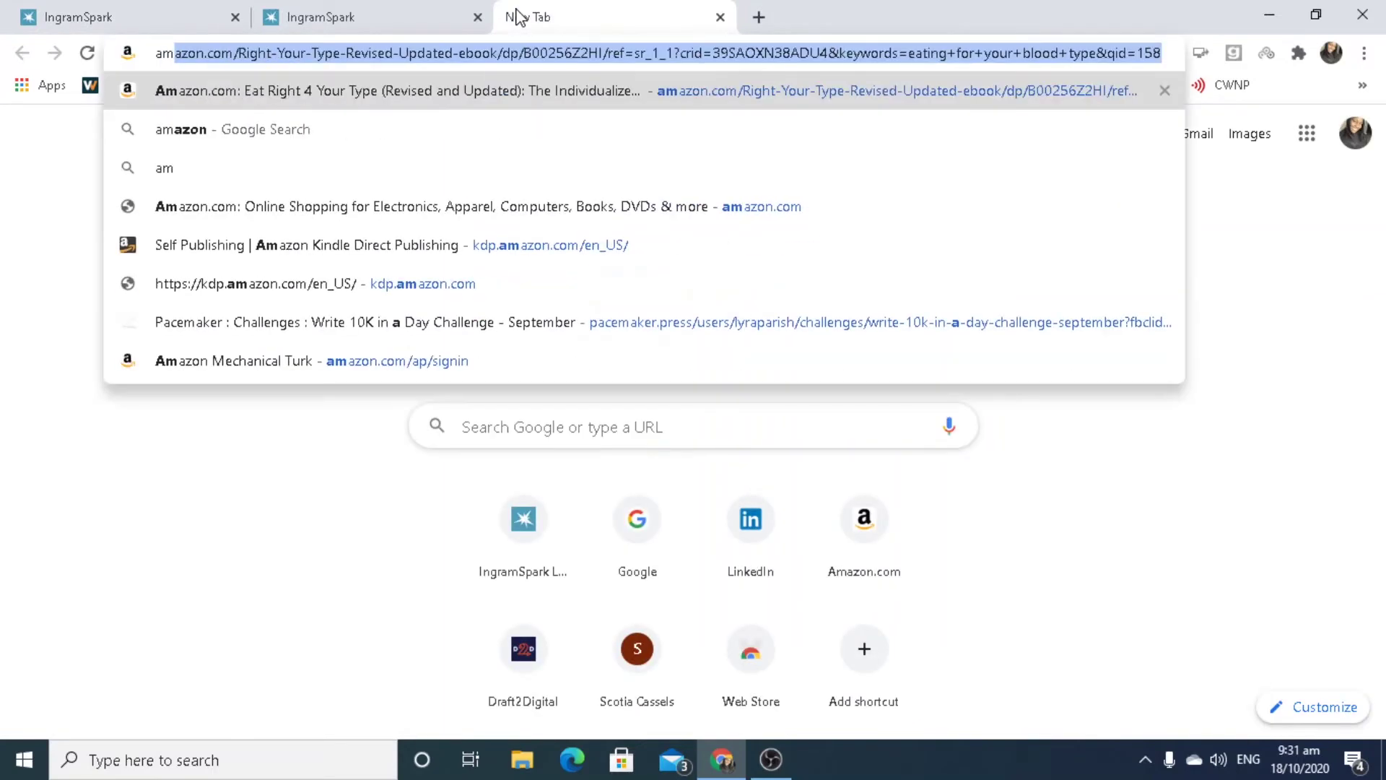
text(zon)
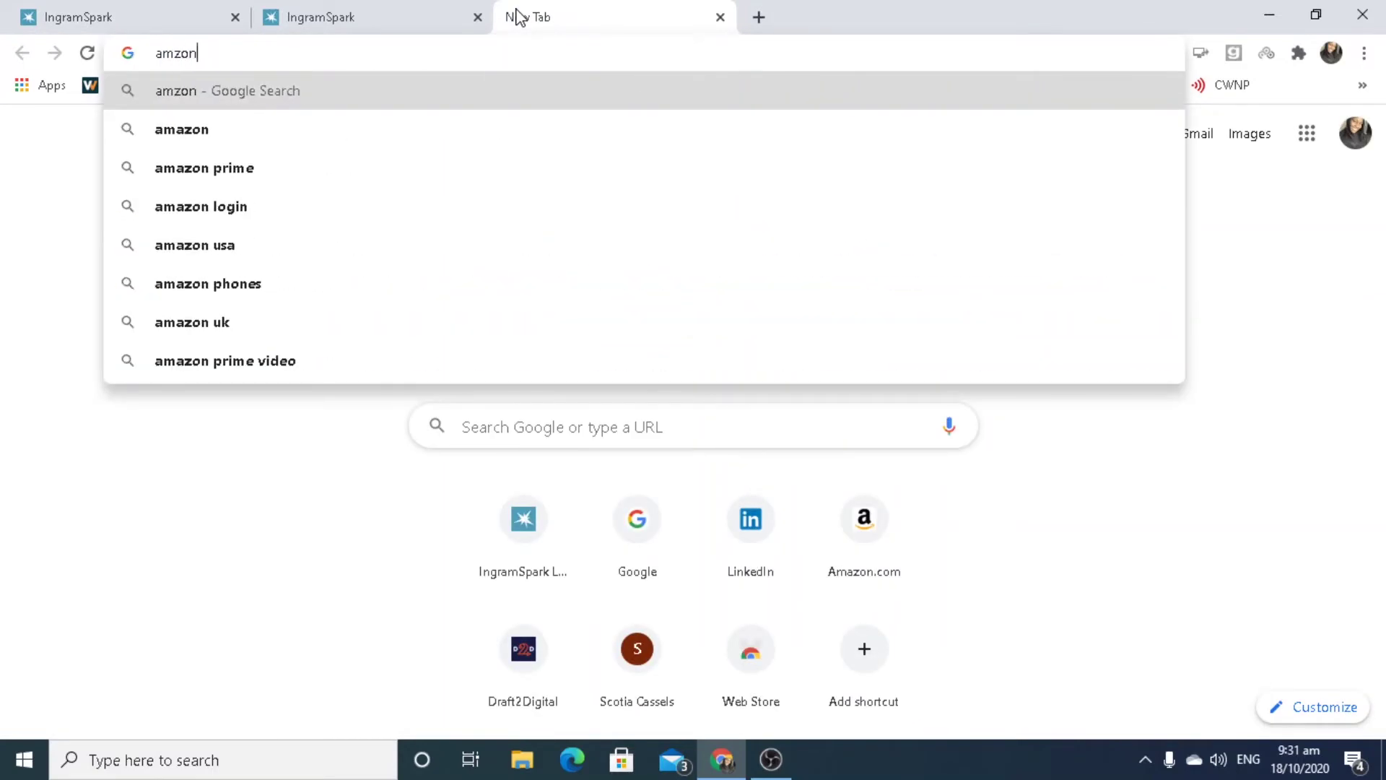
text(.com)
key(BackSpace)
key(BackSpace)
key(BackSpace)
key(BackSpace)
key(BackSpace)
key(BackSpace)
key(BackSpace)
text(ama)
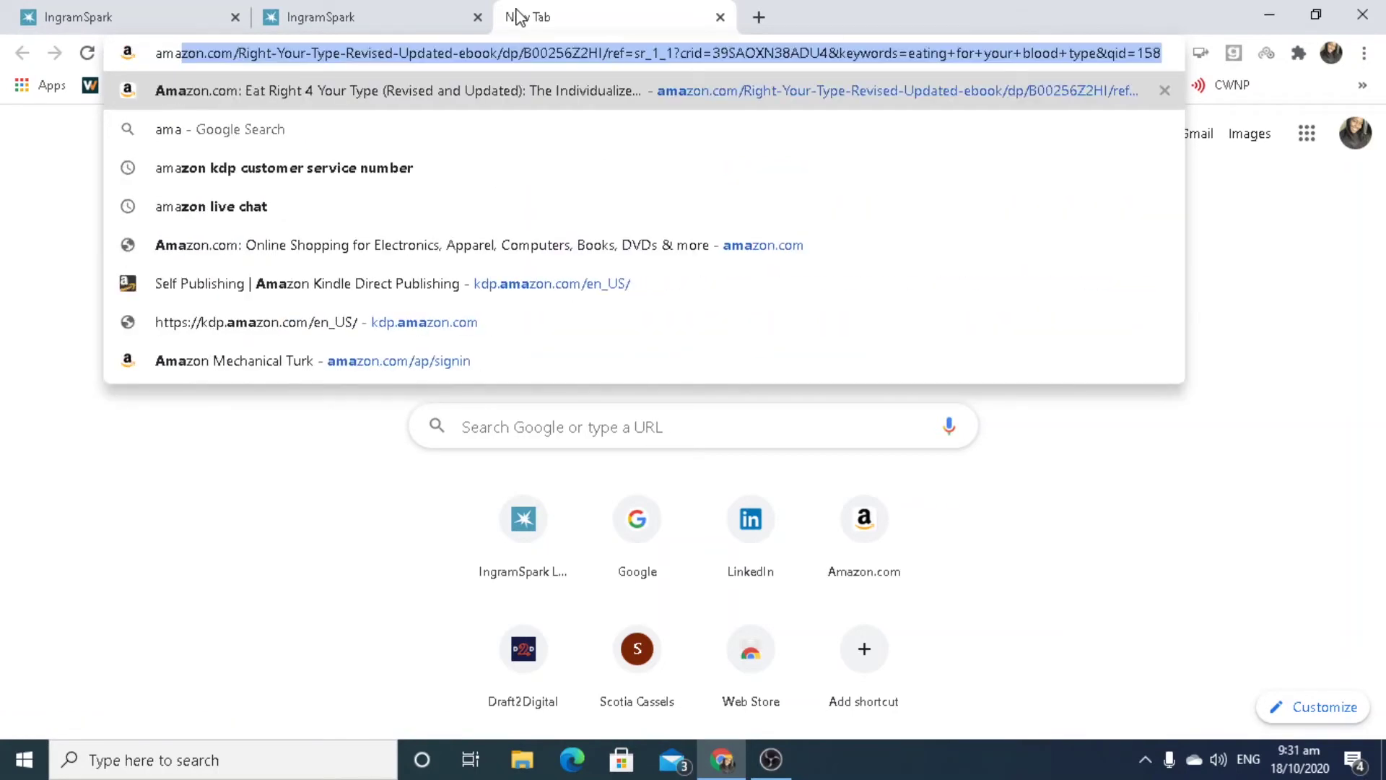
text(zon.com)
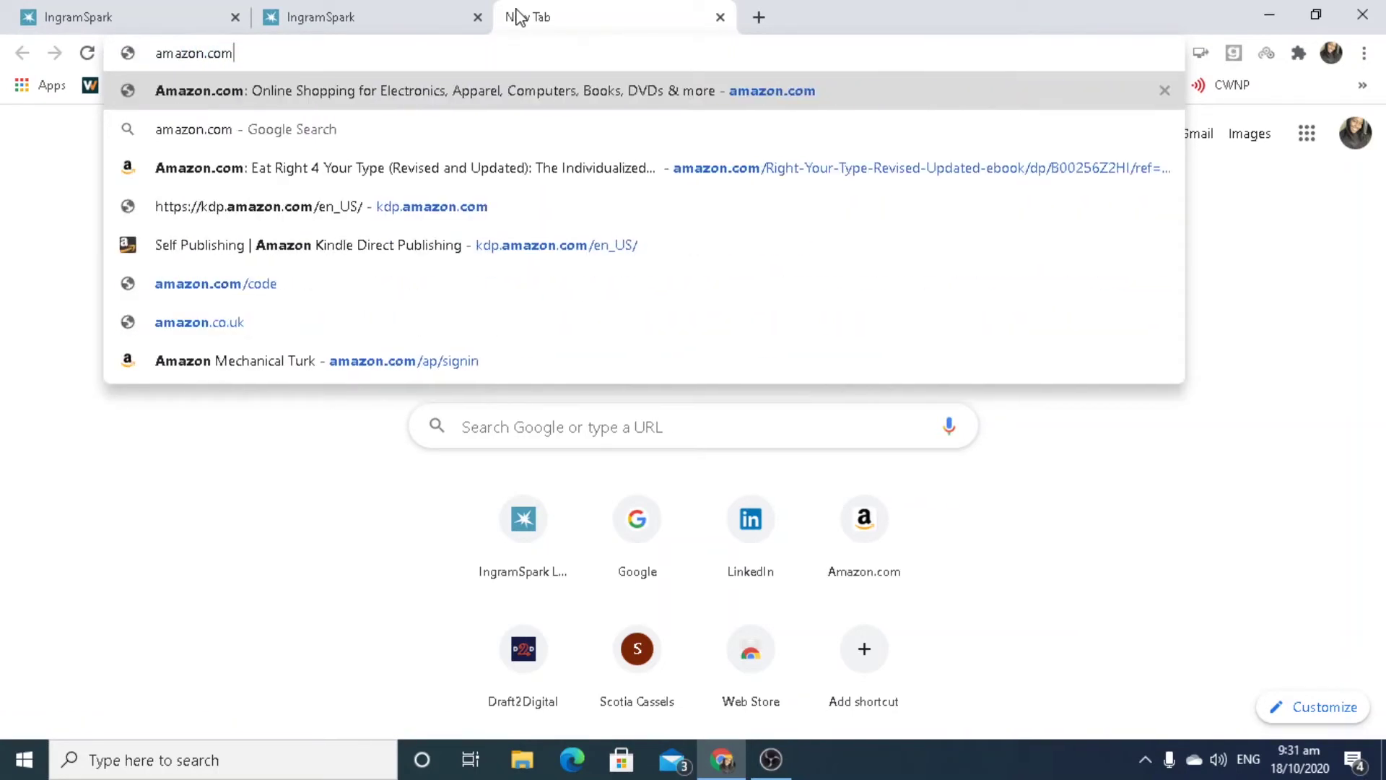
key(Return)
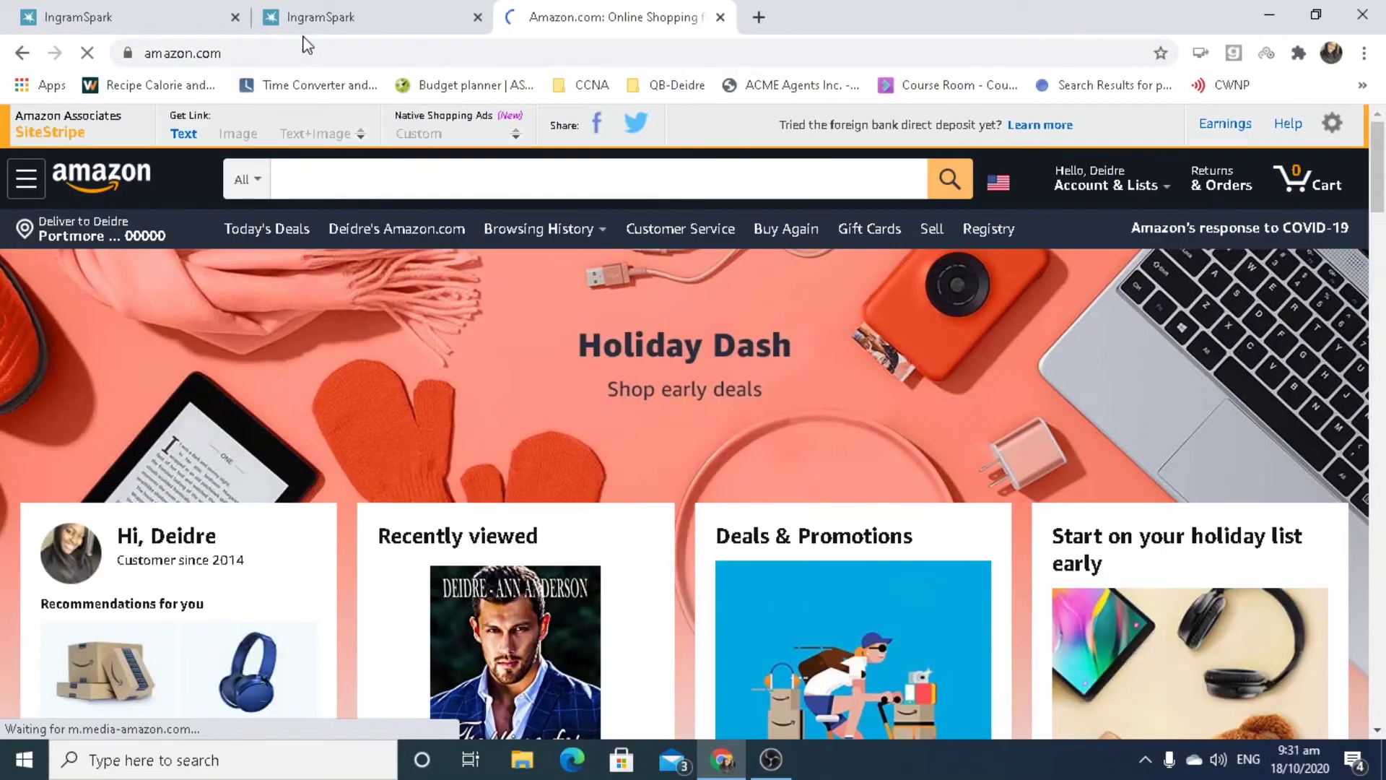
click(502, 637)
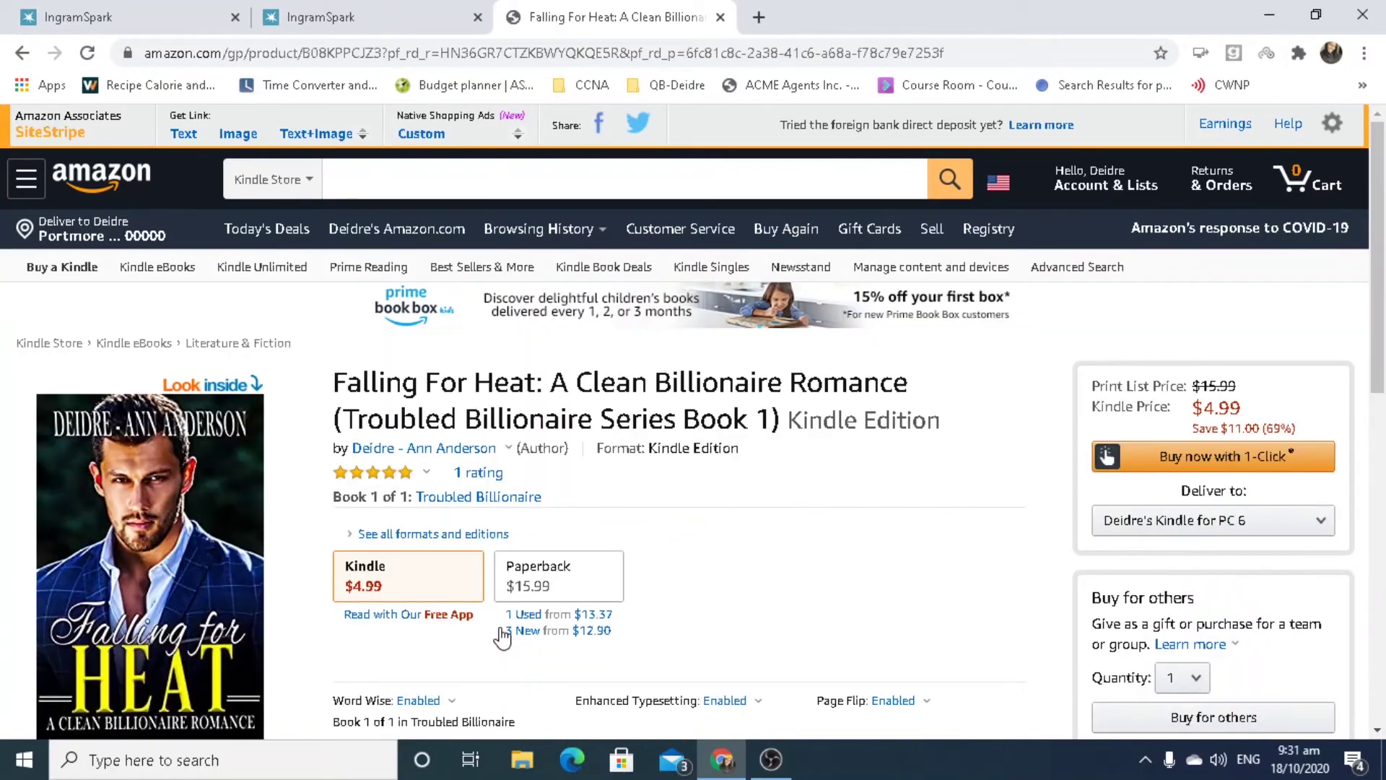
Expand the Falling For Heat description, select all its paragraphs, and return to IngramSpark.
click(1378, 206)
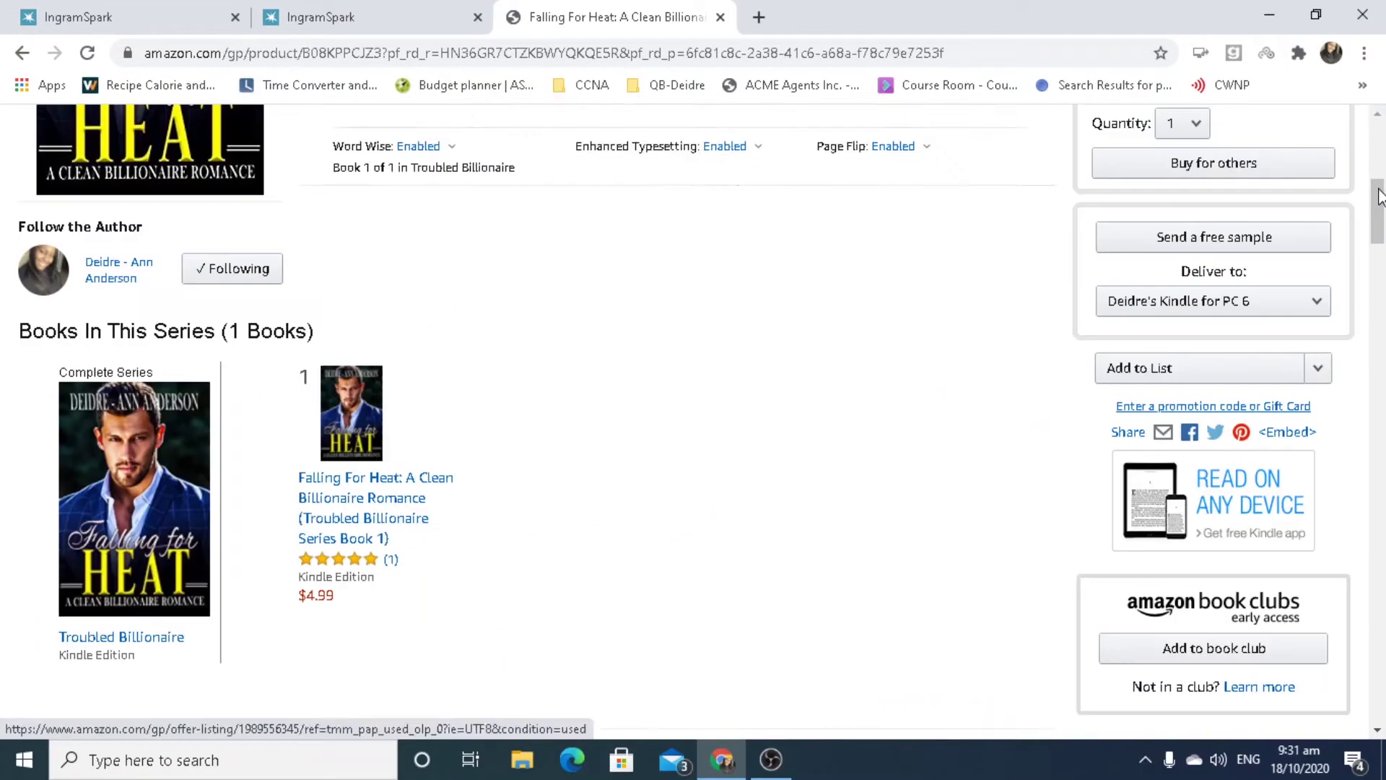
scroll(829, 467, up, 5)
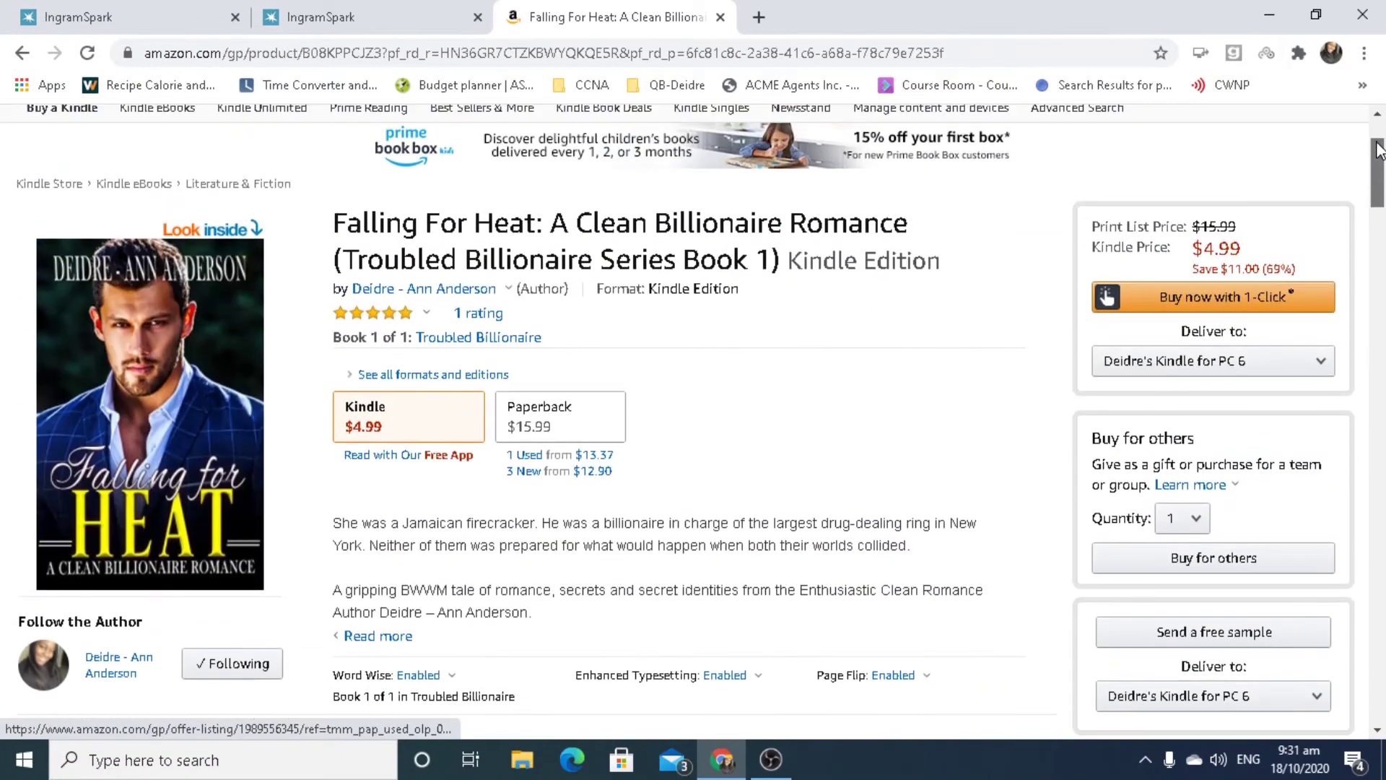
click(387, 635)
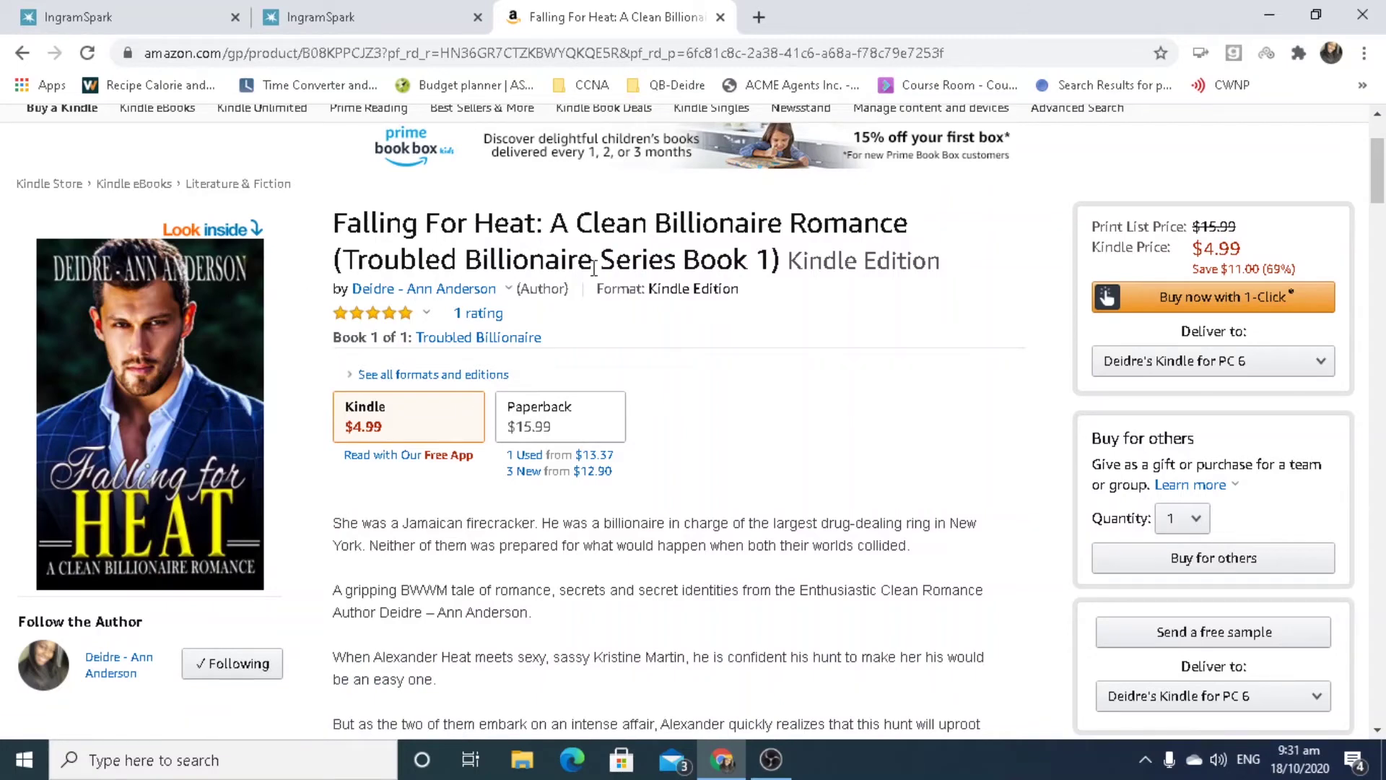
drag(336, 518, 877, 588)
key(ctrl+c)
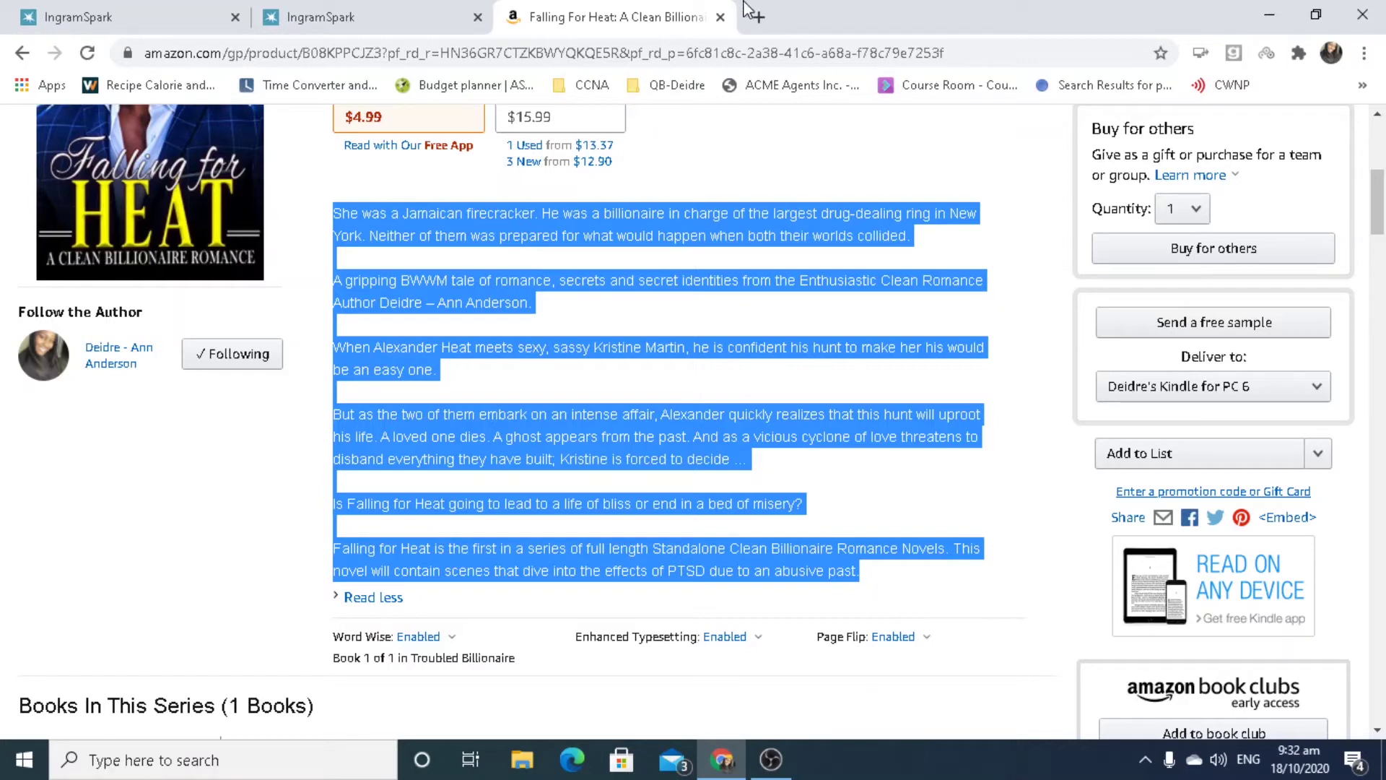
click(303, 13)
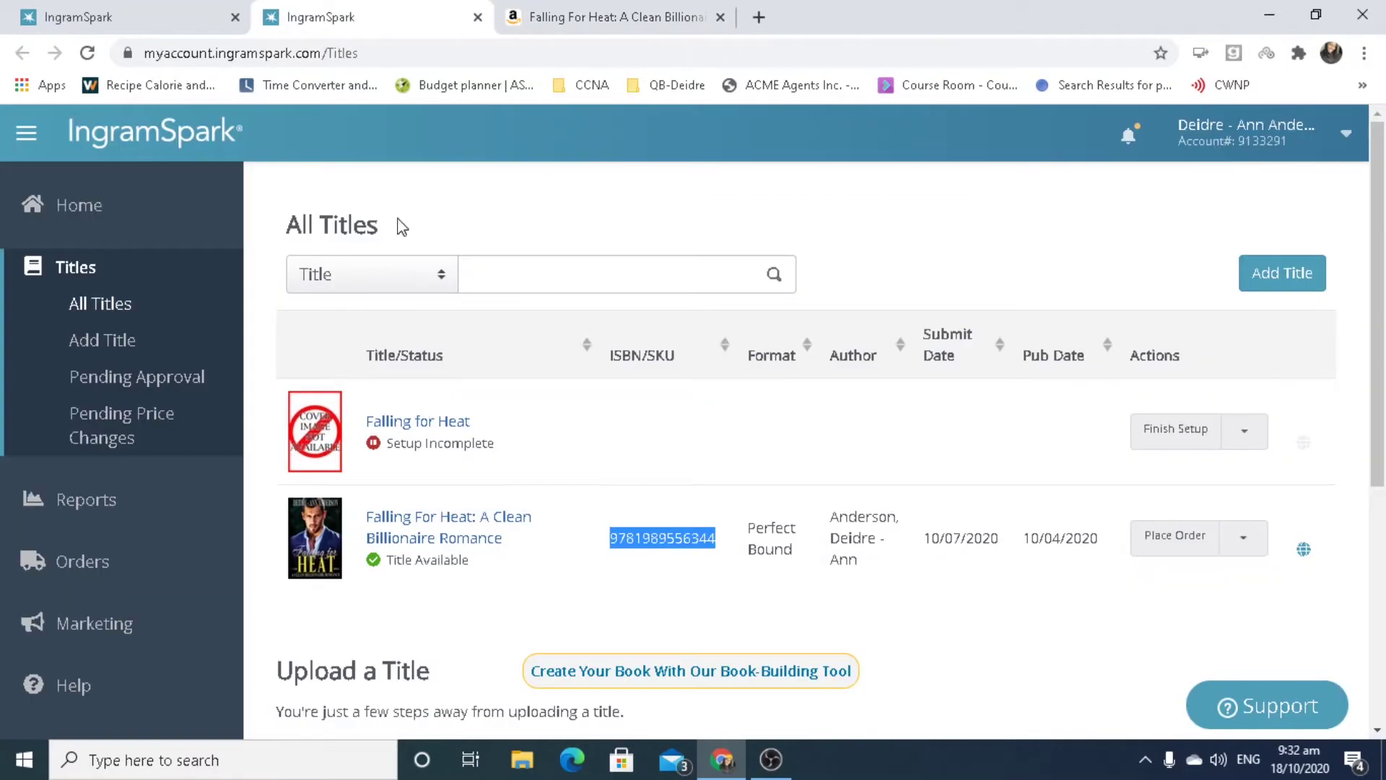
Replace the Full Description with the pasted Amazon blurb, bringing it to 1355 bytes.
click(163, 10)
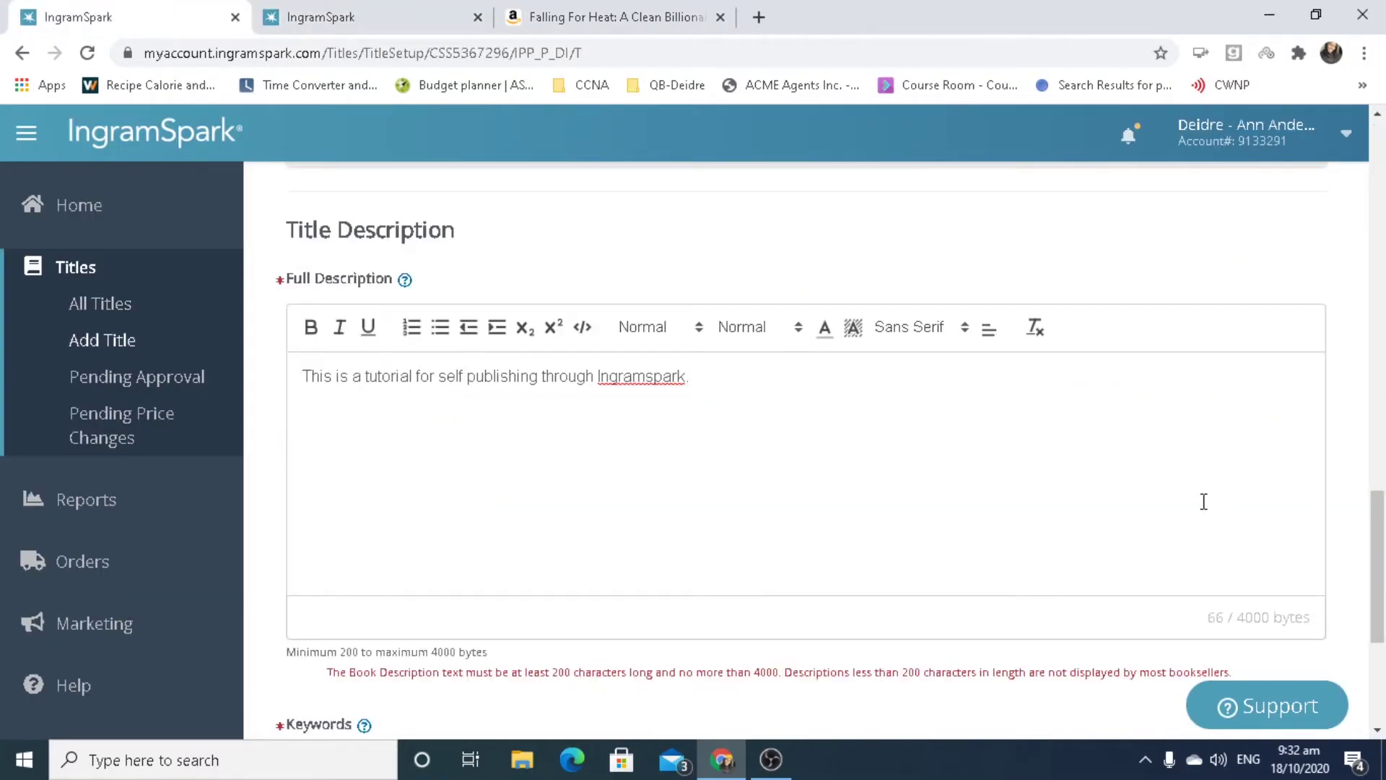
key(ctrl+a)
key(ctrl+v)
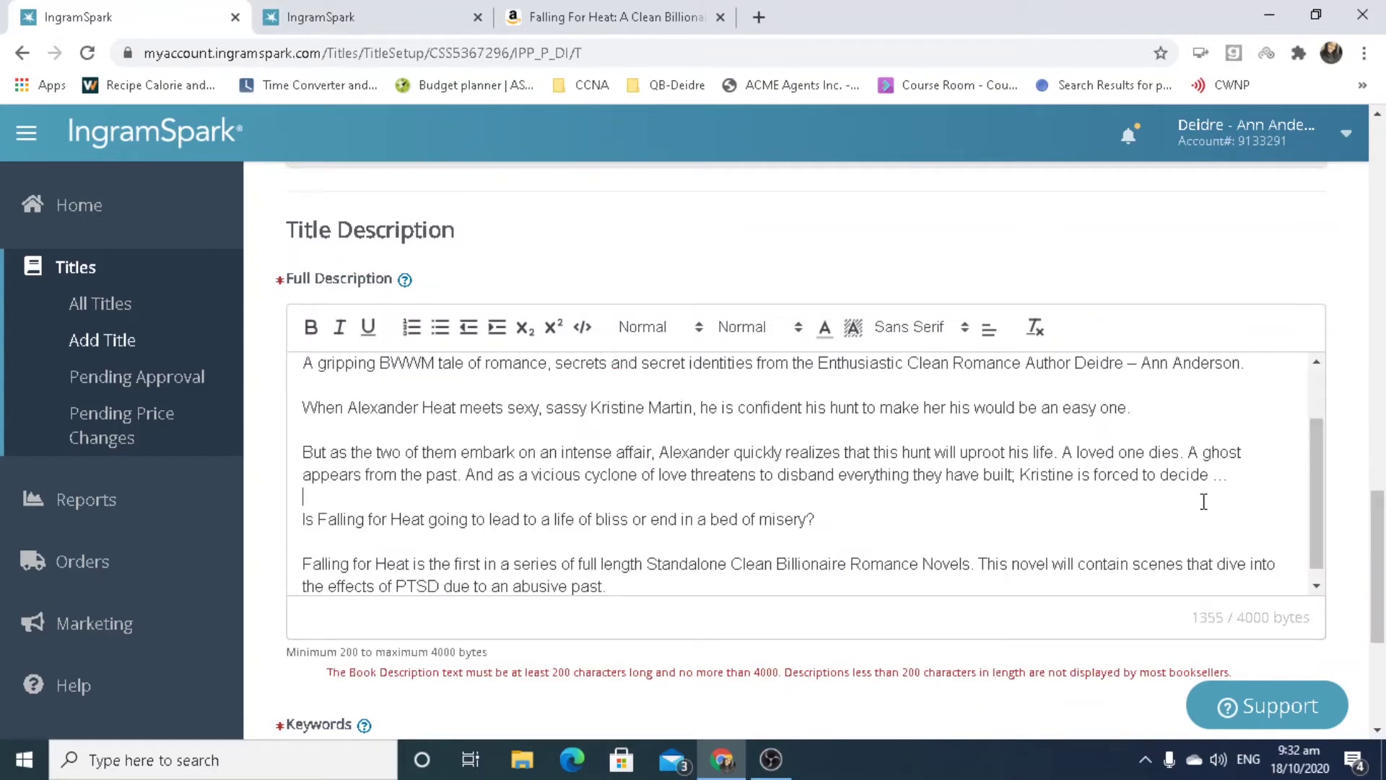
click(1203, 501)
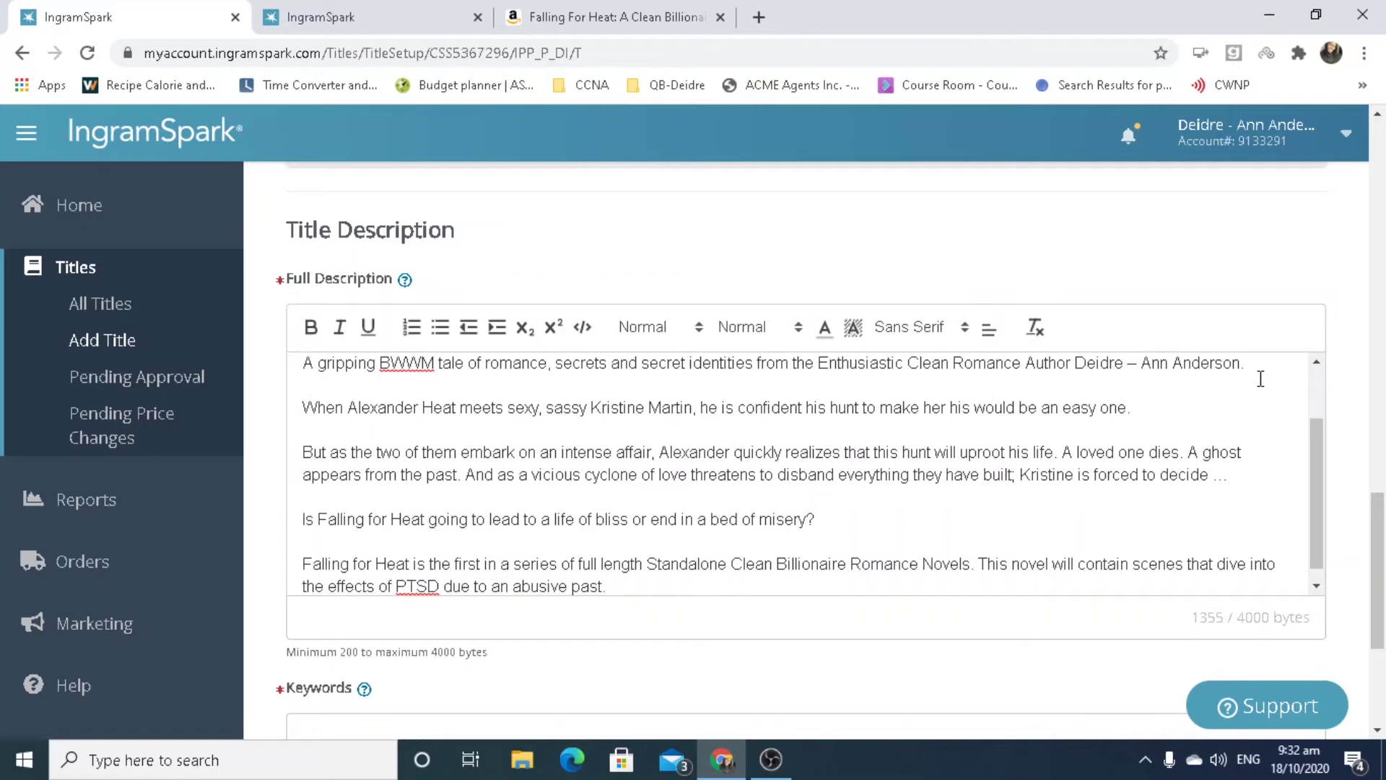
drag(1260, 371, 581, 347)
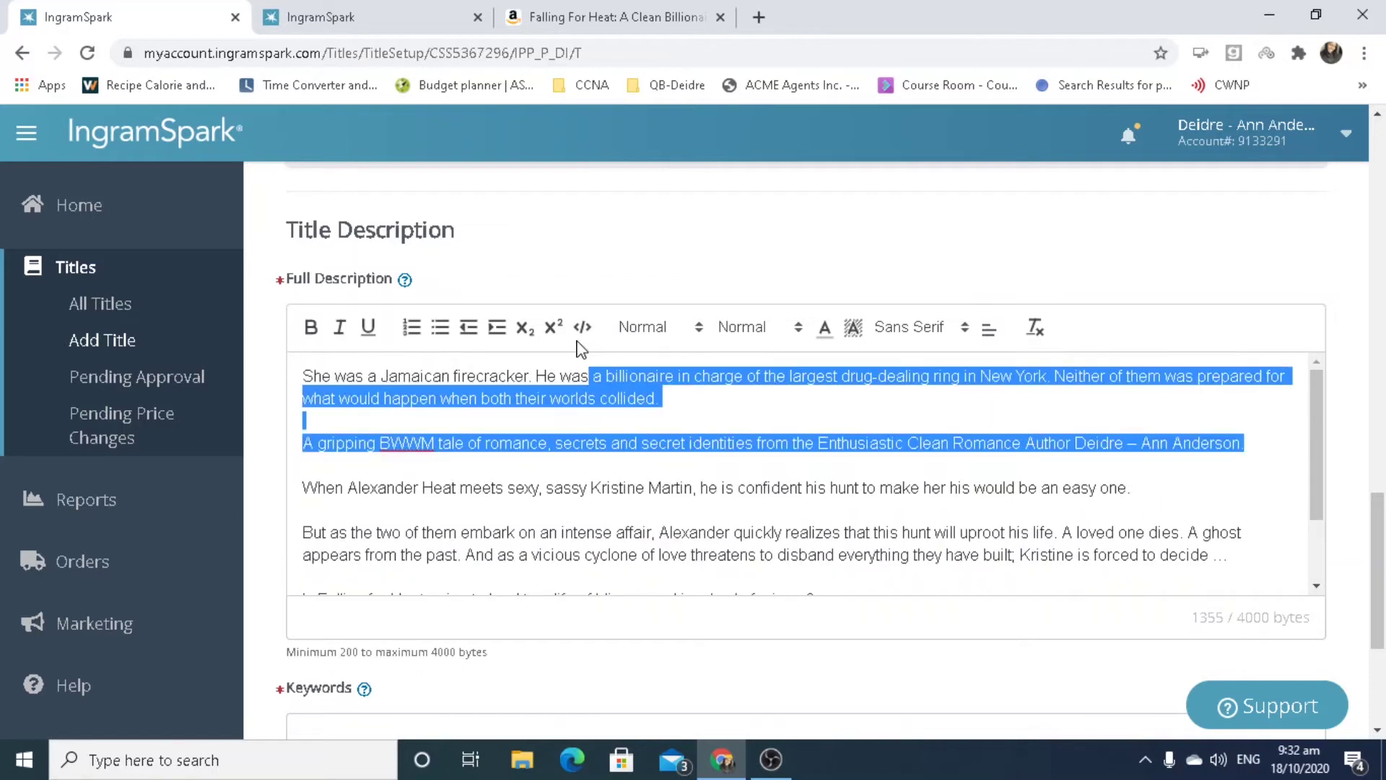
click(615, 394)
drag(686, 396, 220, 318)
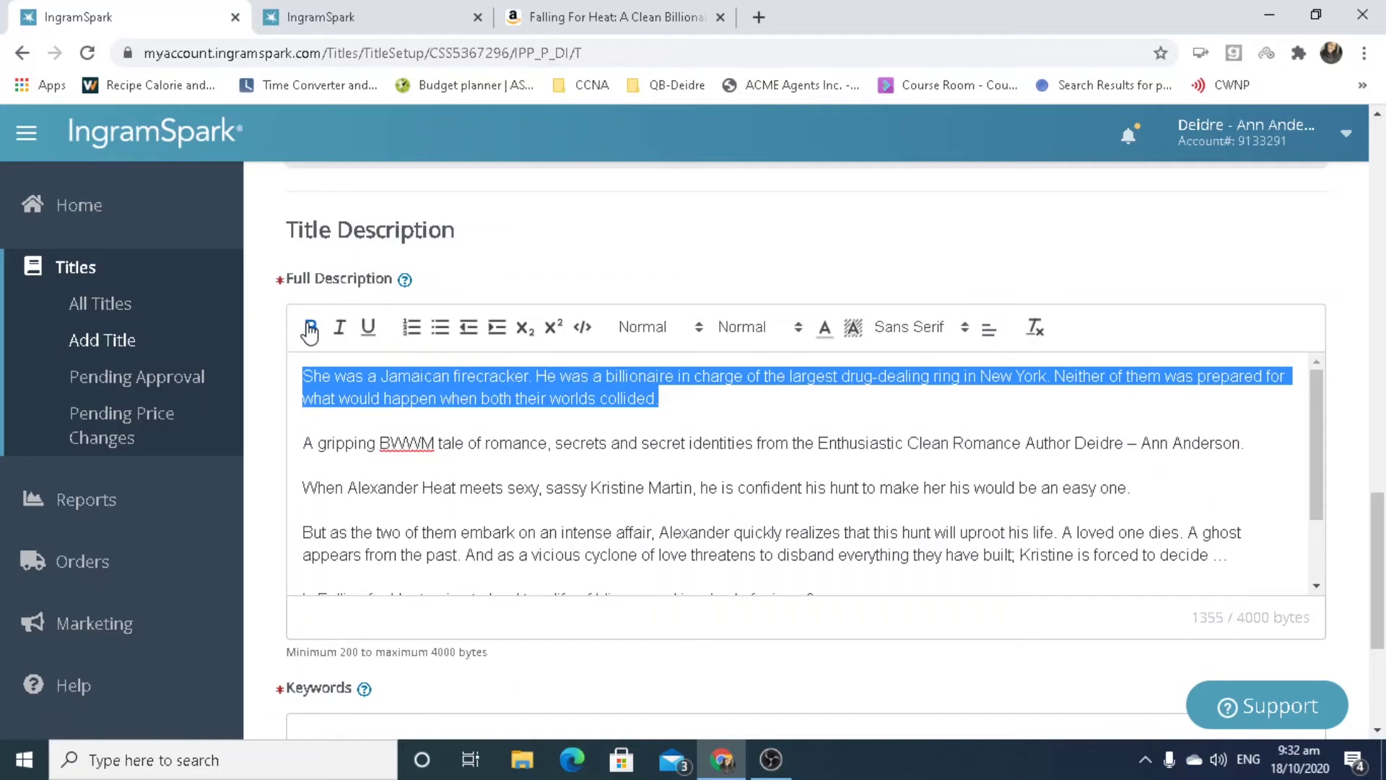
Make the description's opening paragraph bold.
click(564, 442)
triple_click(592, 399)
click(311, 327)
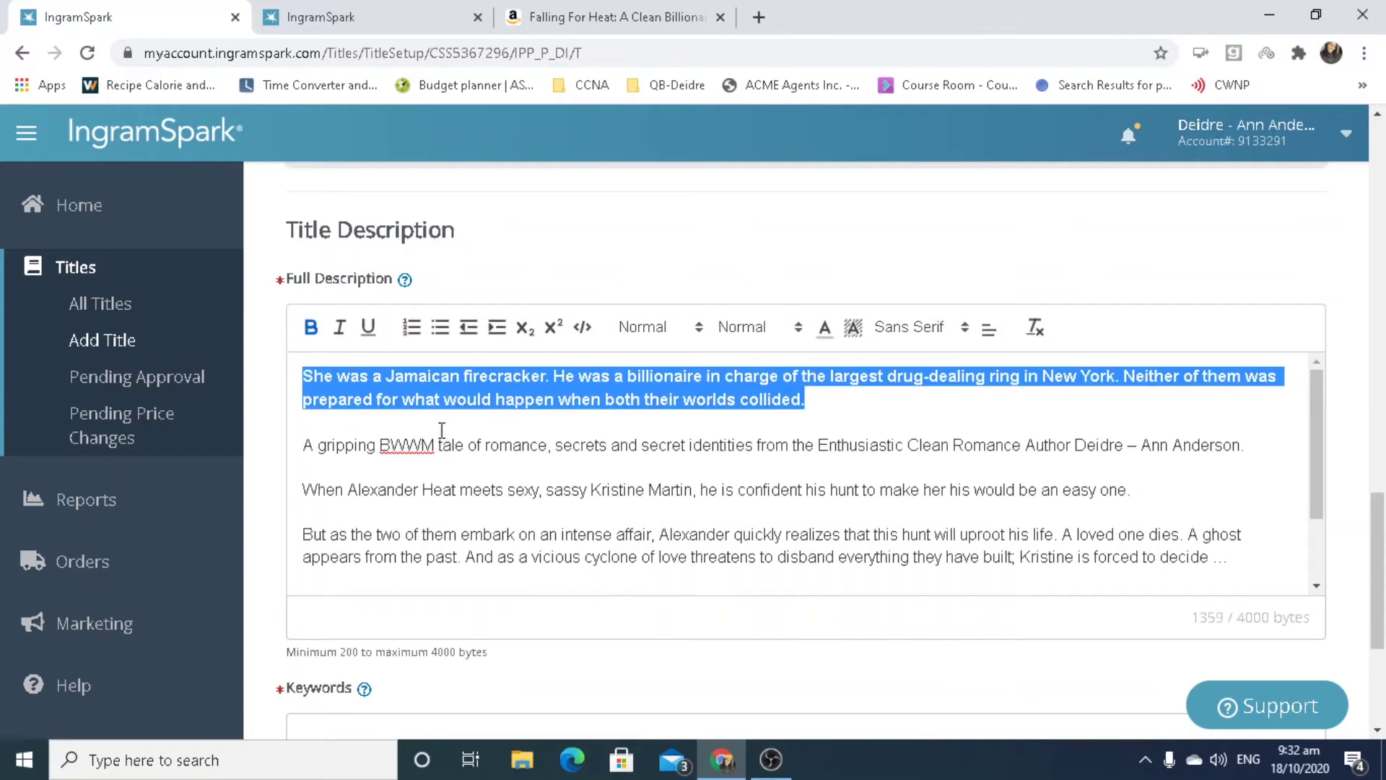
click(487, 464)
Italicize the description's second, one-line paragraph.
drag(1251, 461, 294, 432)
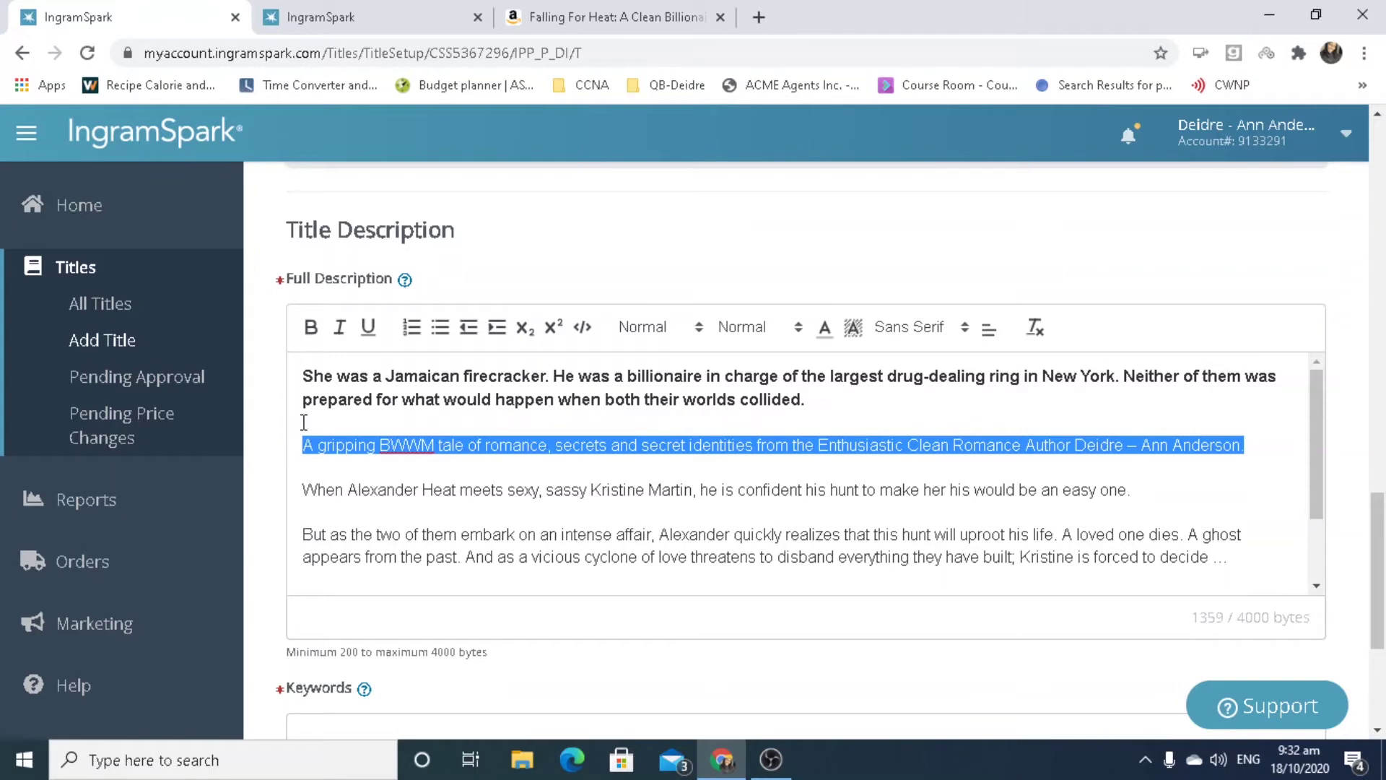
click(342, 332)
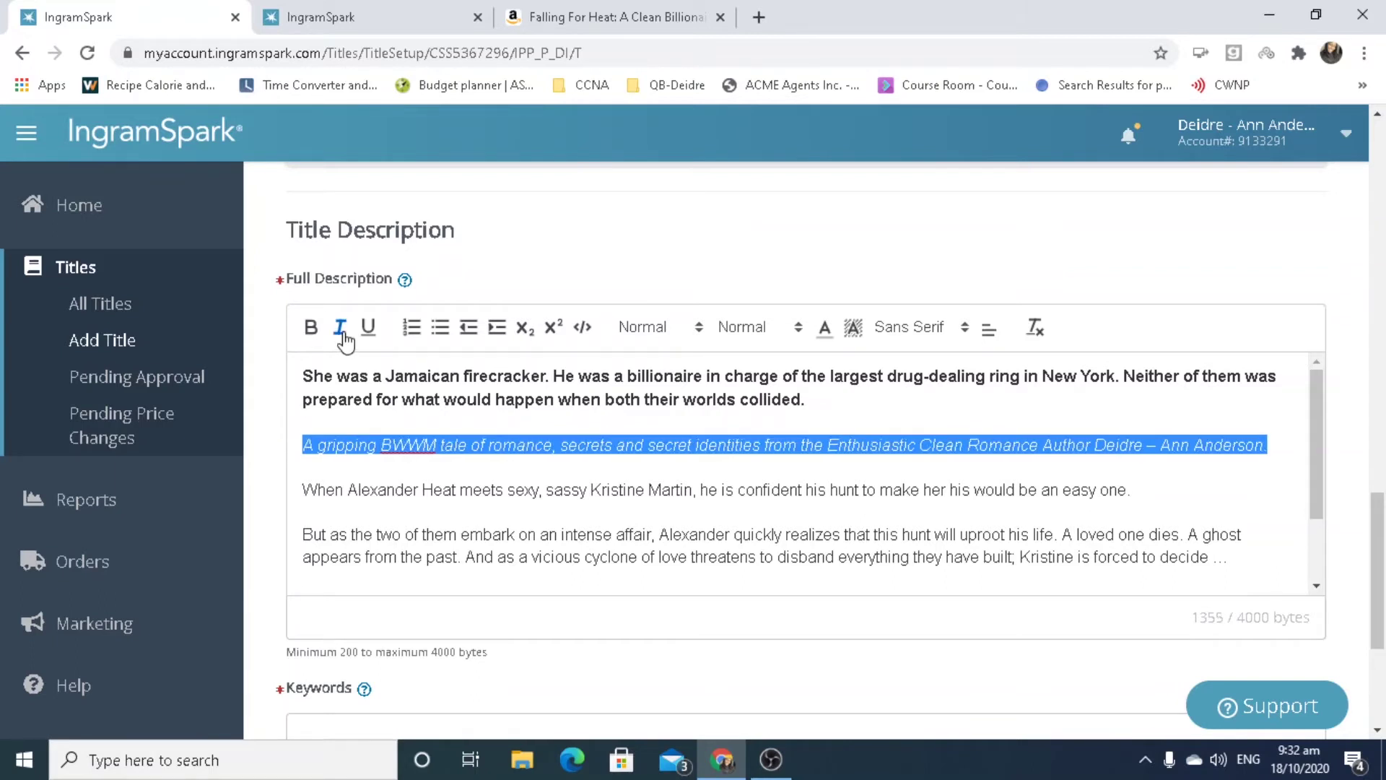
click(1247, 490)
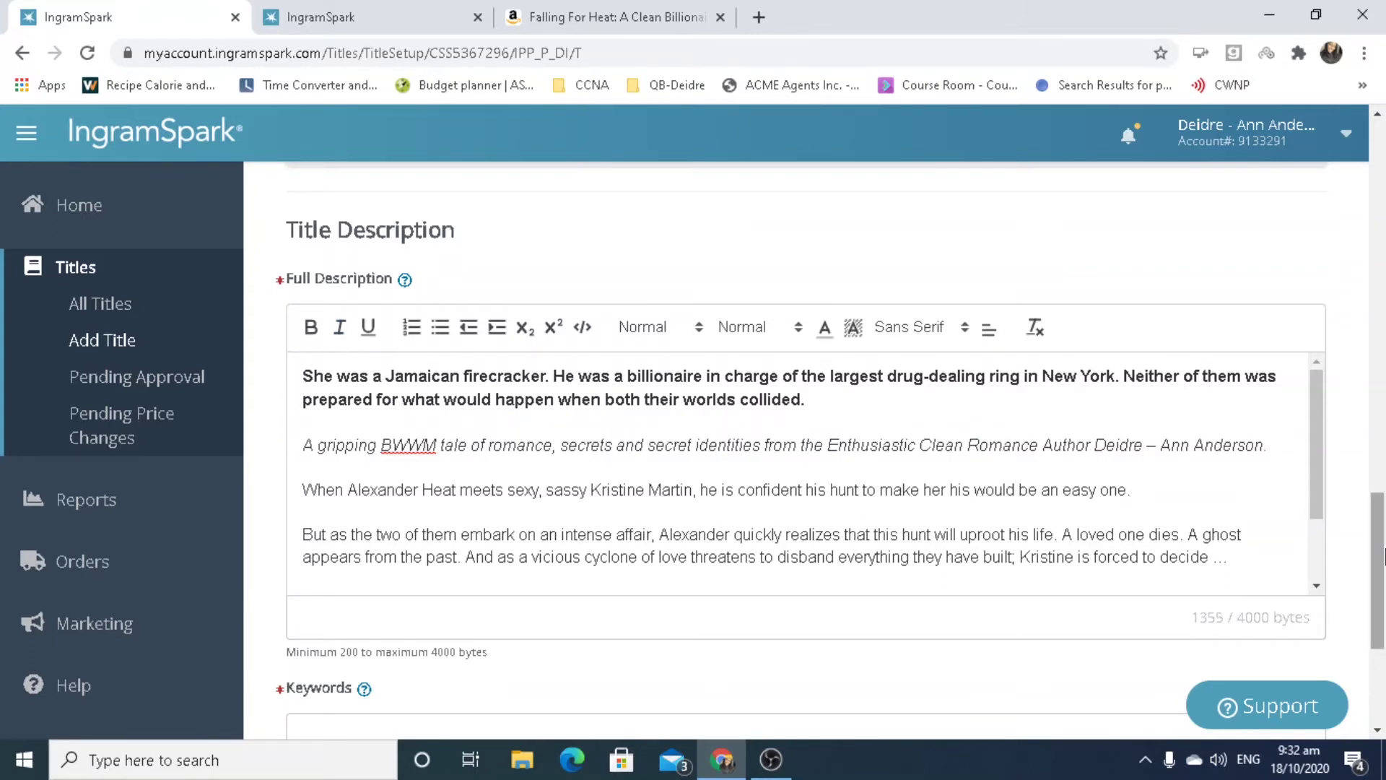
drag(1383, 560, 1382, 658)
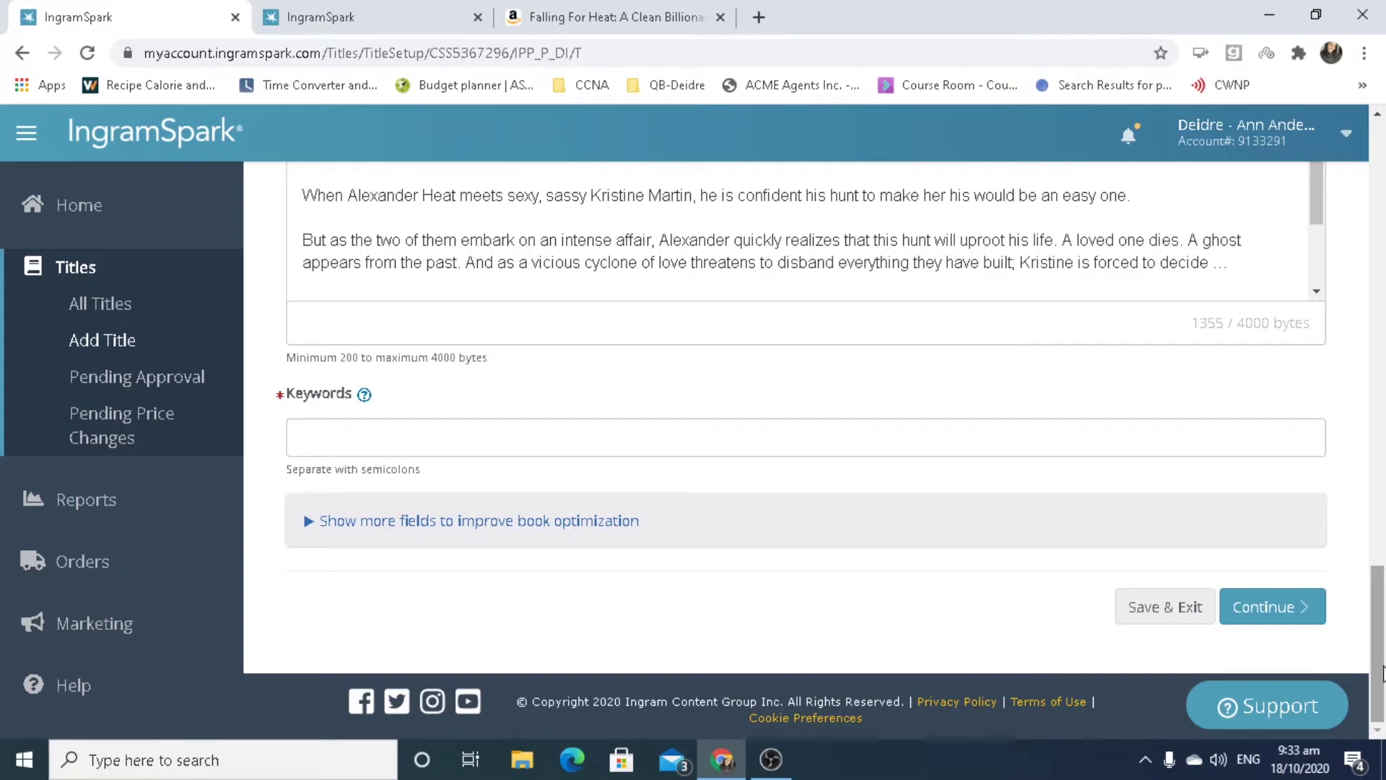
Enter keywords 'billionaires, clean romance, billionaire romance, drug dealers, secret identities'.
click(833, 440)
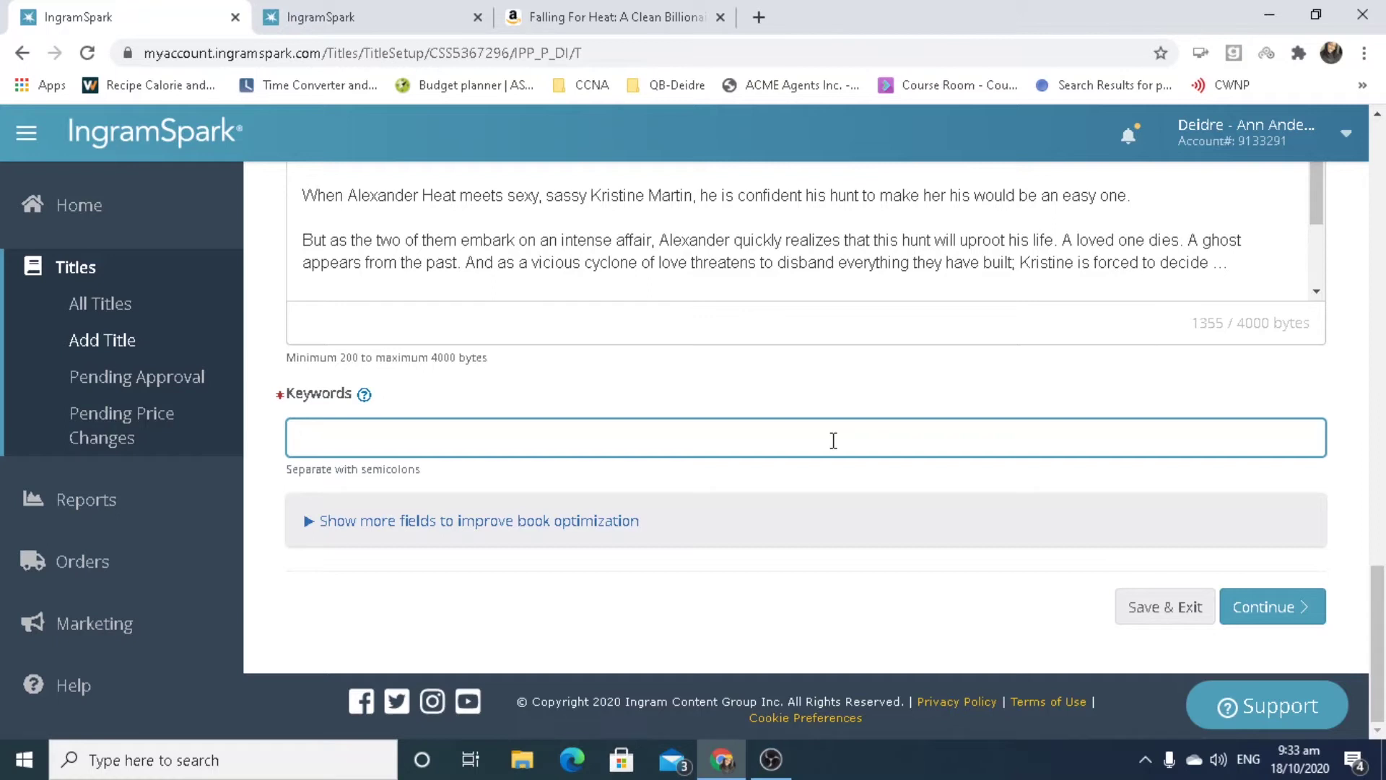
text(billionaires,)
text(clean romance, )
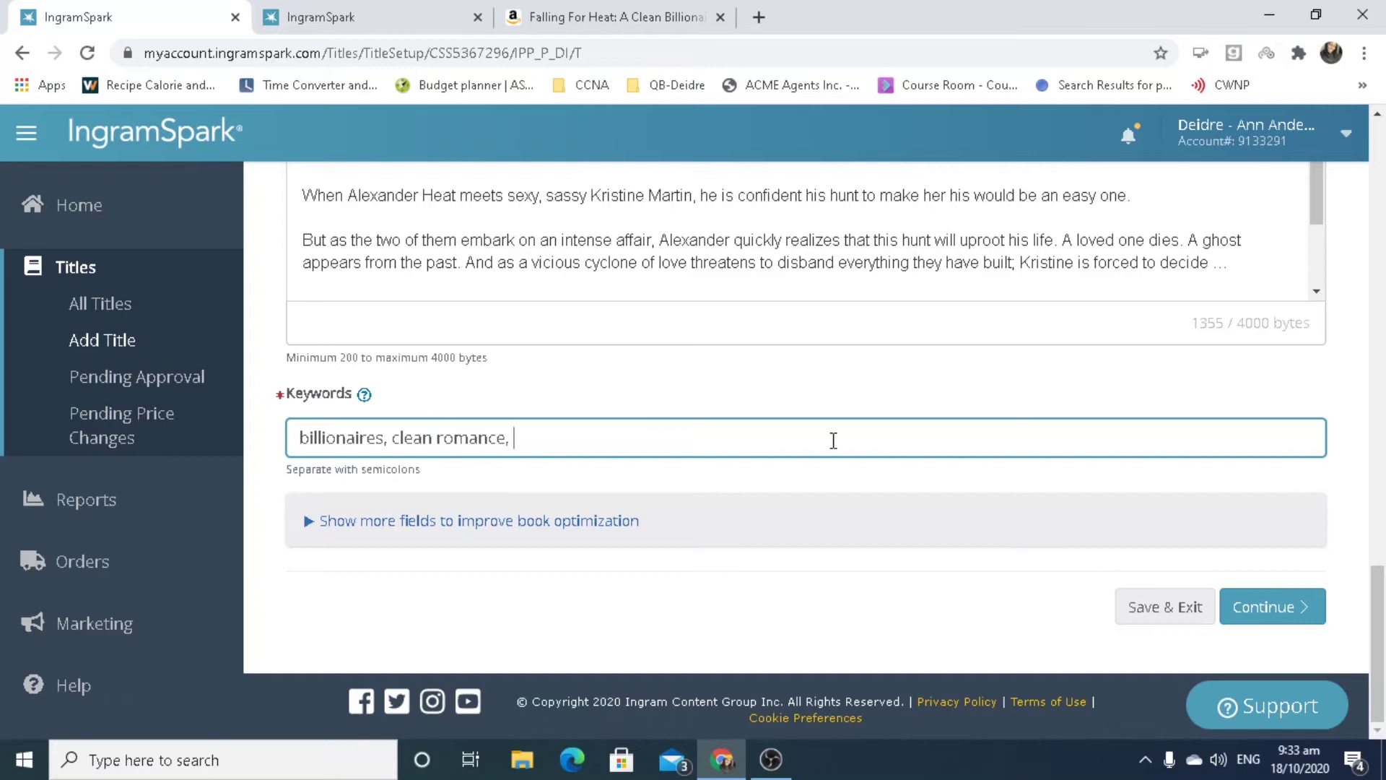
text(billionaire romance)
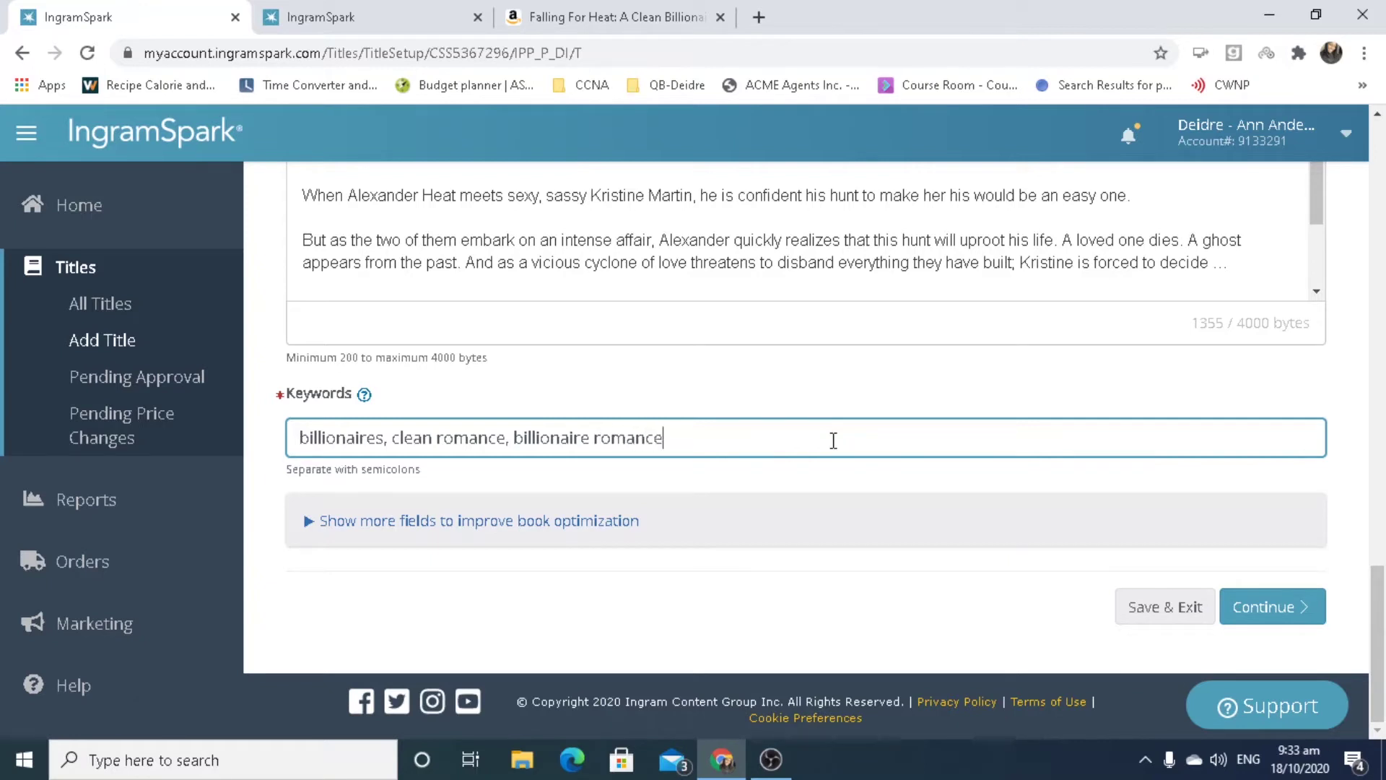
text(, drug dealers, )
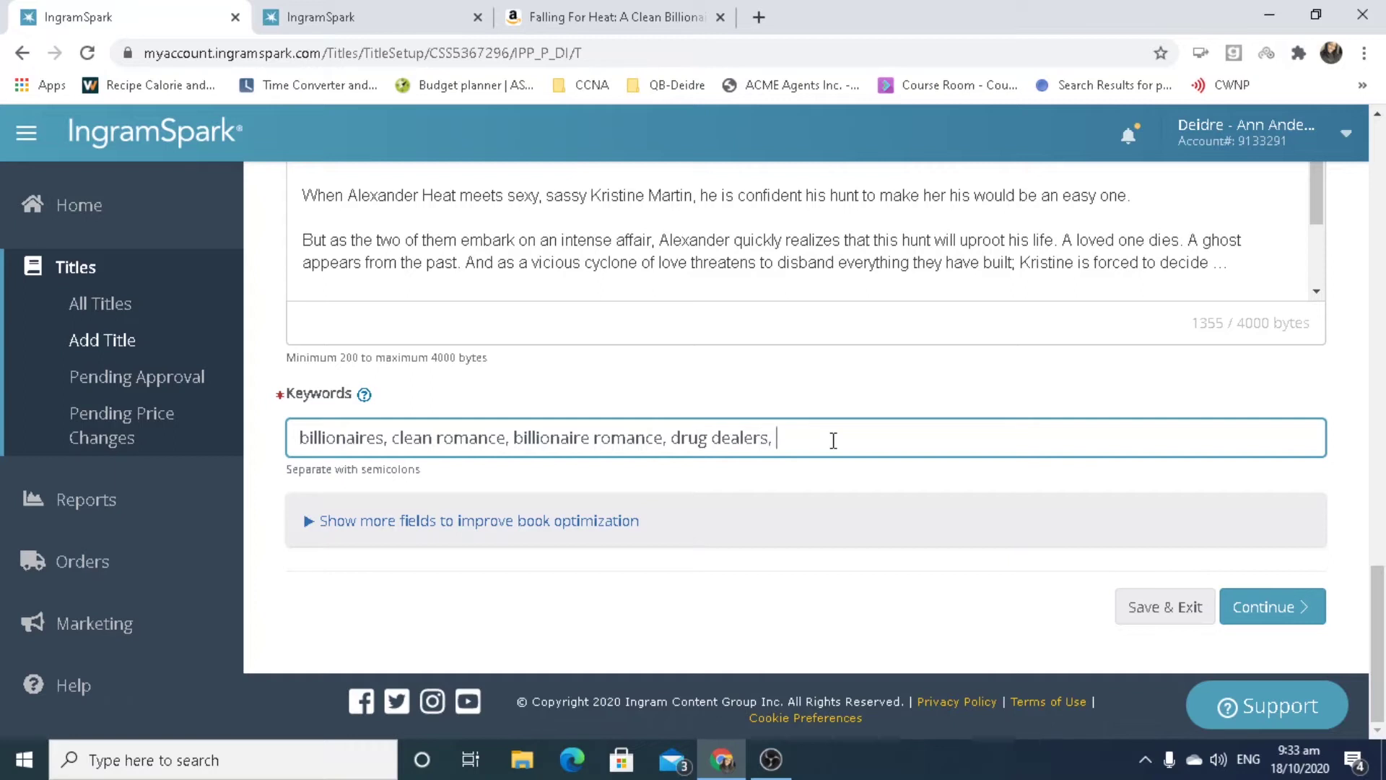
text(secret identities)
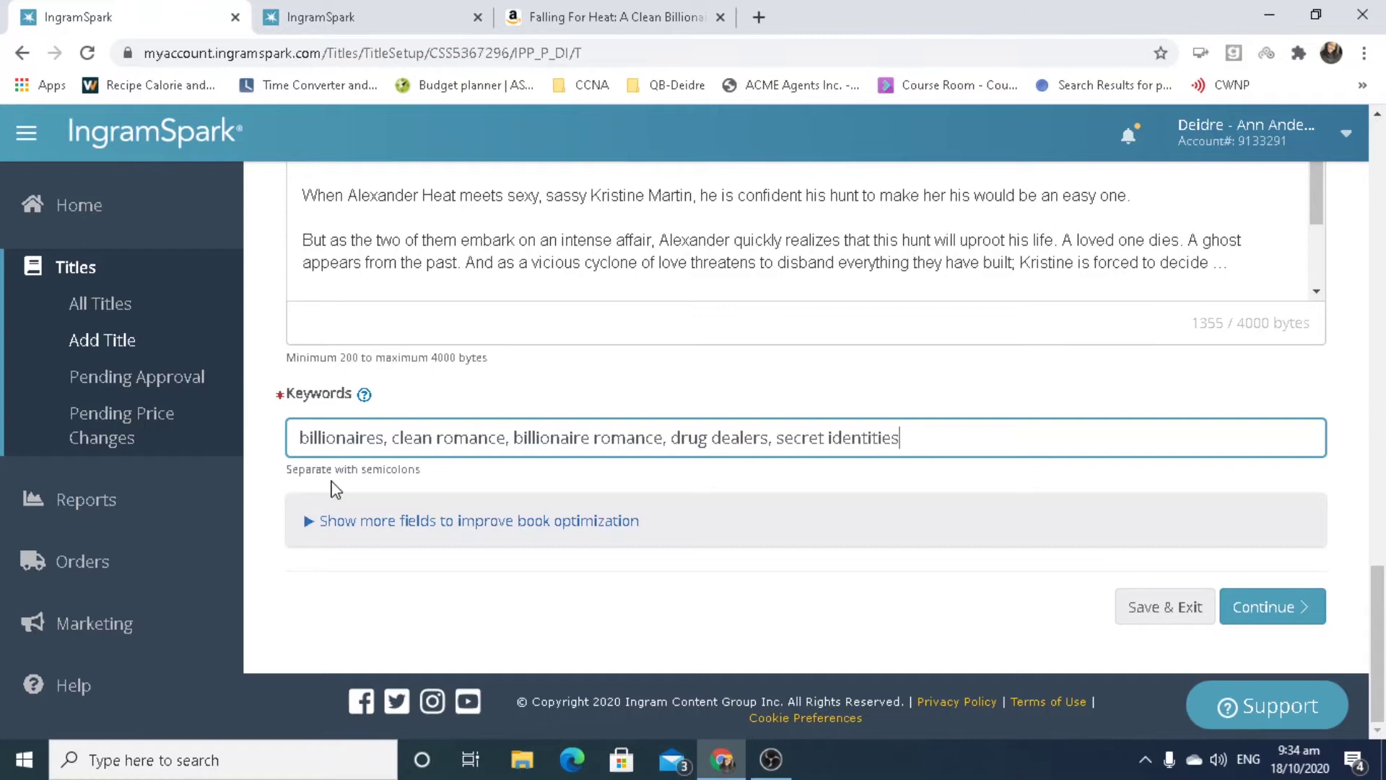
Replace the commas after billionaires, clean romance, billionaire romance and drug dealers with semicolons.
click(385, 438)
key(Delete)
text(;)
key(BackSpace)
text(;)
click(514, 441)
key(BackSpace)
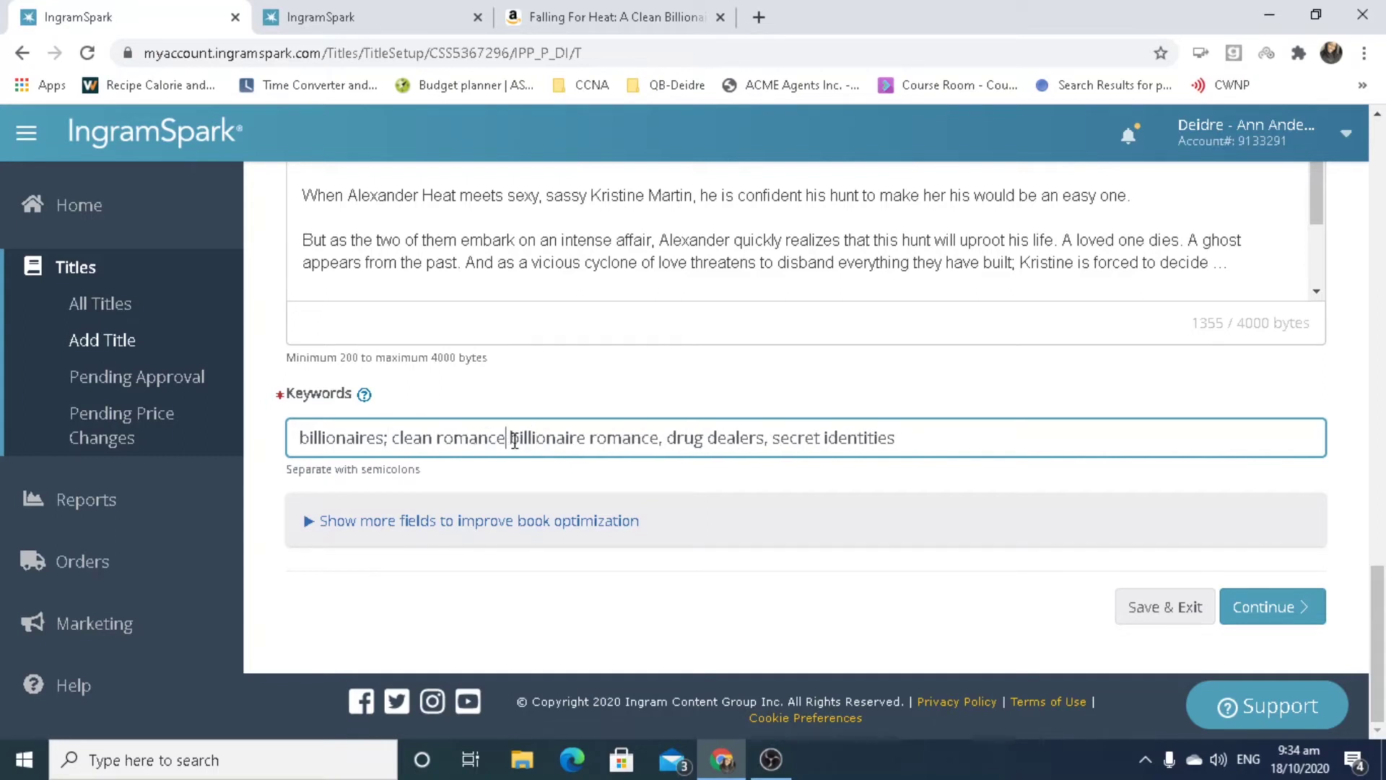
text(;)
click(665, 438)
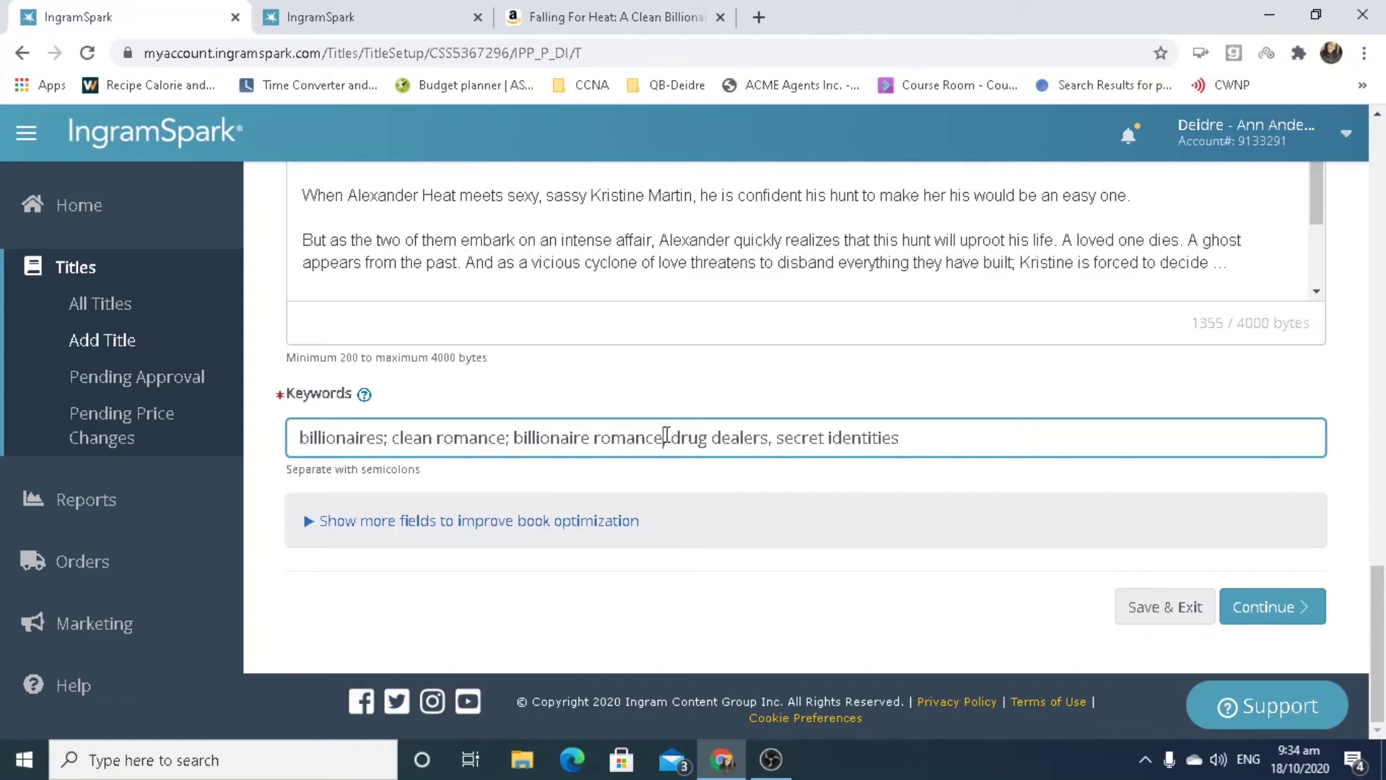
key(BackSpace)
text(;)
click(768, 437)
key(BackSpace)
text(;)
Expand and collapse the extra book optimization fields, then try to save the title details.
click(309, 526)
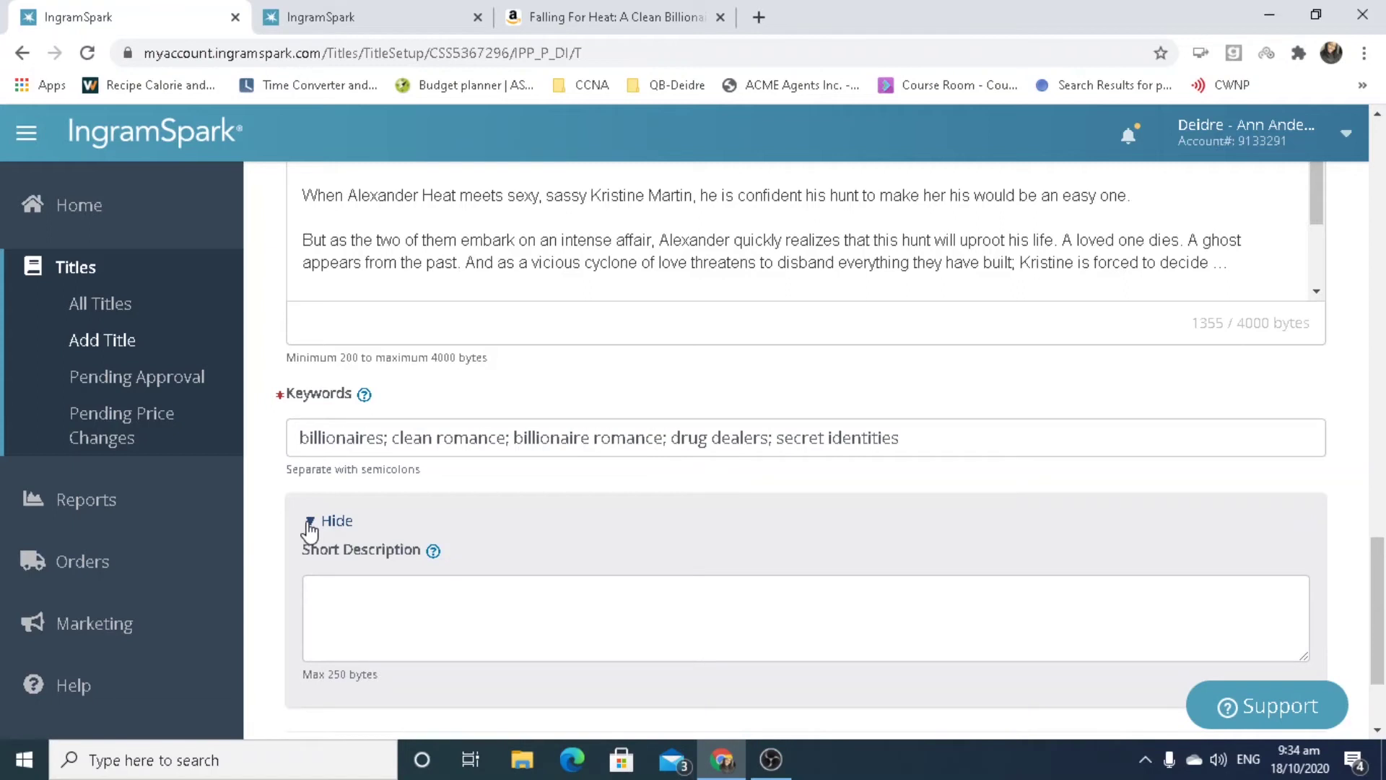
click(310, 525)
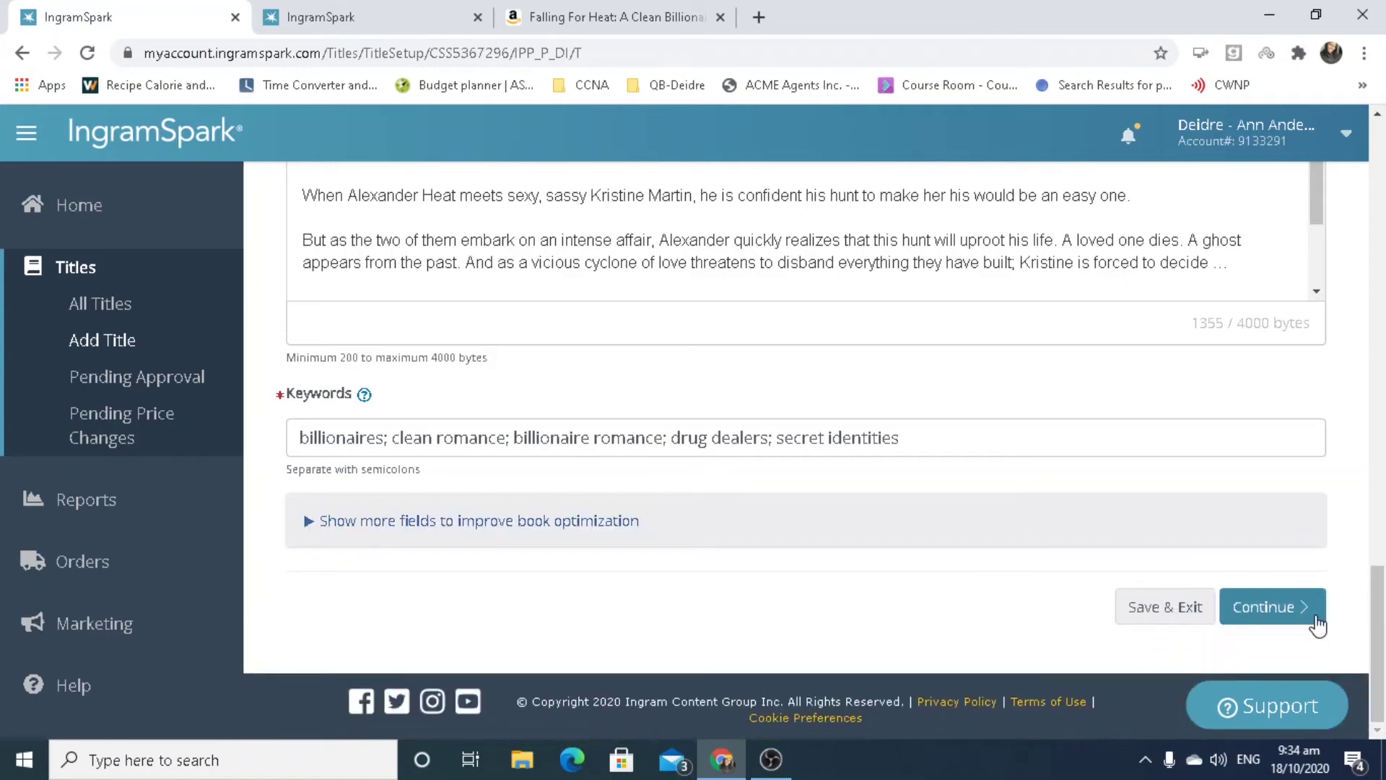
click(1314, 617)
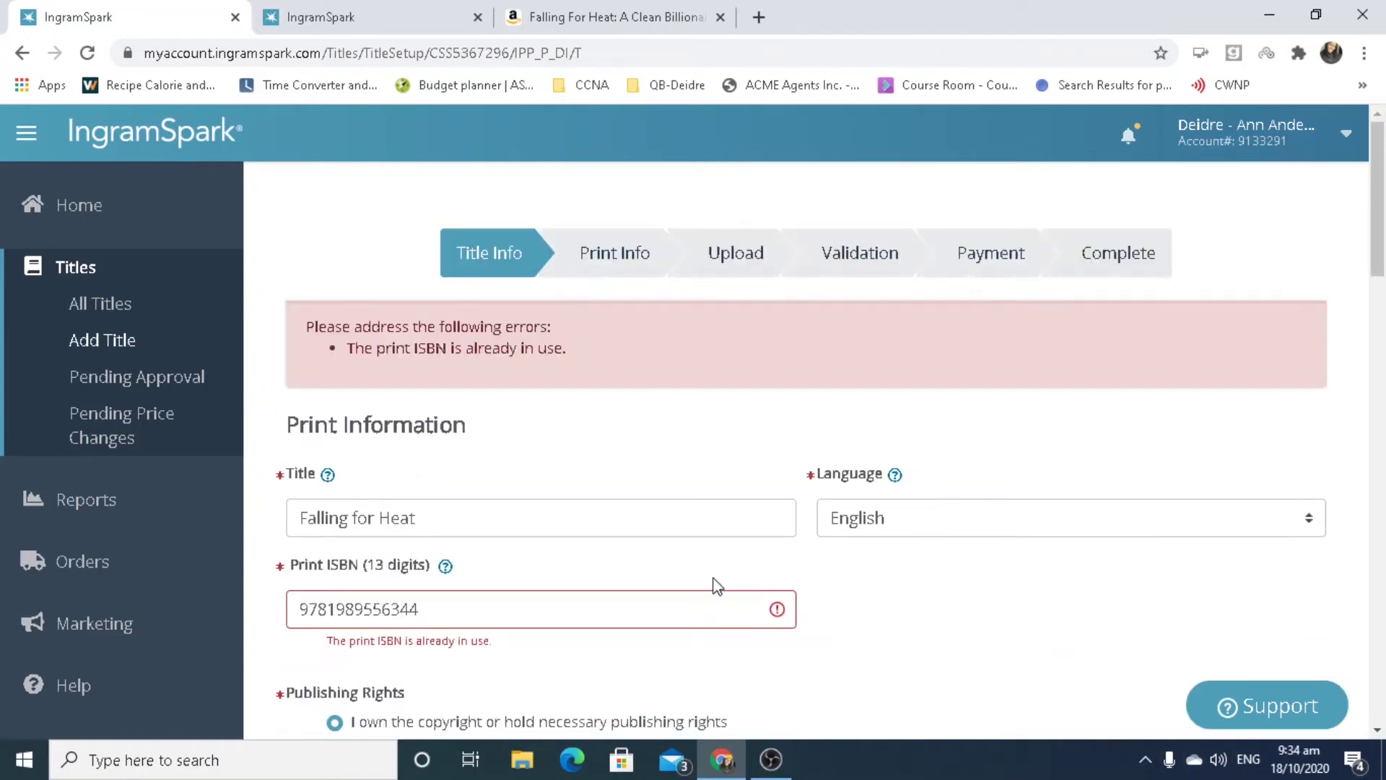
click(729, 608)
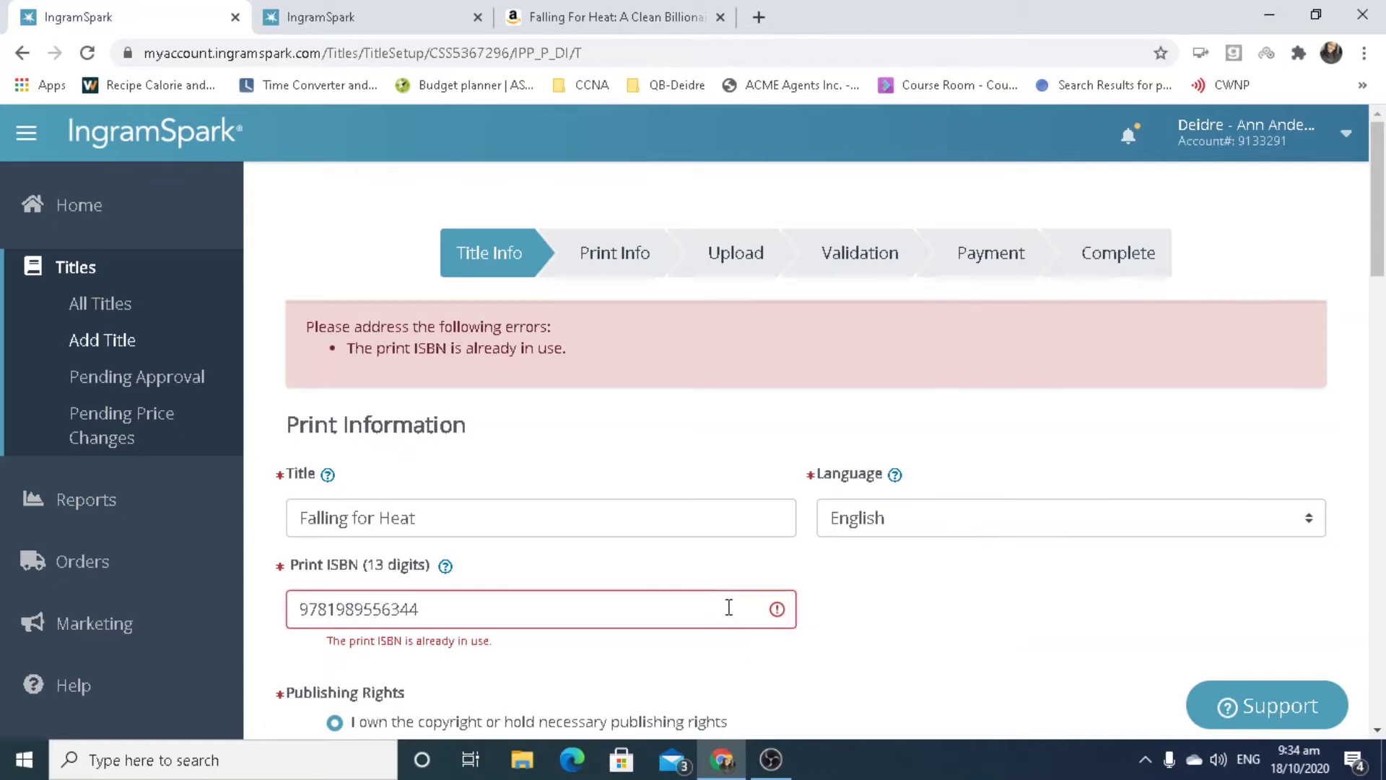
text(3)
drag(1381, 245, 1378, 693)
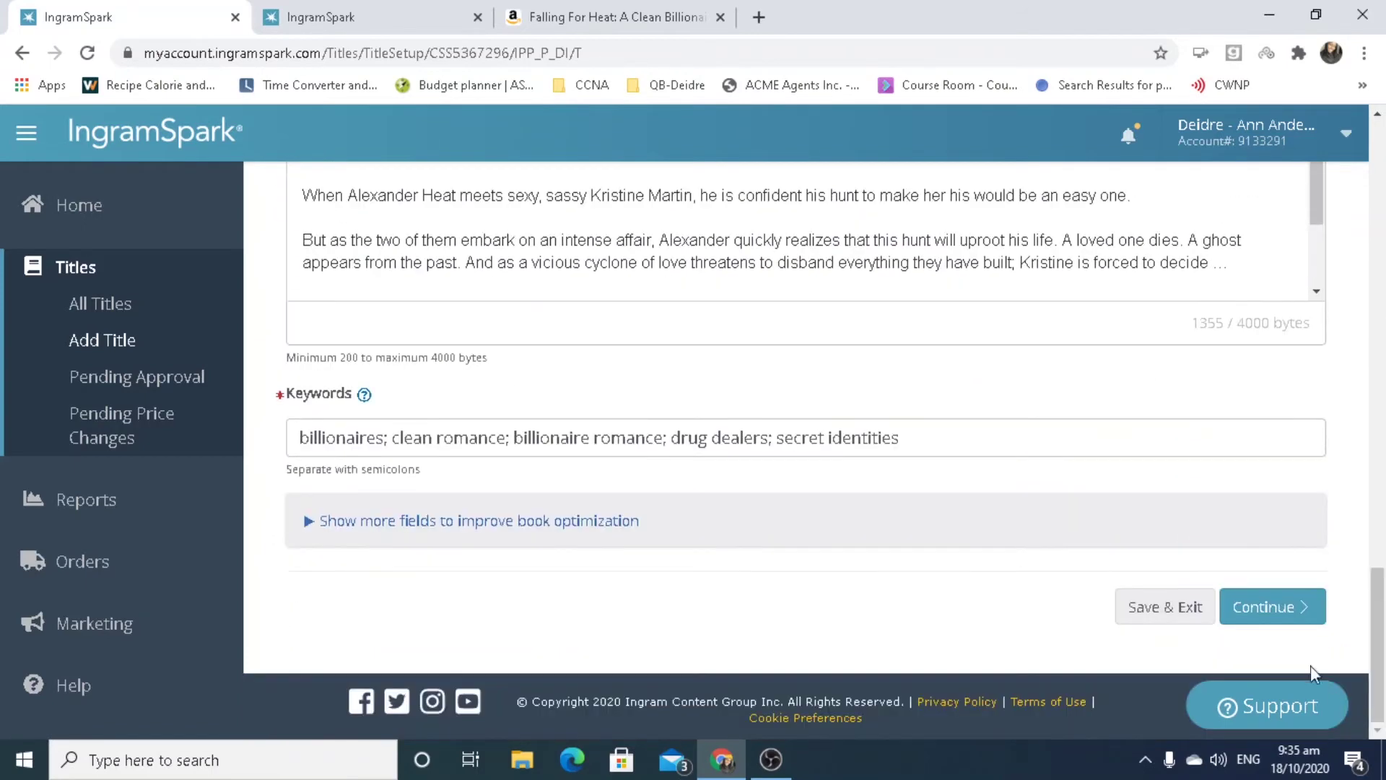
click(1262, 630)
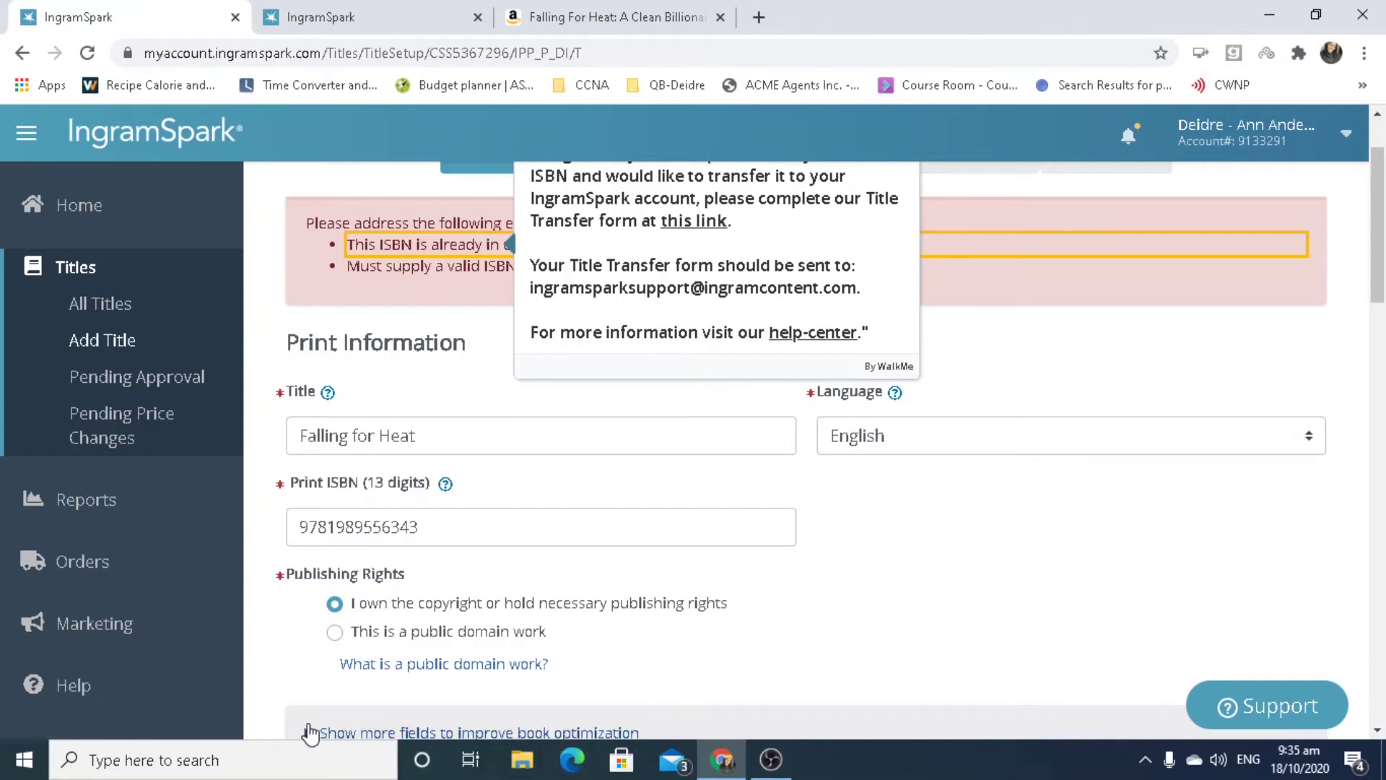
click(532, 772)
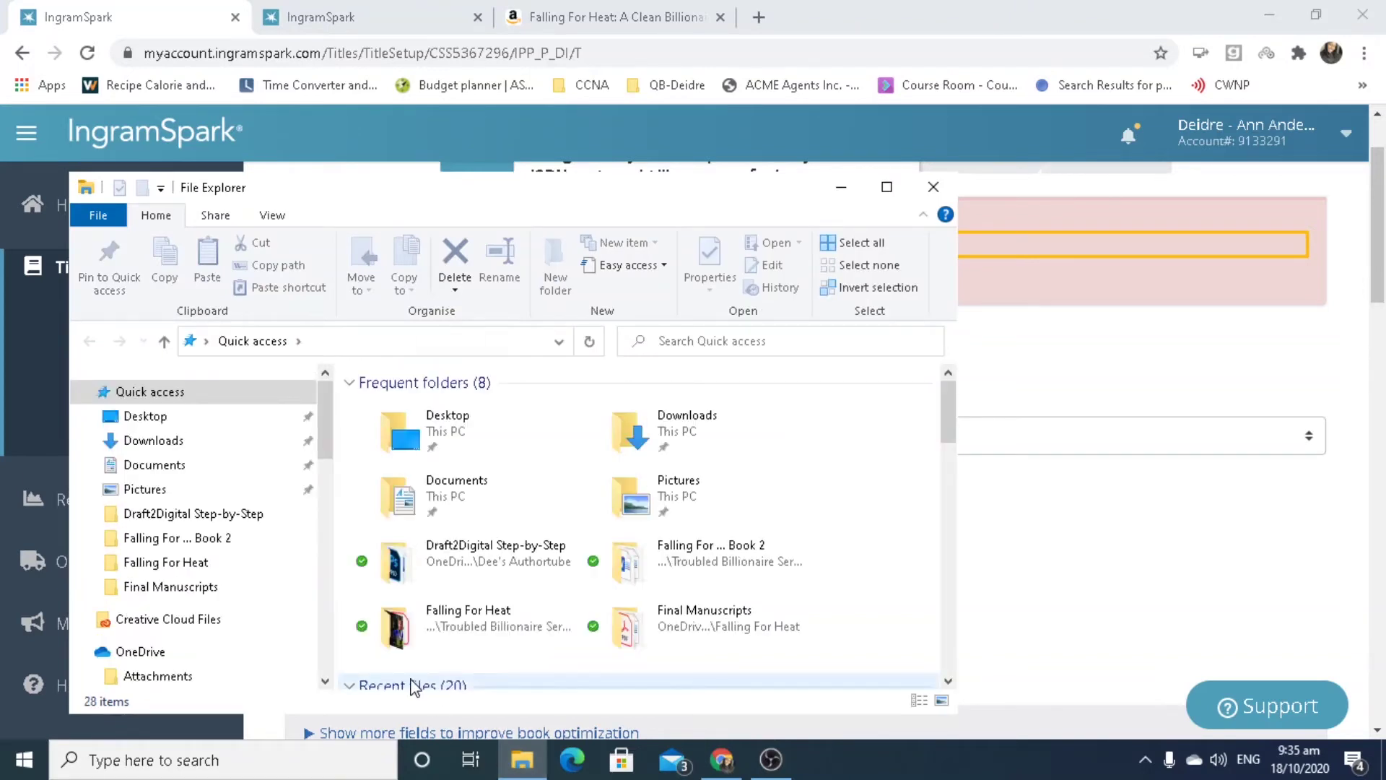
Open IGNITED - Paperback from Novels > Contemporary Romance Novels > Consumed by Heat Series > Ignited > FINAL DRAFTS.
drag(324, 421, 340, 557)
click(141, 496)
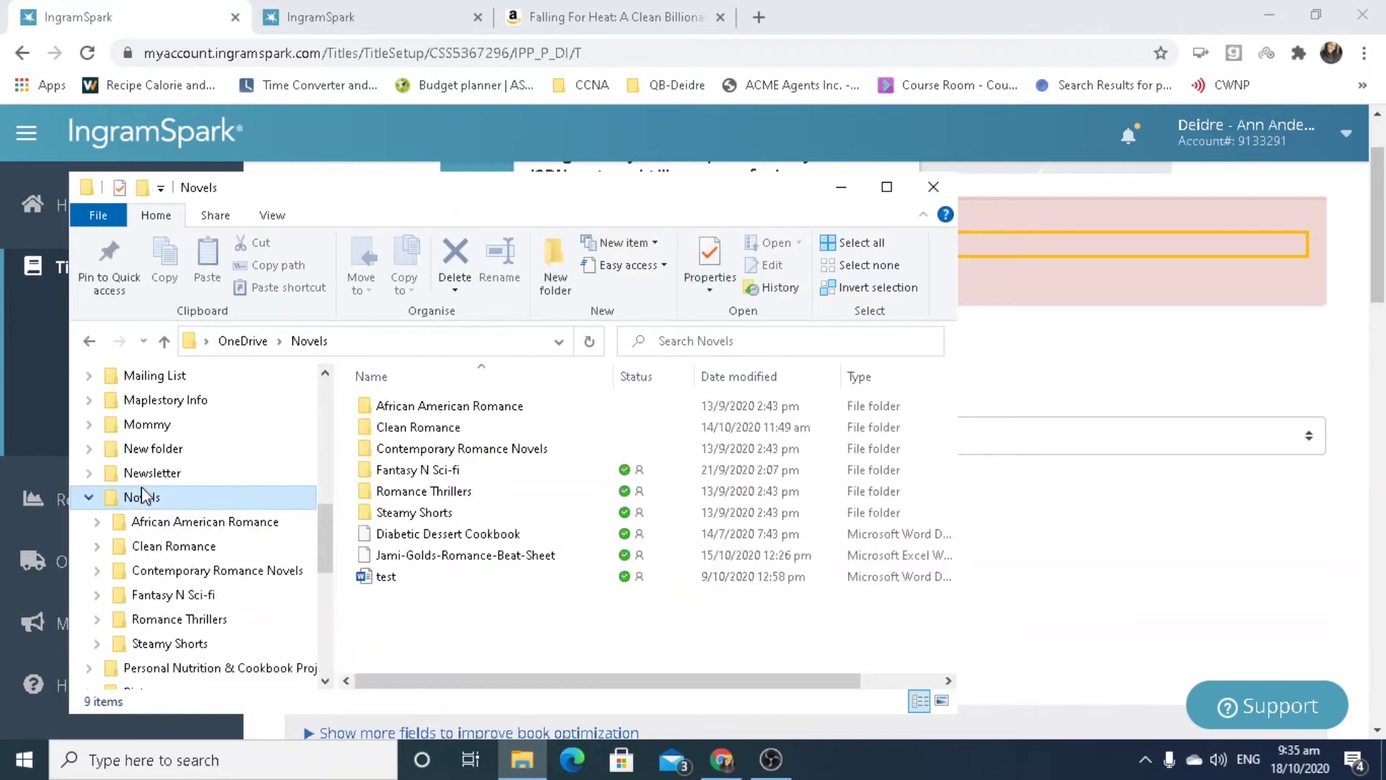
double_click(421, 450)
double_click(456, 429)
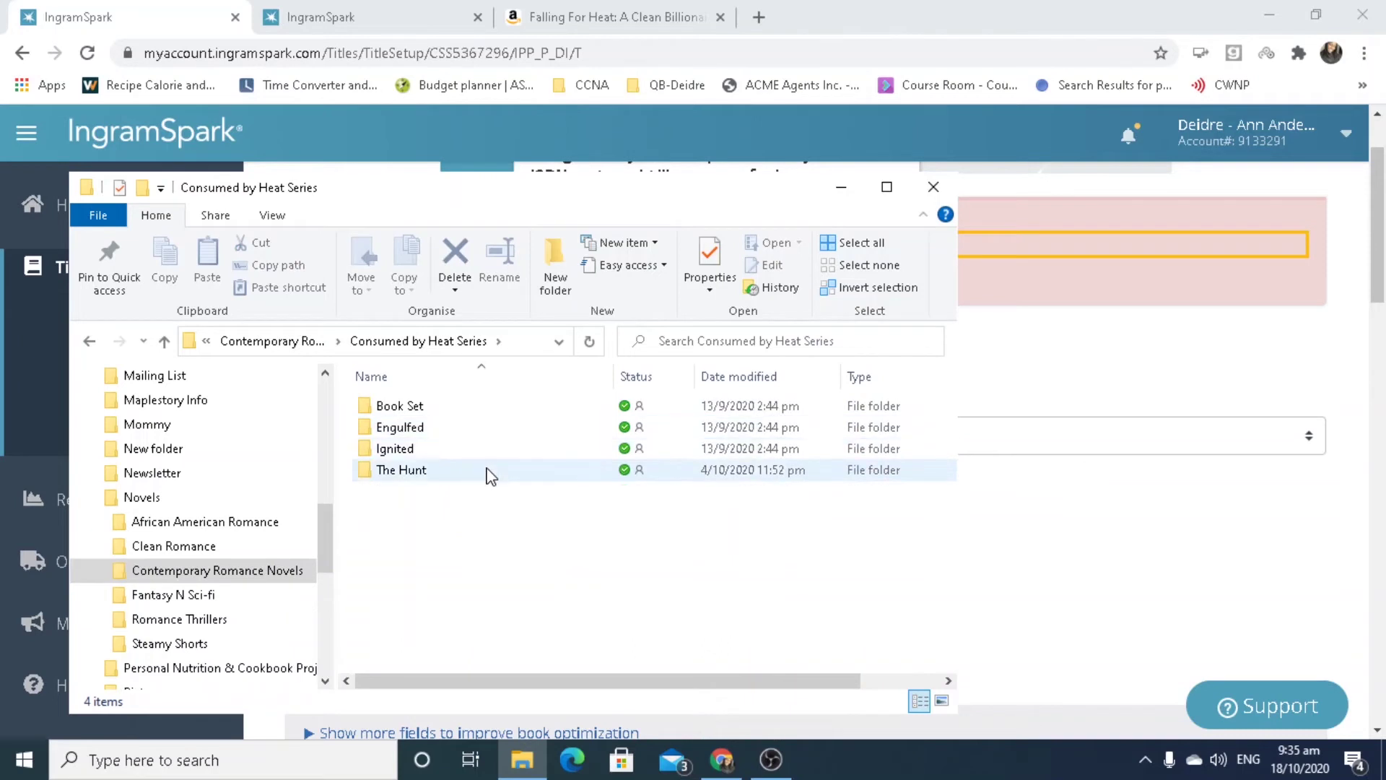
double_click(496, 450)
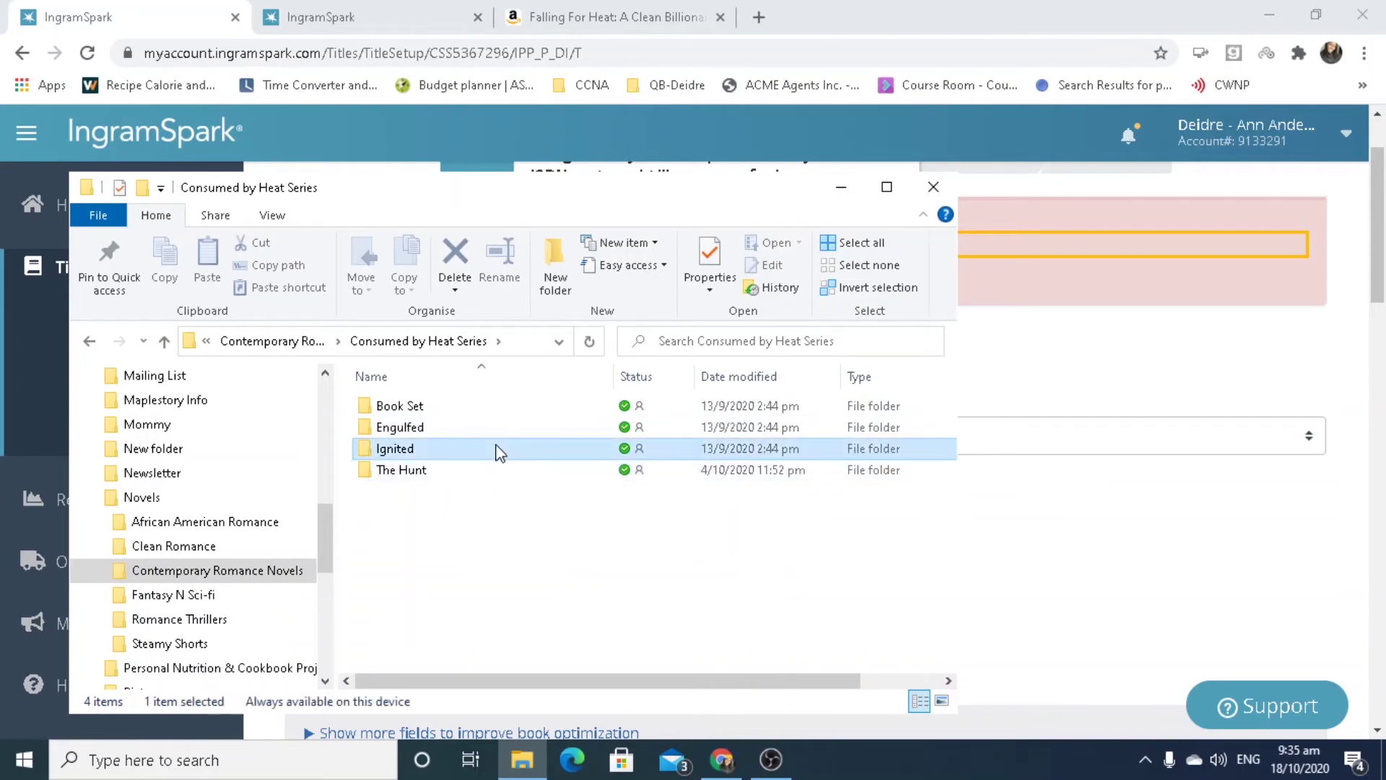
double_click(479, 405)
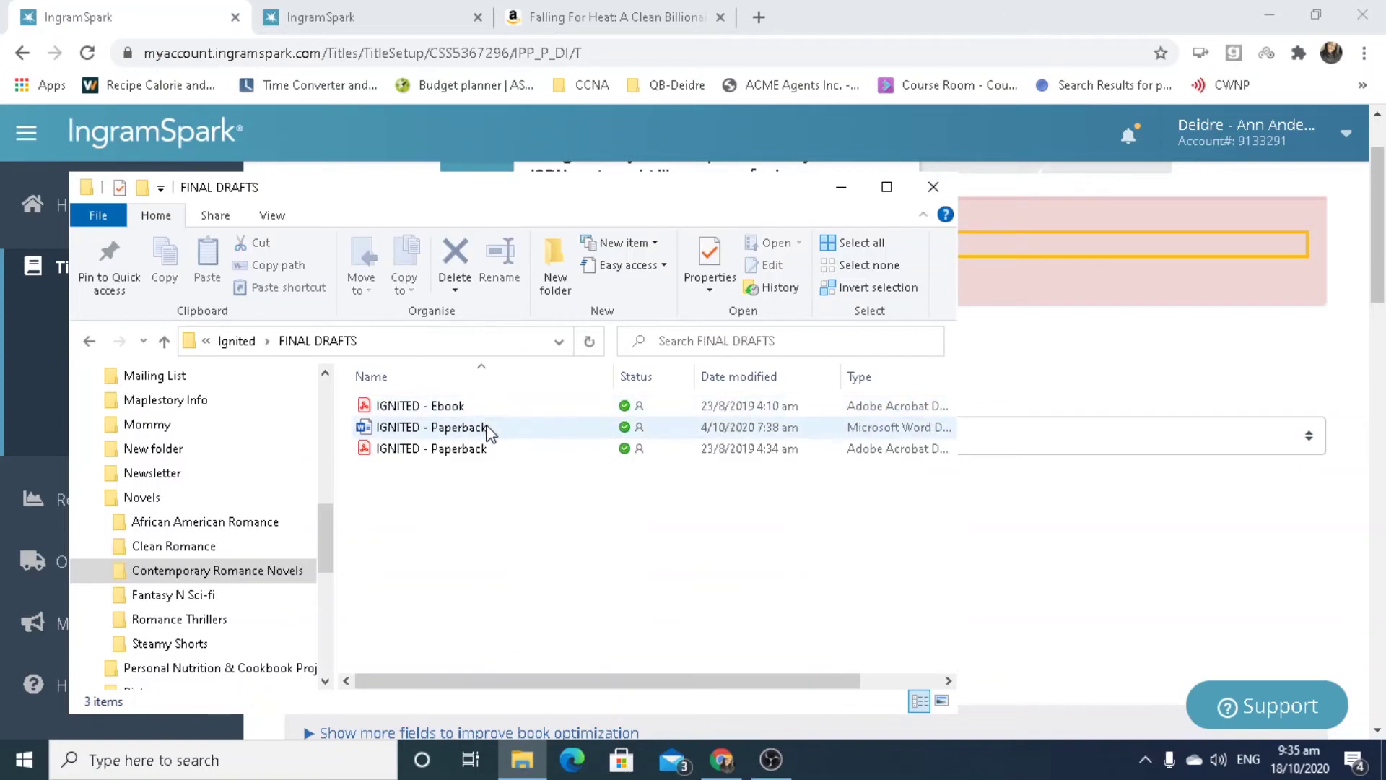
double_click(487, 429)
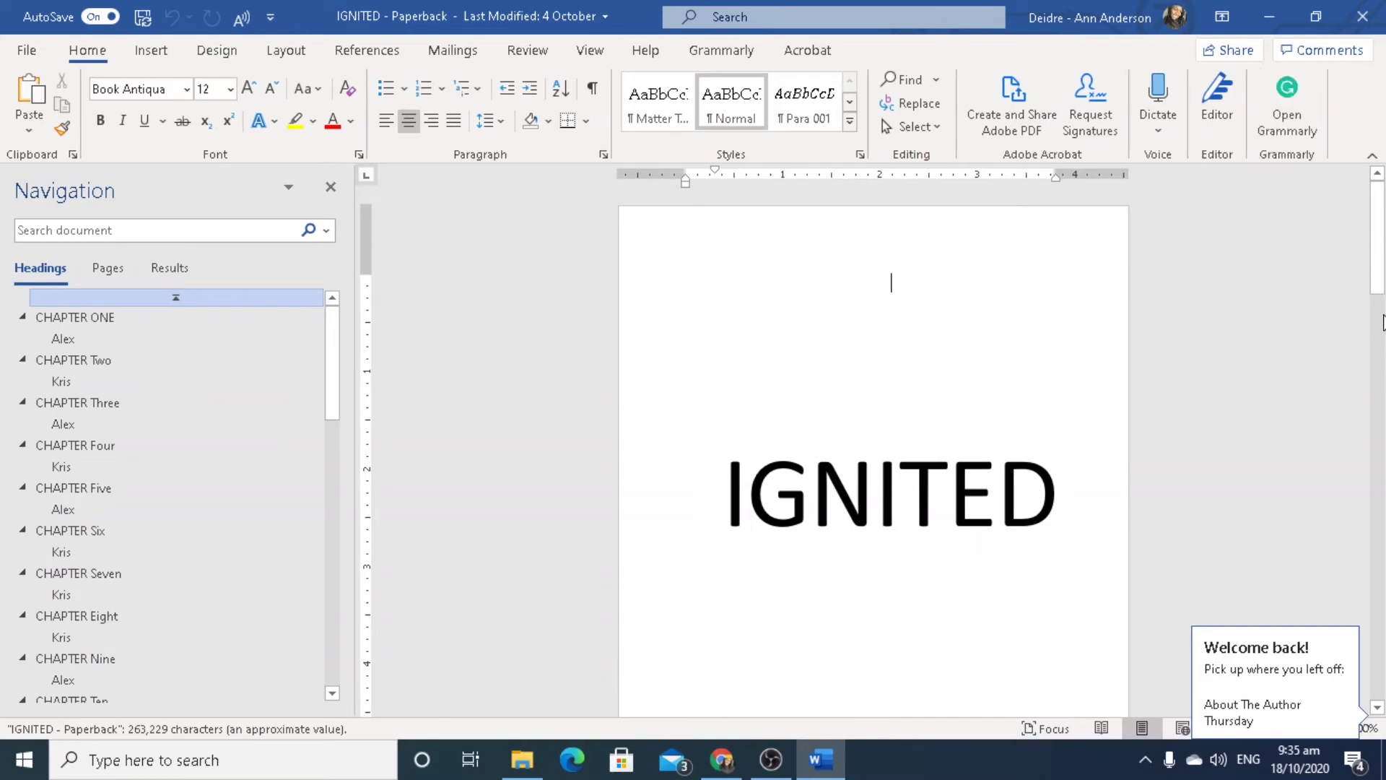
scroll(1299, 288, down, 5)
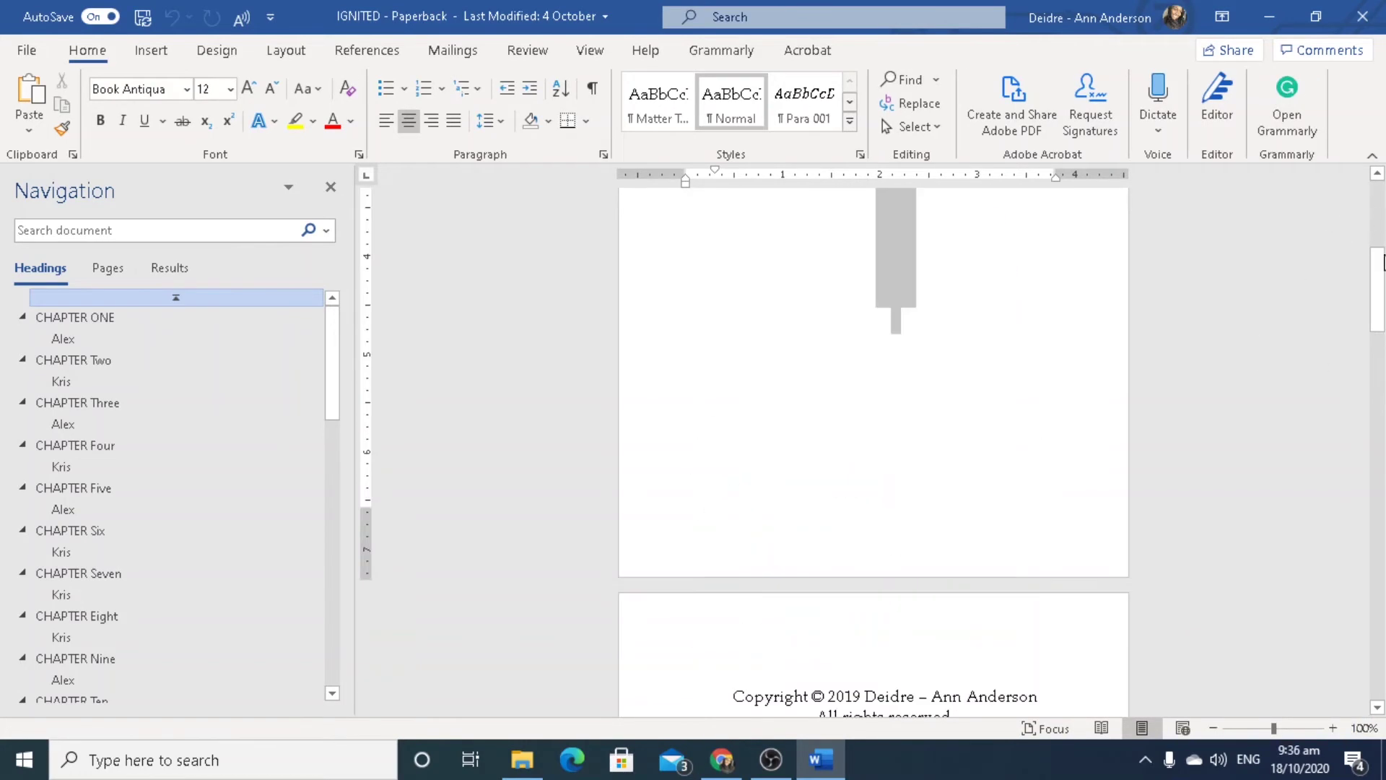
drag(1382, 296, 1382, 335)
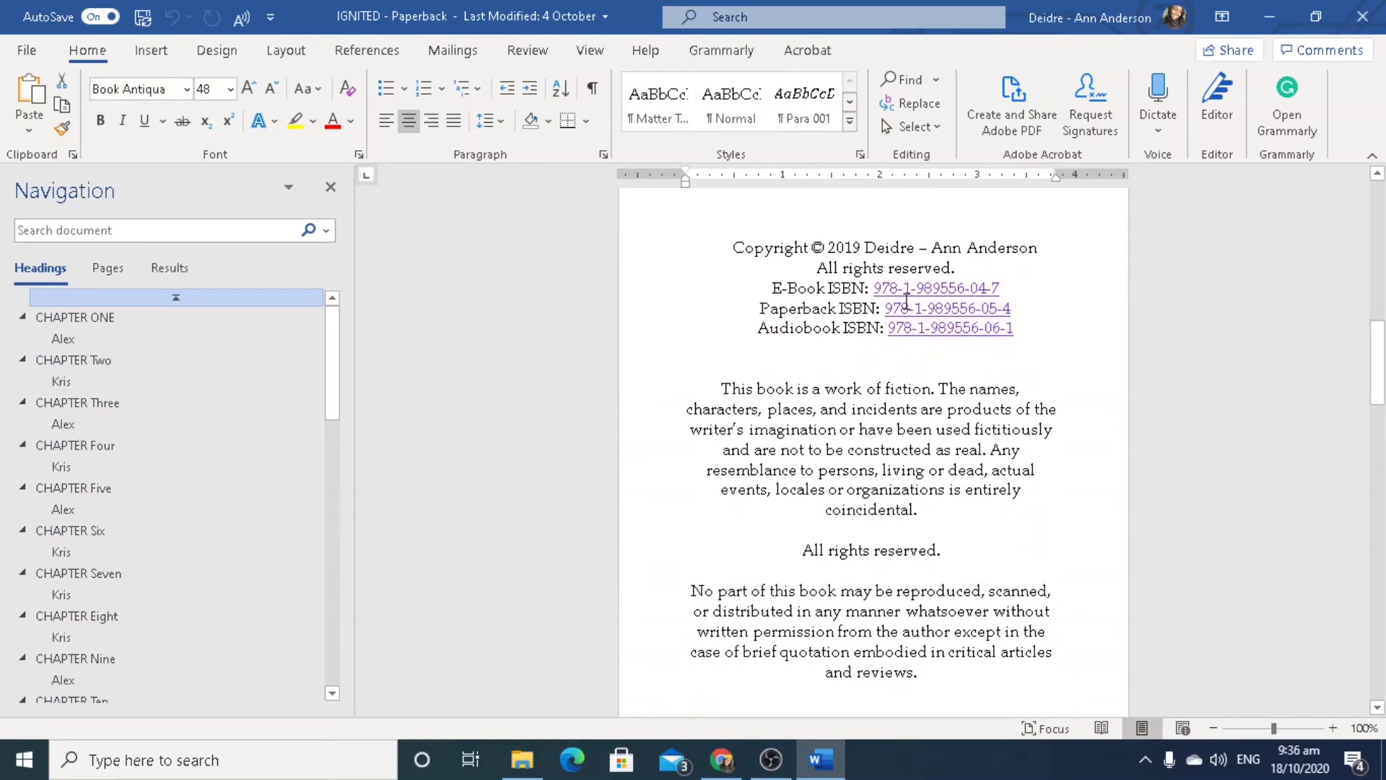
drag(1013, 308, 887, 304)
key(ctrl+c)
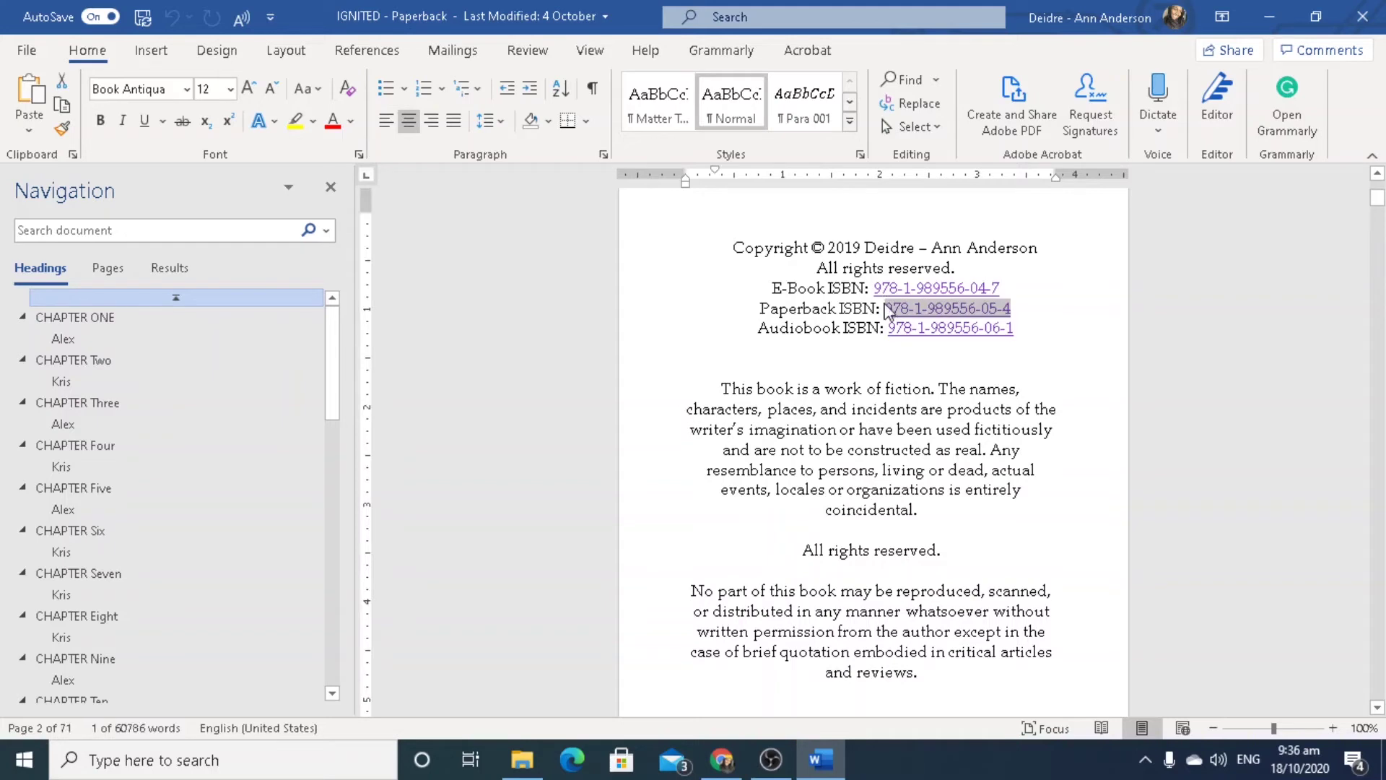
click(1268, 16)
click(1031, 9)
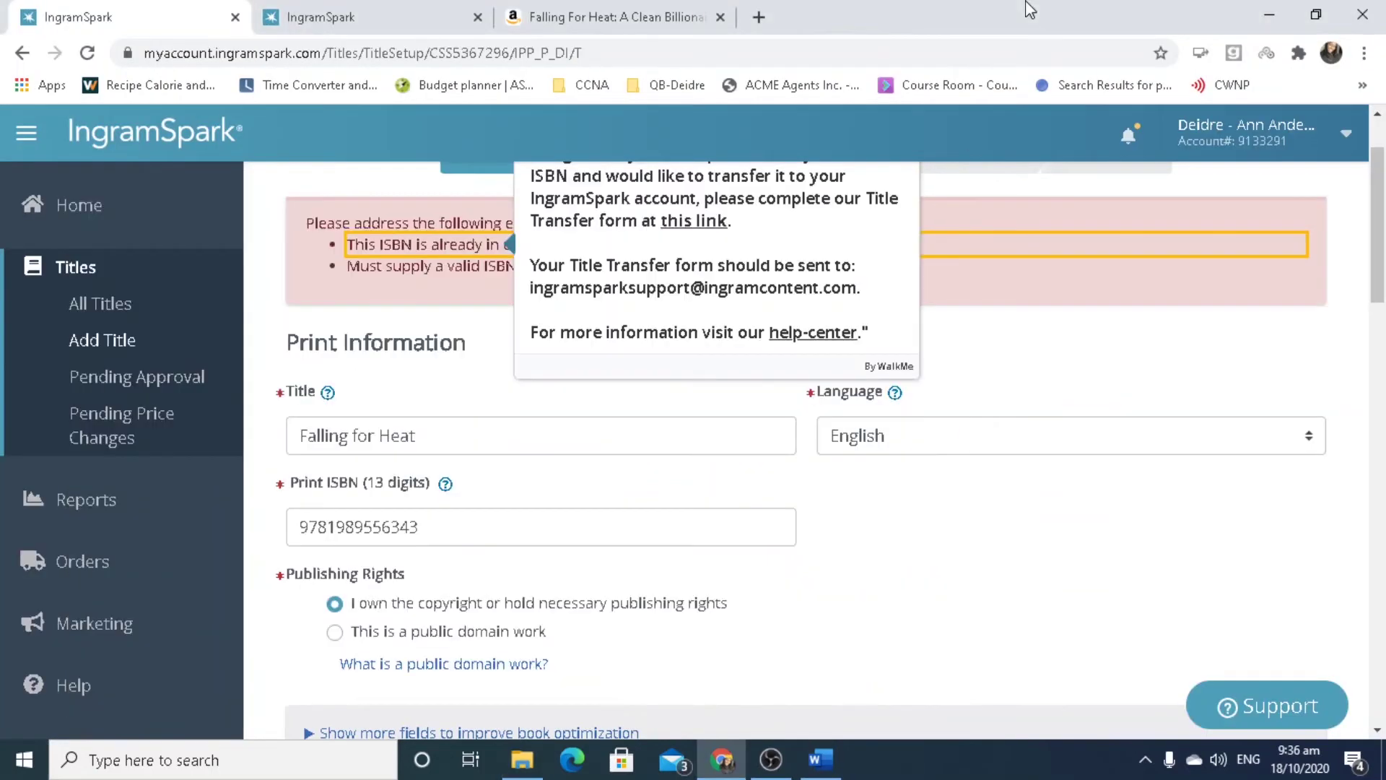
click(519, 518)
double_click(519, 519)
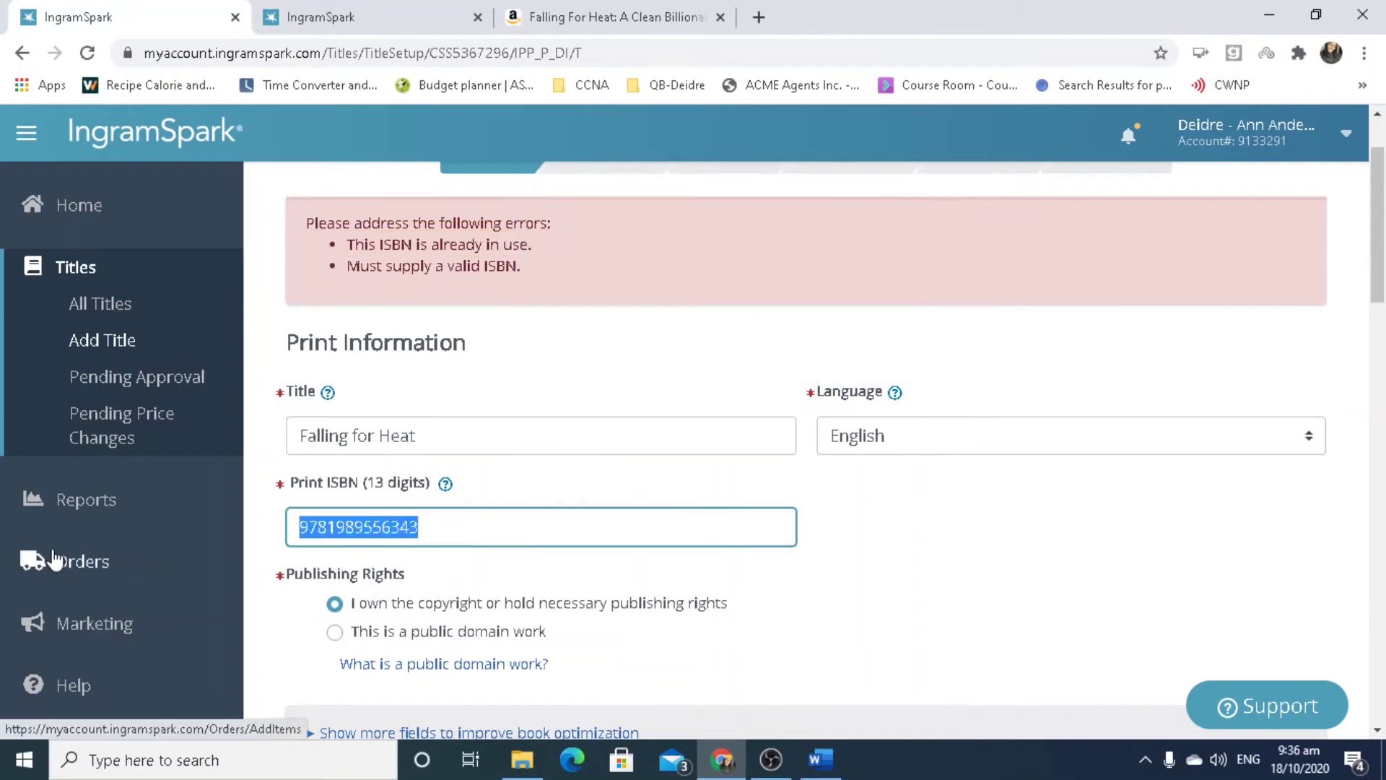
key(ctrl+v)
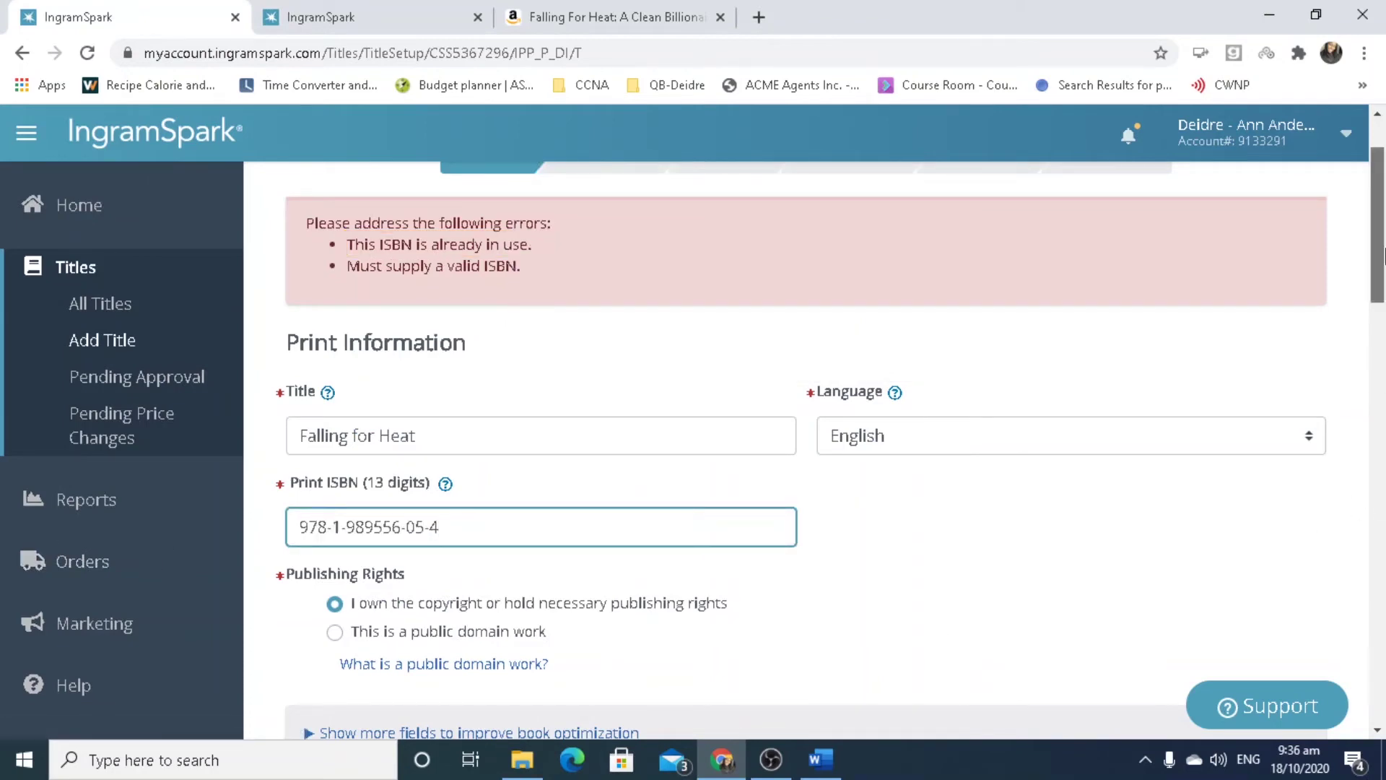
drag(1382, 254, 1382, 673)
click(1282, 610)
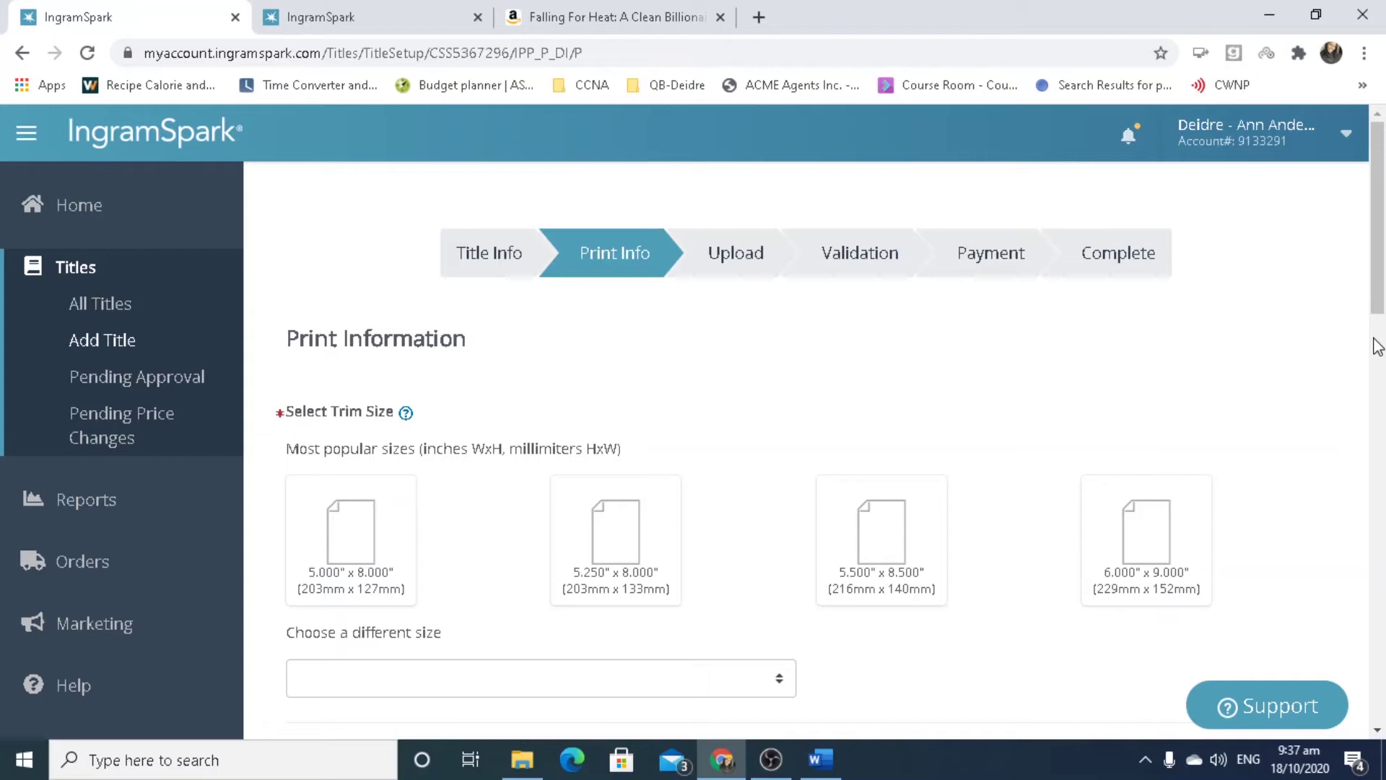
Choose 5.250 x 8.000 trim, Black & White interior on Creme paper, and Perfect Bound paperback binding.
drag(1378, 165, 1384, 254)
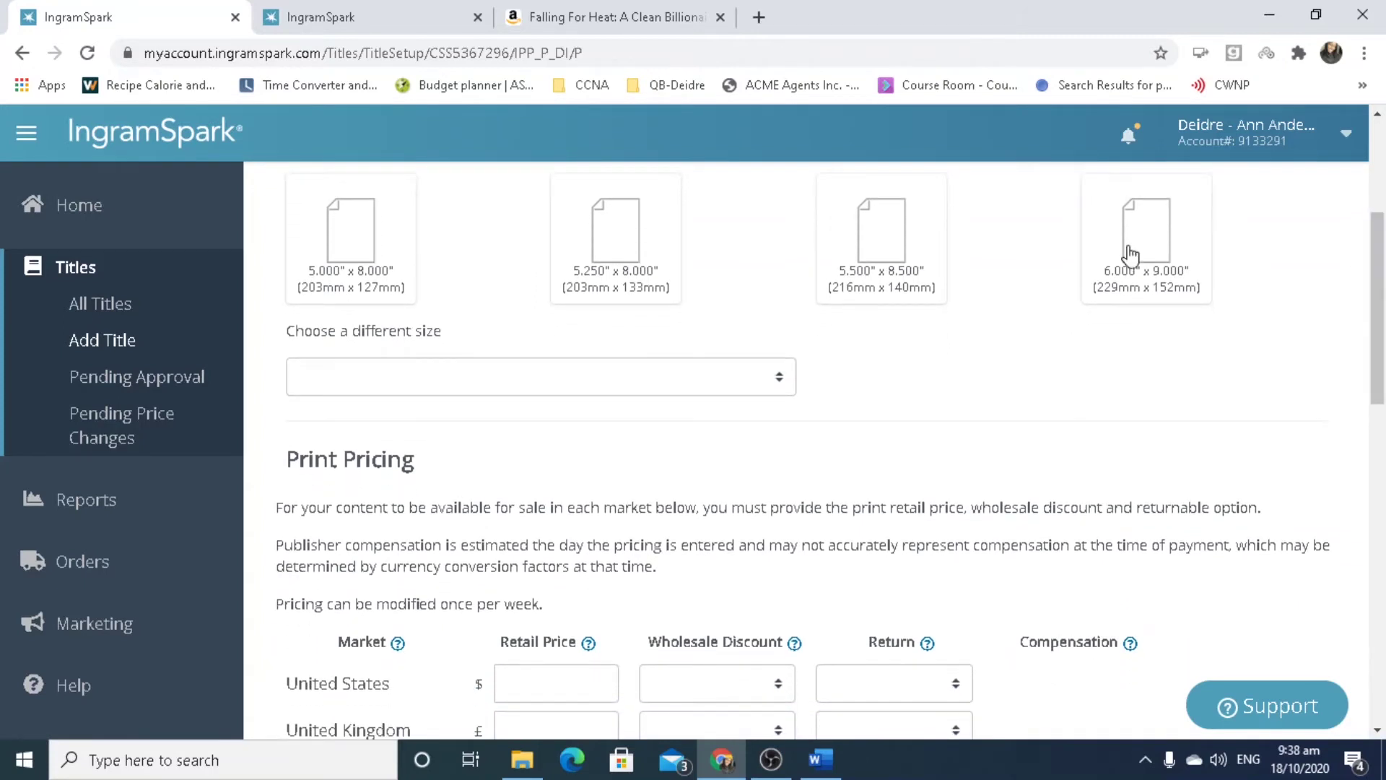
click(664, 221)
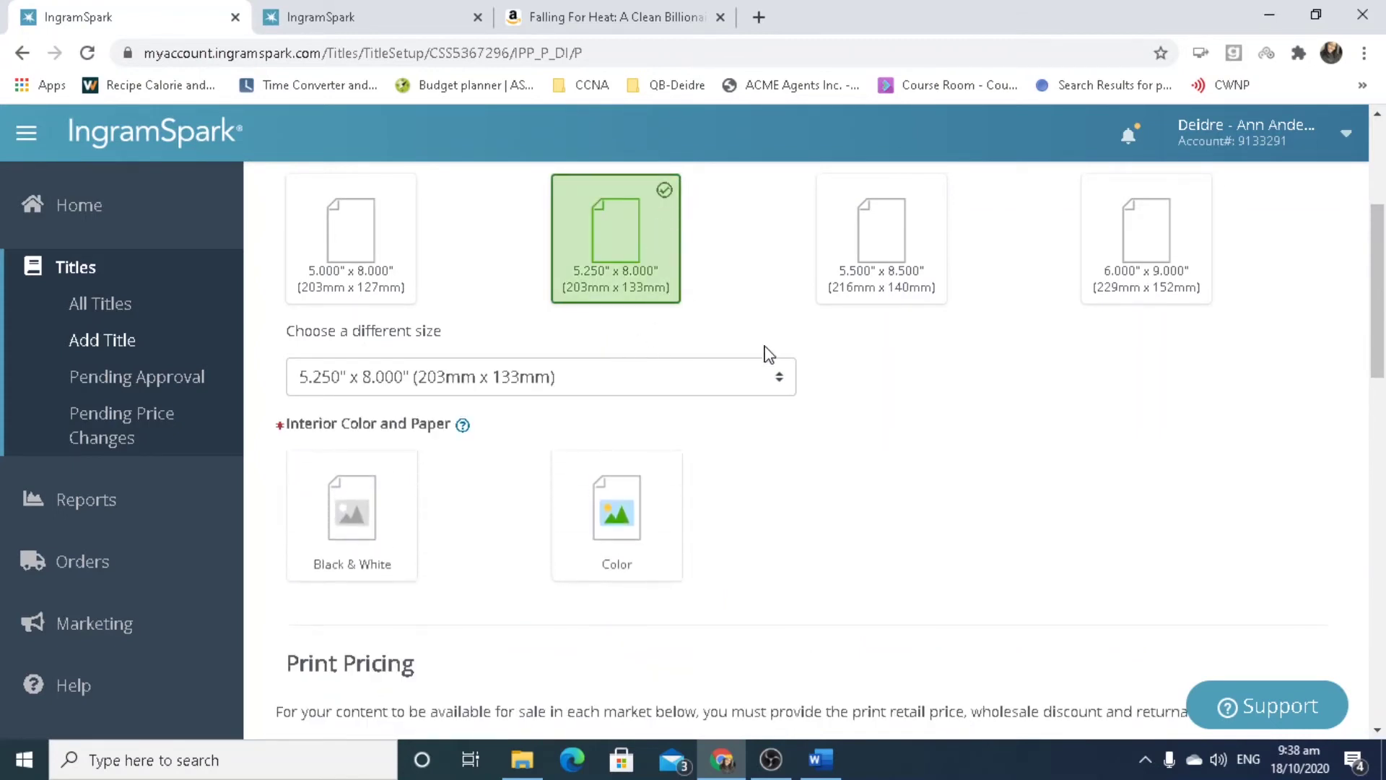
drag(1382, 322, 1383, 375)
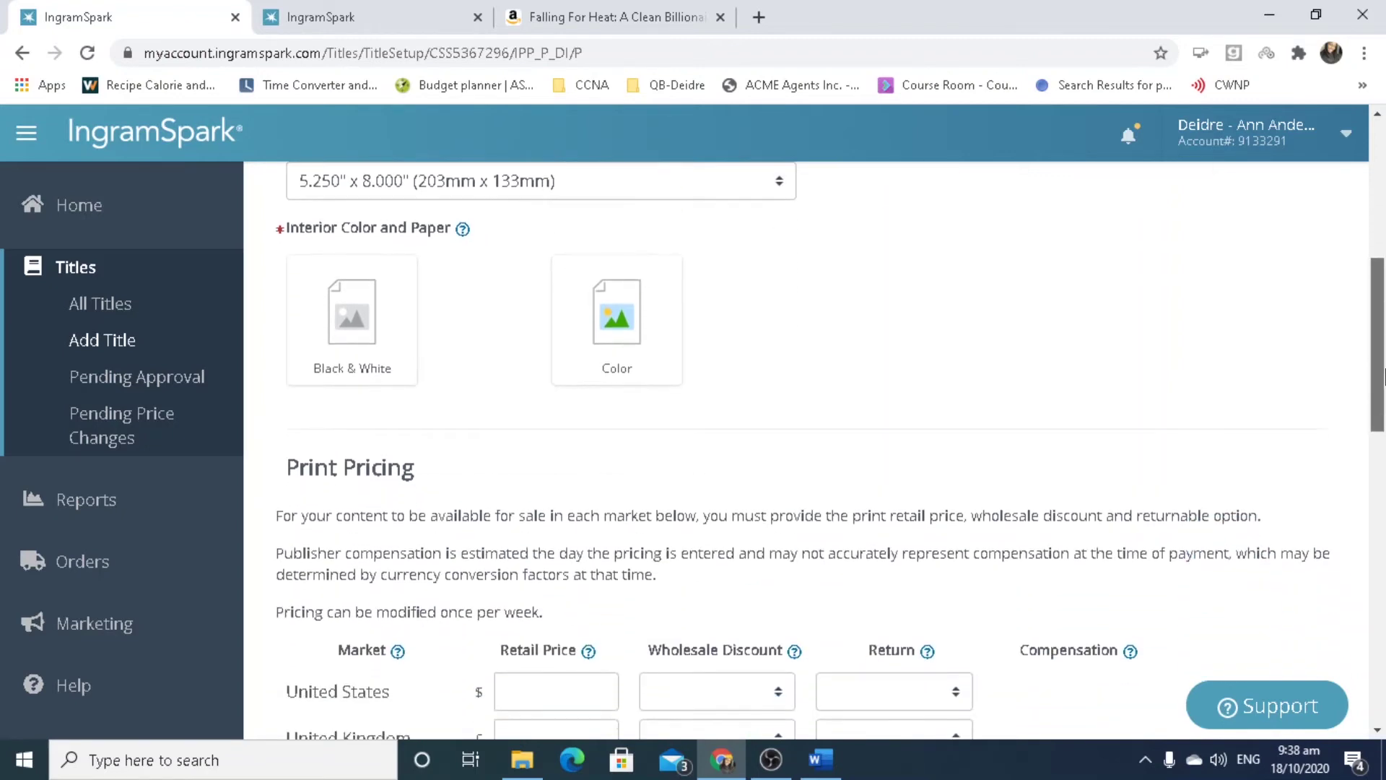
drag(1383, 375, 1383, 384)
click(304, 310)
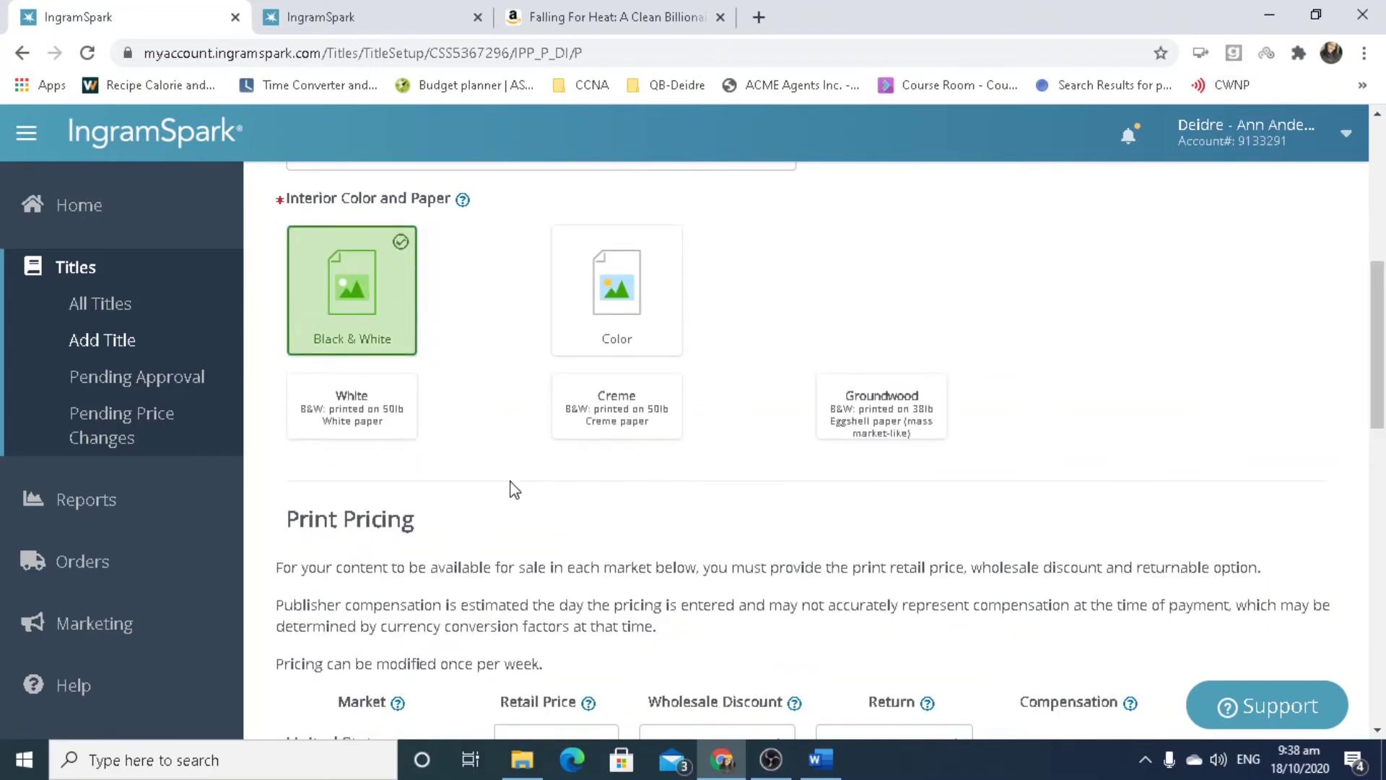
click(619, 418)
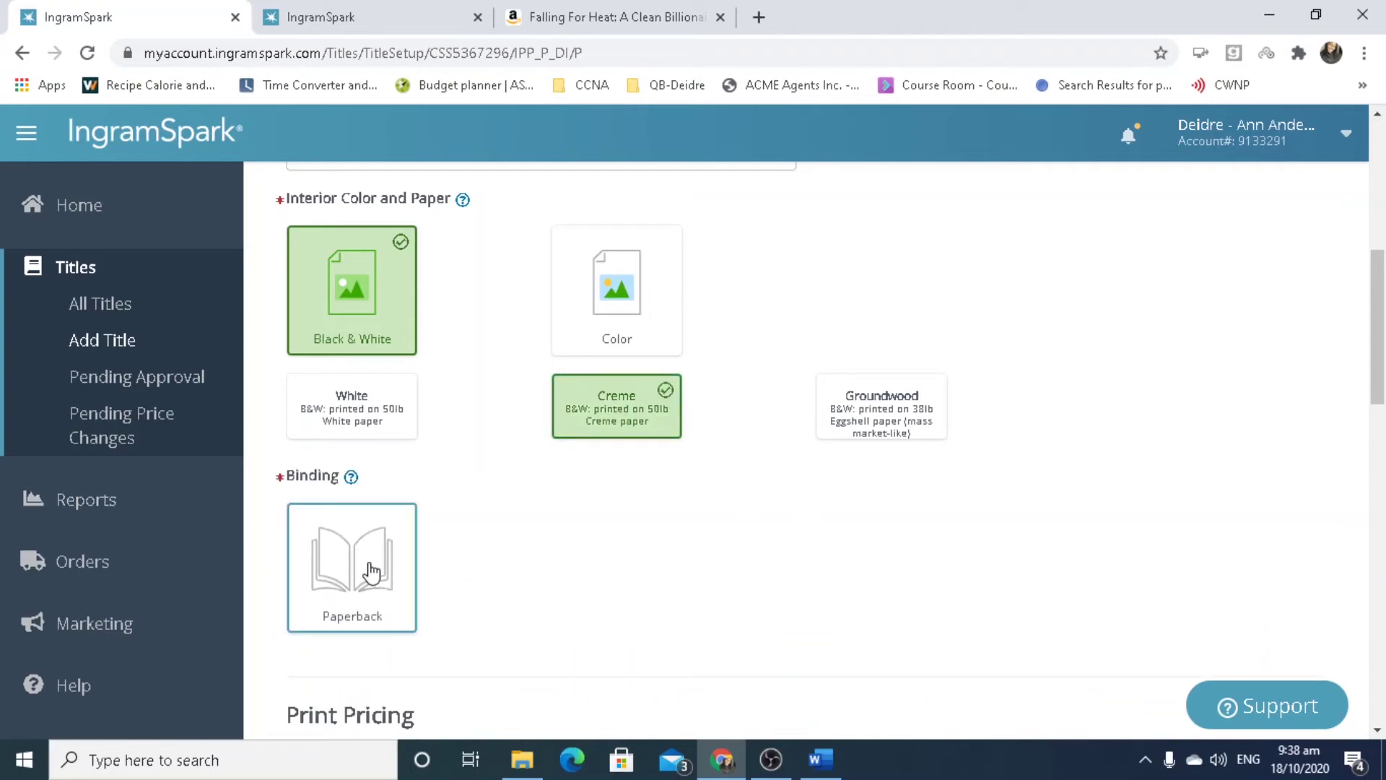
click(371, 572)
drag(1378, 361, 1383, 417)
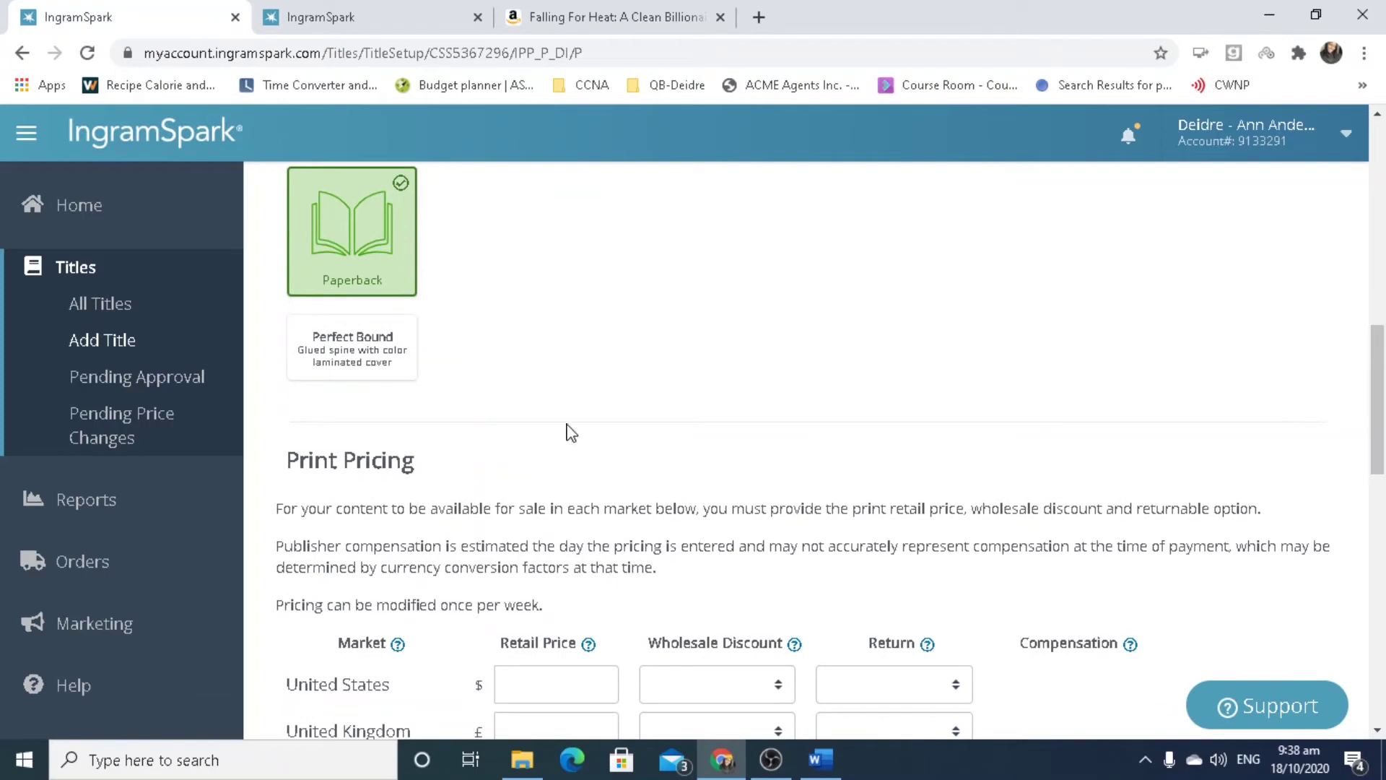
click(387, 359)
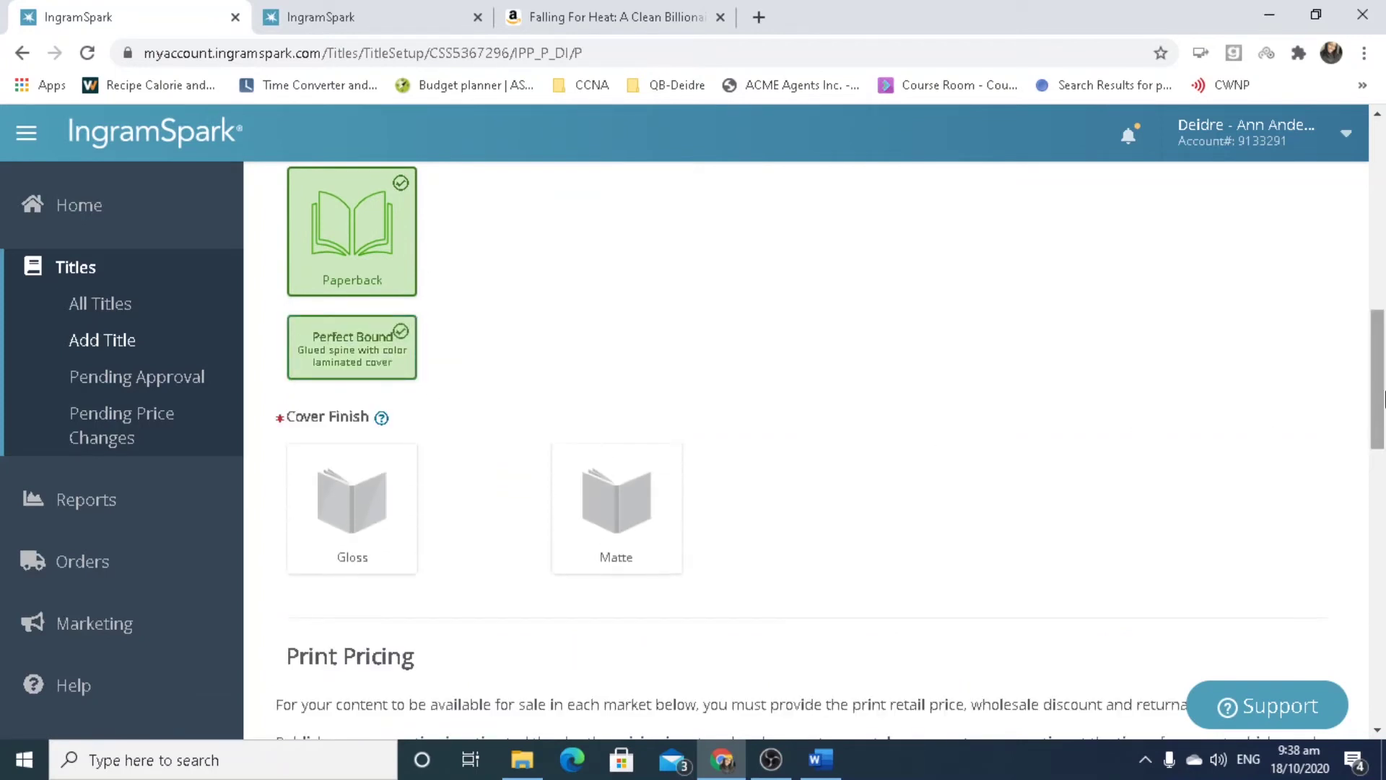
Briefly switch trim size to 6.000 x 9.000, restore 5.250 x 8.000, and scroll to Cover Finish.
drag(1382, 396, 1382, 303)
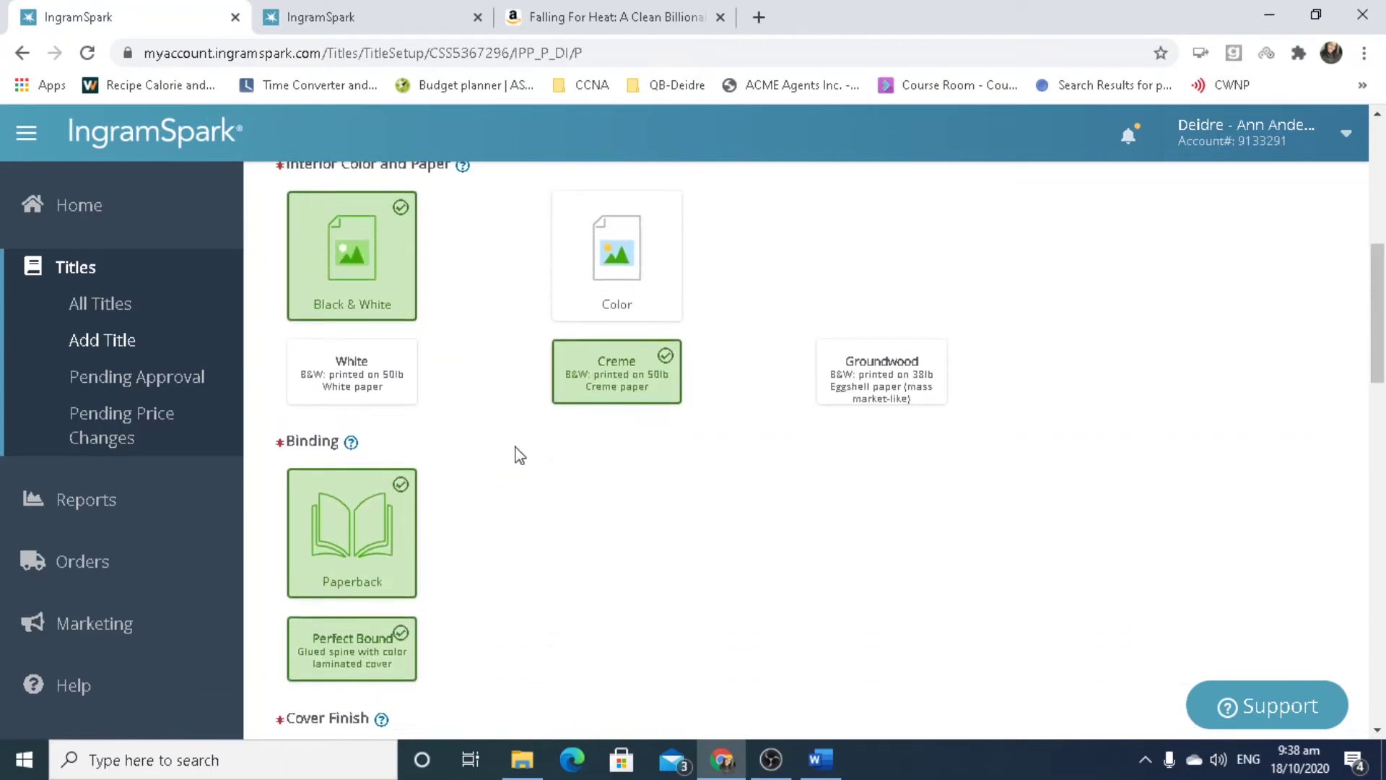
drag(1380, 306, 1379, 208)
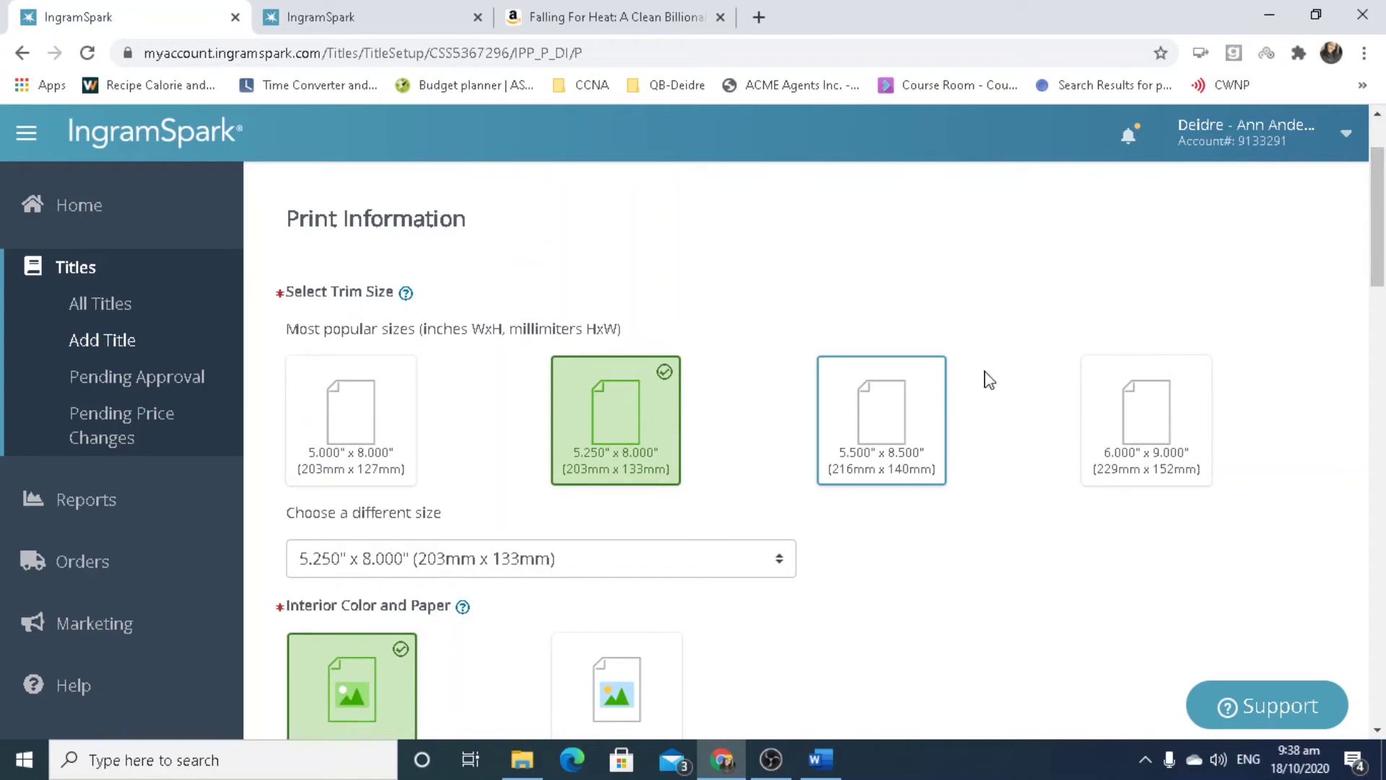
click(1180, 429)
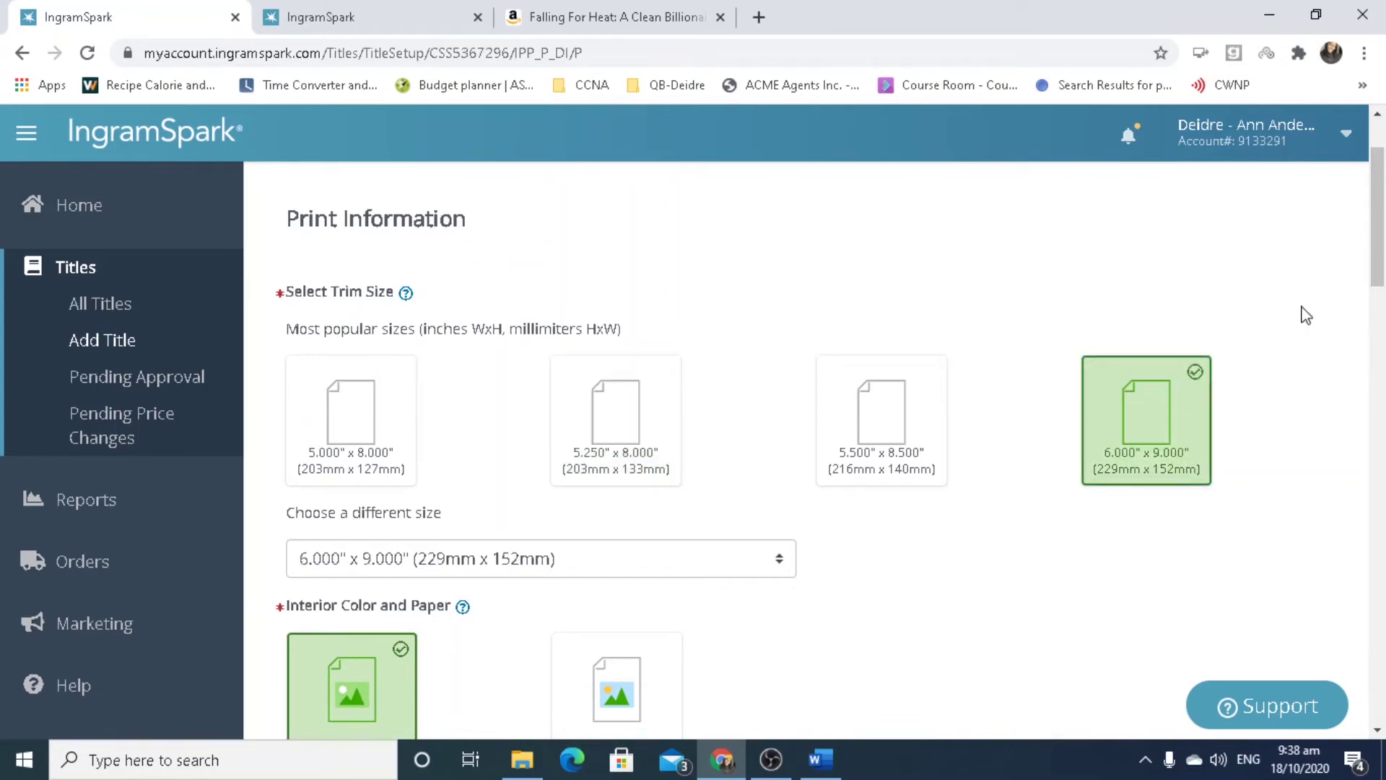
drag(1374, 201, 1383, 310)
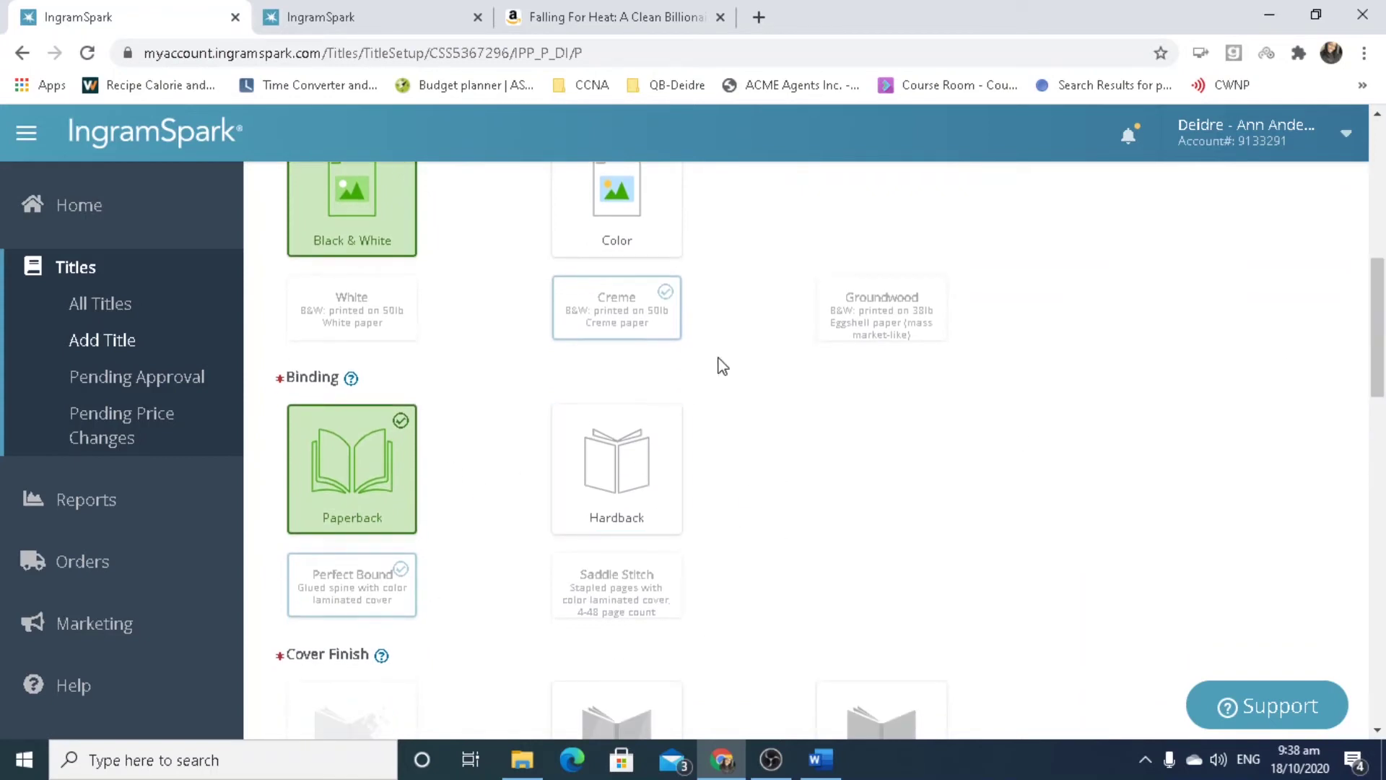
drag(1383, 320, 1383, 237)
click(610, 304)
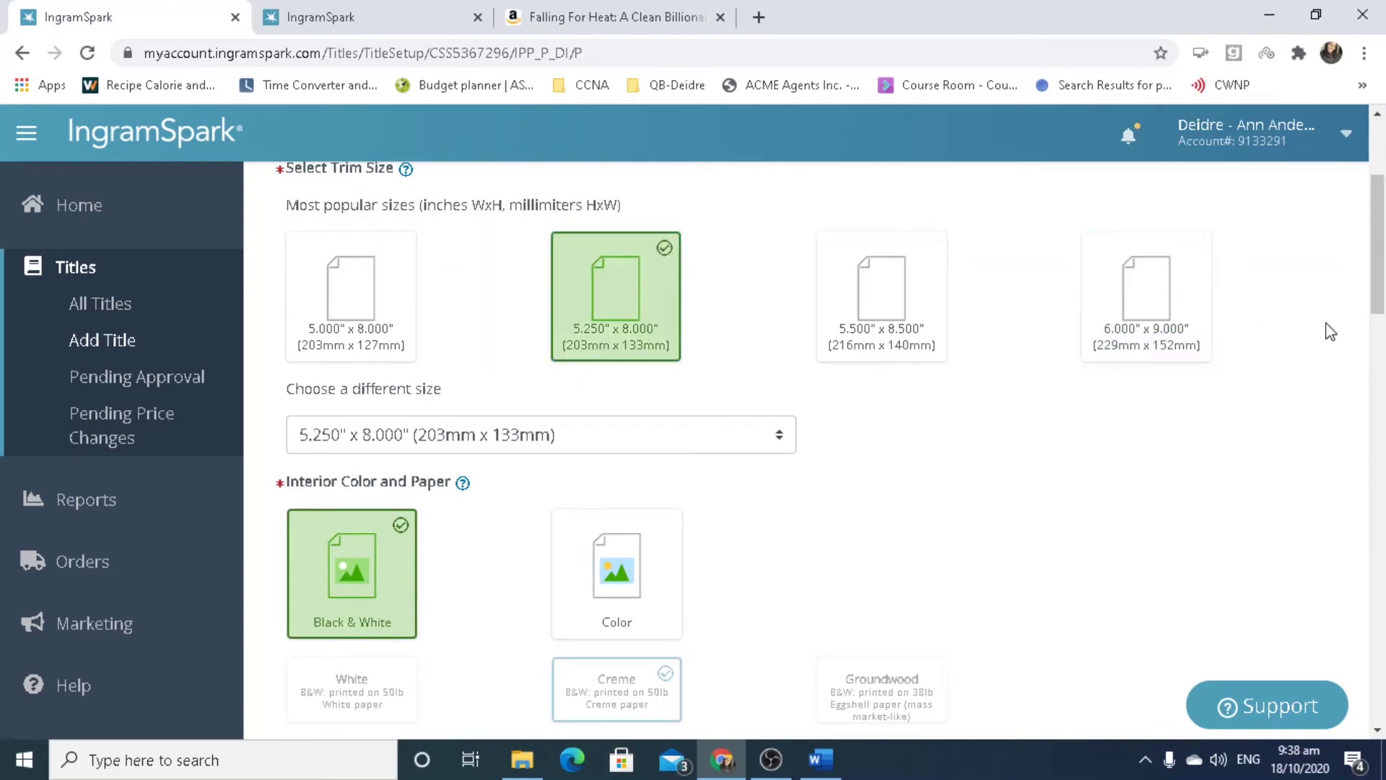
mouse_move(1383, 256)
mouse_down()
mouse_move(1383, 375)
mouse_move(1383, 259)
mouse_up()
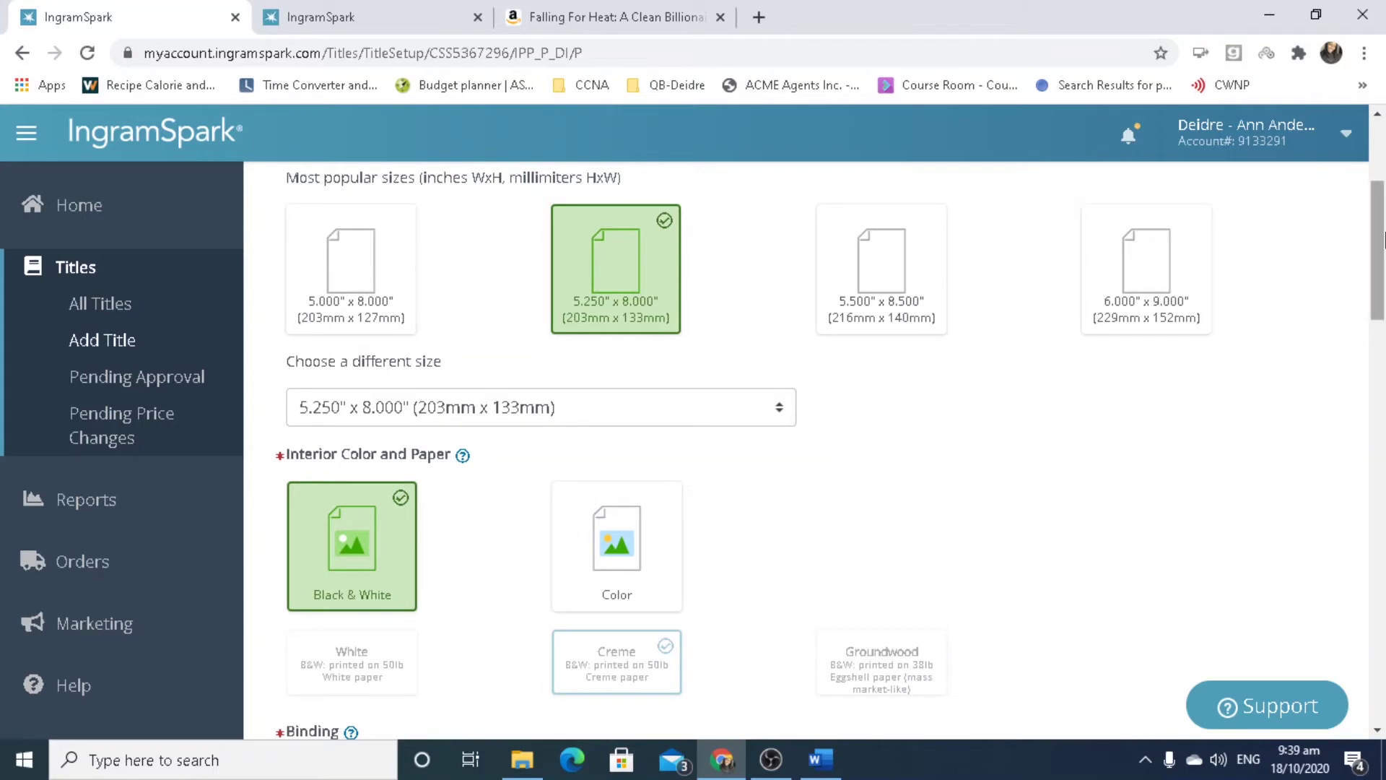
drag(1383, 238, 1383, 319)
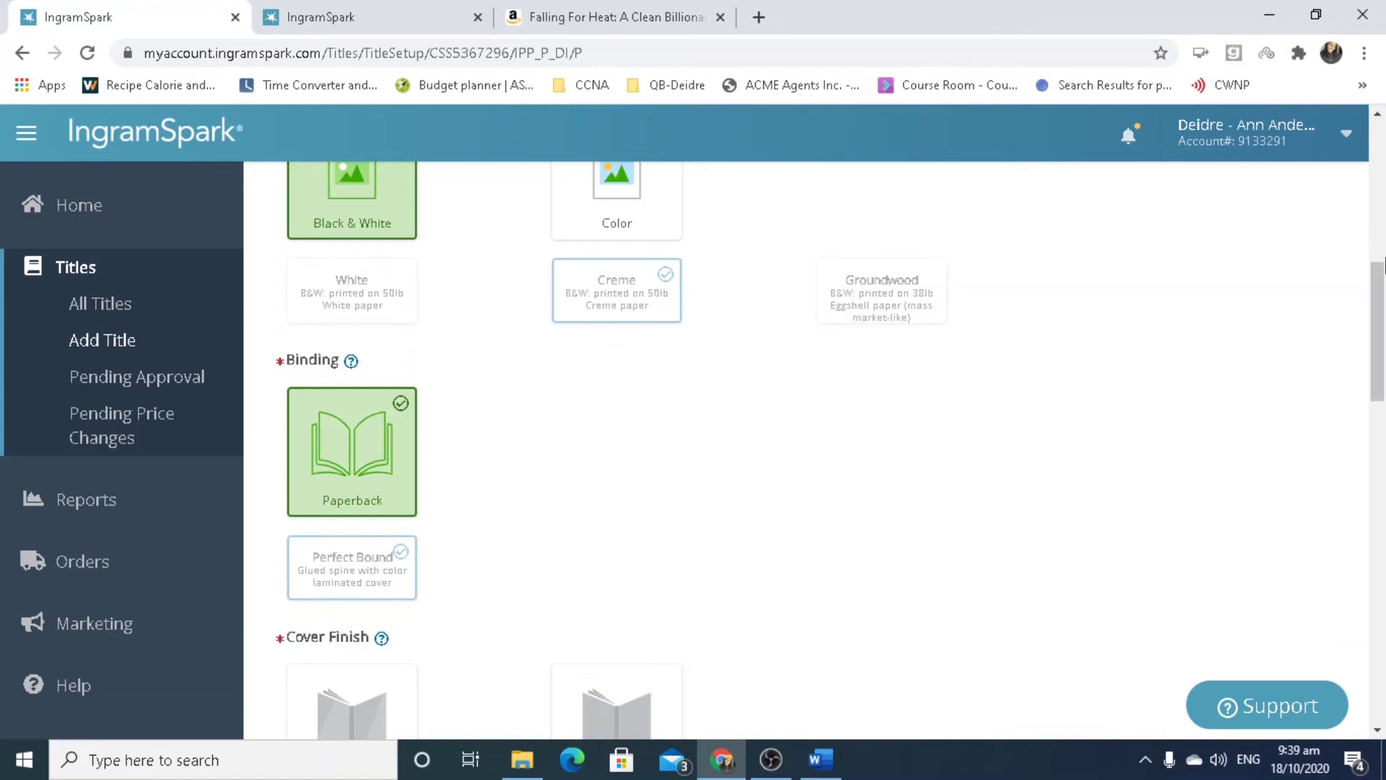
drag(1383, 334, 1383, 415)
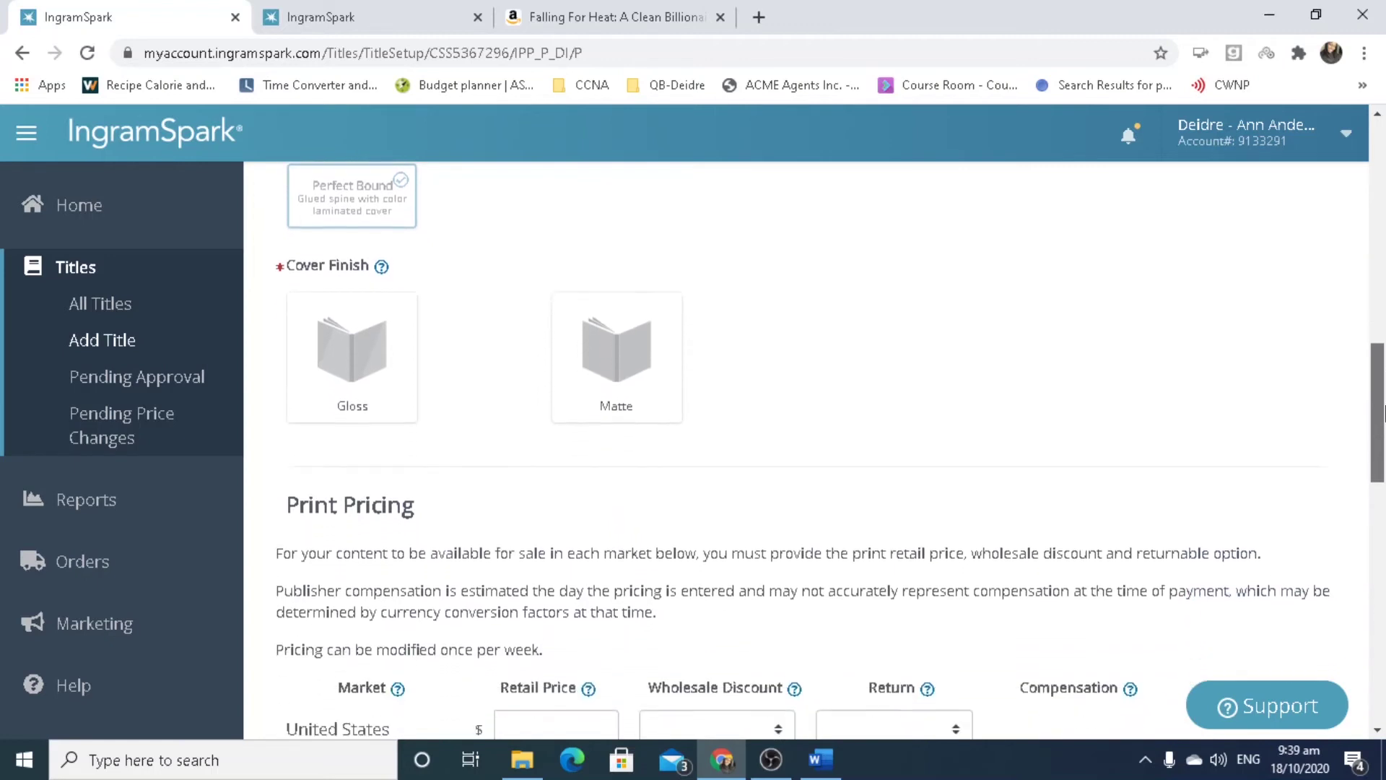
Choose the Gloss cover finish and enter a page count of 375.
click(368, 407)
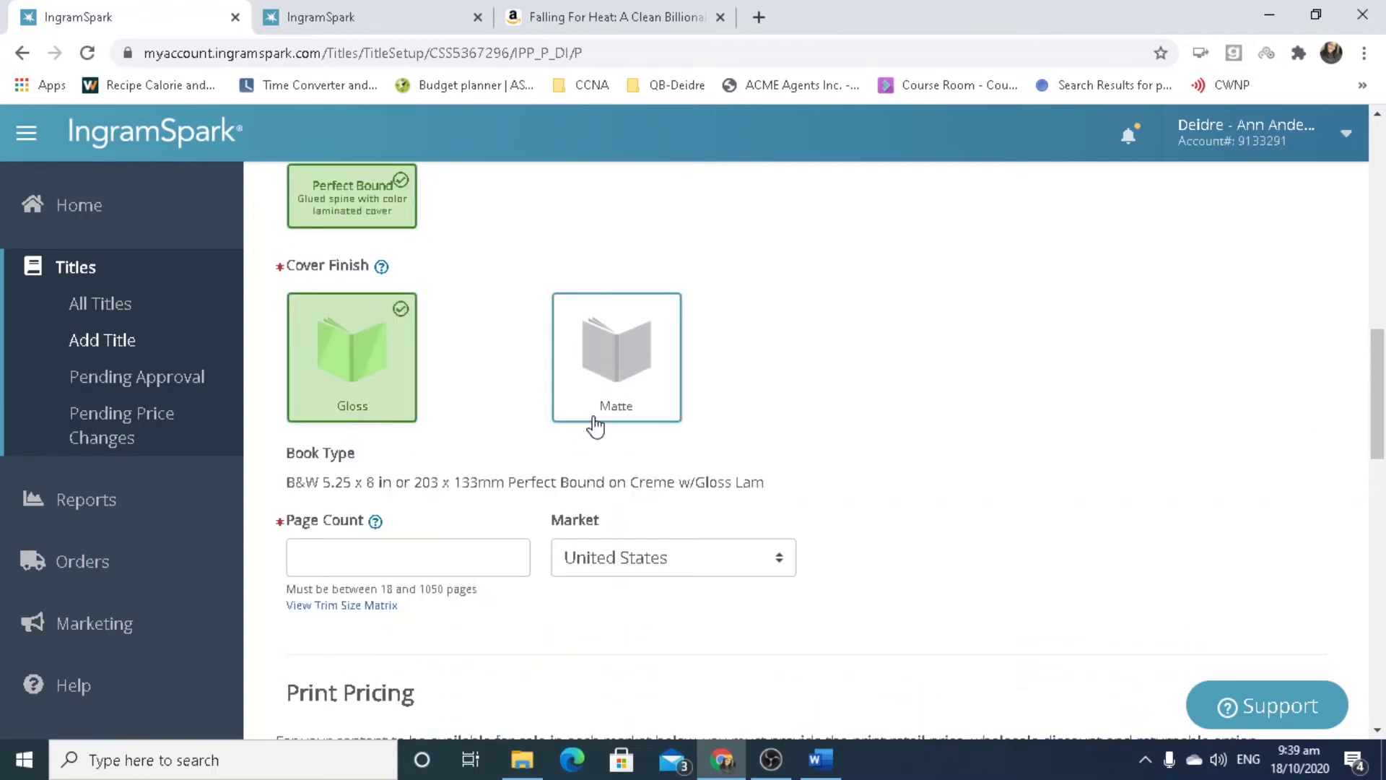
click(408, 565)
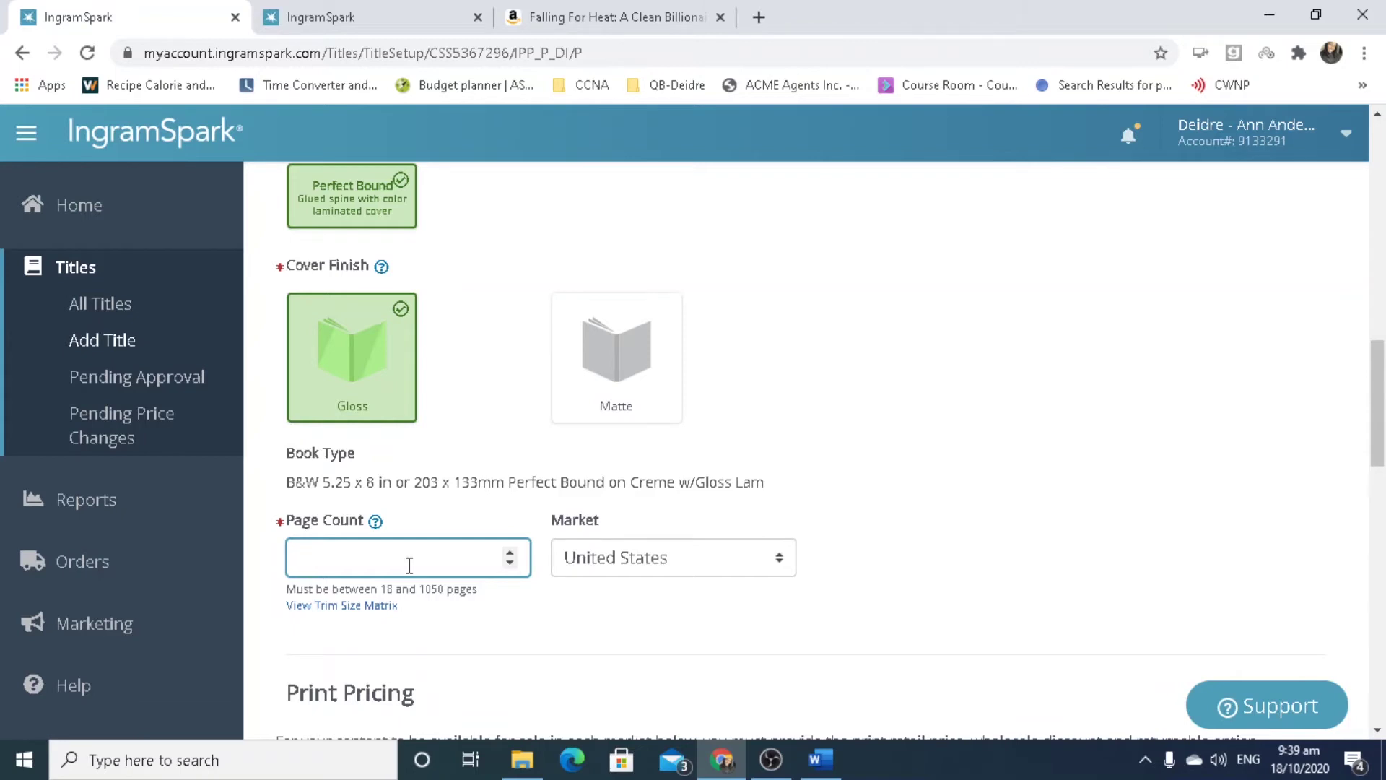
text(375)
drag(1382, 417, 1382, 500)
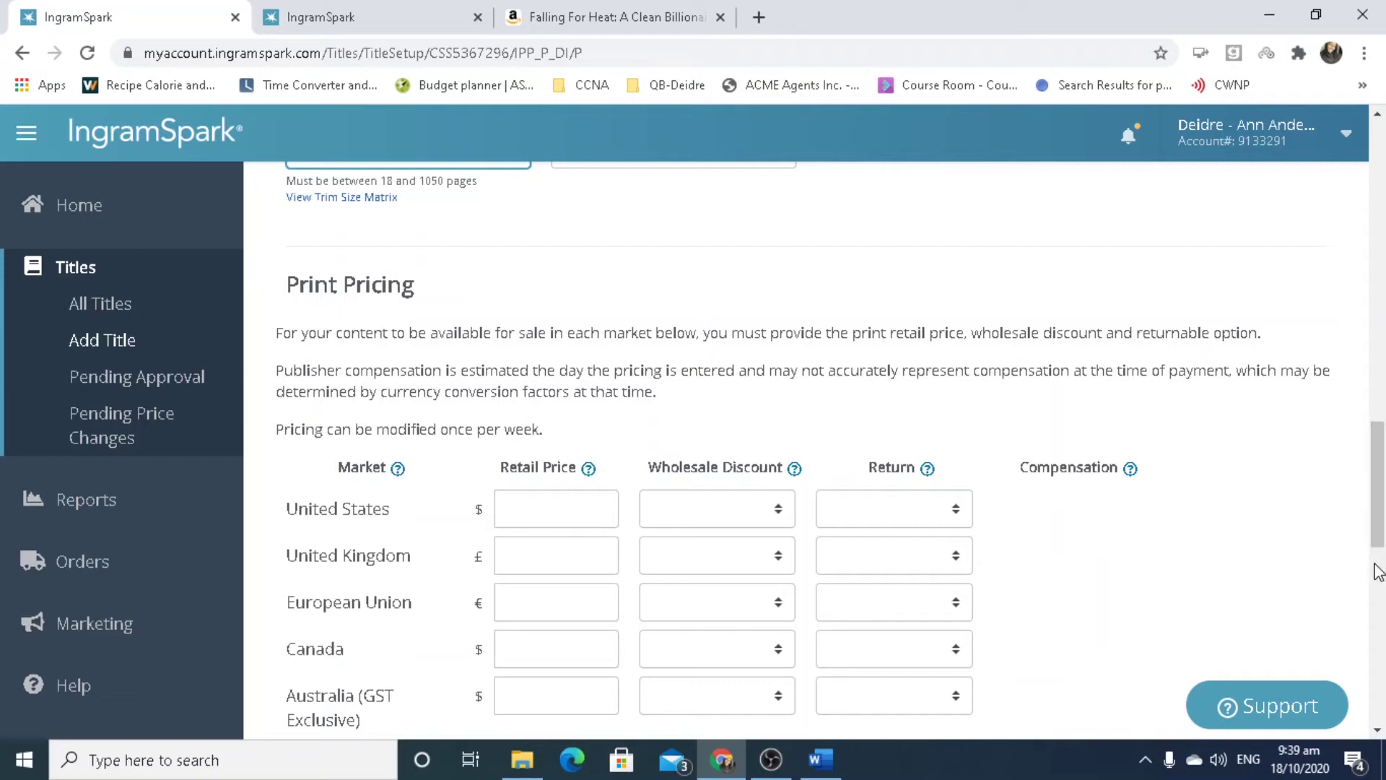
Enter a US retail price of 8.99, correcting a mistyped 15.99, so other markets auto-fill.
scroll(1383, 566, down, 3)
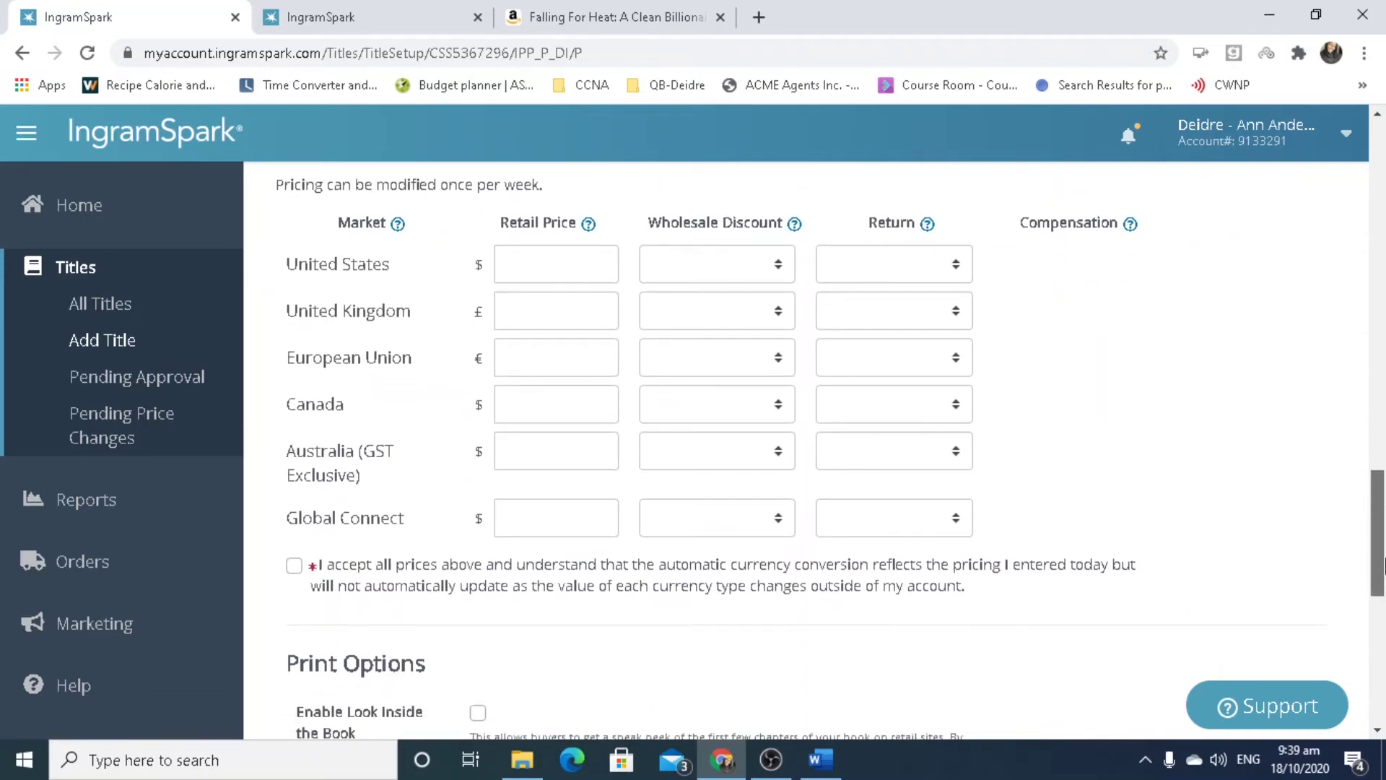
scroll(1383, 565, down, 1)
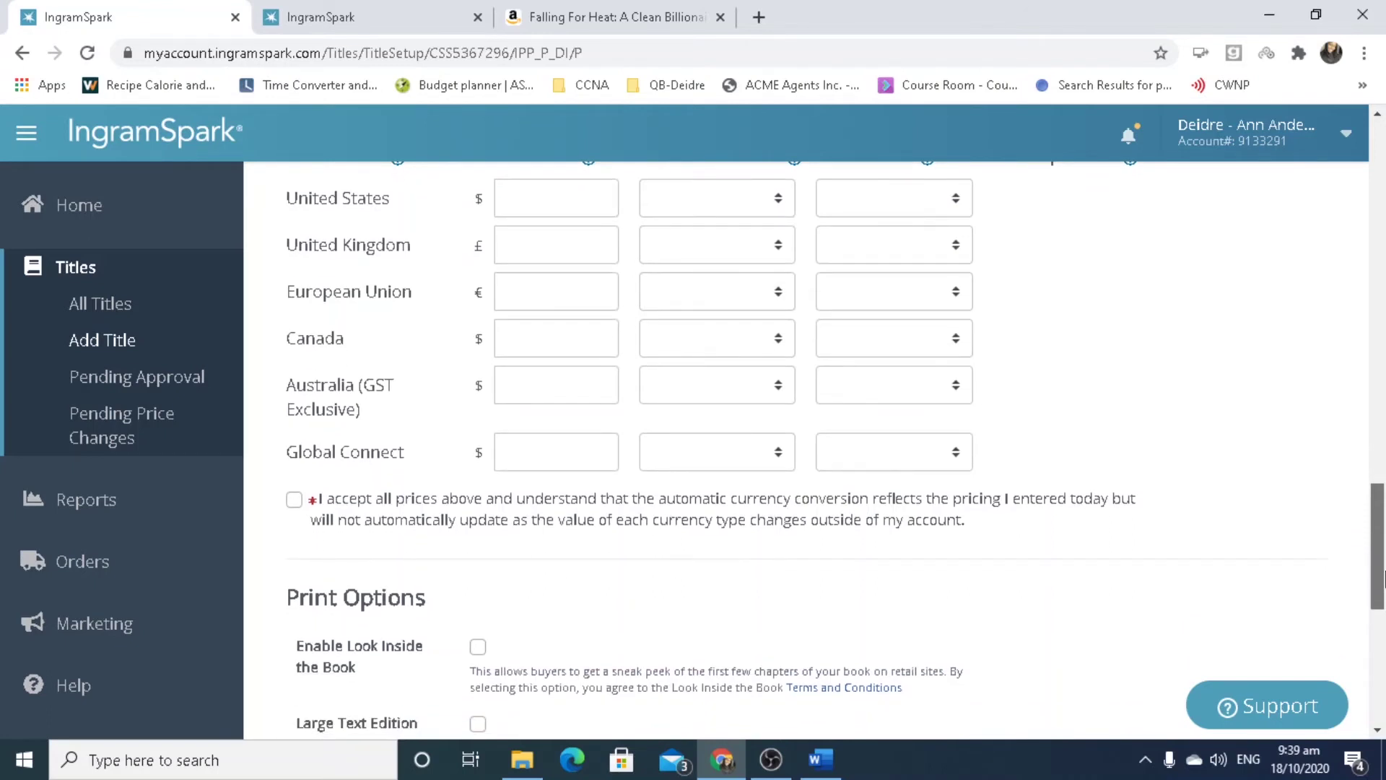
scroll(1384, 570, up, 2)
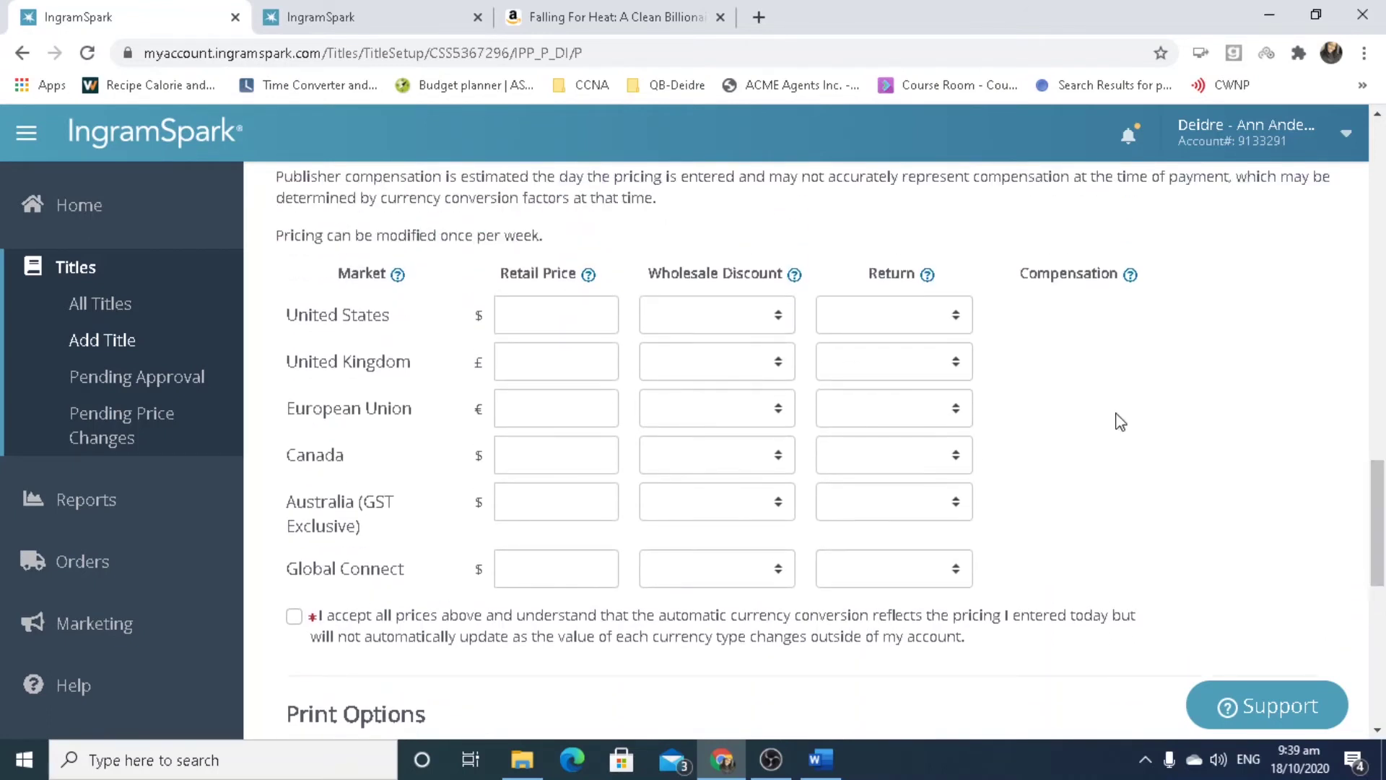
click(550, 320)
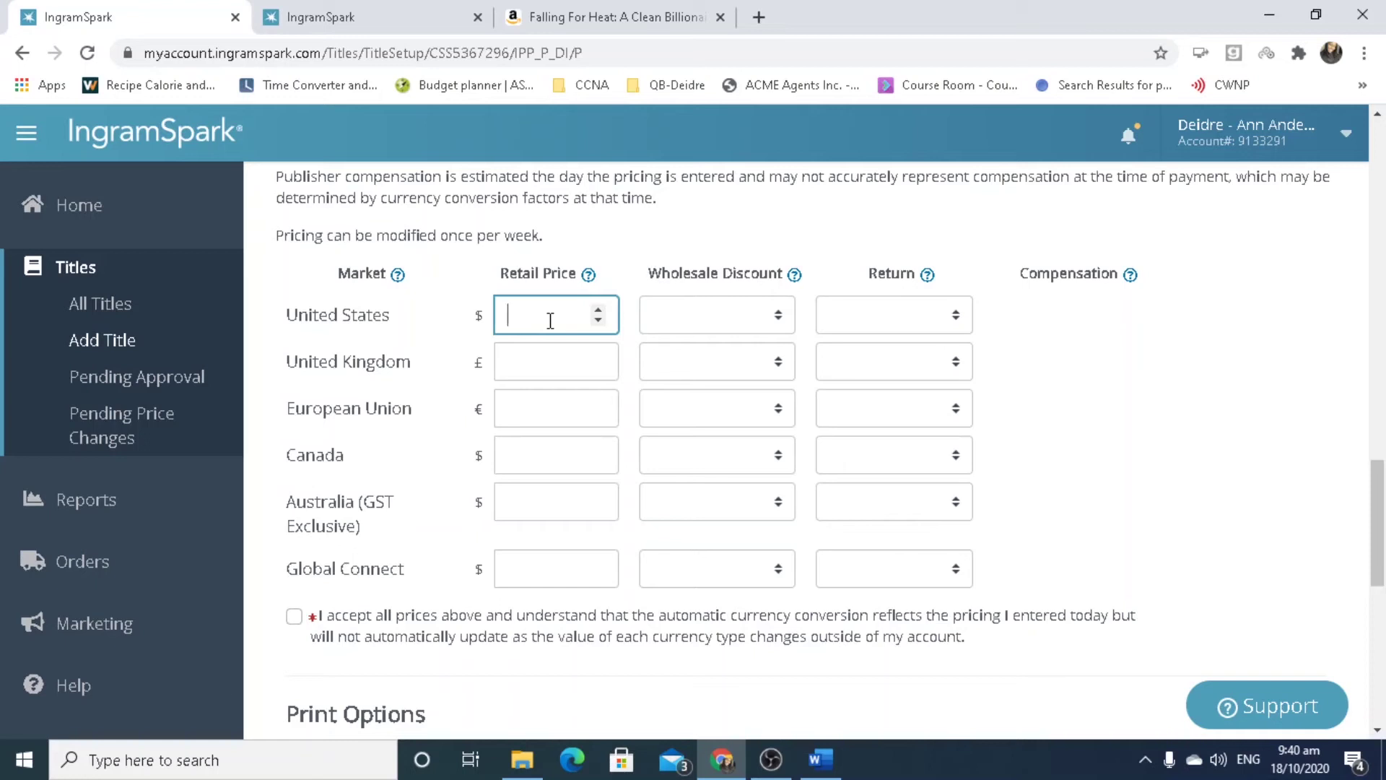
text(15.99)
key(BackSpace)
key(BackSpace)
key(BackSpace)
key(BackSpace)
key(BackSpace)
text(8.99)
click(541, 378)
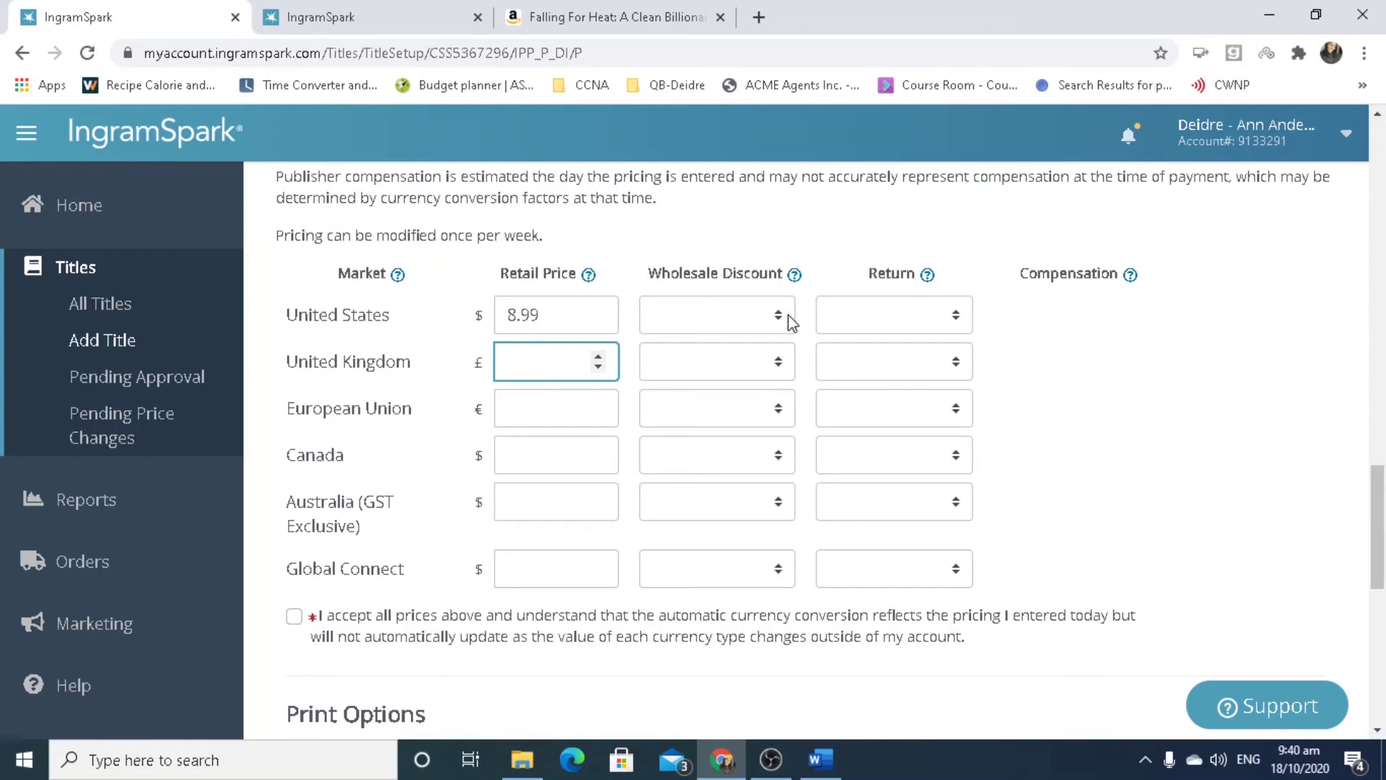
click(785, 320)
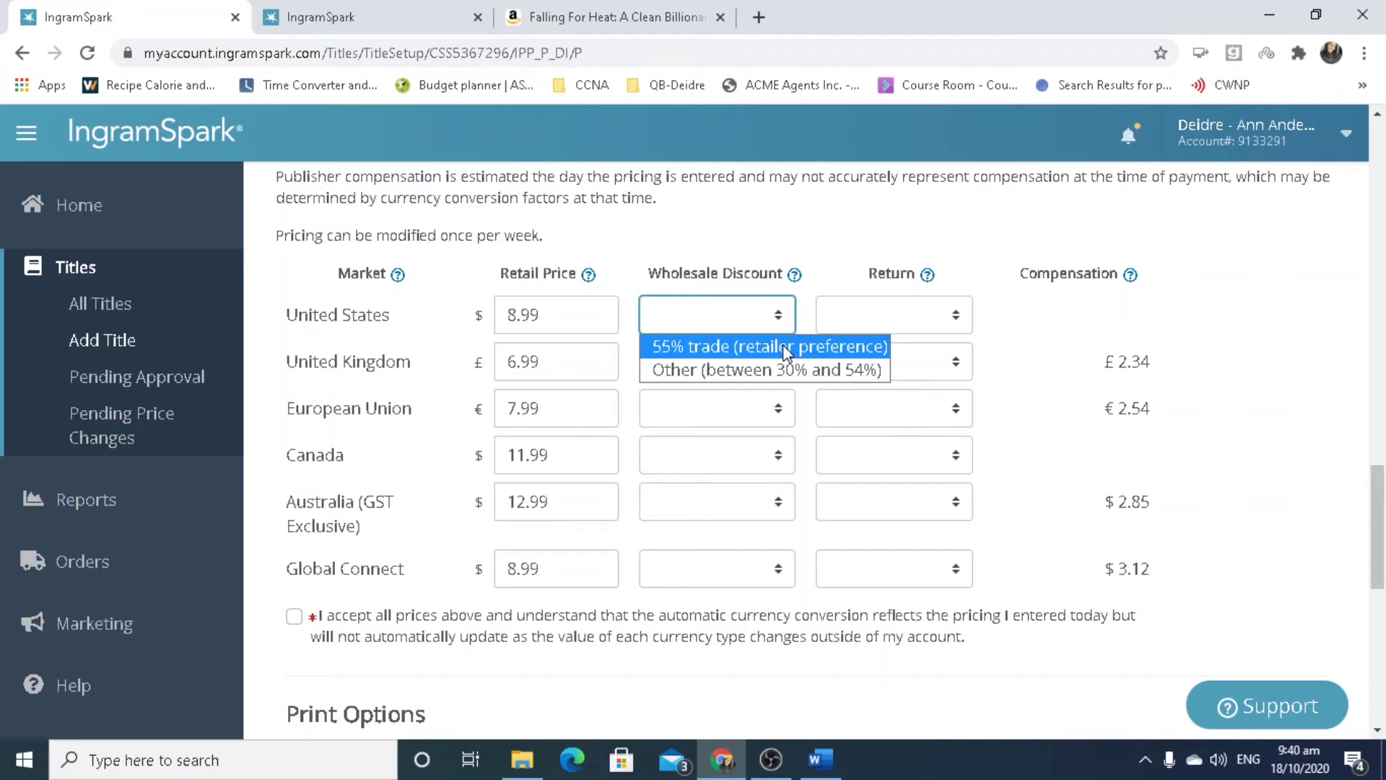
Set the US wholesale discount to '55% trade (retailer preference)'.
click(782, 346)
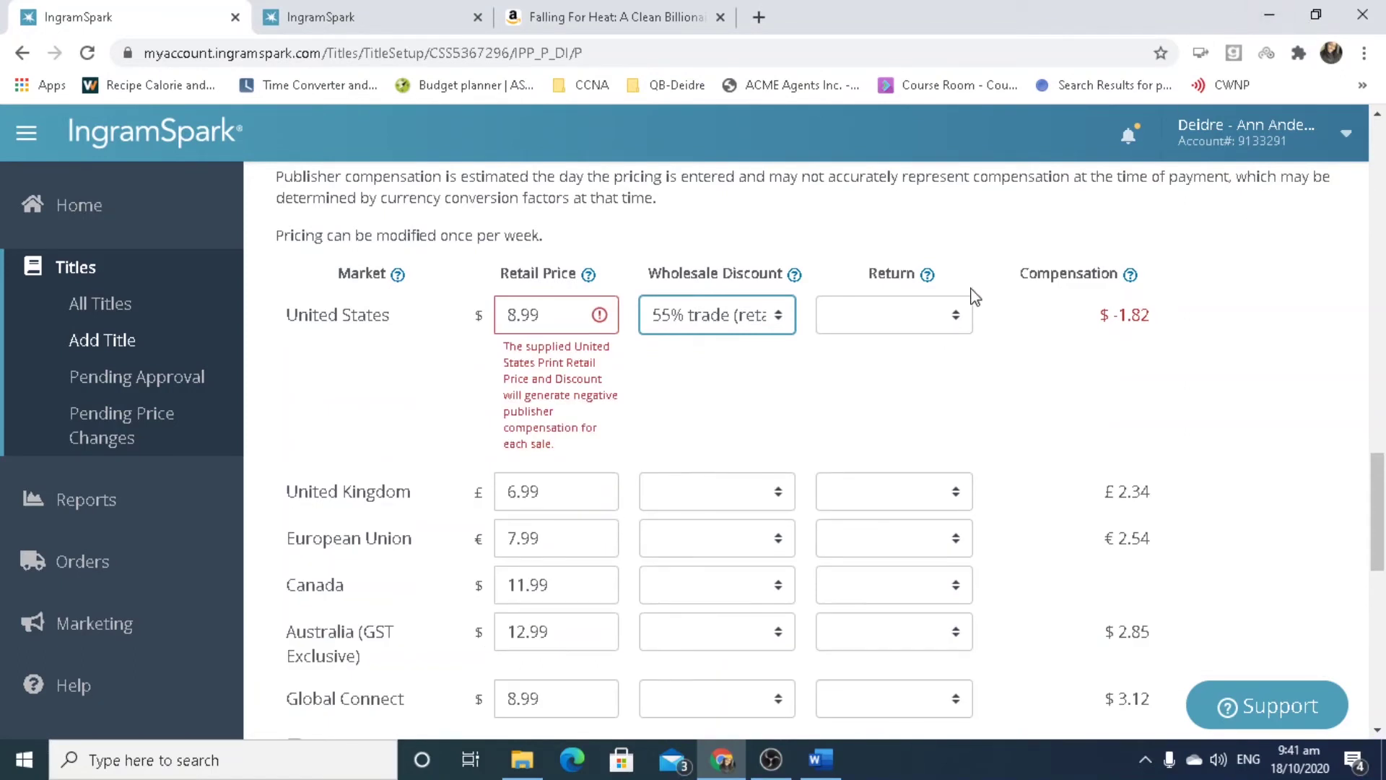
click(785, 329)
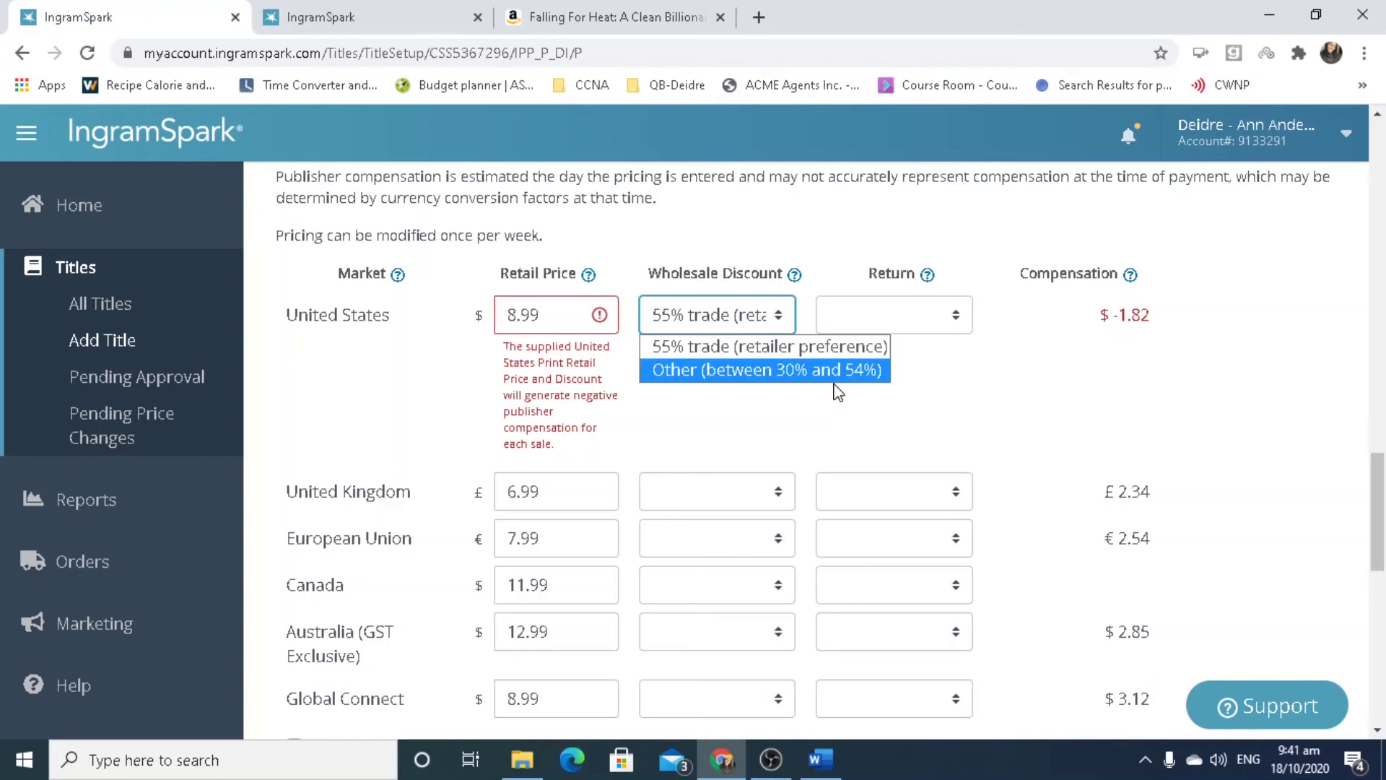
click(823, 353)
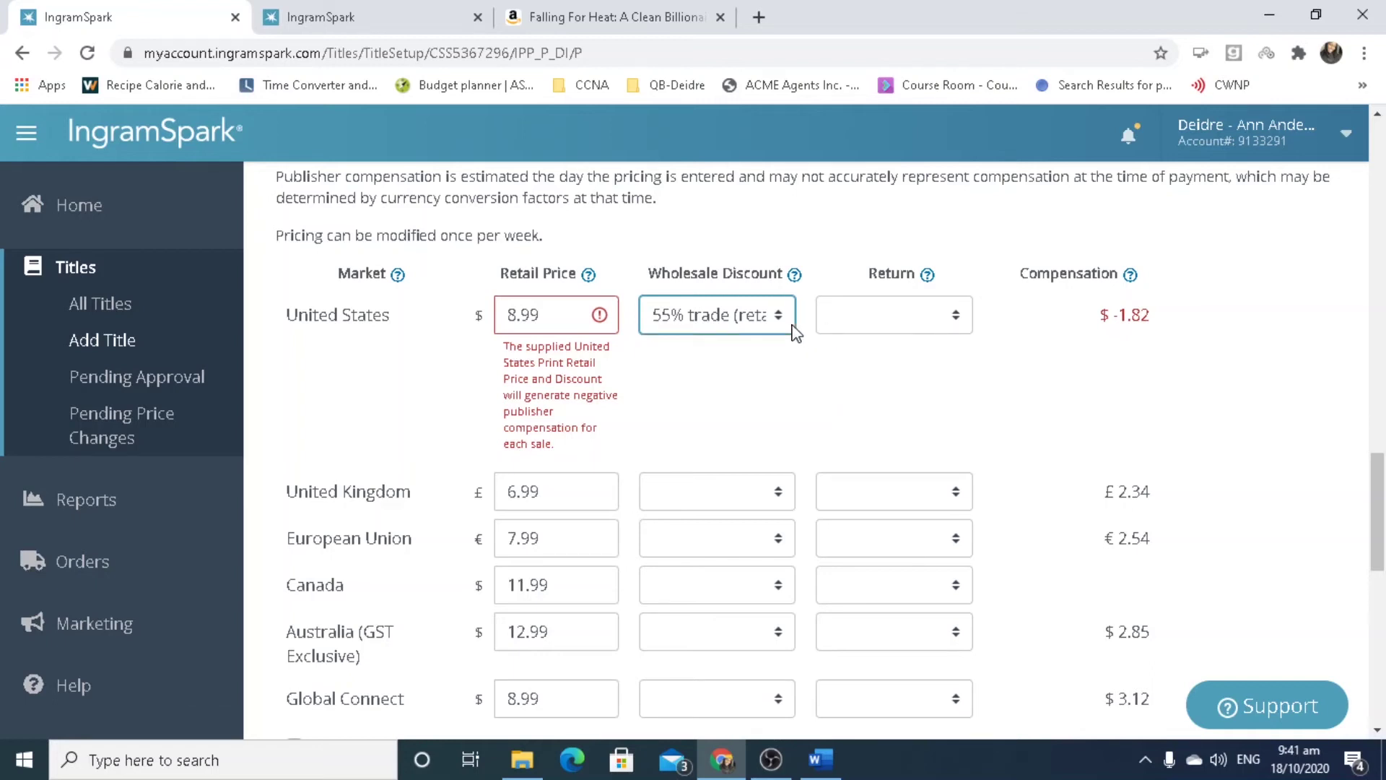
Change the US retail price from 8.99 to 14.99.
click(558, 315)
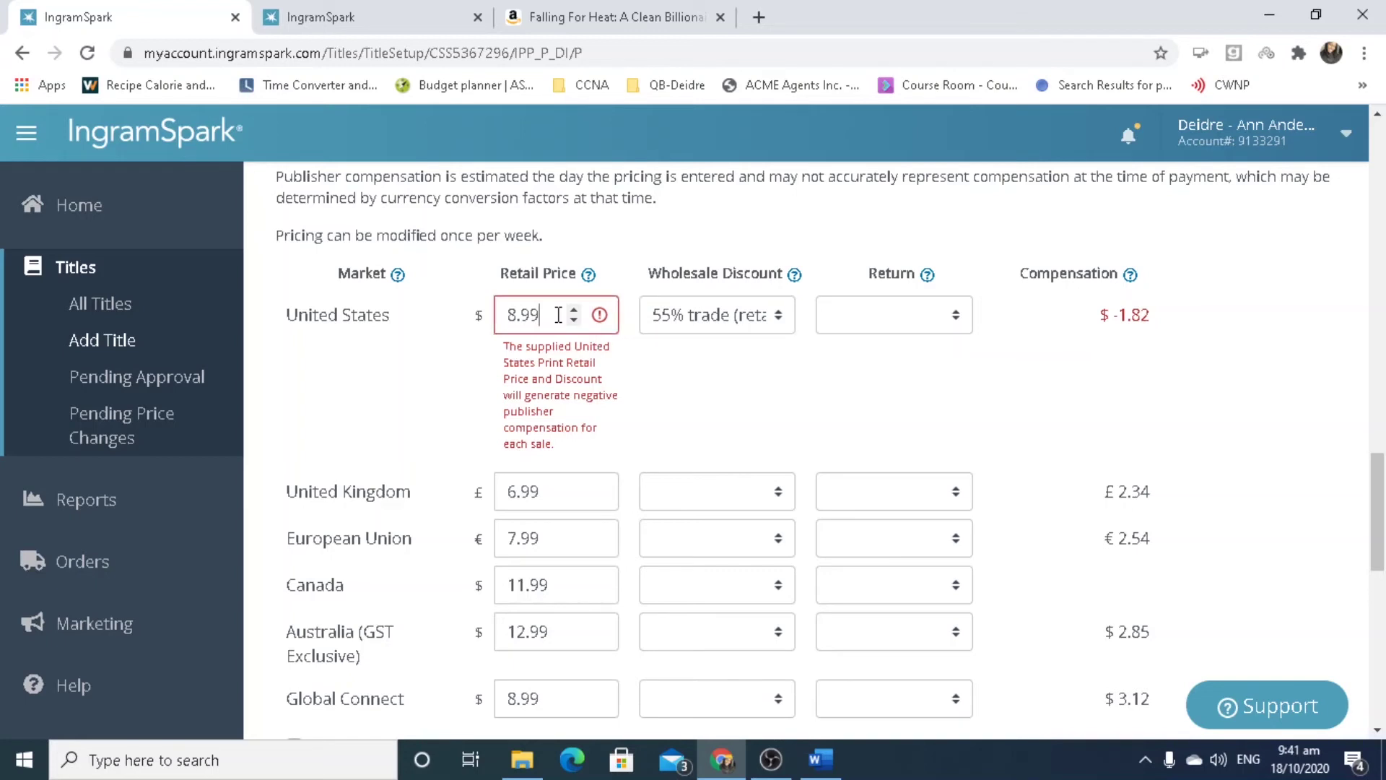
click(506, 316)
key(Delete)
text(12)
key(BackSpace)
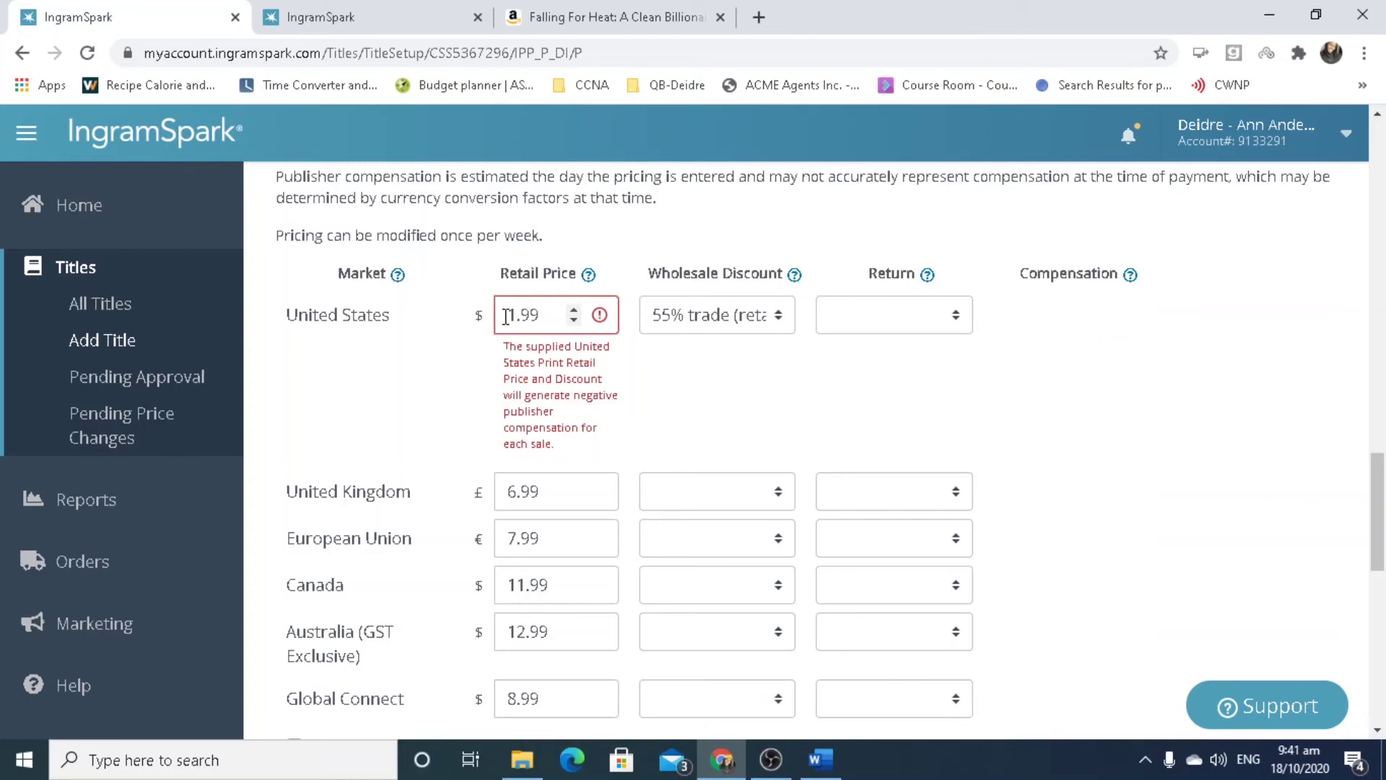
text(4)
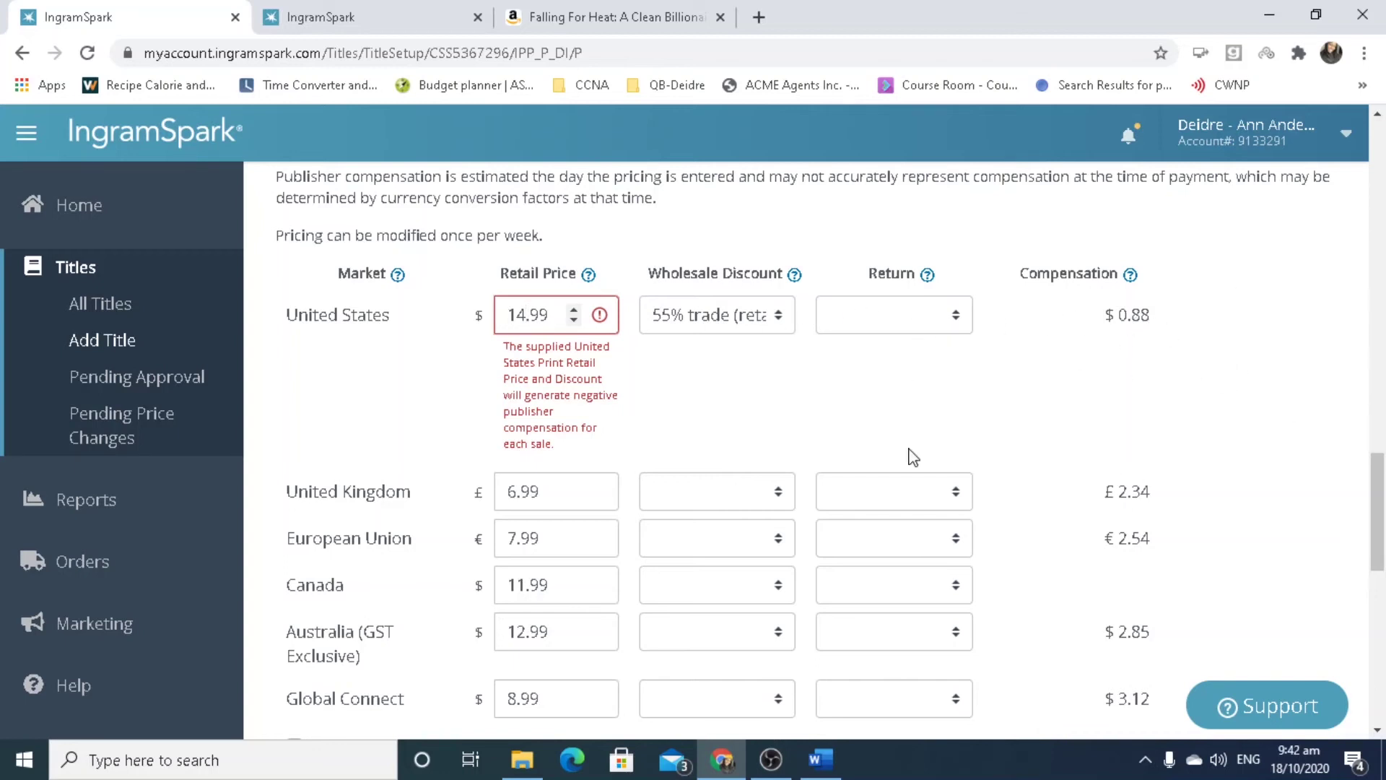
Choose 'Yes - Destroy' in the United States Return dropdown.
click(955, 322)
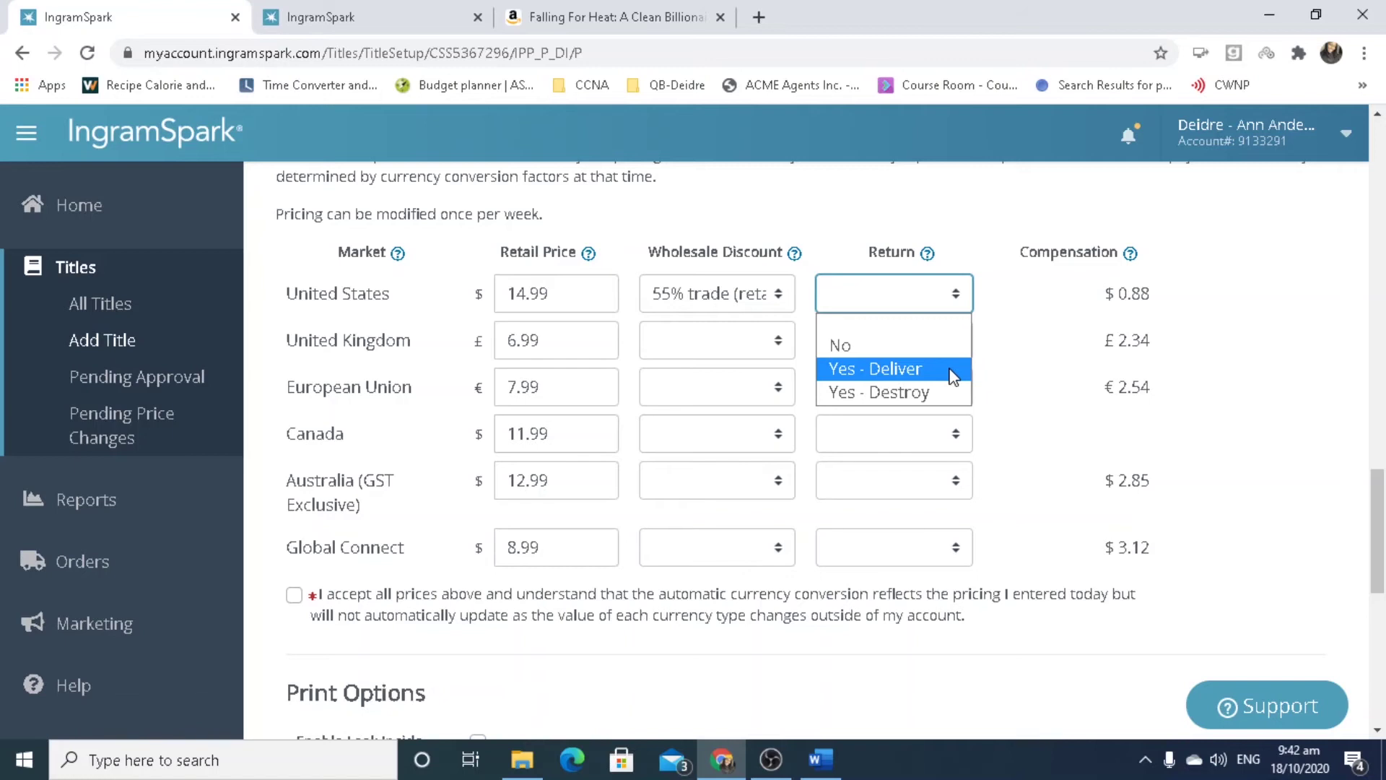
click(953, 394)
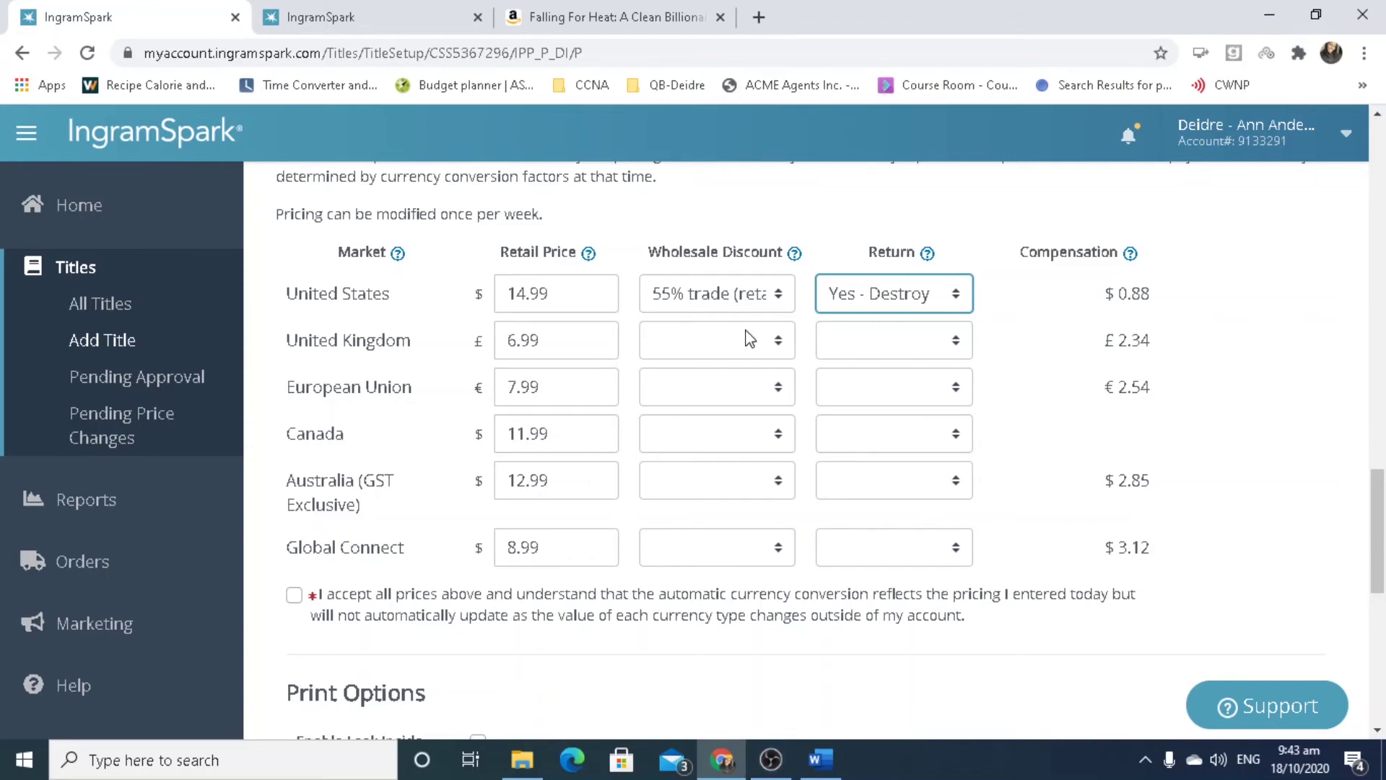
Review the market pricing rows, tick the price acceptance checkbox, and scroll down to Print Options.
right_click(770, 345)
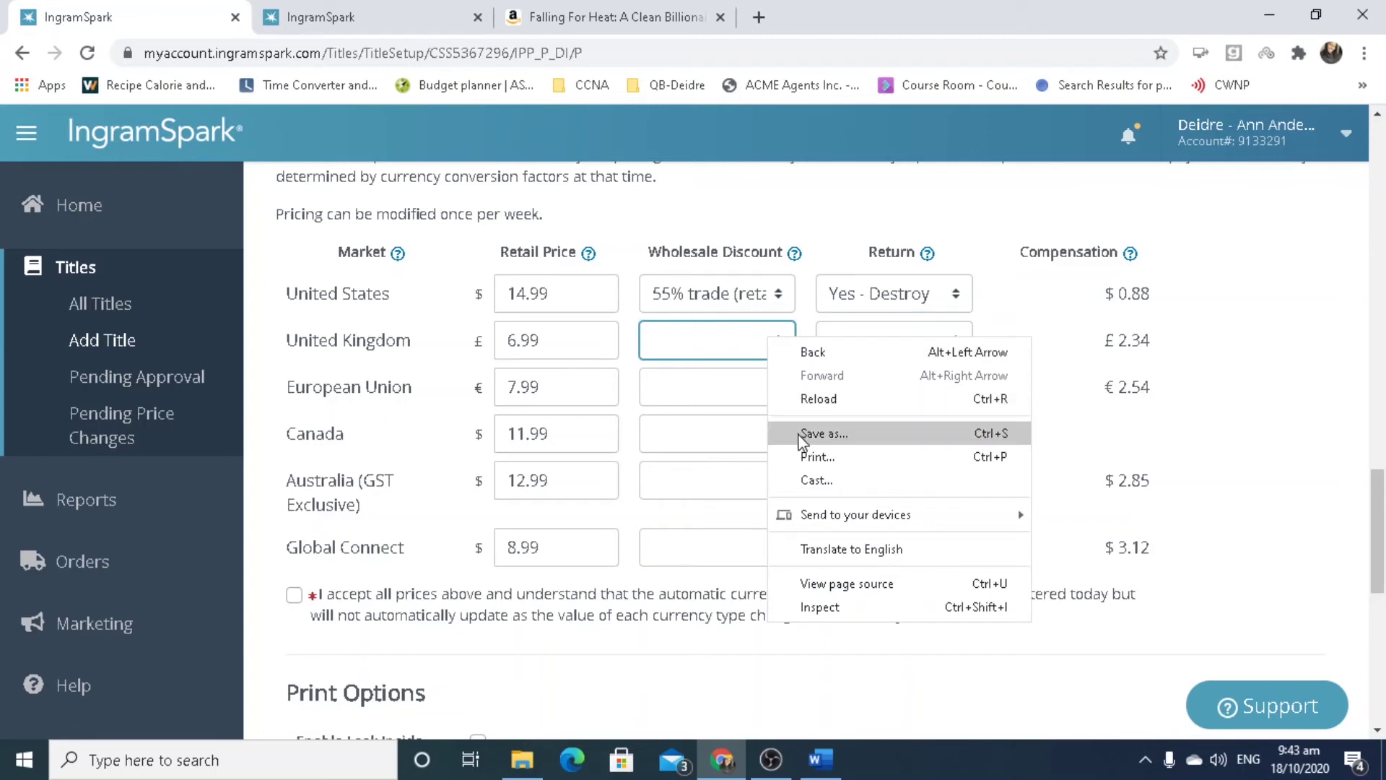
click(747, 369)
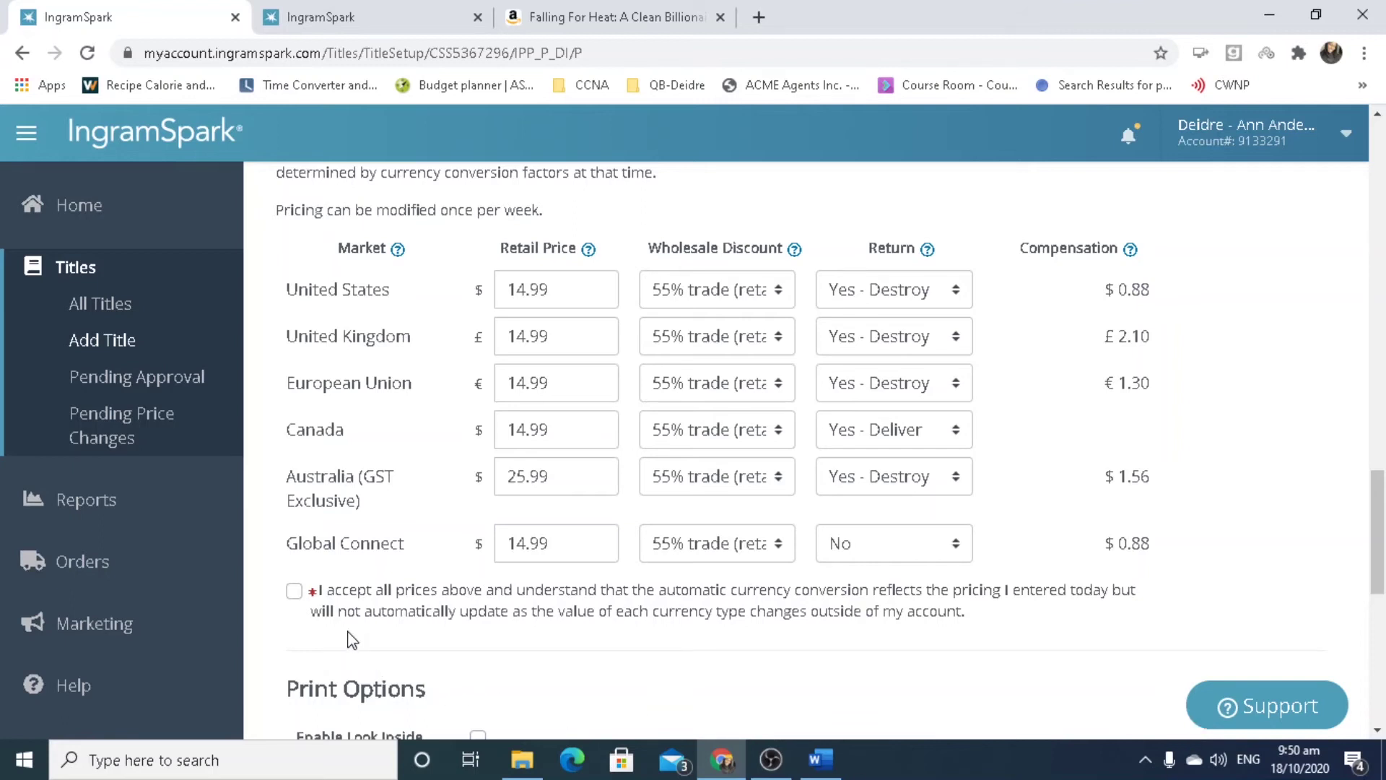
click(295, 592)
mouse_move(1382, 553)
mouse_down()
mouse_move(1382, 630)
mouse_move(1382, 541)
mouse_up()
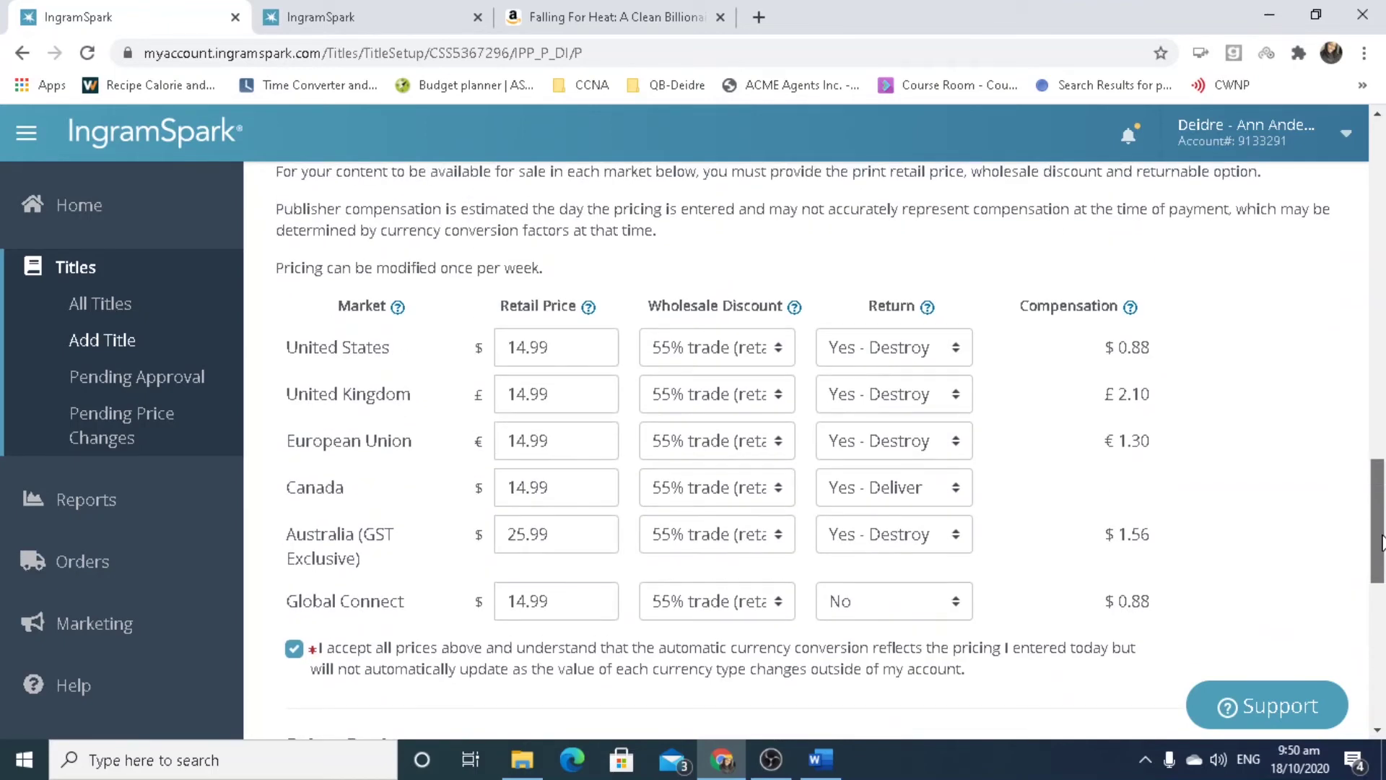
drag(1382, 543, 1382, 549)
drag(1108, 318, 1158, 326)
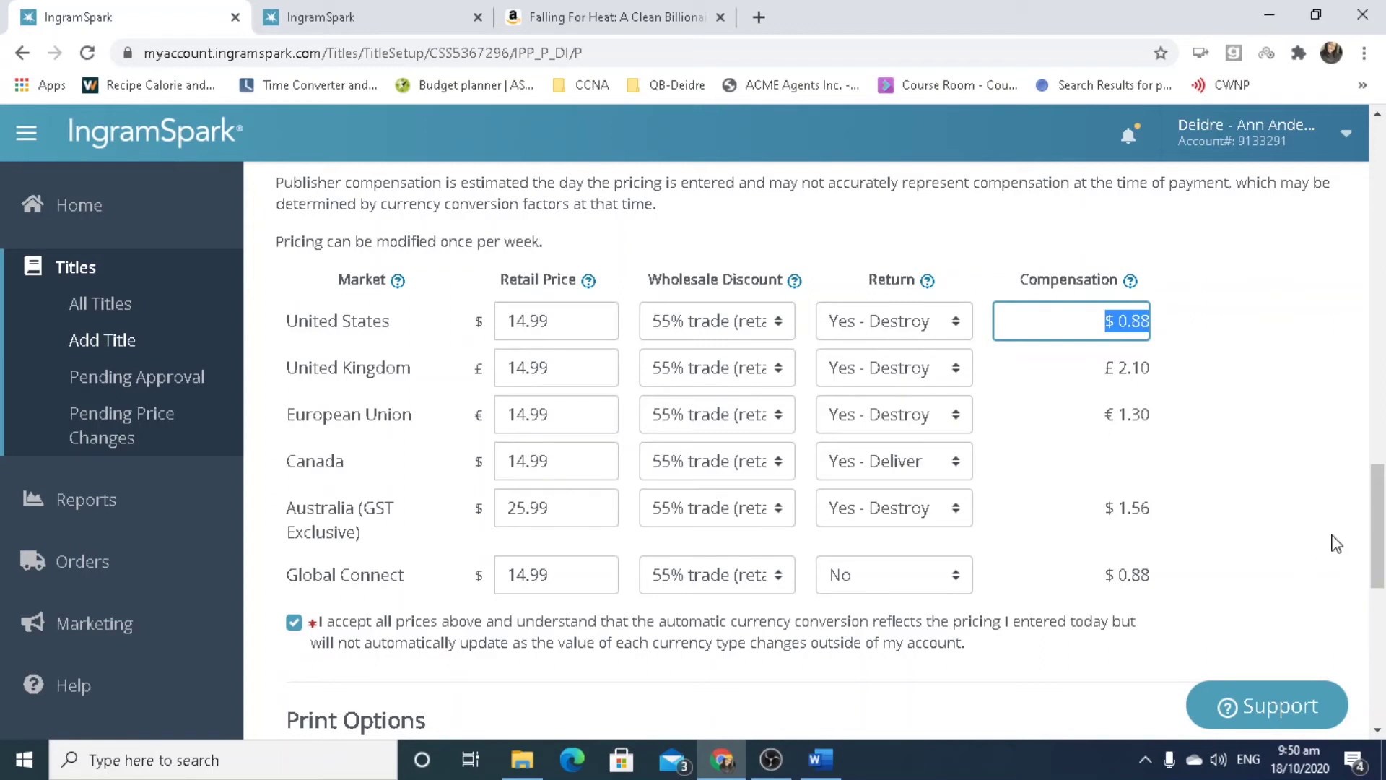
click(1315, 512)
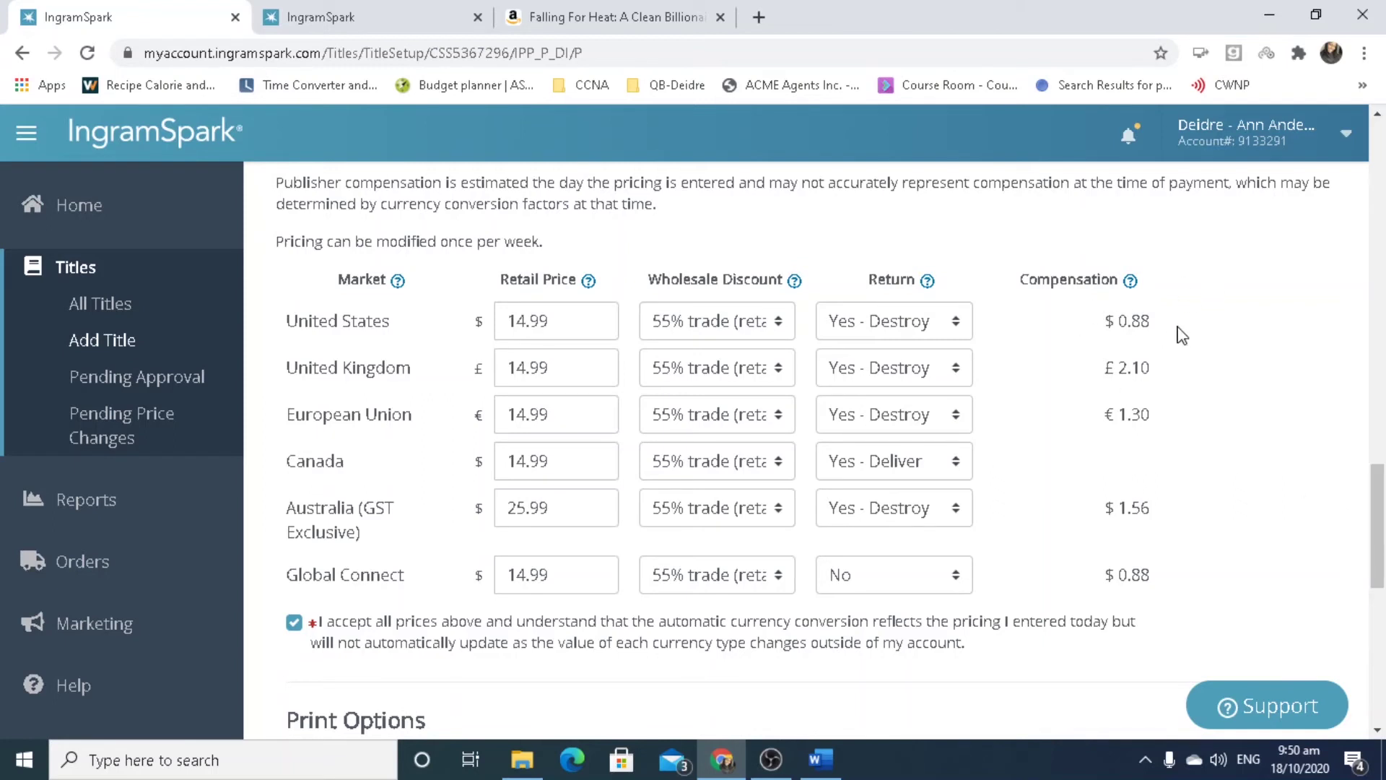
drag(1383, 546, 1383, 647)
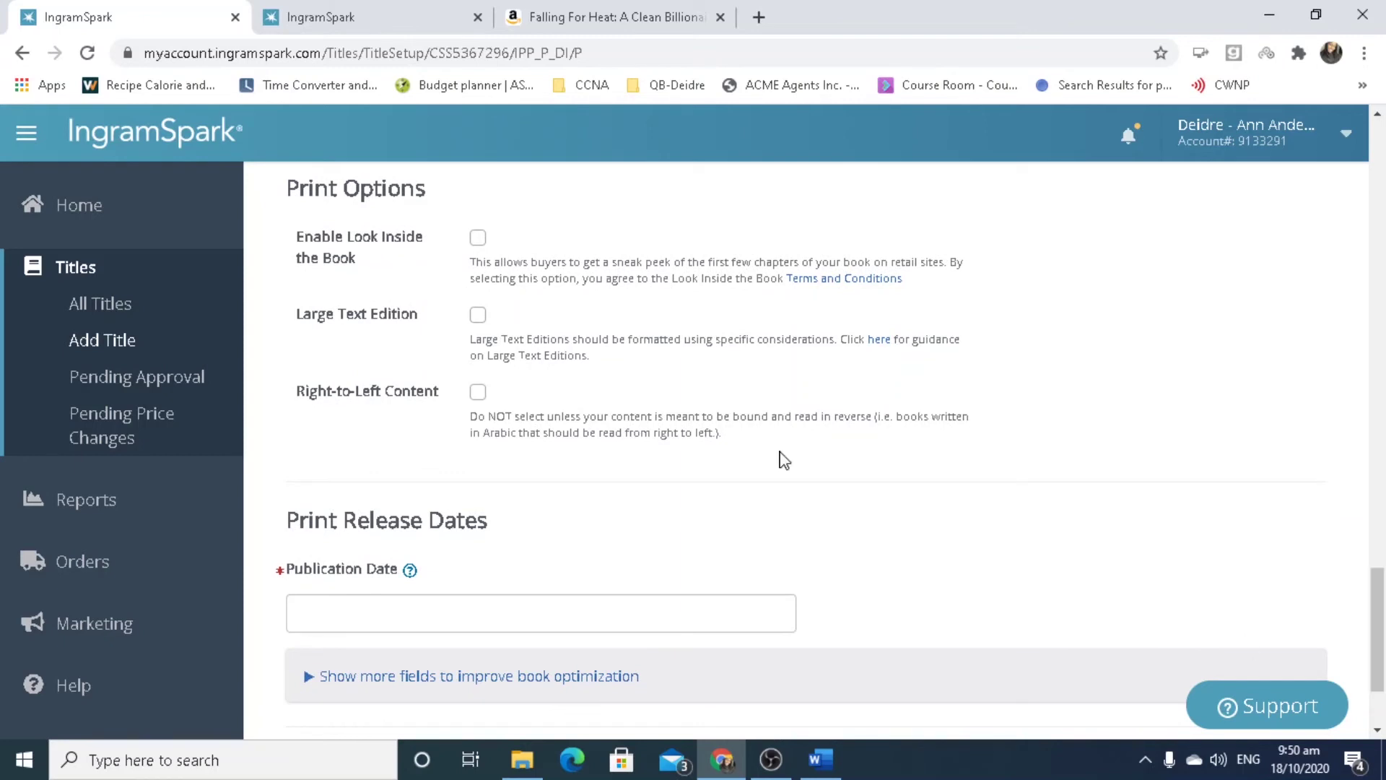
Turn on Enable Look Inside the Book, leaving Large Text and Right-to-Left off.
click(474, 249)
drag(1377, 683, 1377, 720)
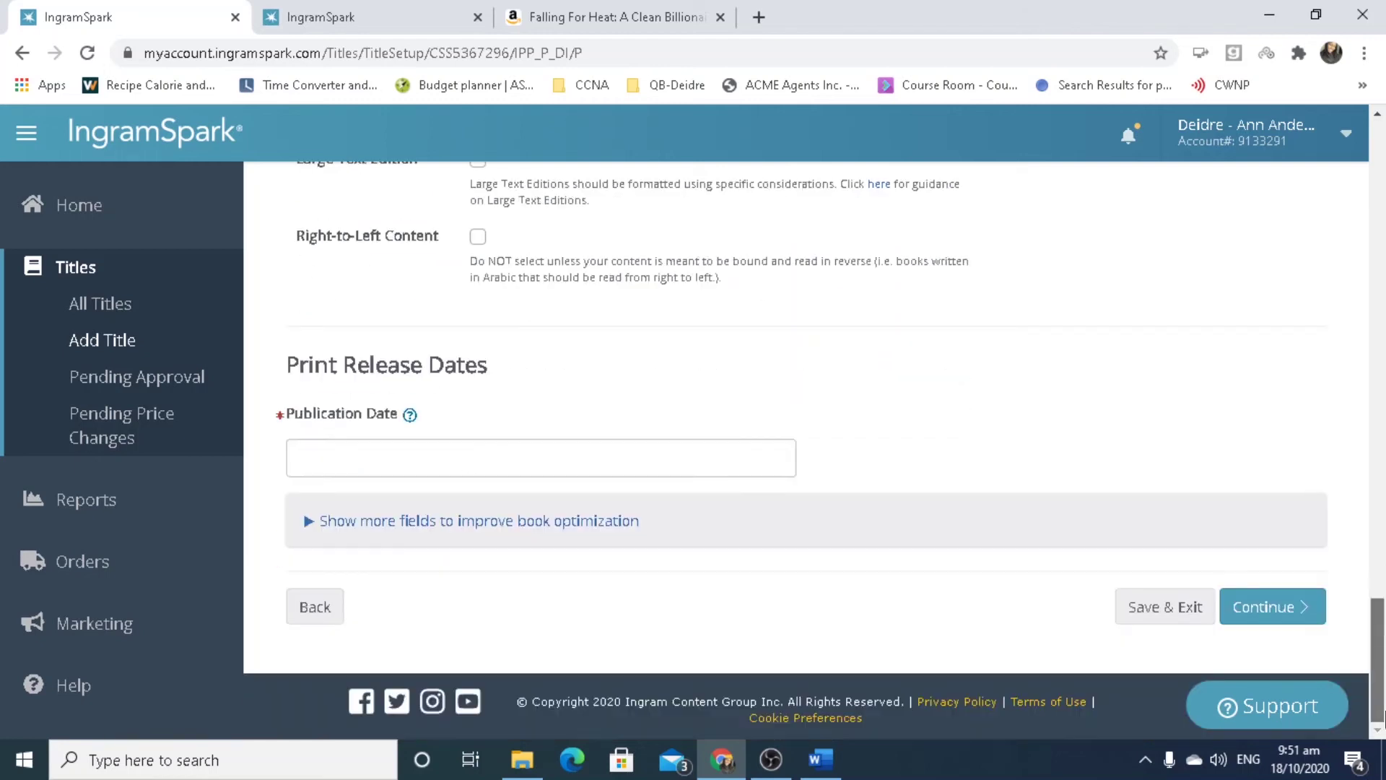
Set the publication date to 25 December 2020 in the calendar.
click(478, 468)
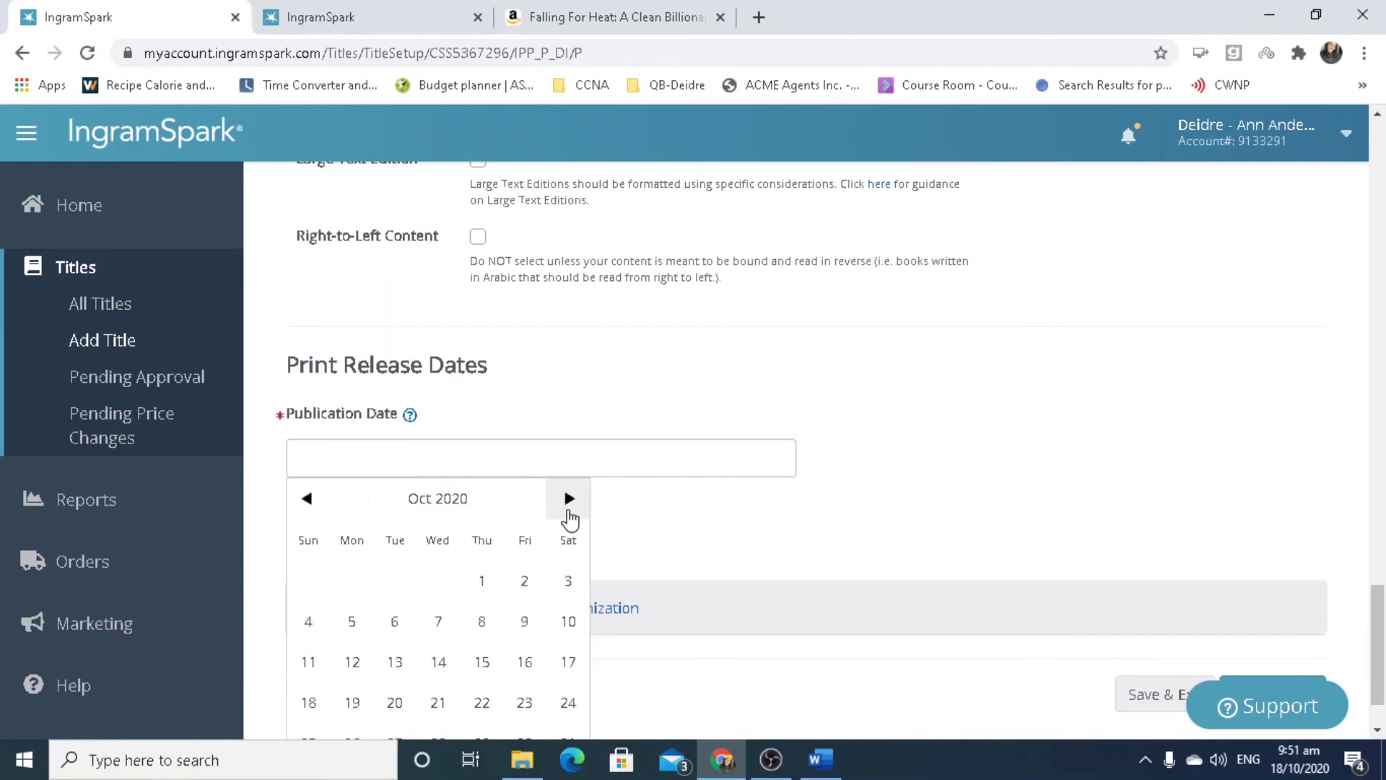
click(568, 511)
click(568, 511)
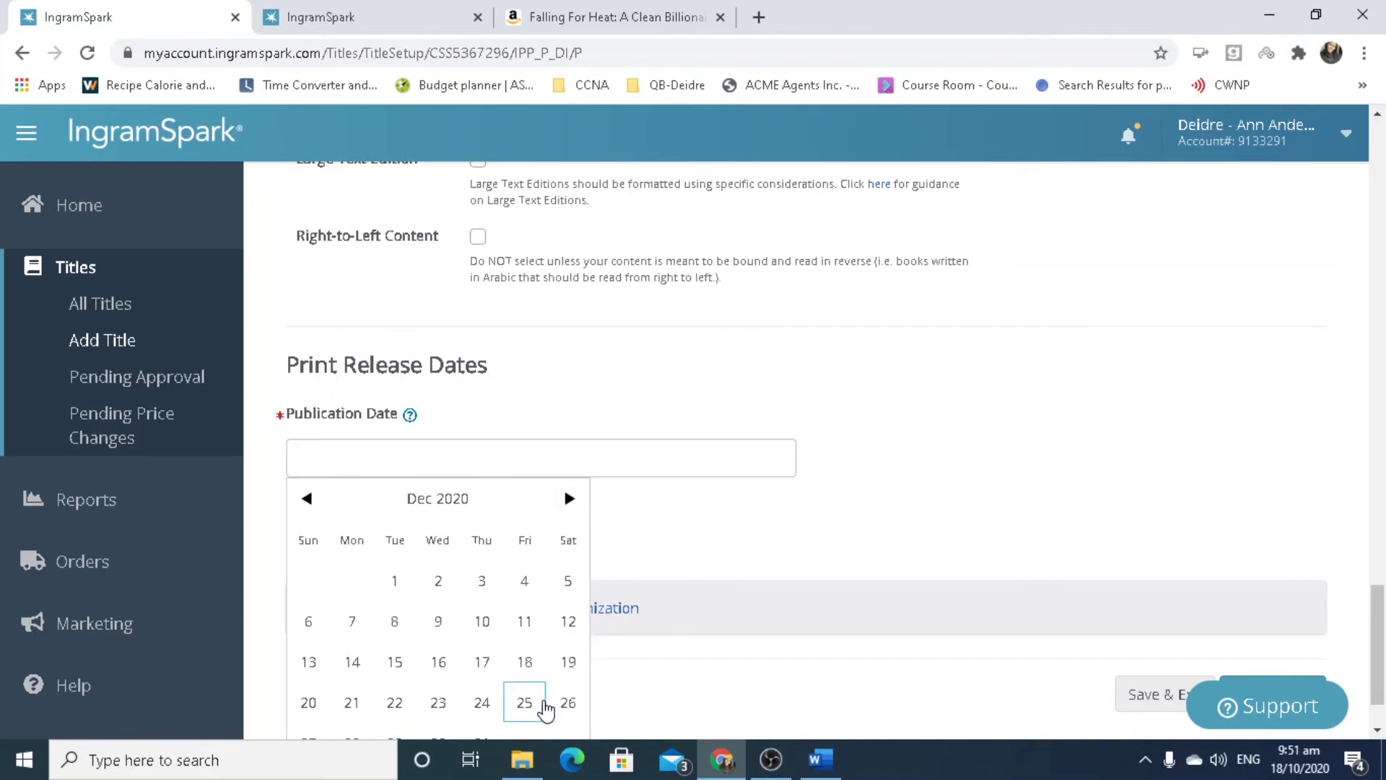
click(526, 711)
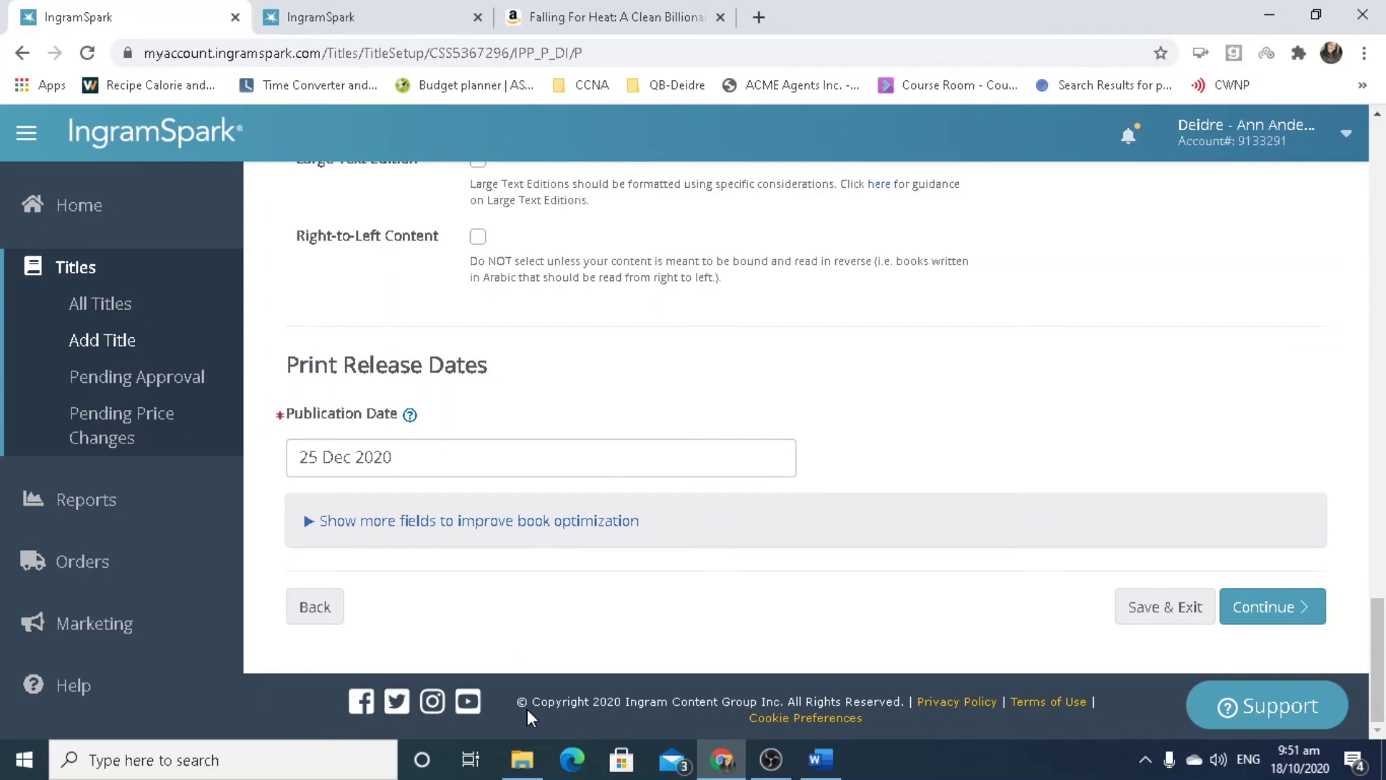
Show and hide the extra optimization fields, then submit the print details.
click(309, 521)
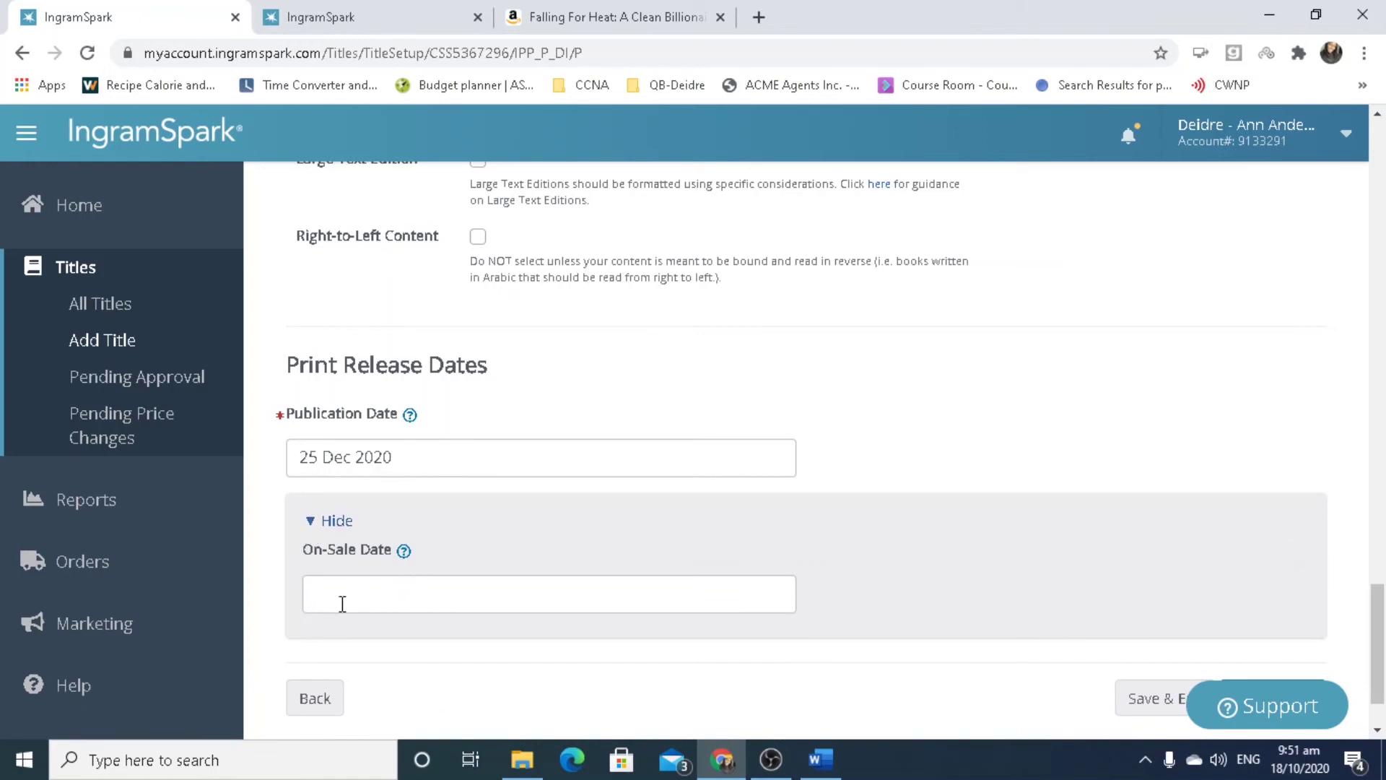
click(310, 527)
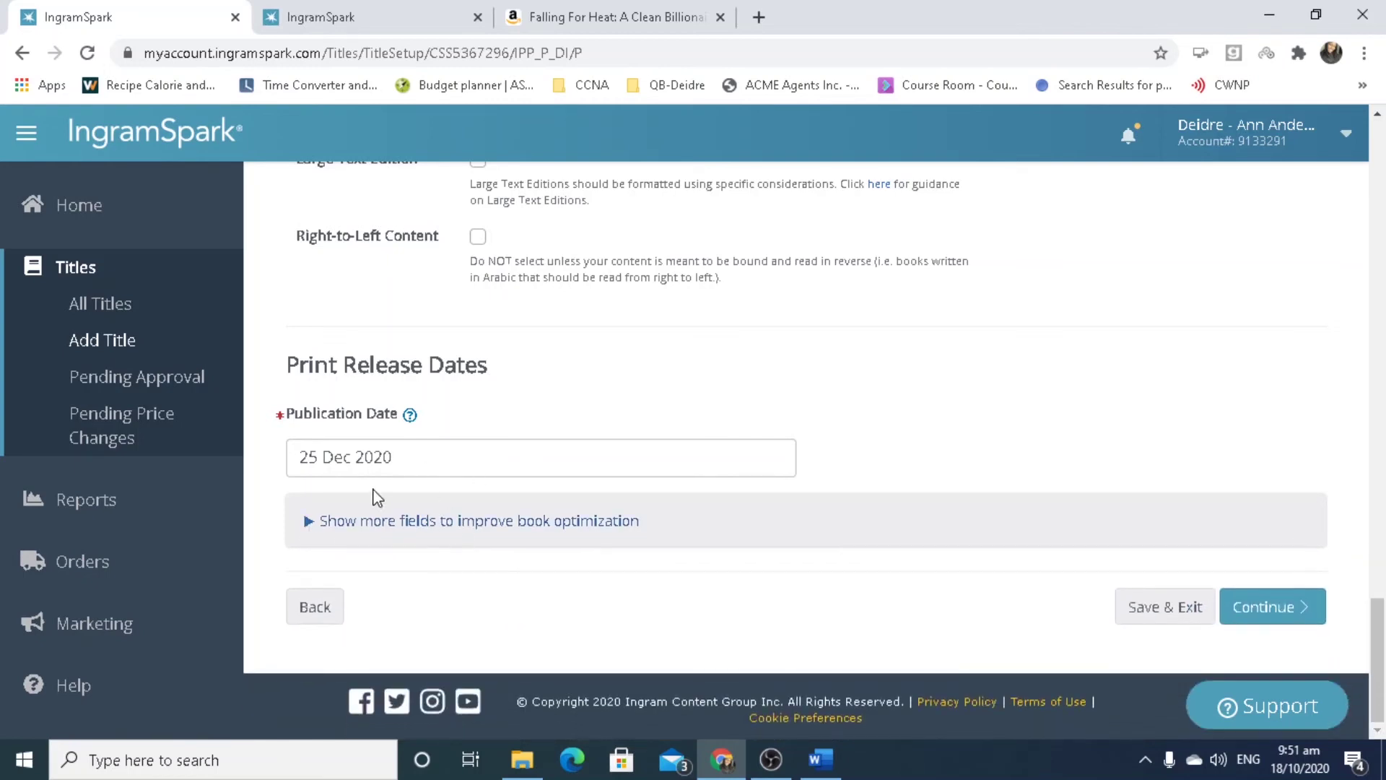
click(1291, 608)
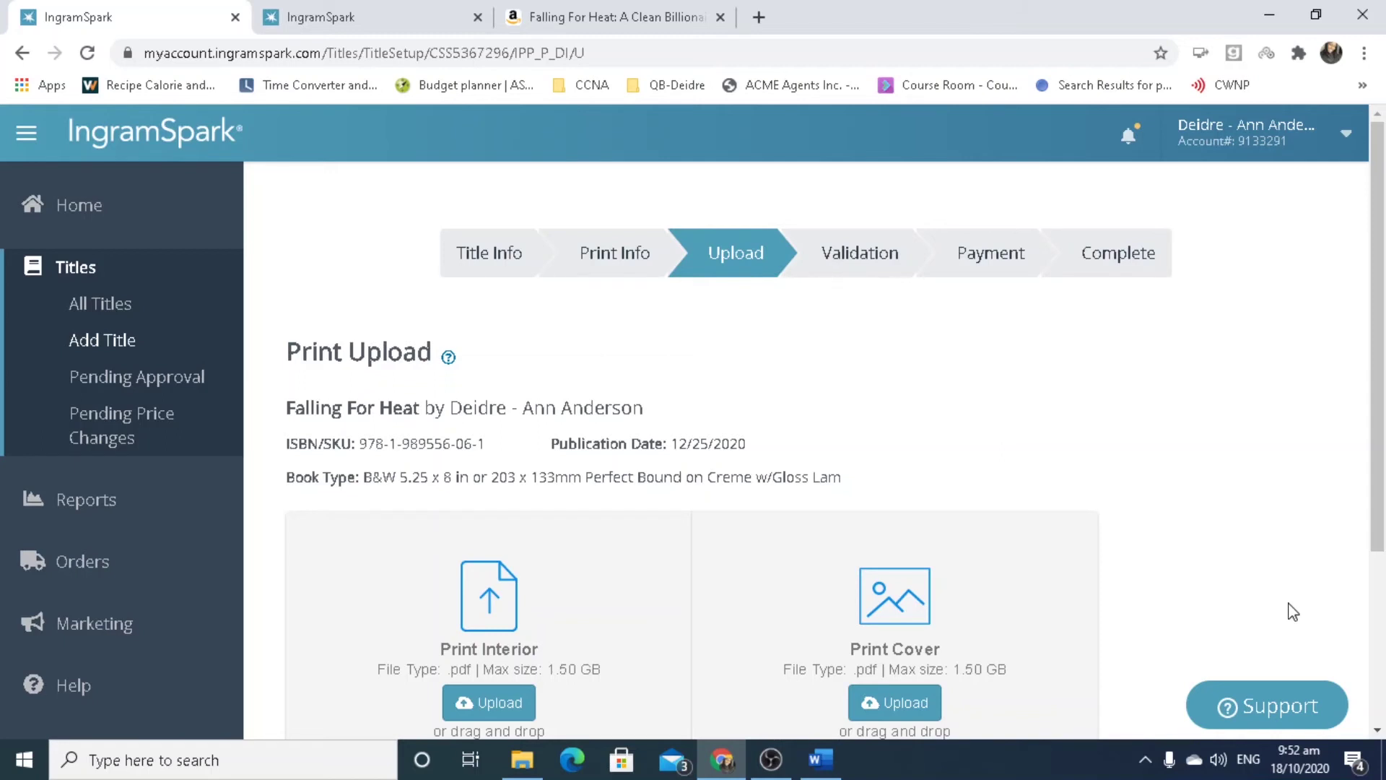
Scroll down to the empty Print Interior and Print Cover upload boxes.
drag(1380, 327, 1383, 515)
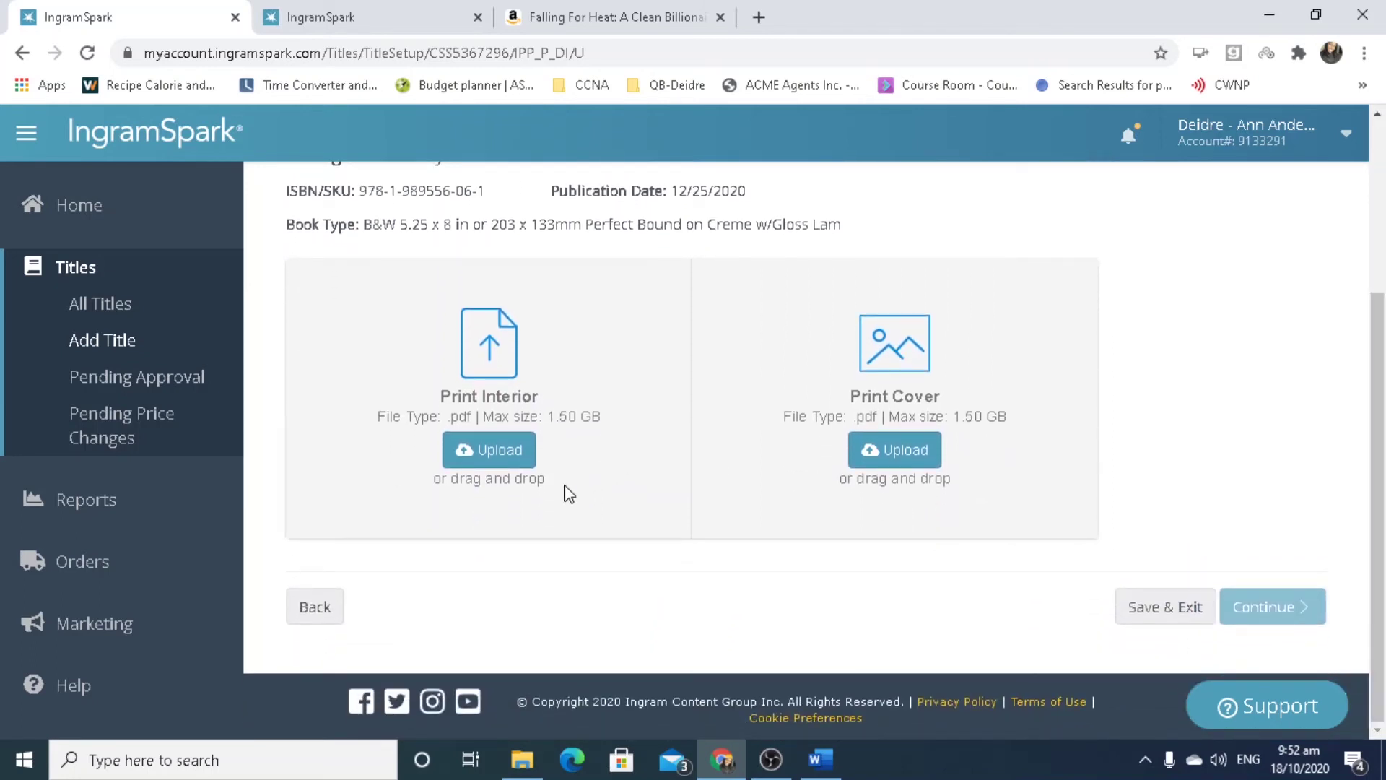
For the print interior, browse Novels > Clean Romance > Troubled Billionaire Series > Falling For Heat.
click(521, 463)
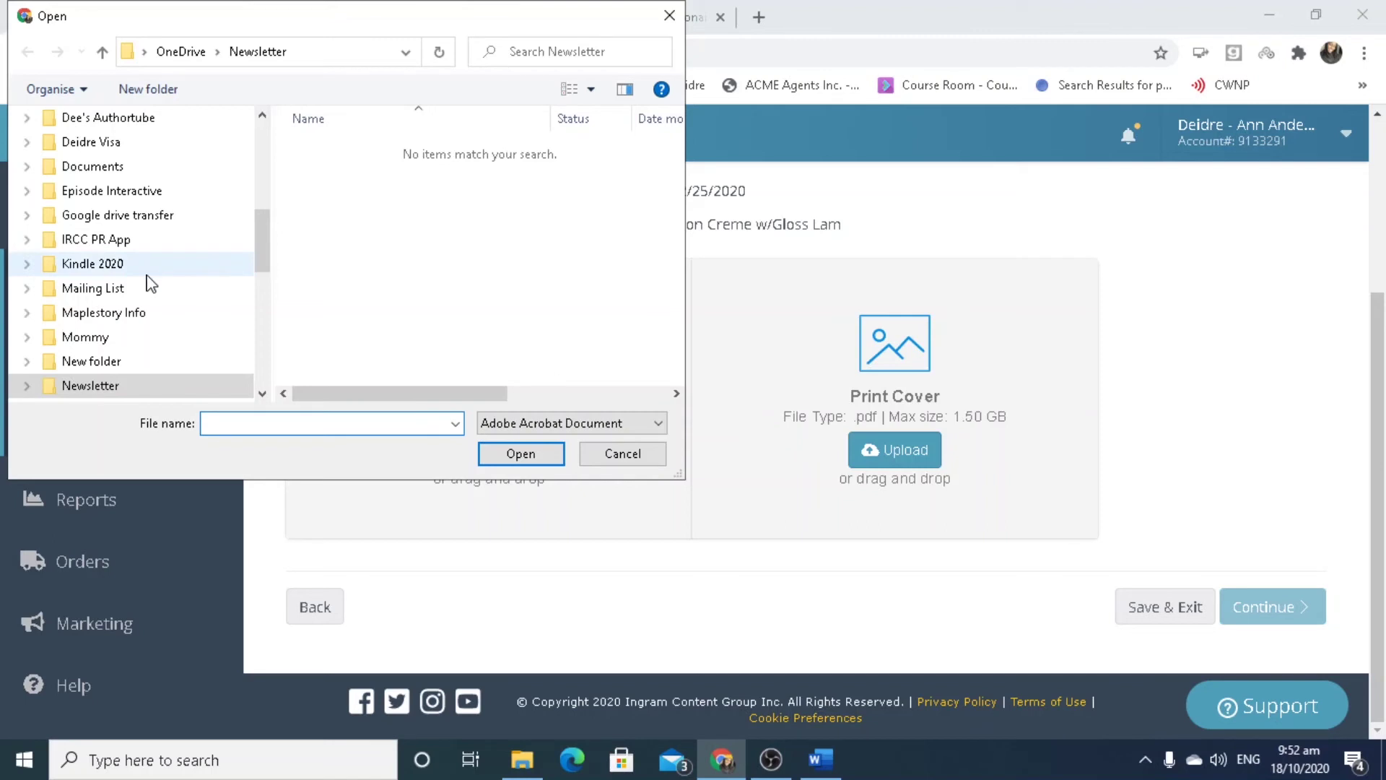
mouse_move(260, 227)
mouse_down()
mouse_move(265, 189)
mouse_move(269, 242)
mouse_up()
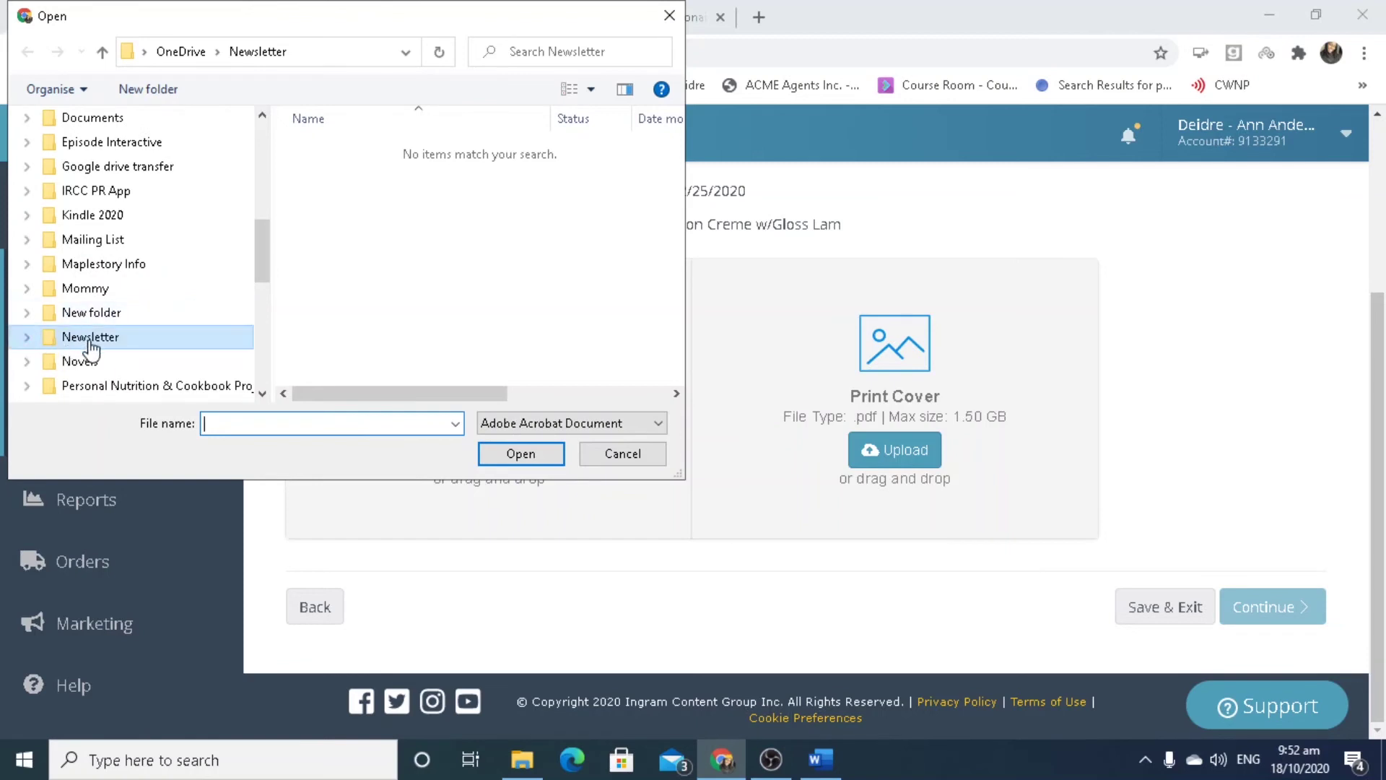
click(95, 364)
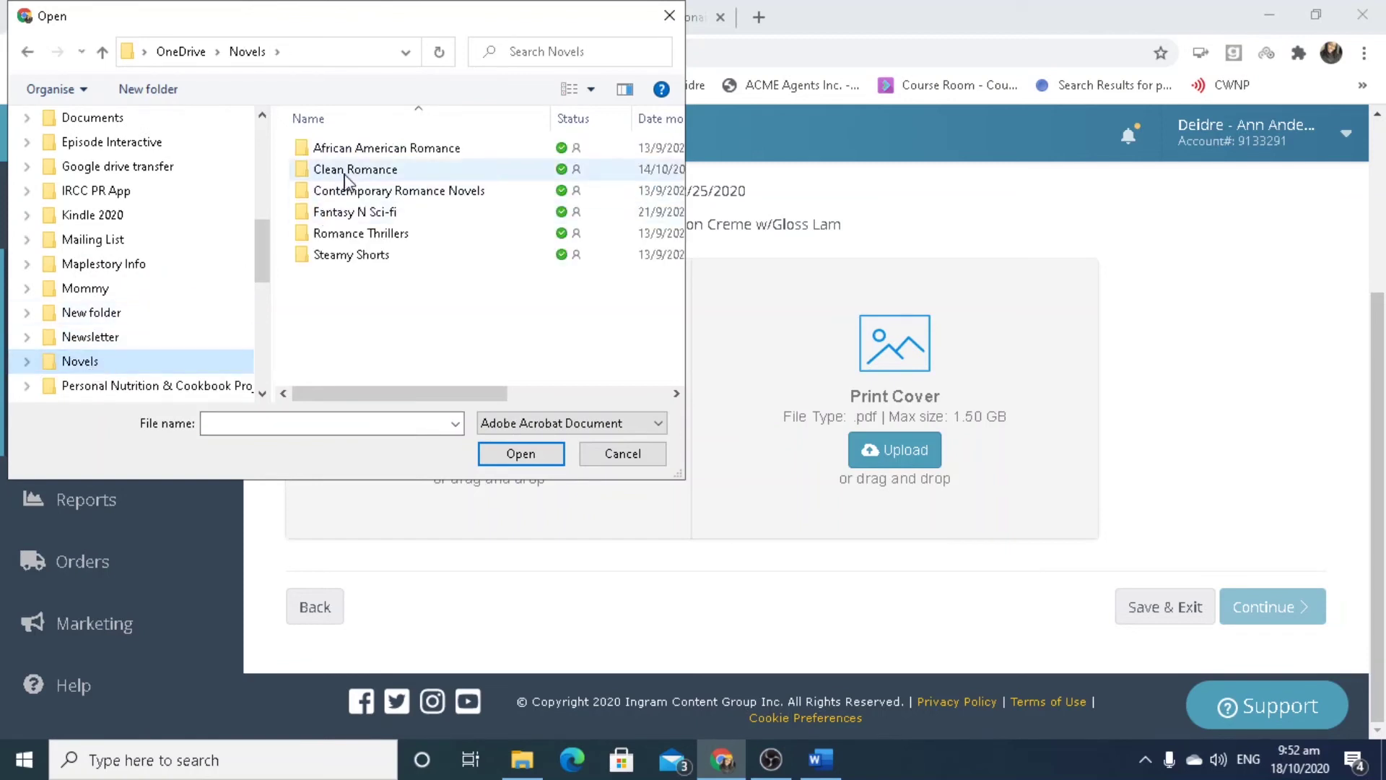
double_click(325, 161)
click(349, 164)
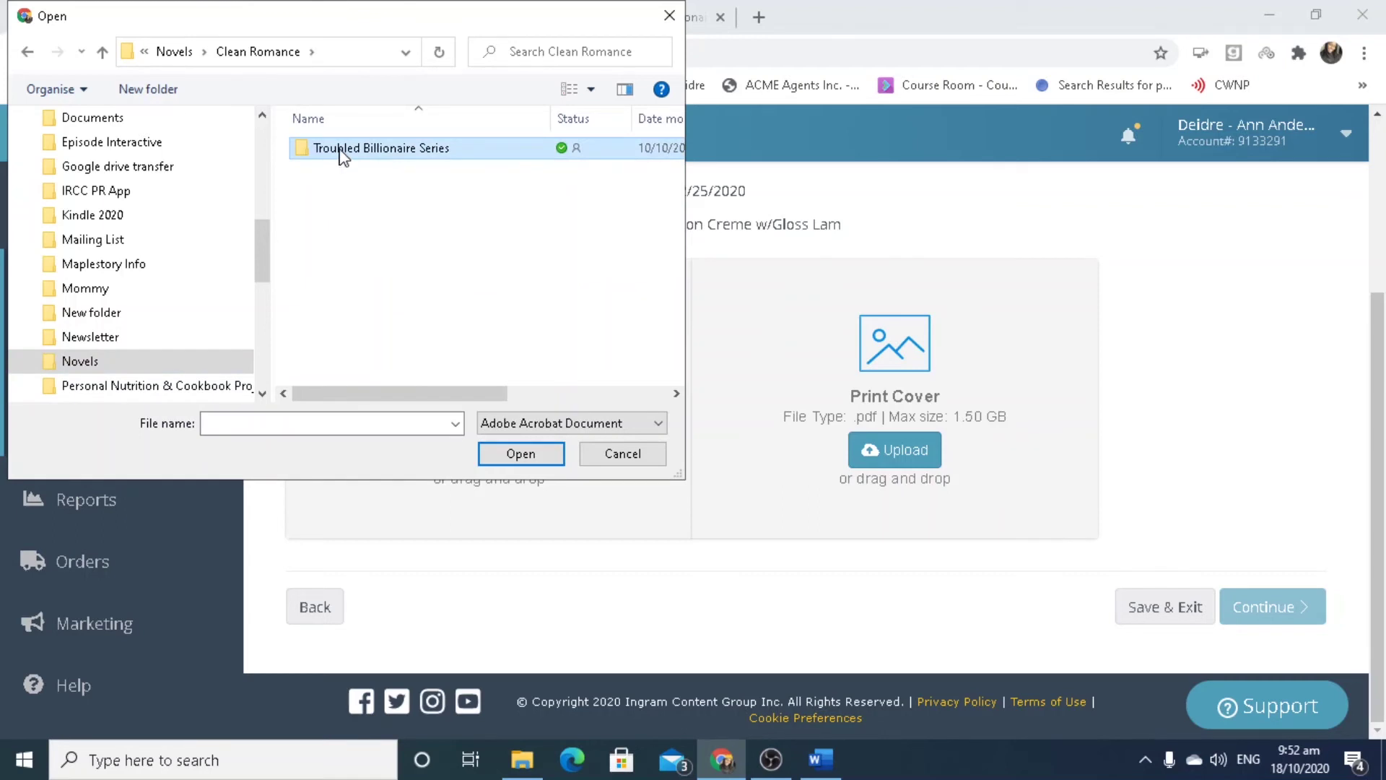
double_click(339, 154)
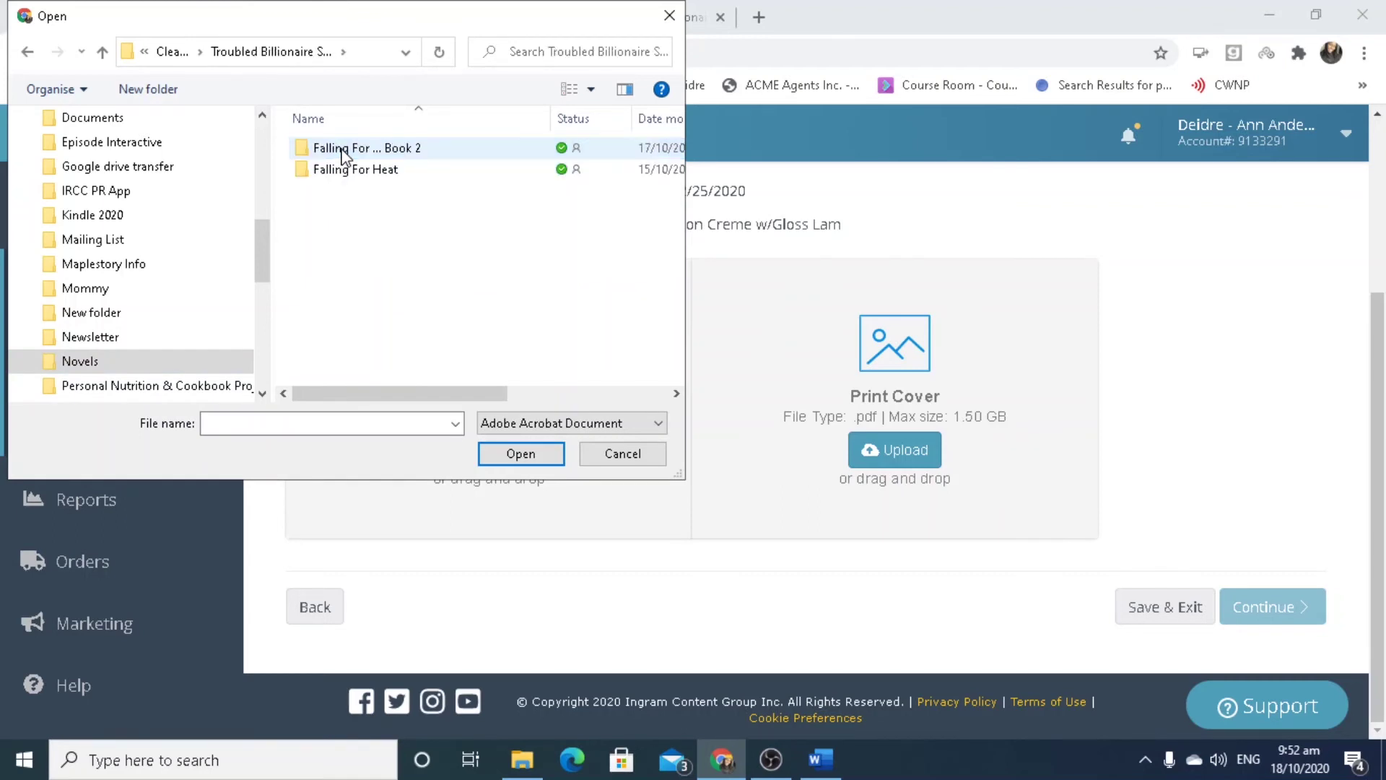
click(358, 180)
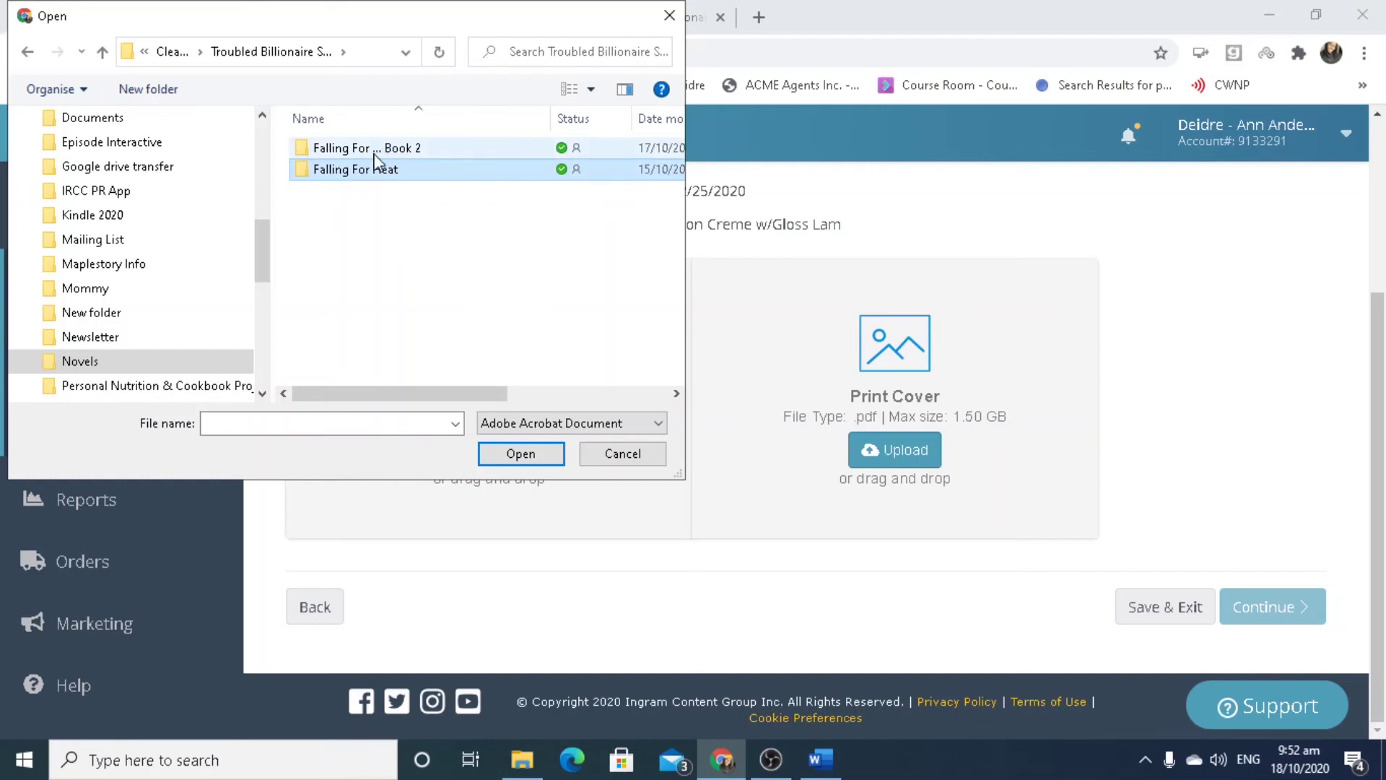
click(389, 175)
click(382, 175)
click(433, 171)
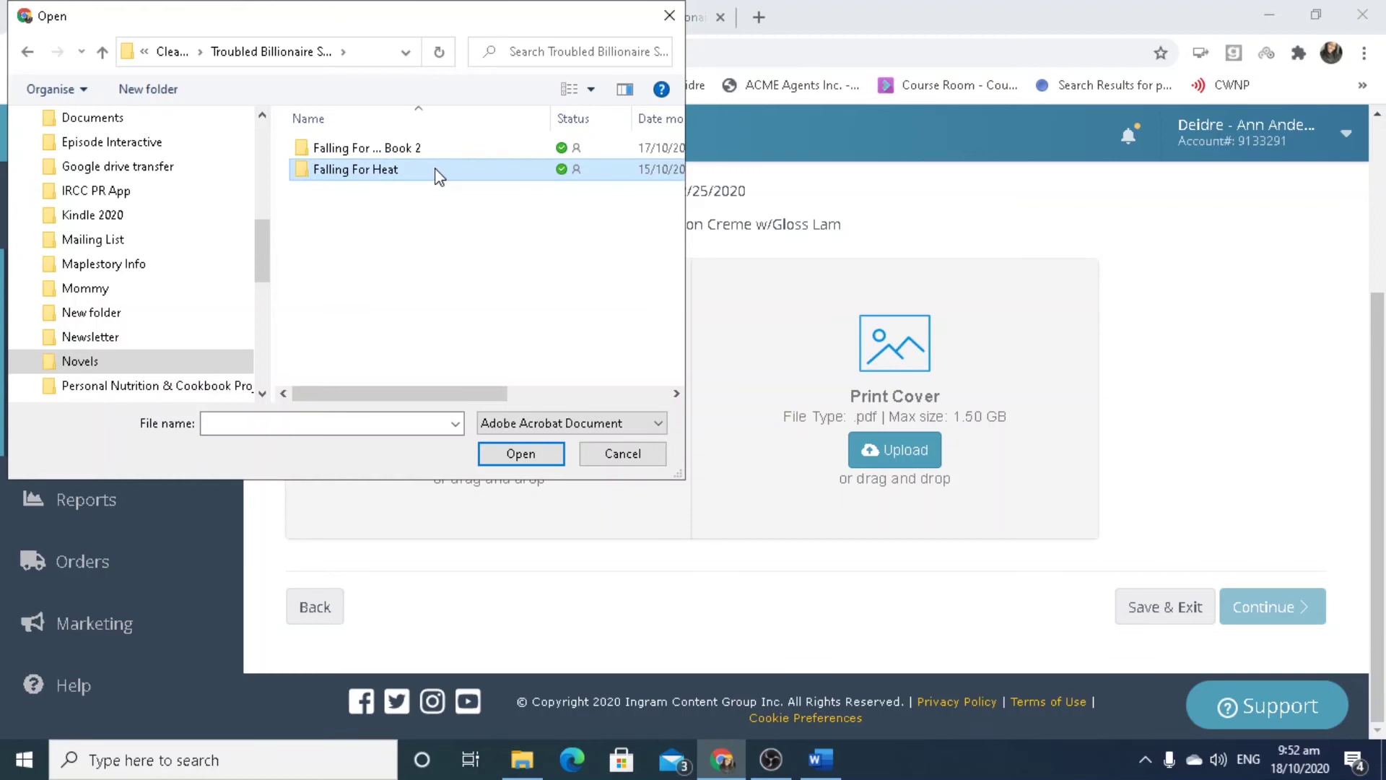
double_click(435, 170)
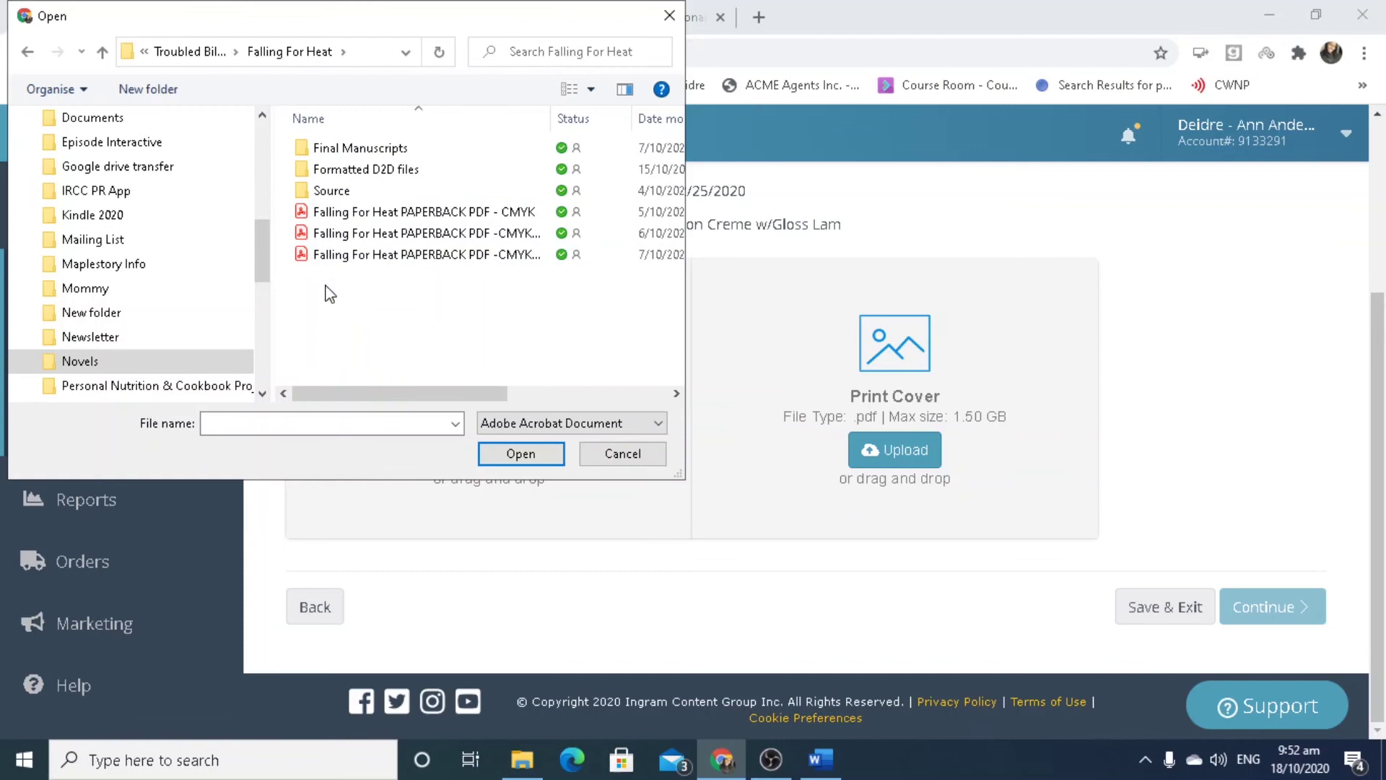
Choose Falling For Heat Paperback.pdf in Final Manuscripts and start uploading it as the interior.
double_click(326, 149)
click(345, 151)
drag(345, 155, 434, 176)
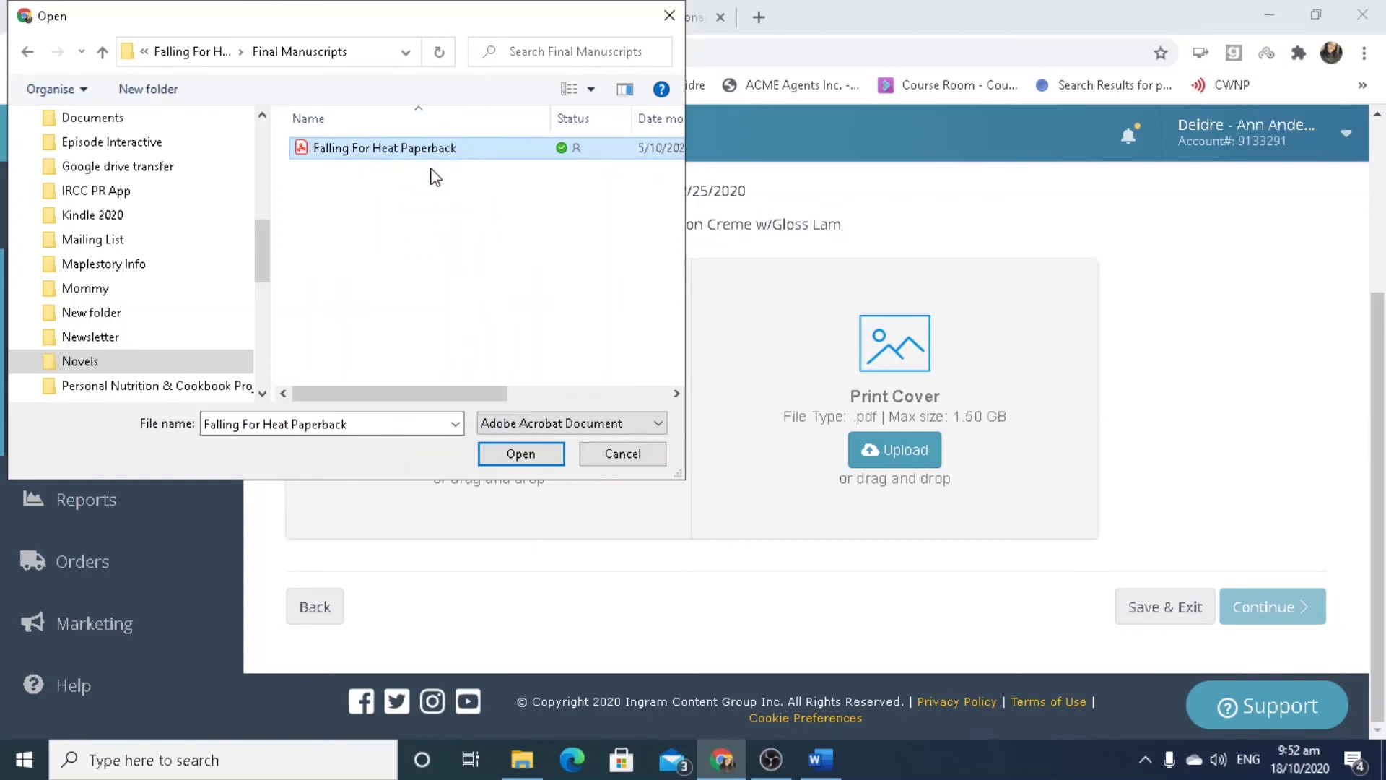
click(525, 456)
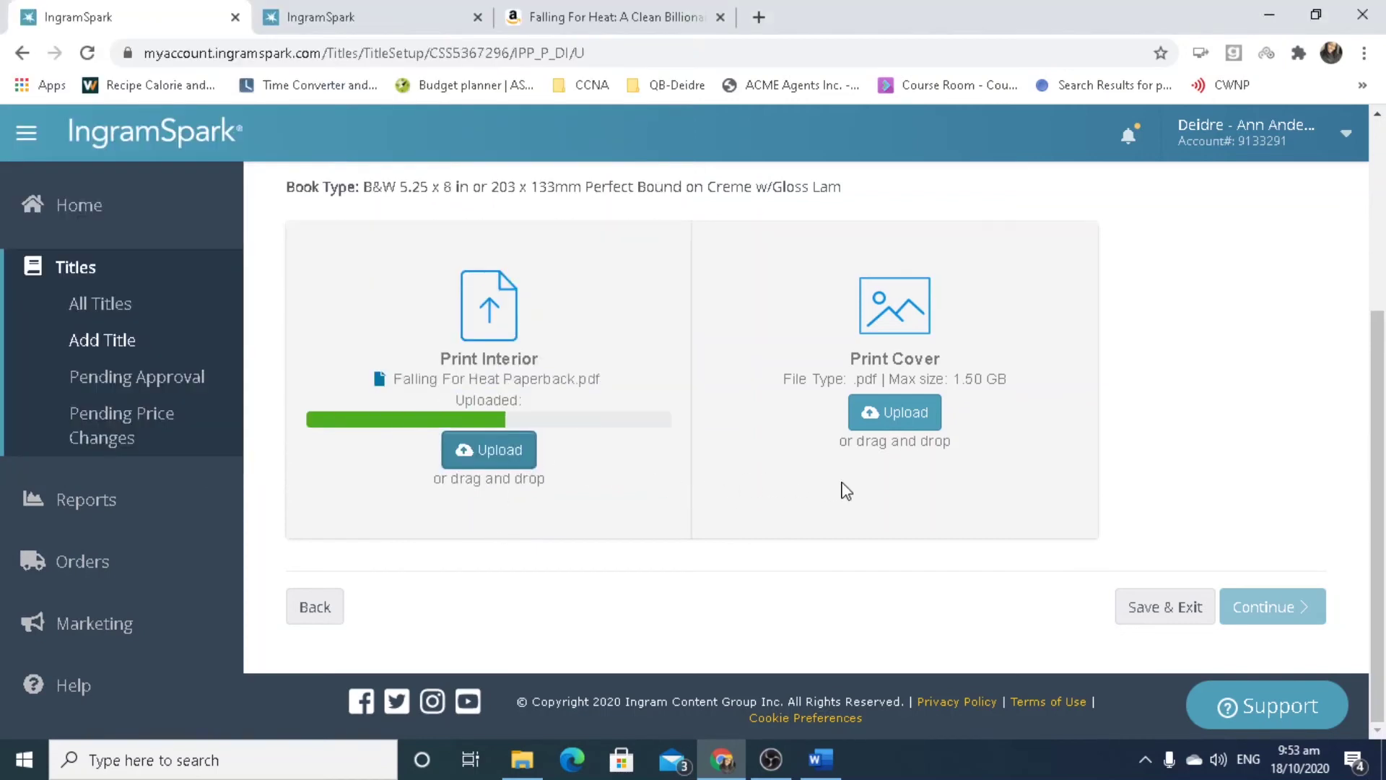
Upload Falling For Heat PAPERBACK PDF -CMYK INGRAM.pdf from the Falling For Heat folder as the cover.
click(906, 426)
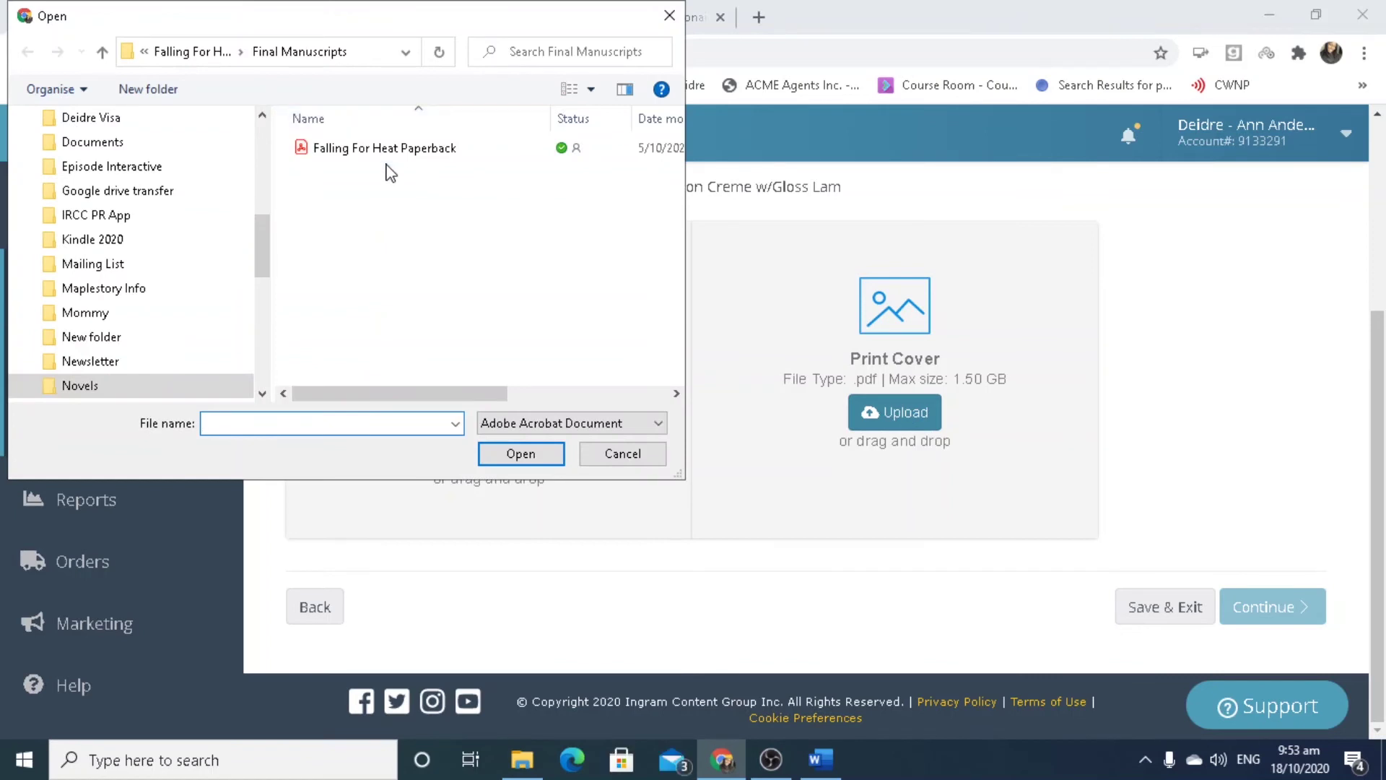
click(192, 51)
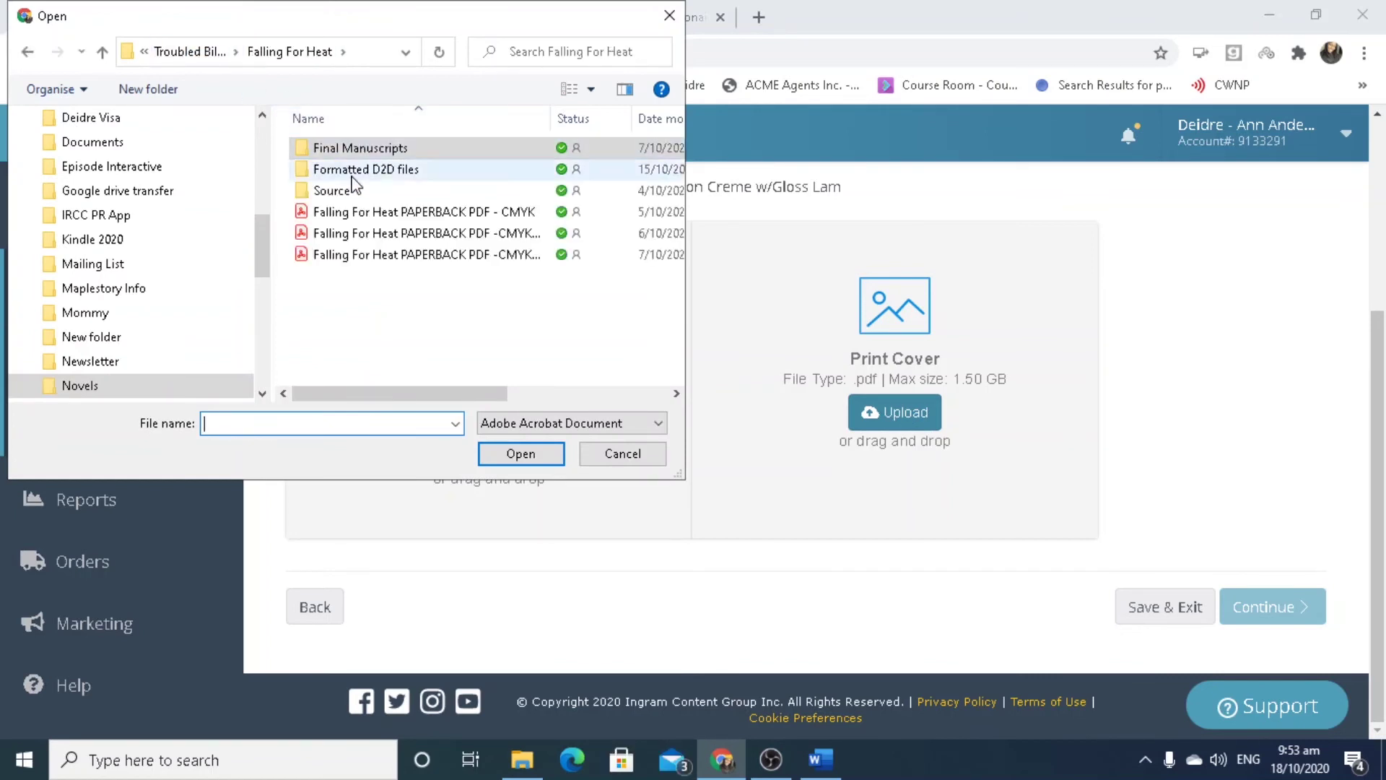
click(410, 235)
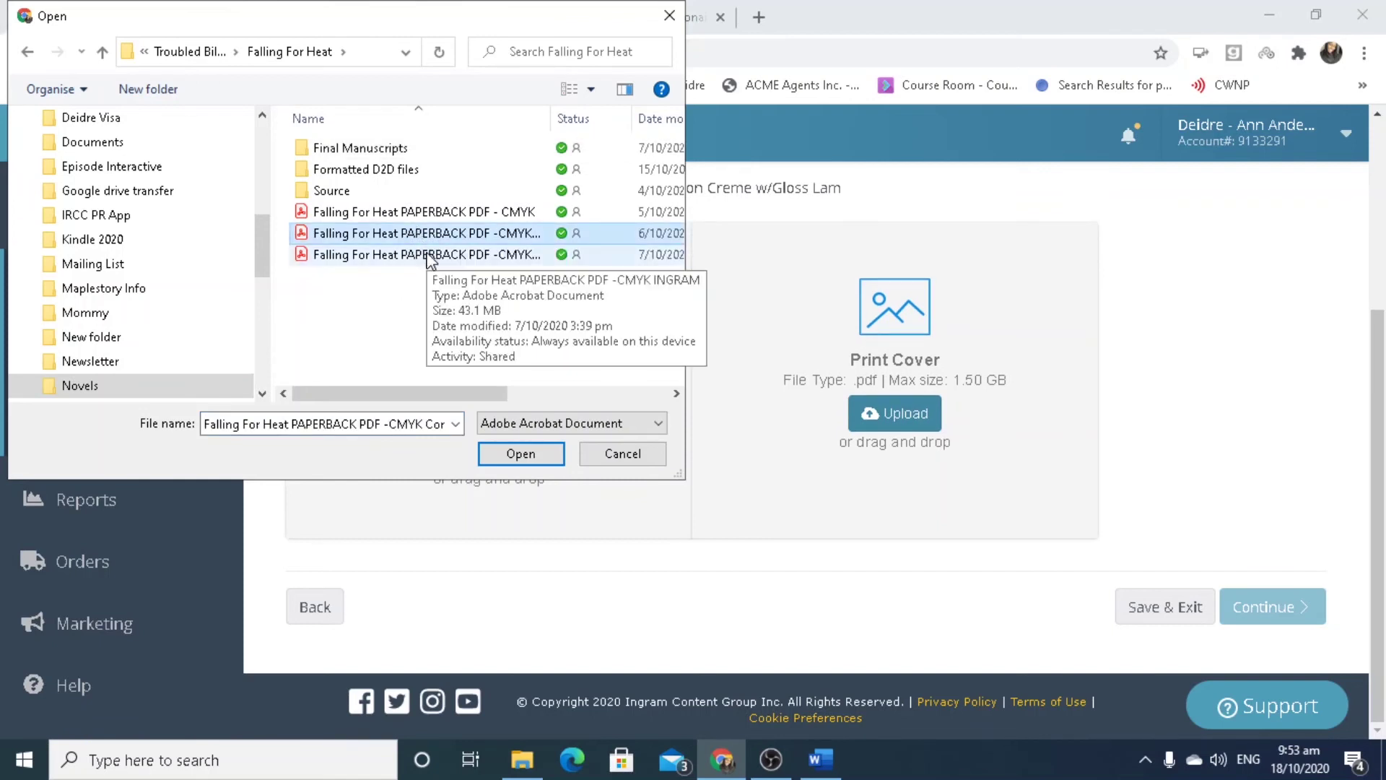
click(538, 256)
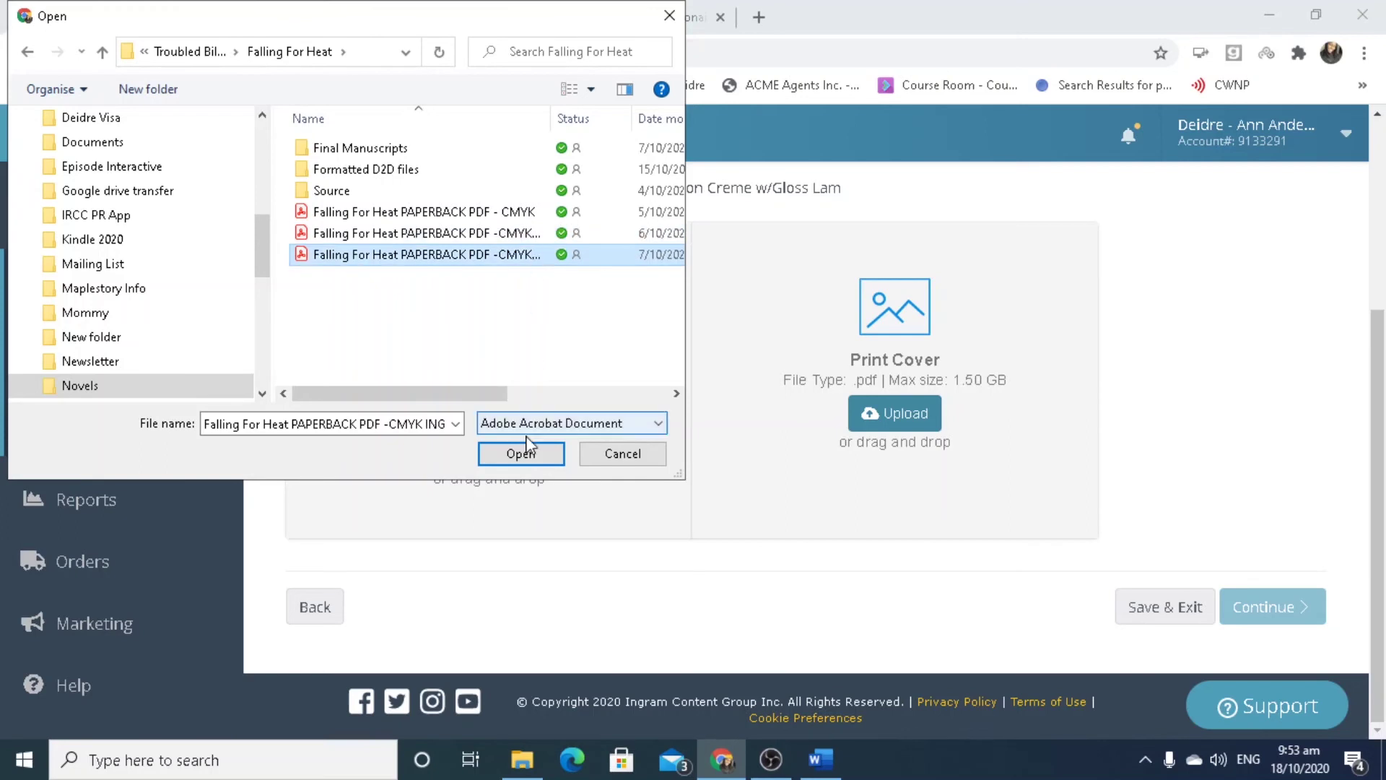
click(530, 458)
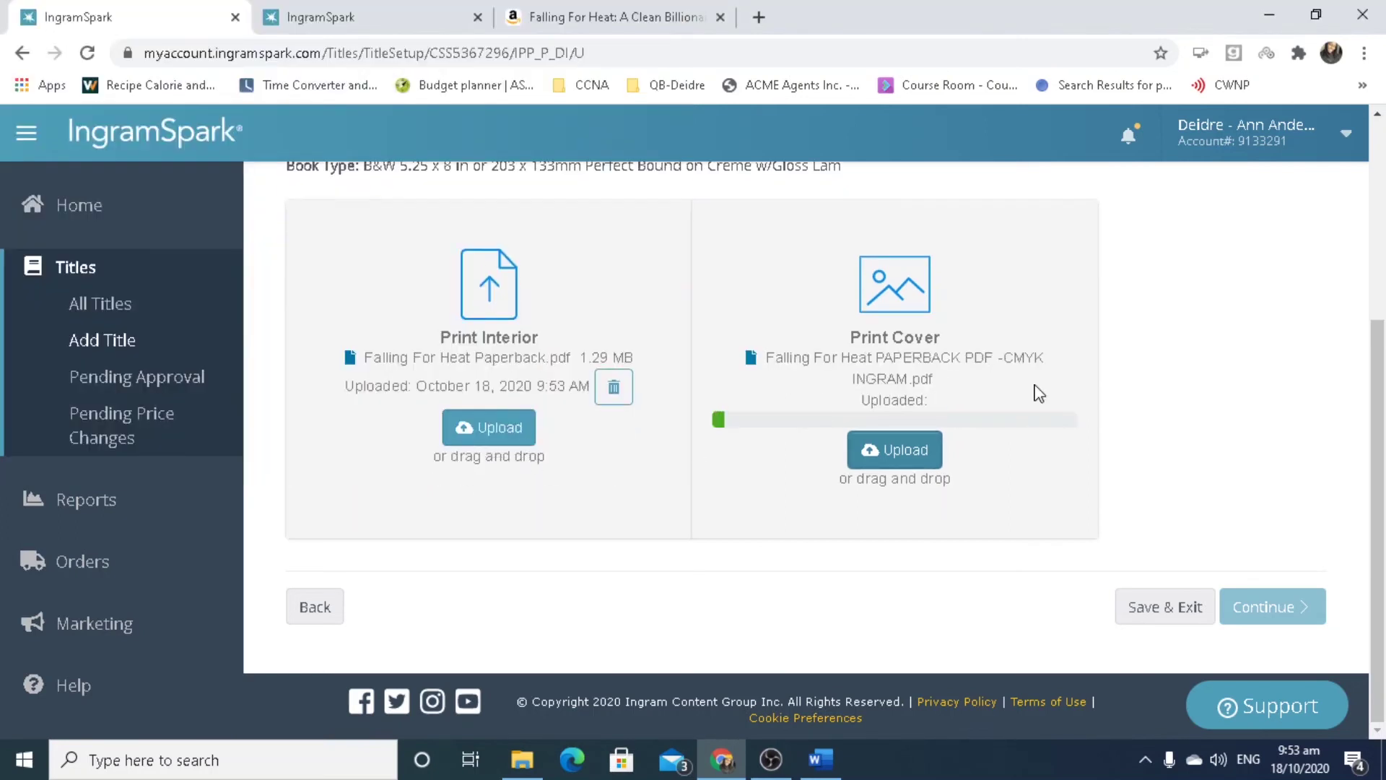
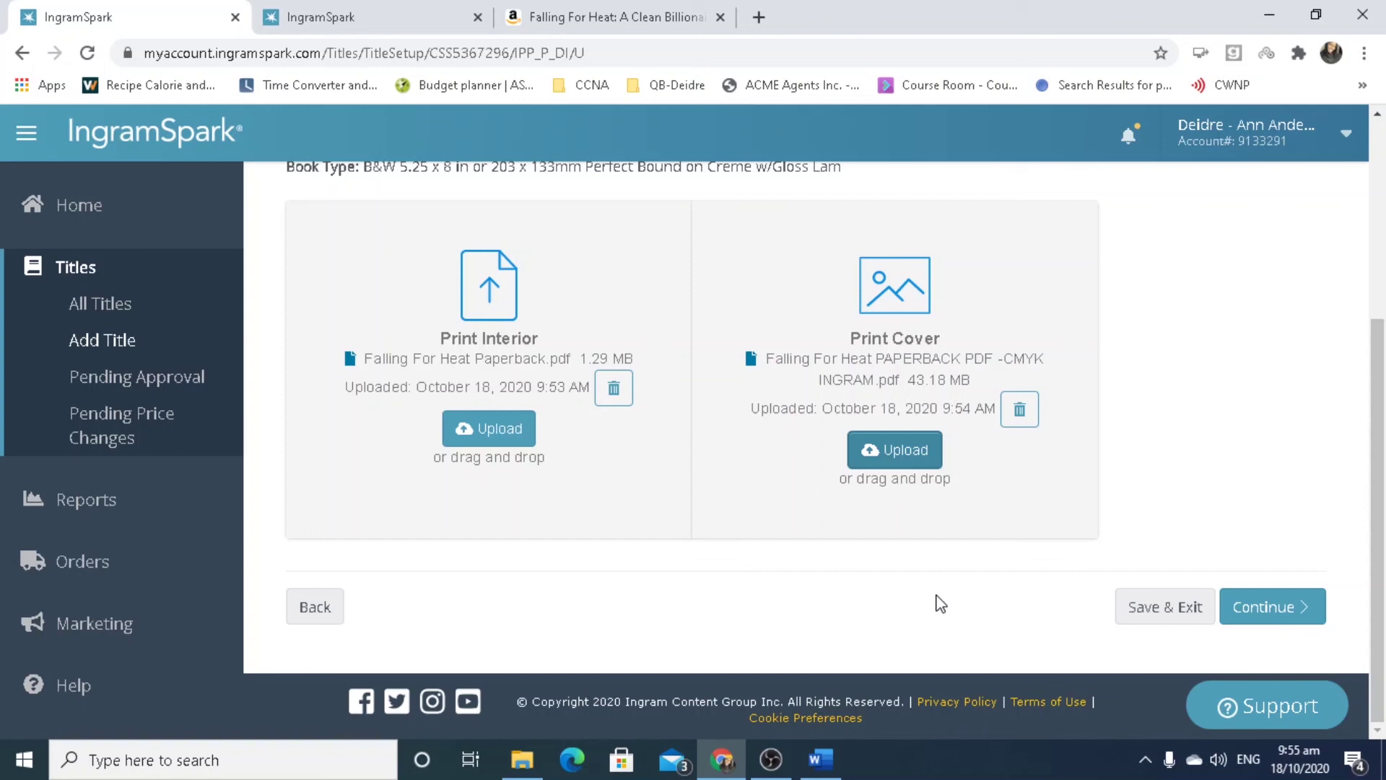
Proceed to validation and review the results: metadata passes, cover PDF flagged for ICC colour profiles.
click(1270, 607)
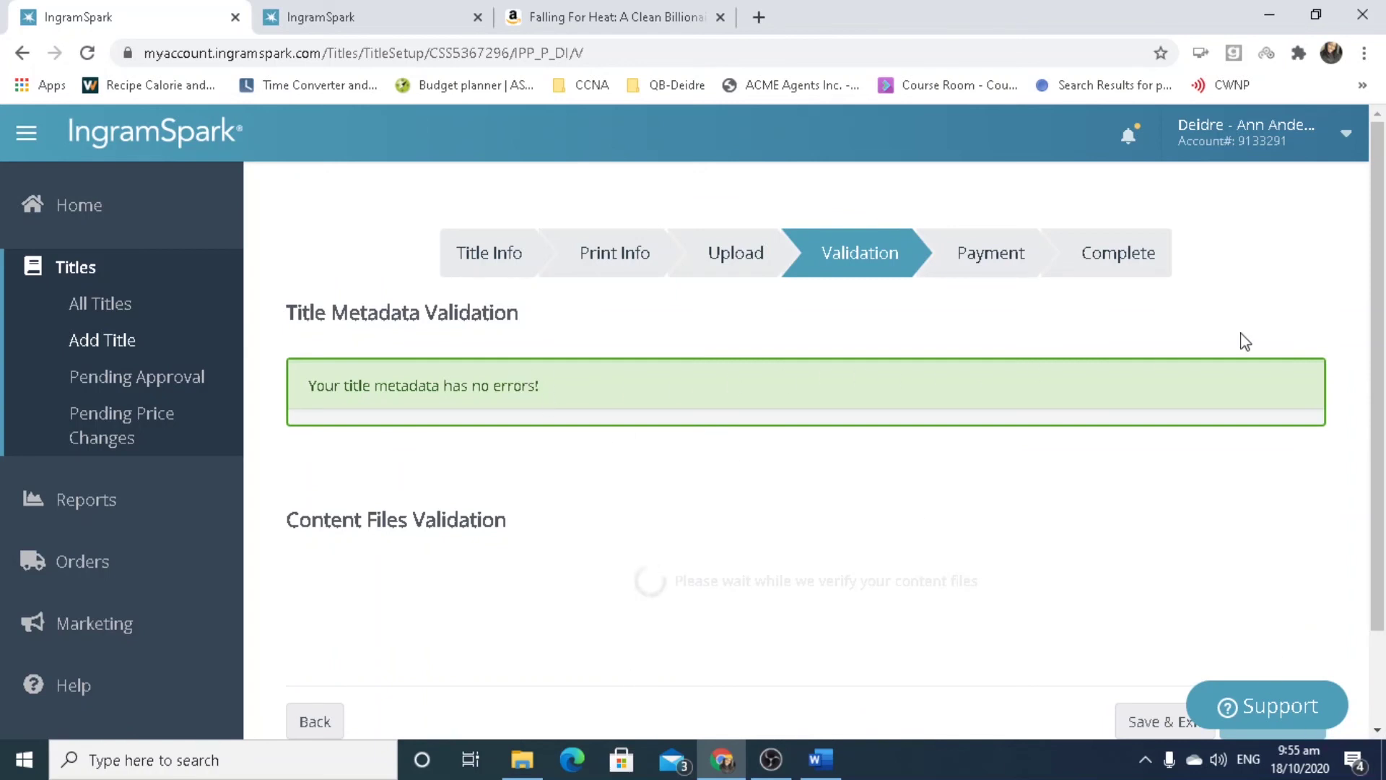
scroll(1360, 332, down, 1)
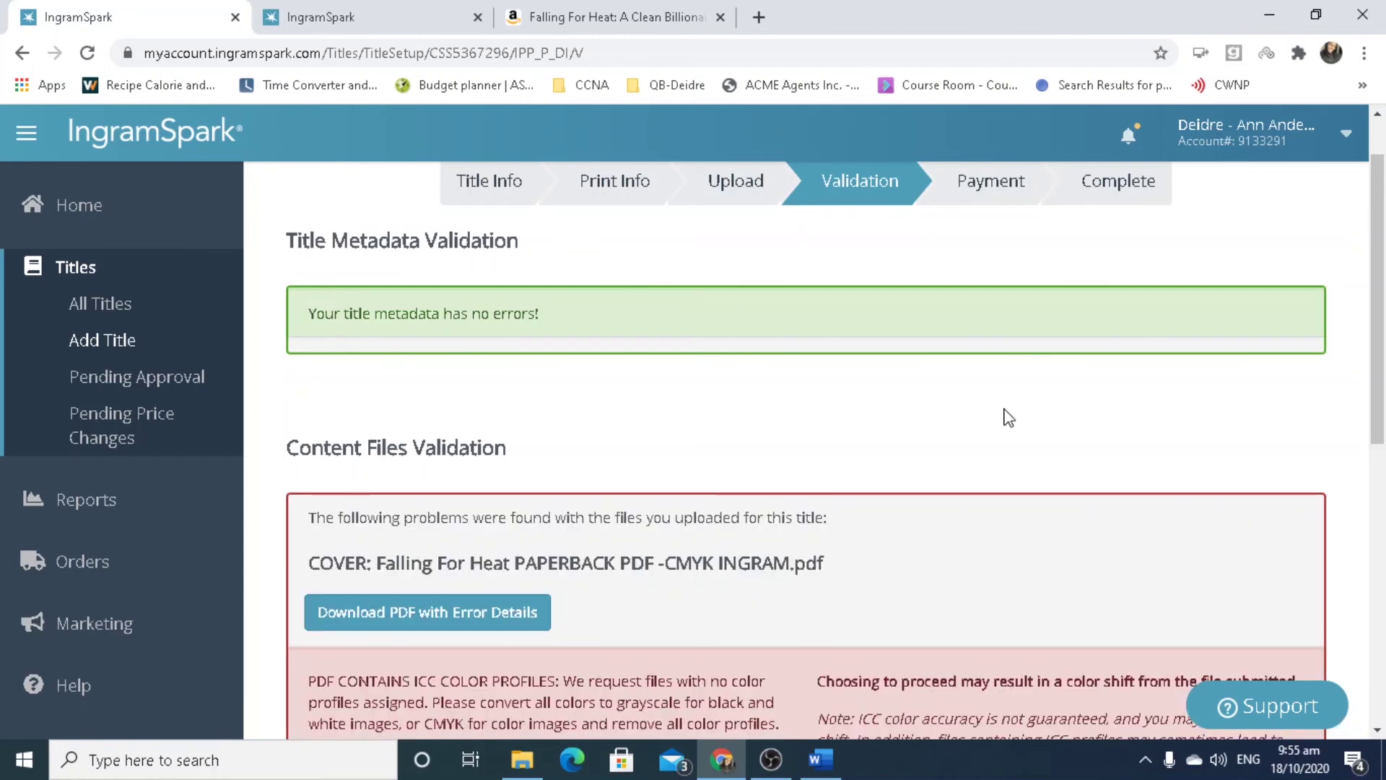
Authorize IngramSpark to proceed despite the ICC profile warning and continue to the Payment step.
scroll(1383, 422, down, 4)
drag(1383, 422, 1383, 433)
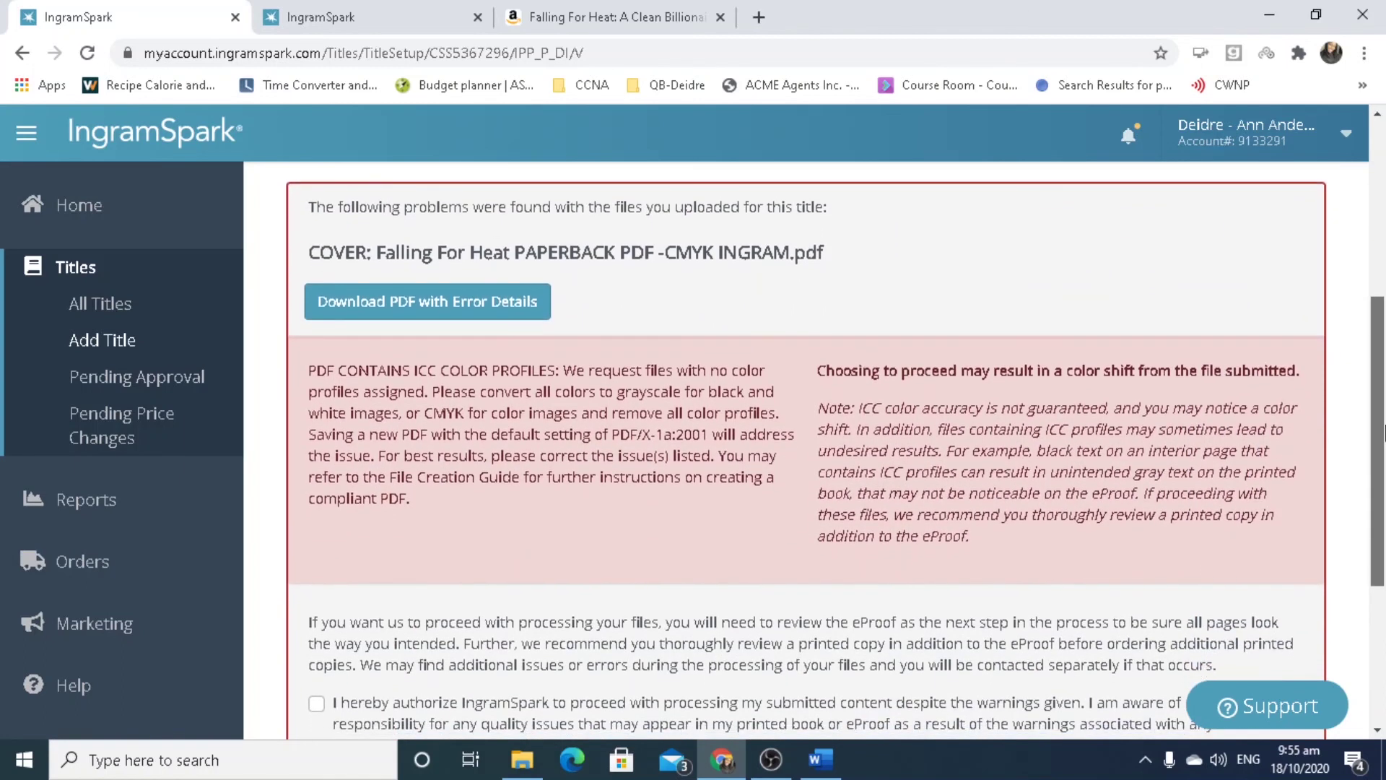
mouse_move(1382, 431)
mouse_down()
mouse_move(1382, 447)
mouse_move(1379, 435)
mouse_up()
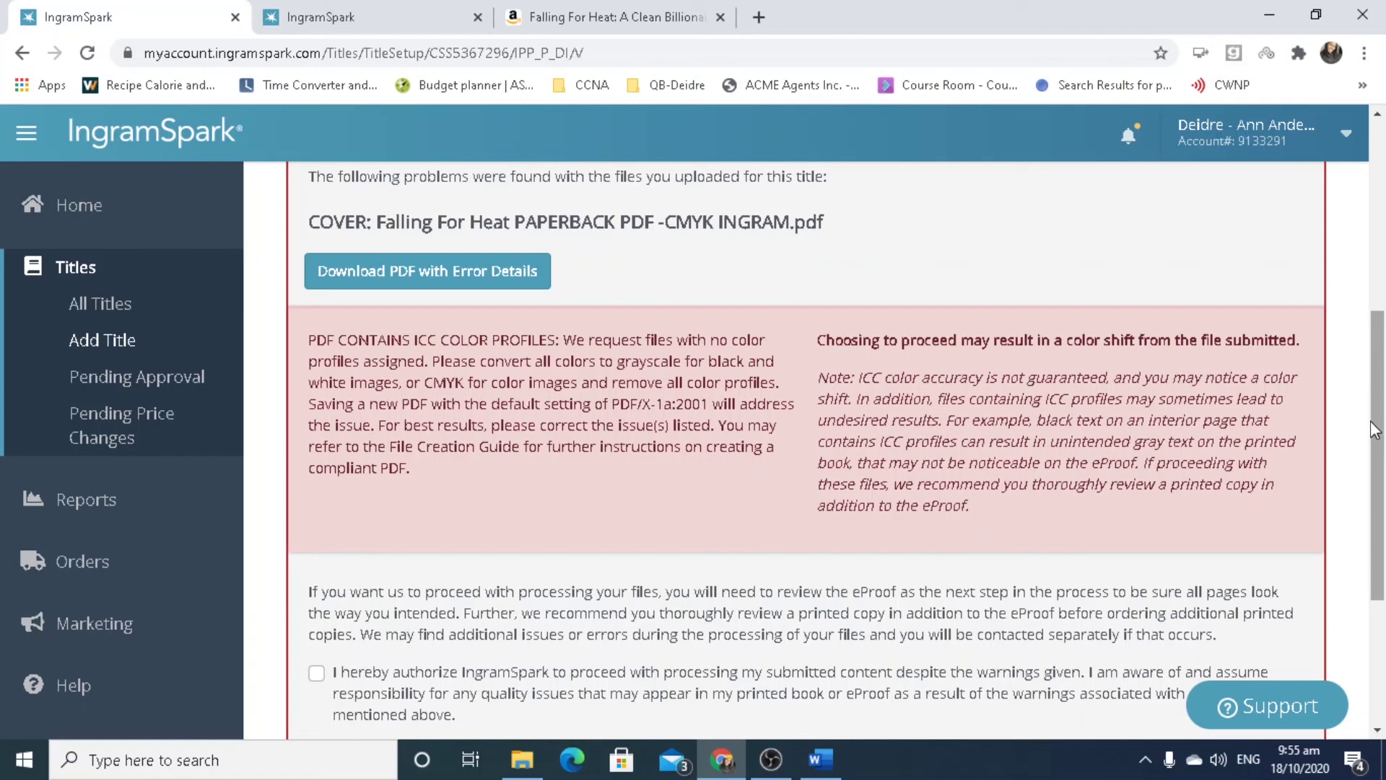
drag(1379, 432, 1382, 491)
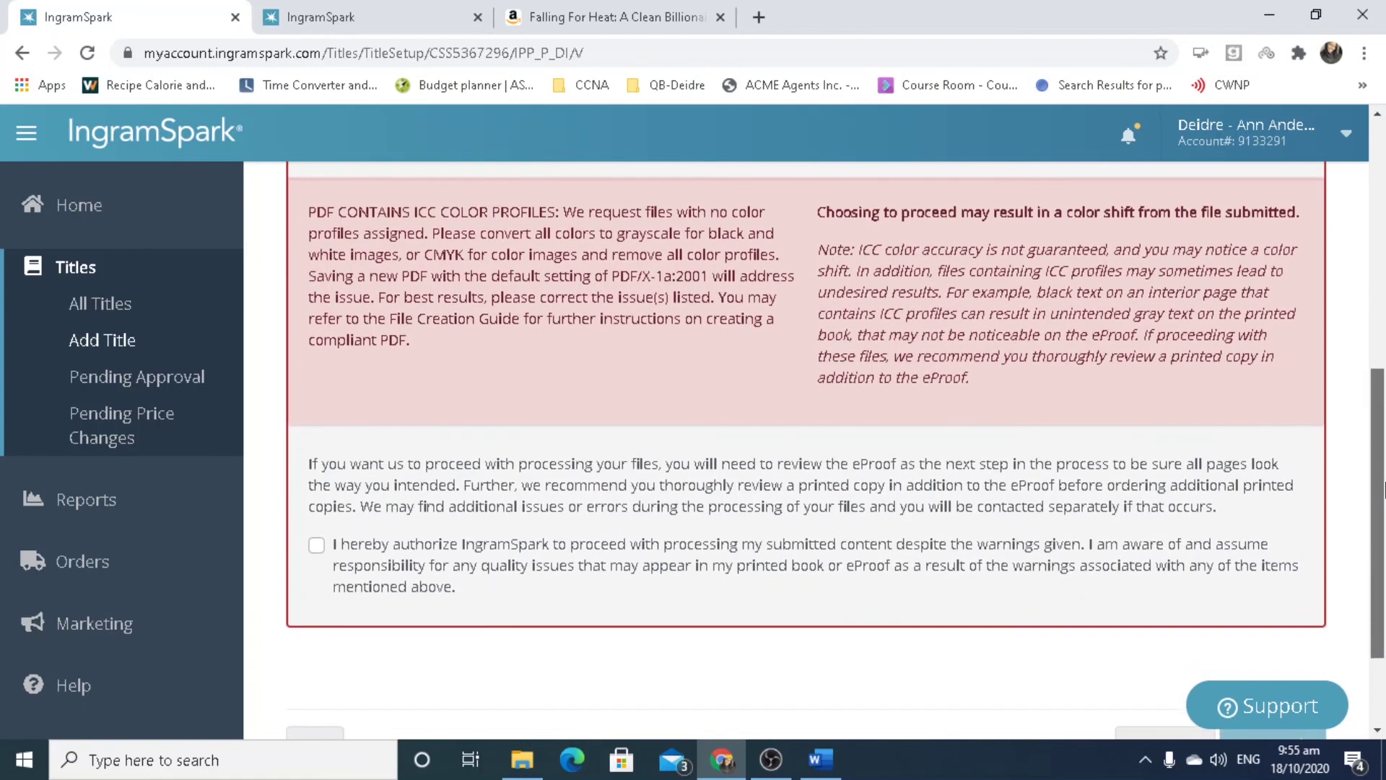
scroll(1382, 490, up, 1)
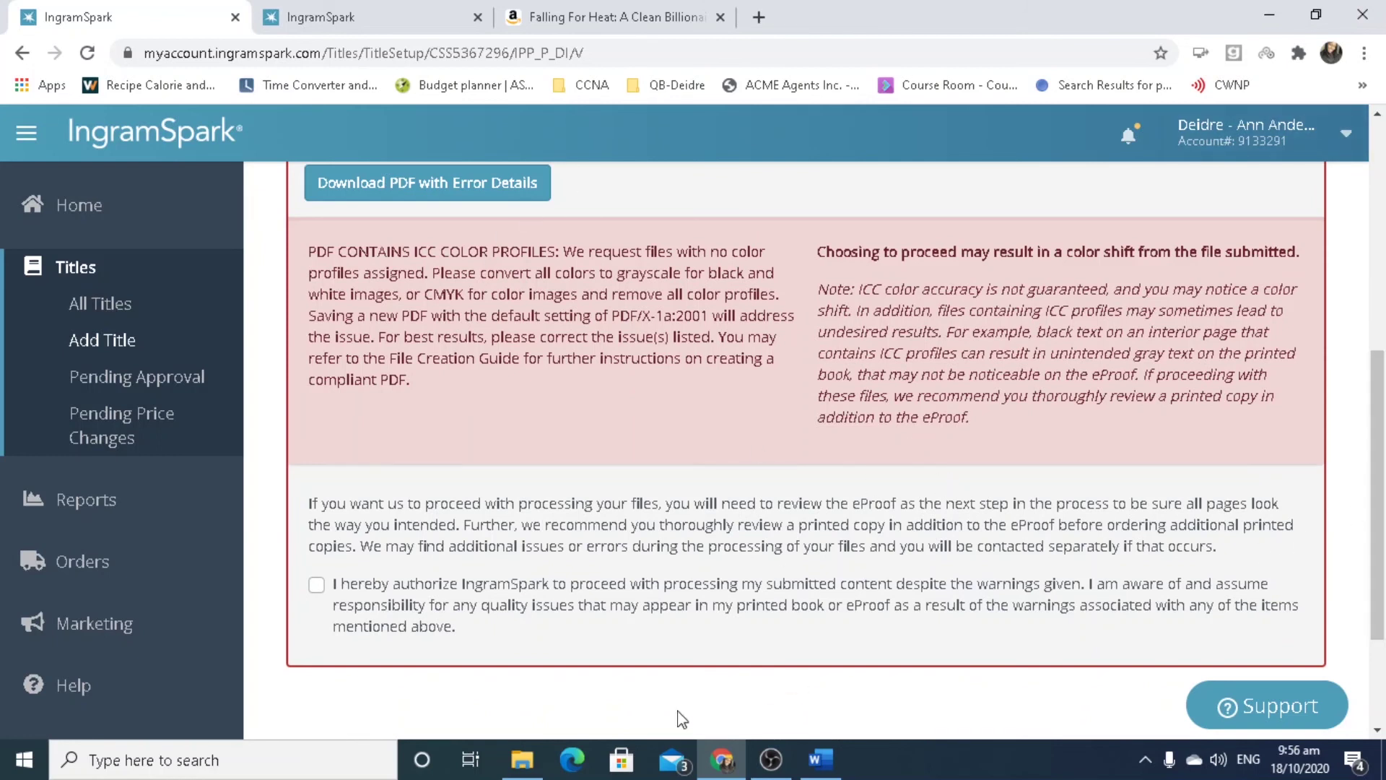
click(313, 587)
drag(1379, 571, 1384, 619)
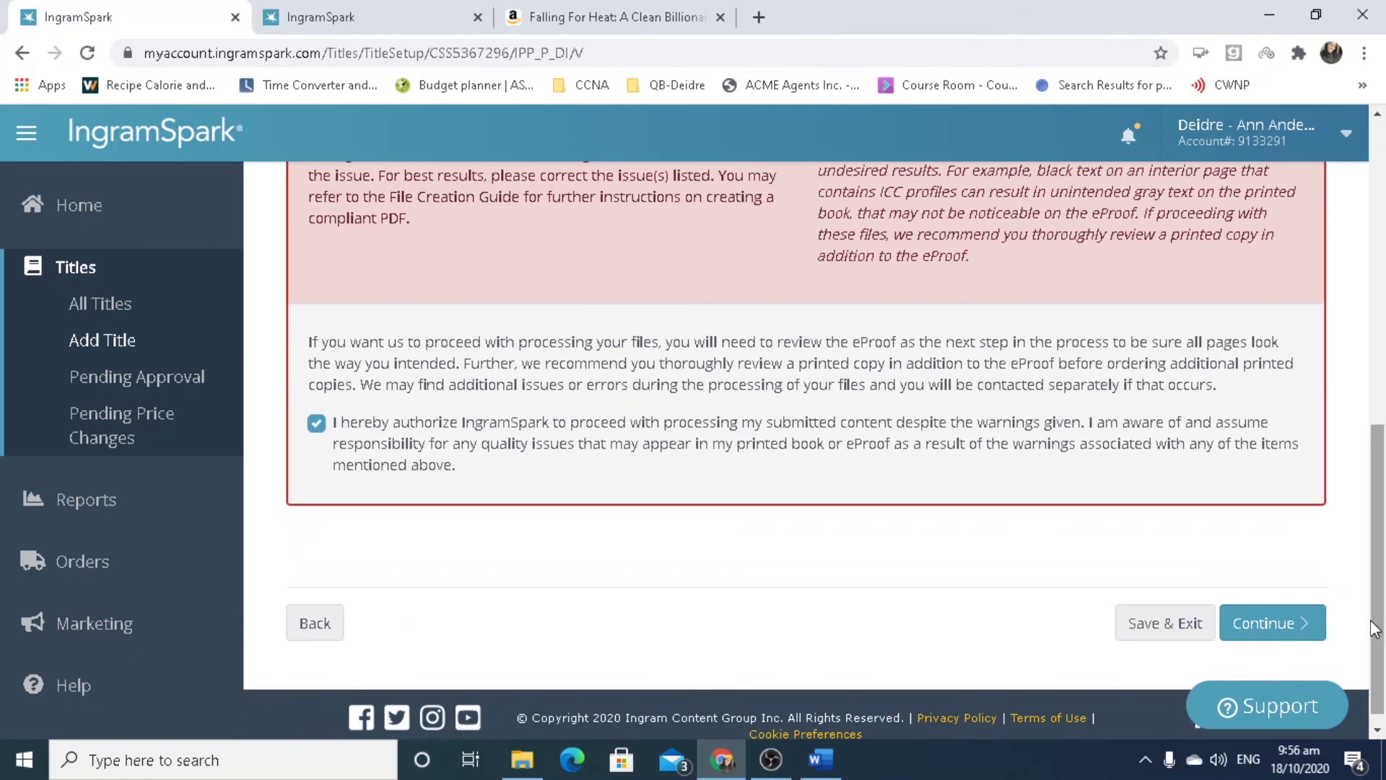
click(1310, 624)
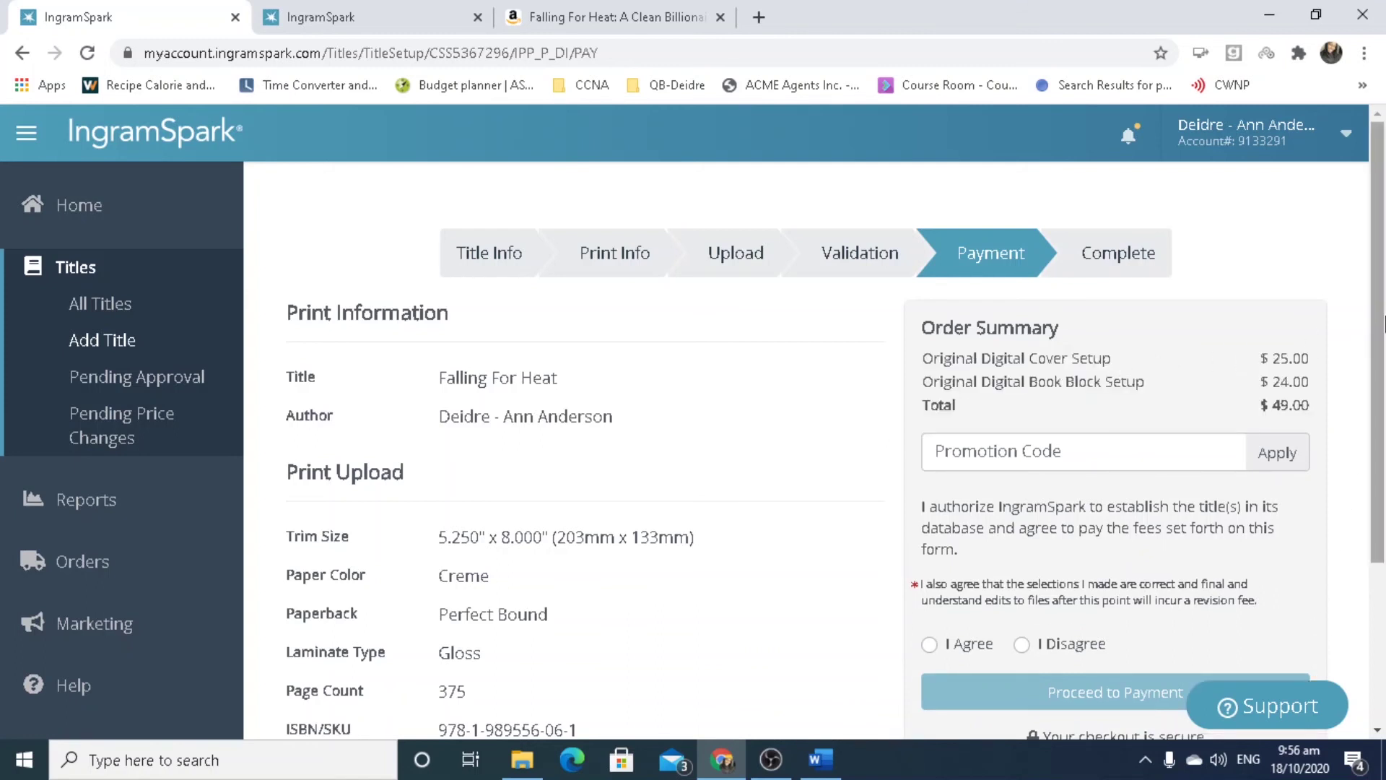
Review the $49.00 setup fee summary and put the cursor in the Promotion Code field.
scroll(1375, 361, down, 3)
drag(1369, 398, 1327, 276)
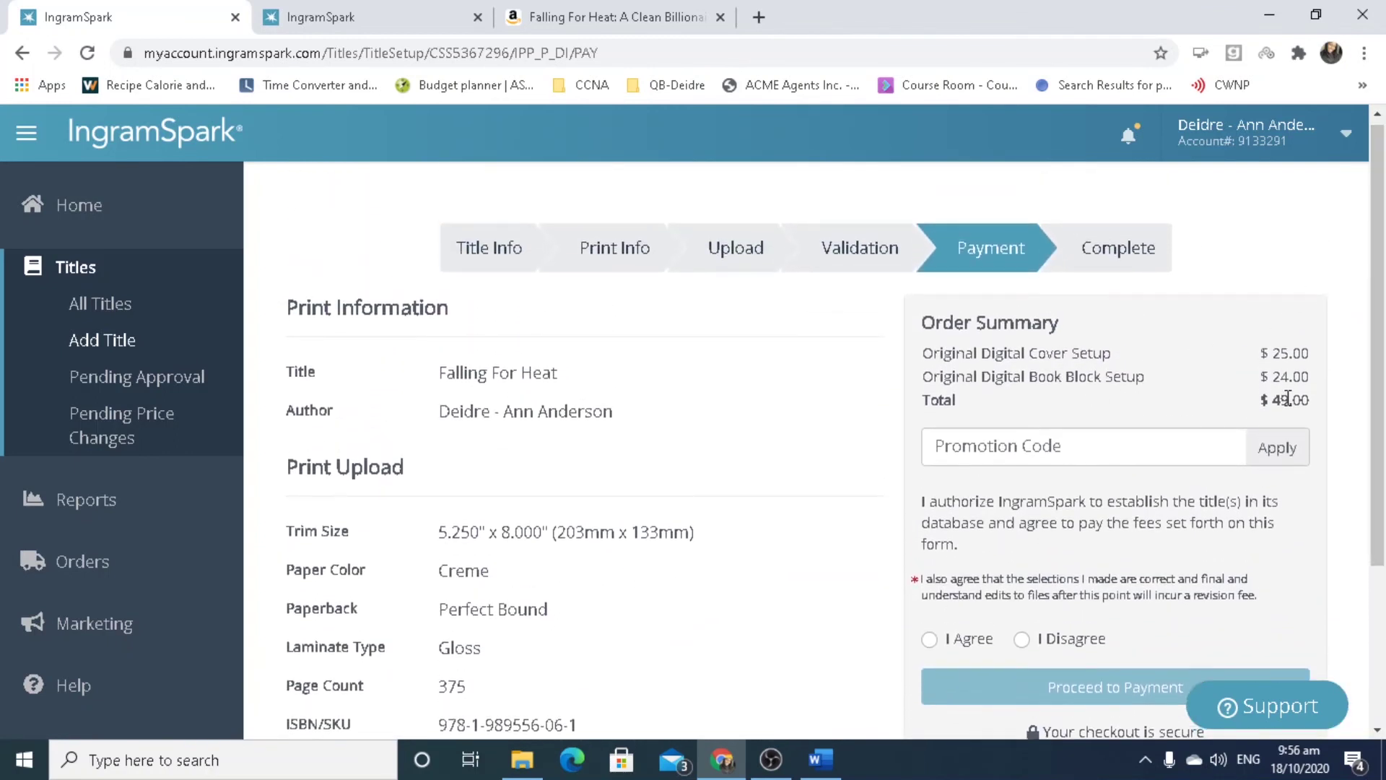
click(1117, 440)
Apply promo code FREE2020 to bring setup fees to $0.00, then select I Agree.
text(FREE)
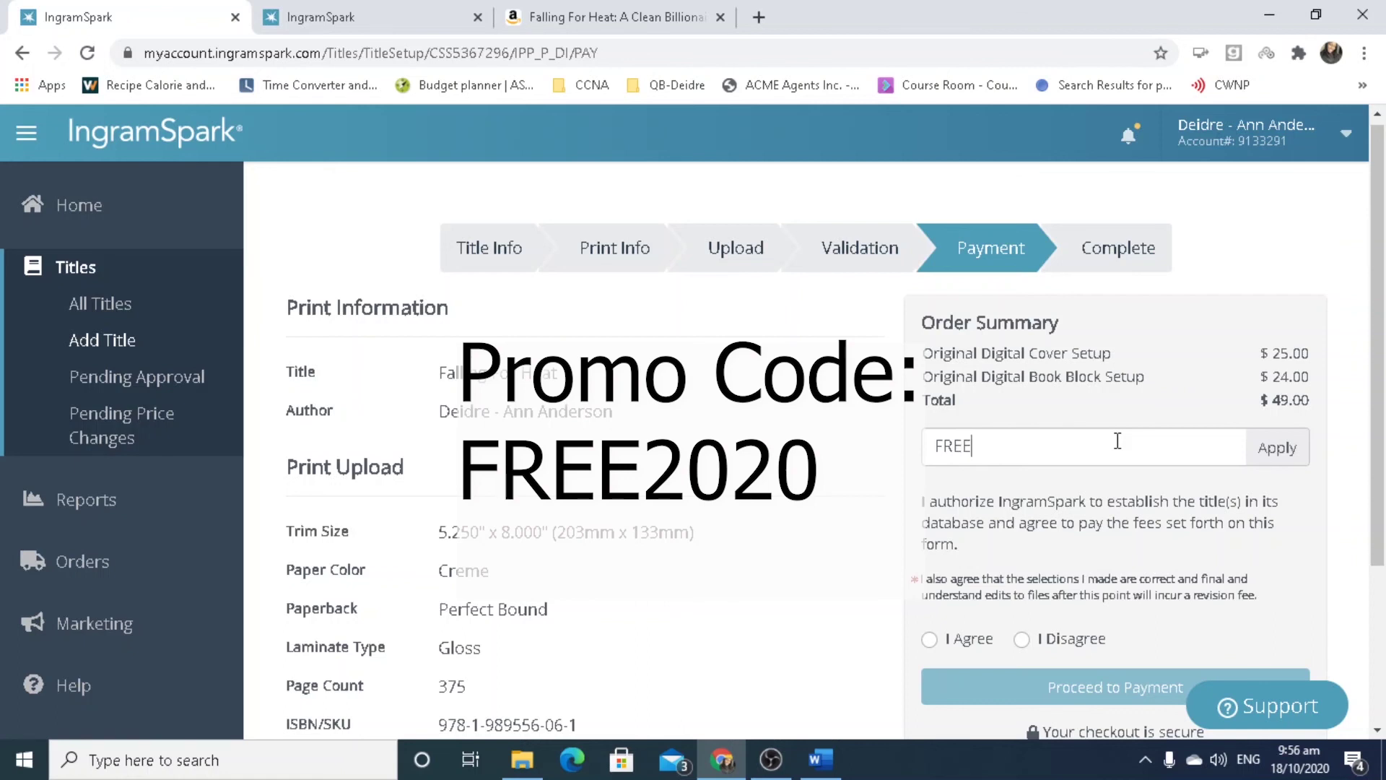
text(2020)
click(1268, 460)
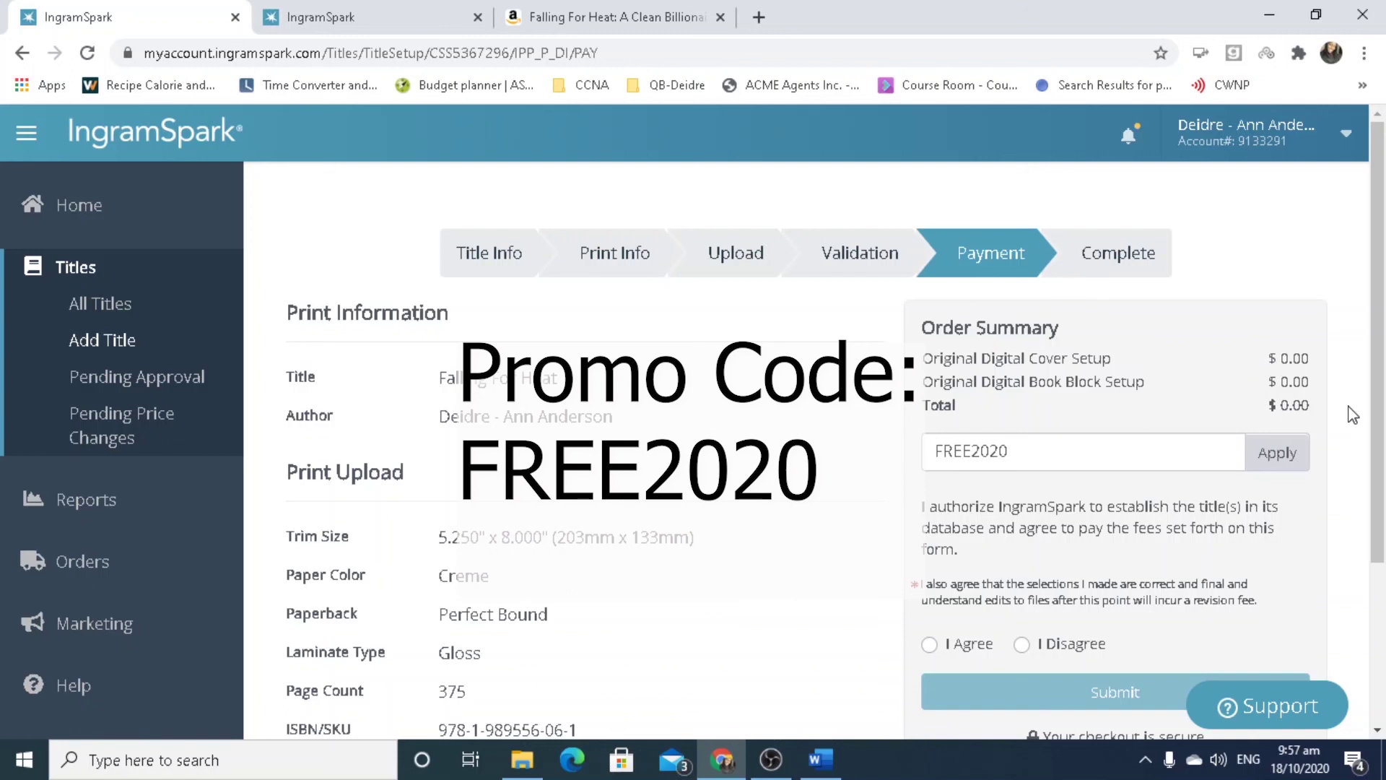
click(932, 644)
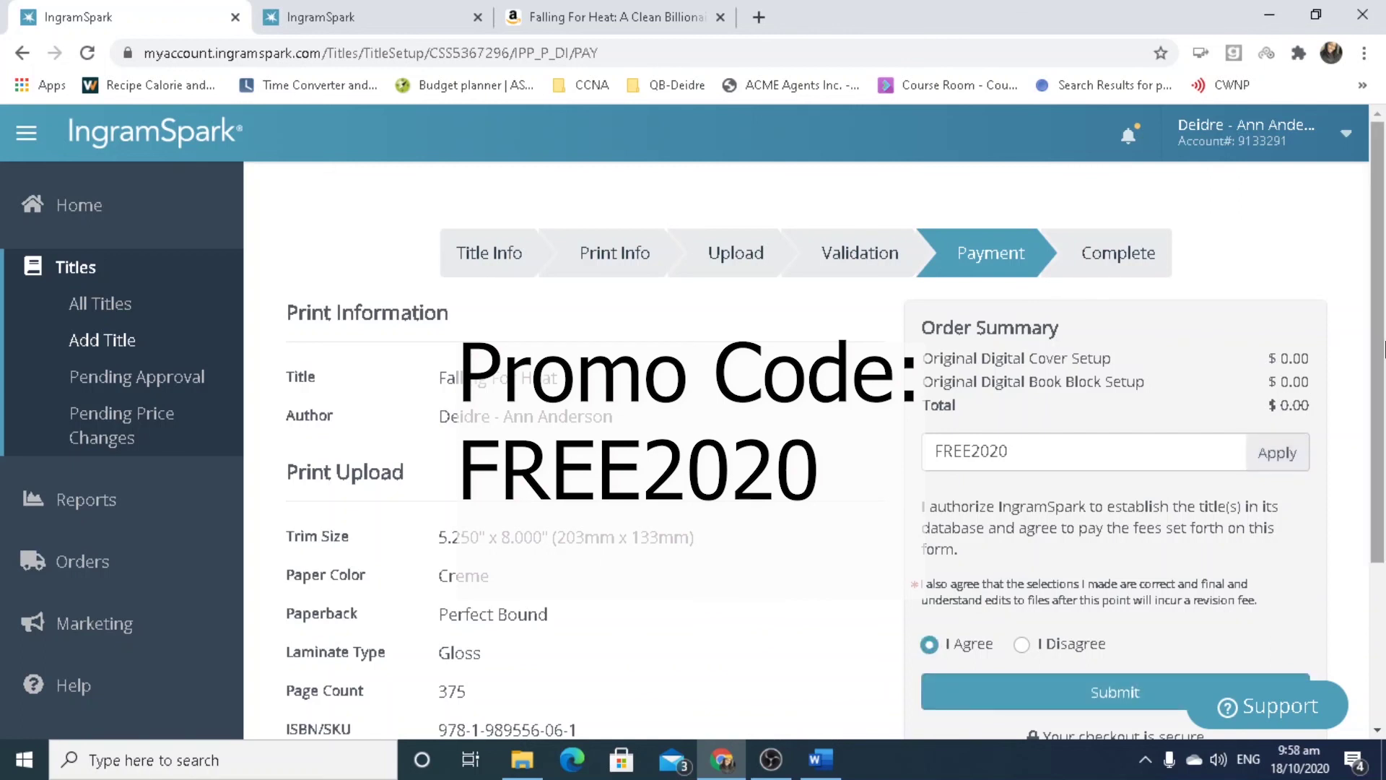
scroll(1383, 350, down, 2)
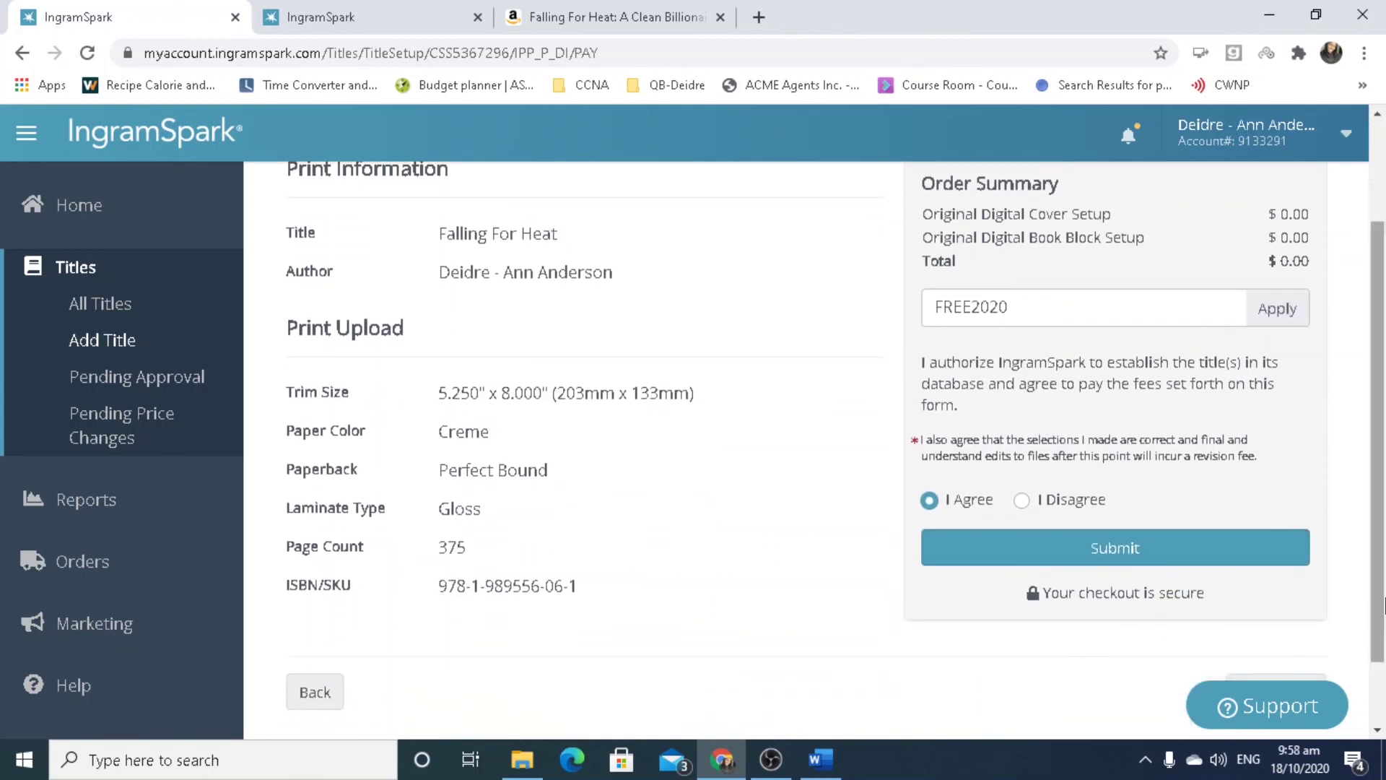
scroll(1371, 534, up, 2)
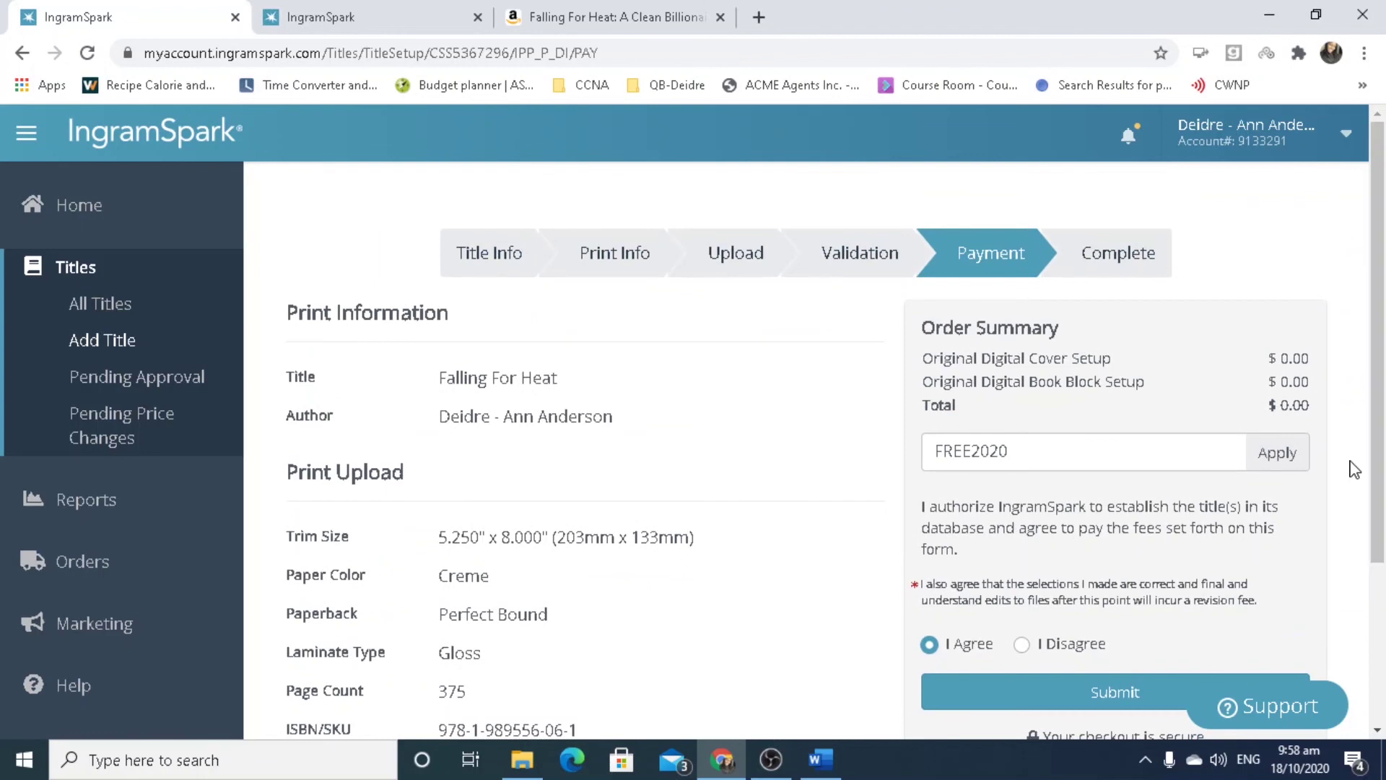